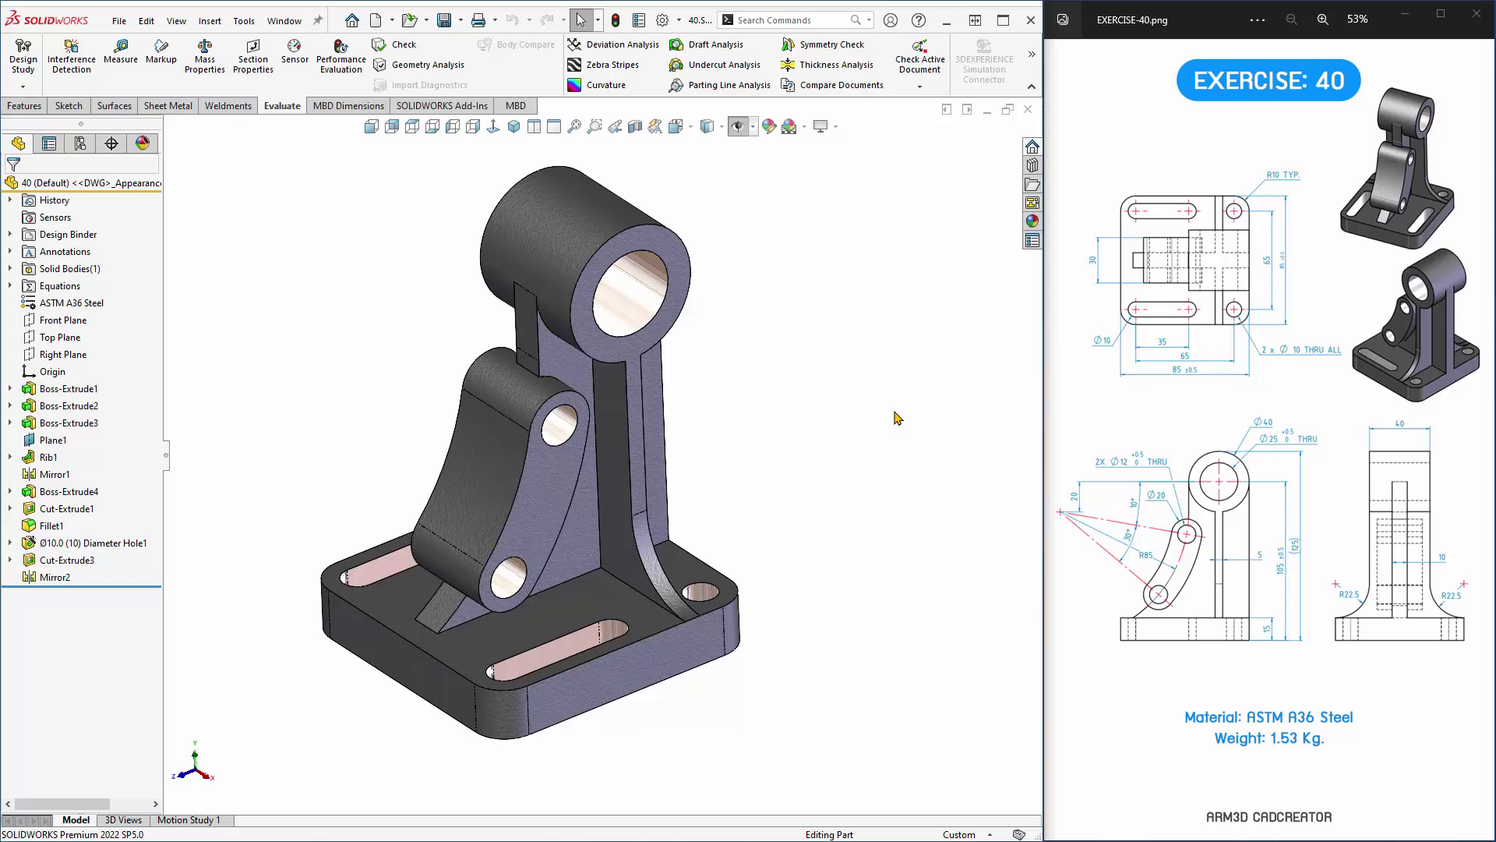
Create a new part, Part1, from the PART MM template on the WORK TEMPLATE tab.
key("Left")
key("Left")
key("Left")
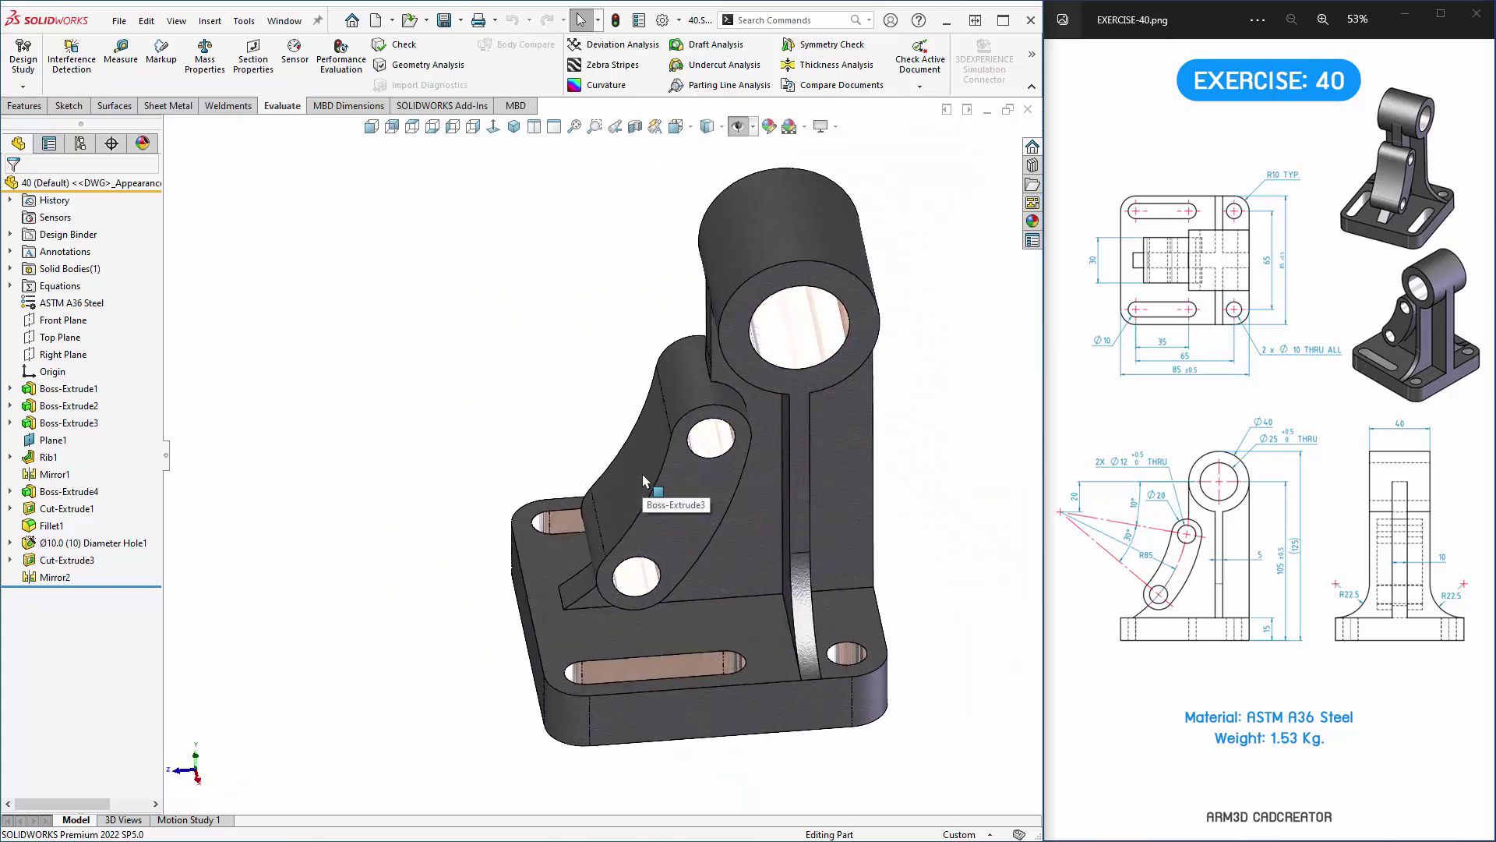
key("Left")
key("Left")
key("Left")
key("Left")
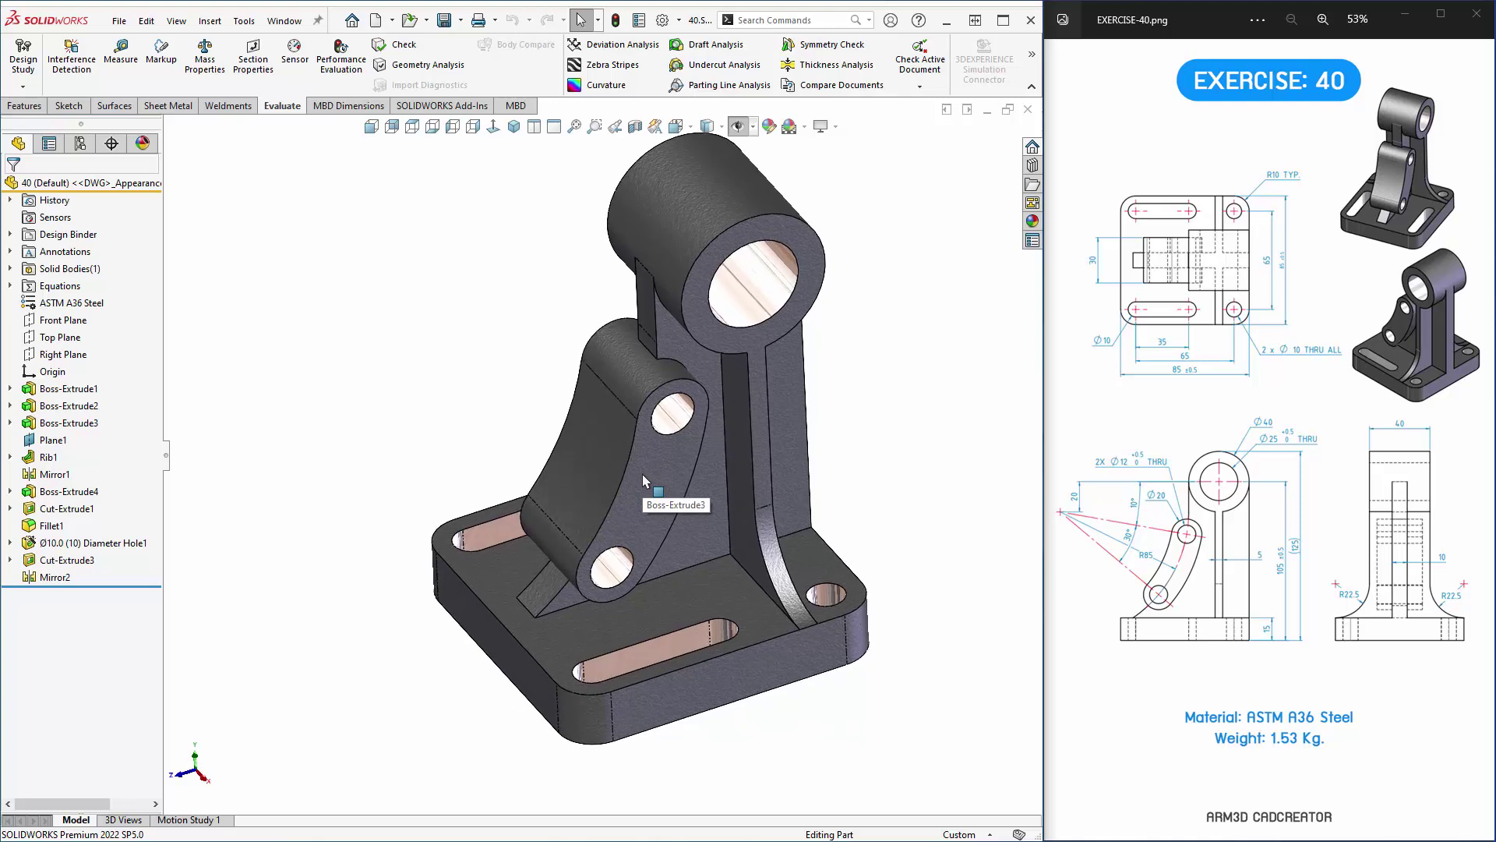
key("Left")
key("Left")
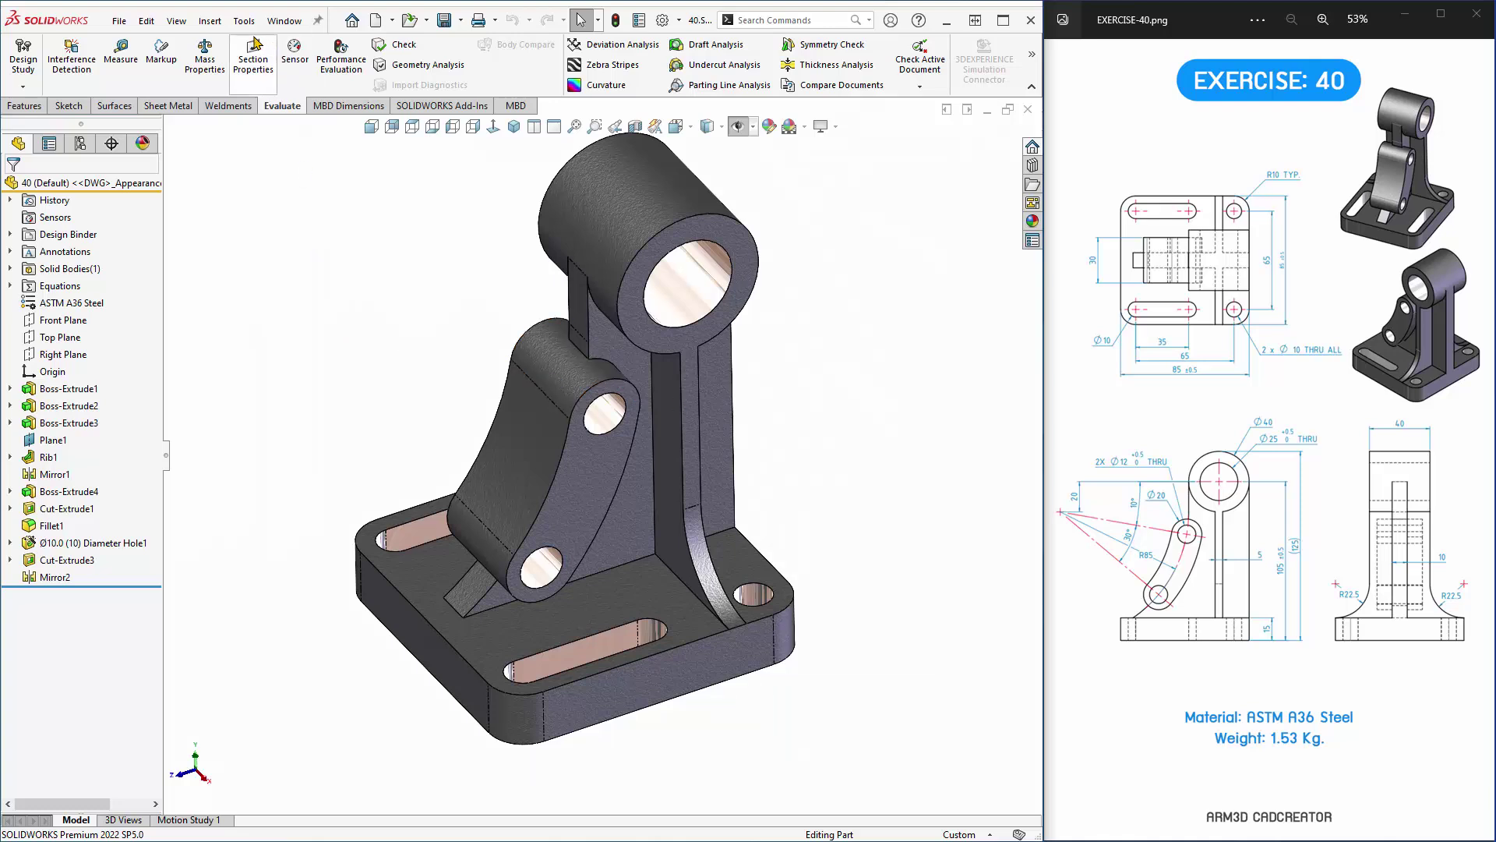
left_click(377, 29)
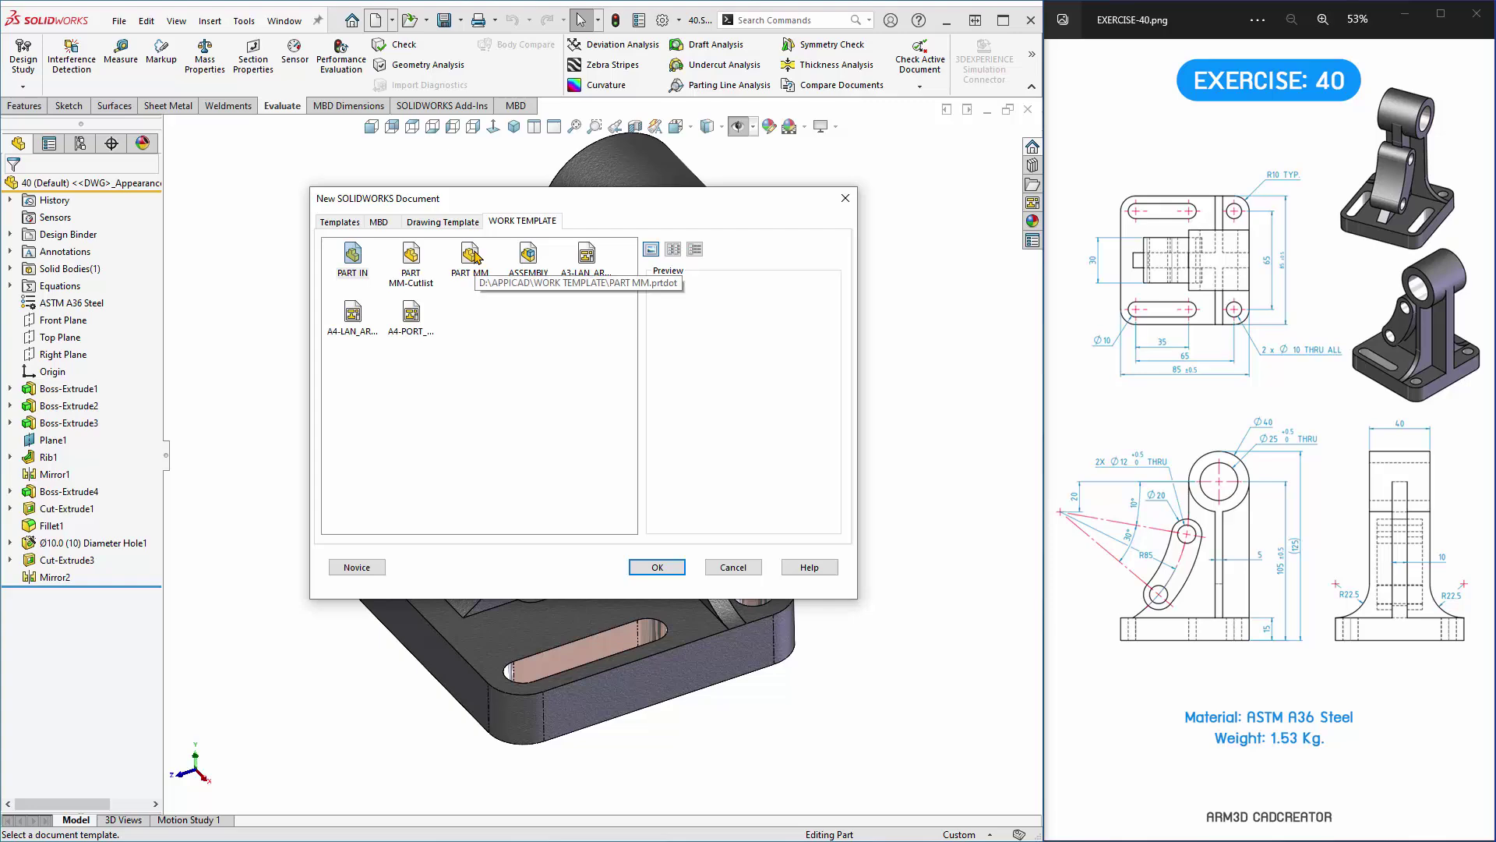
double_click(479, 257)
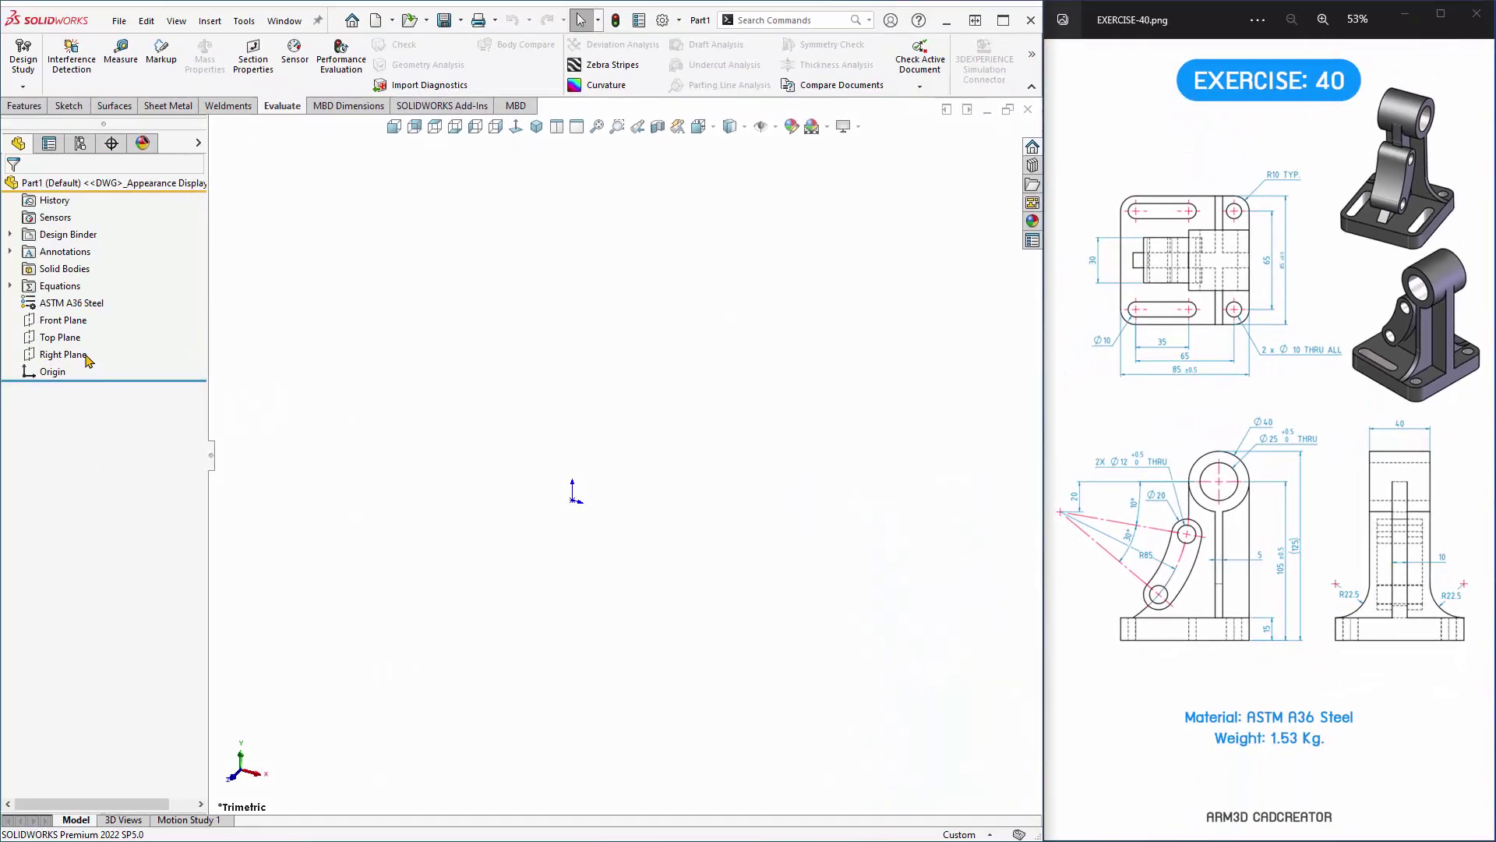
Draw a center rectangle from the origin in a new Top Plane sketch.
left_click(64, 339)
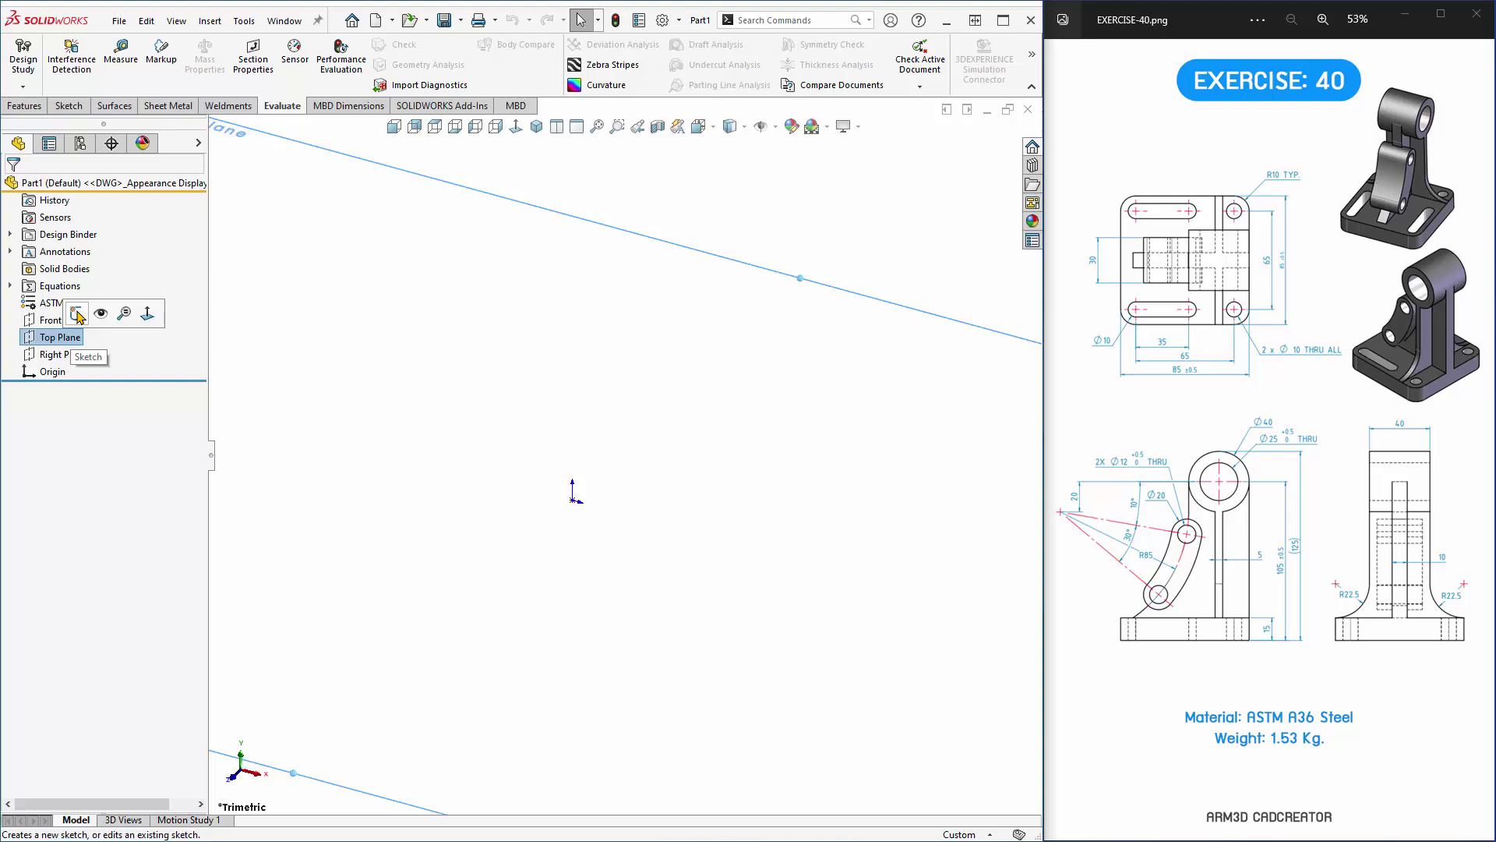
left_click(77, 314)
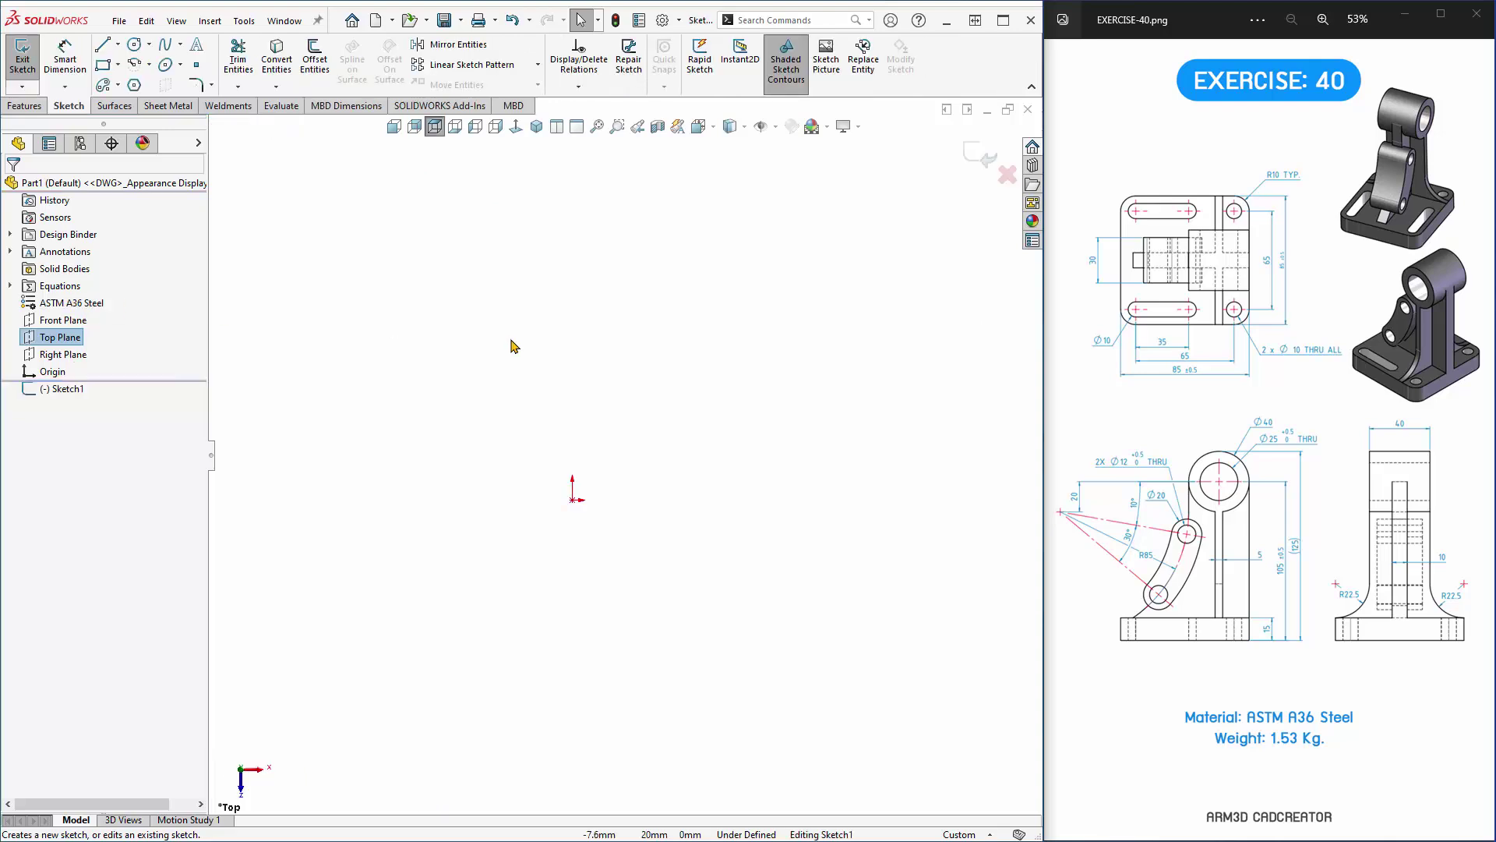
left_click(117, 66)
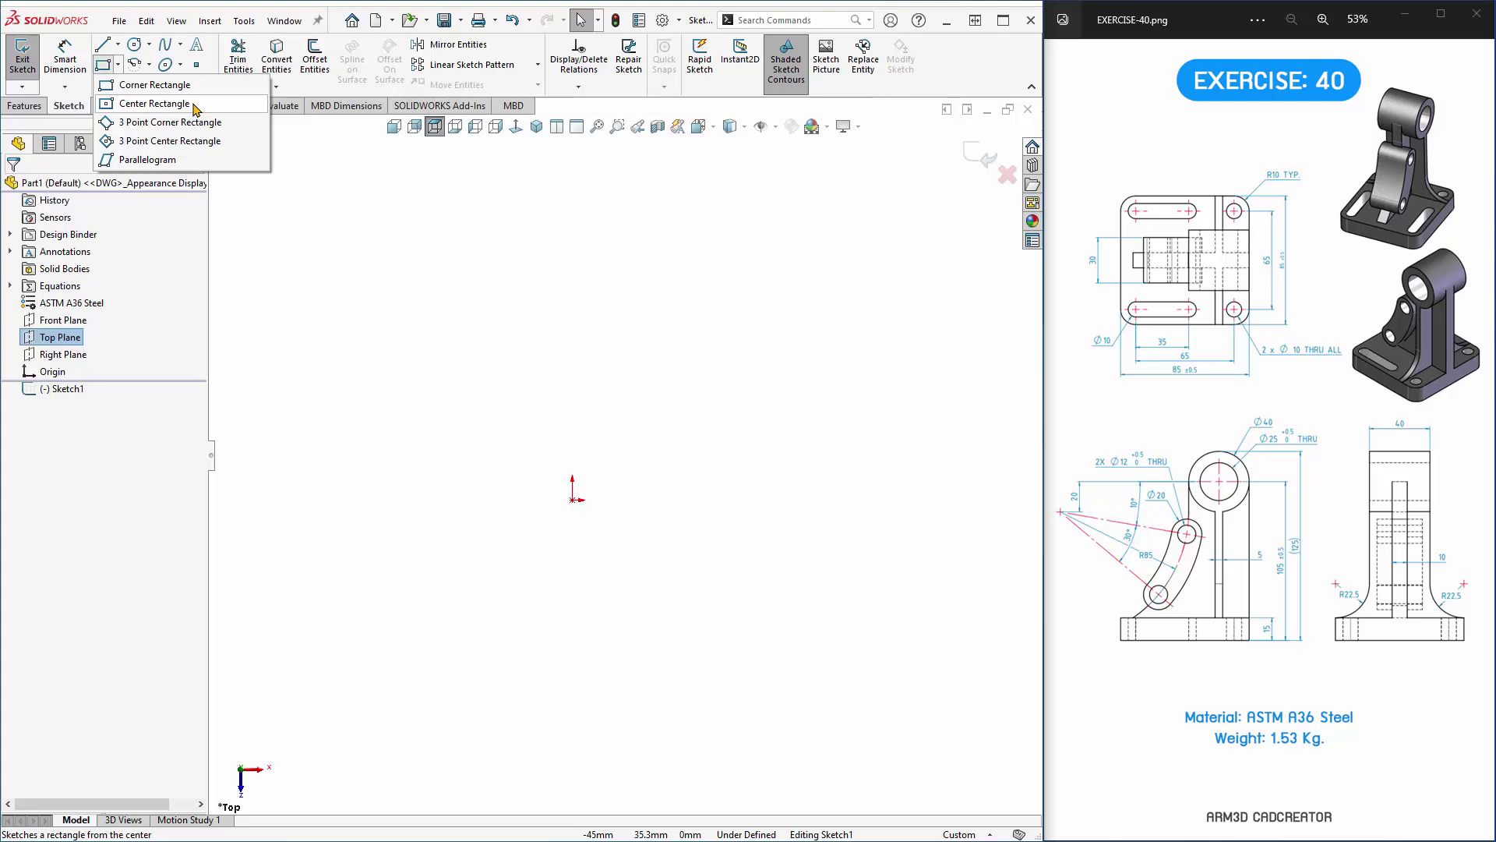
left_click(194, 107)
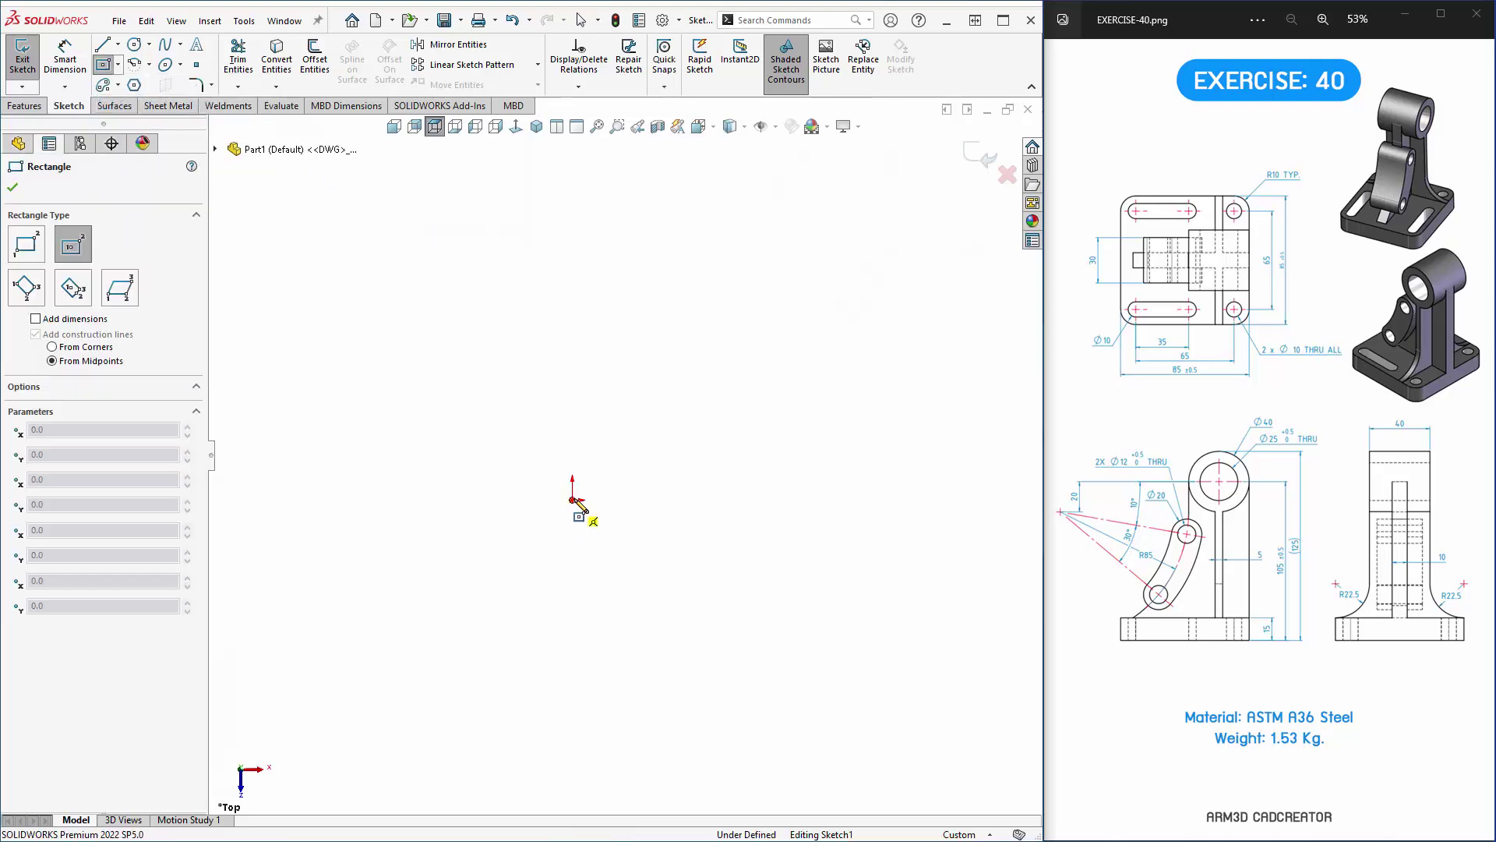
left_click(573, 500)
left_click(761, 335)
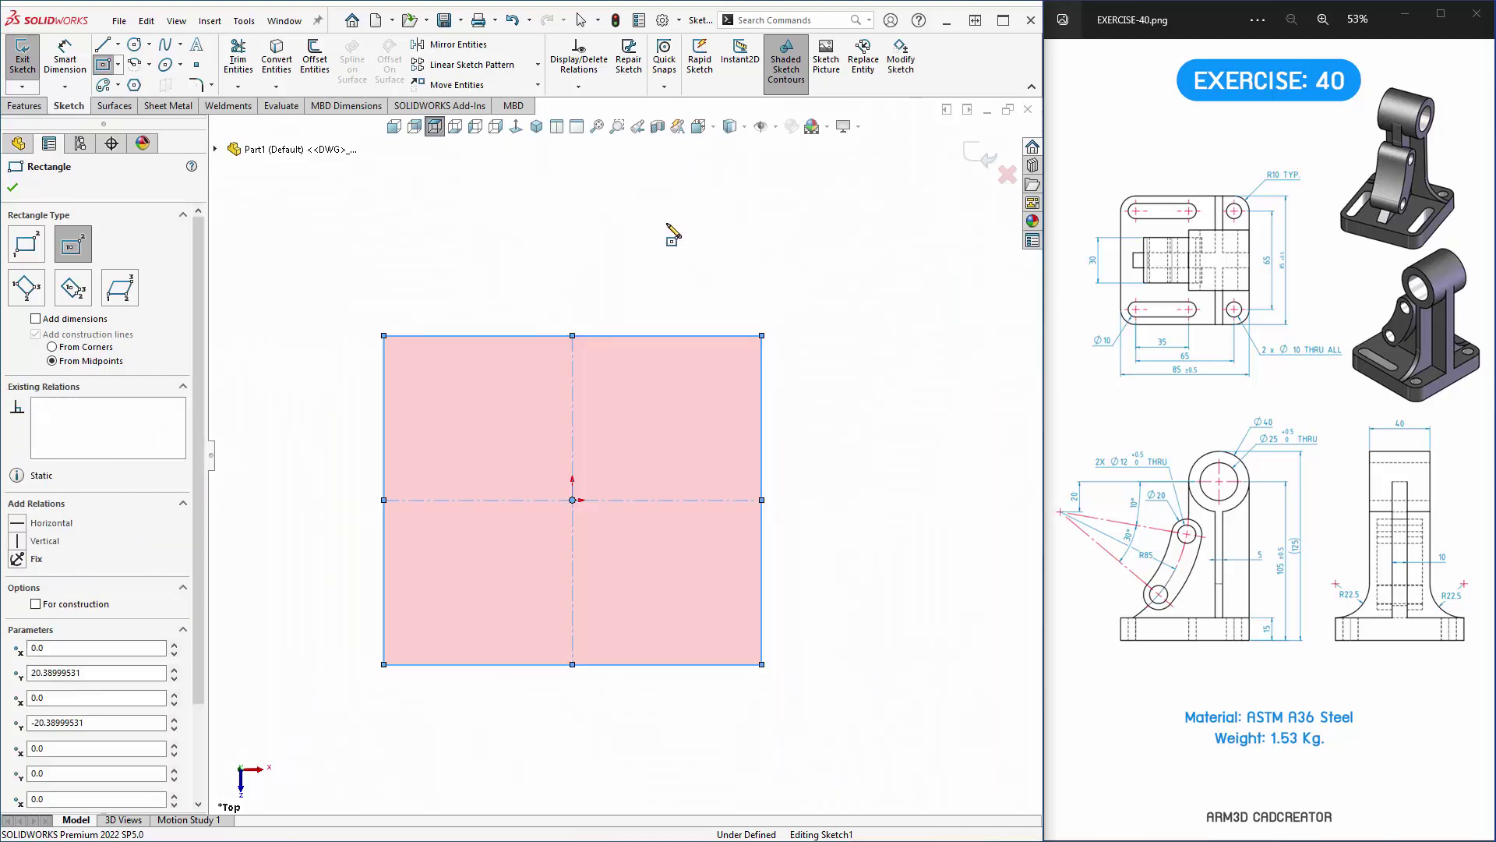
Dimension the rectangle's bottom edge to 85 mm.
right_click(675, 234)
left_click(852, 223)
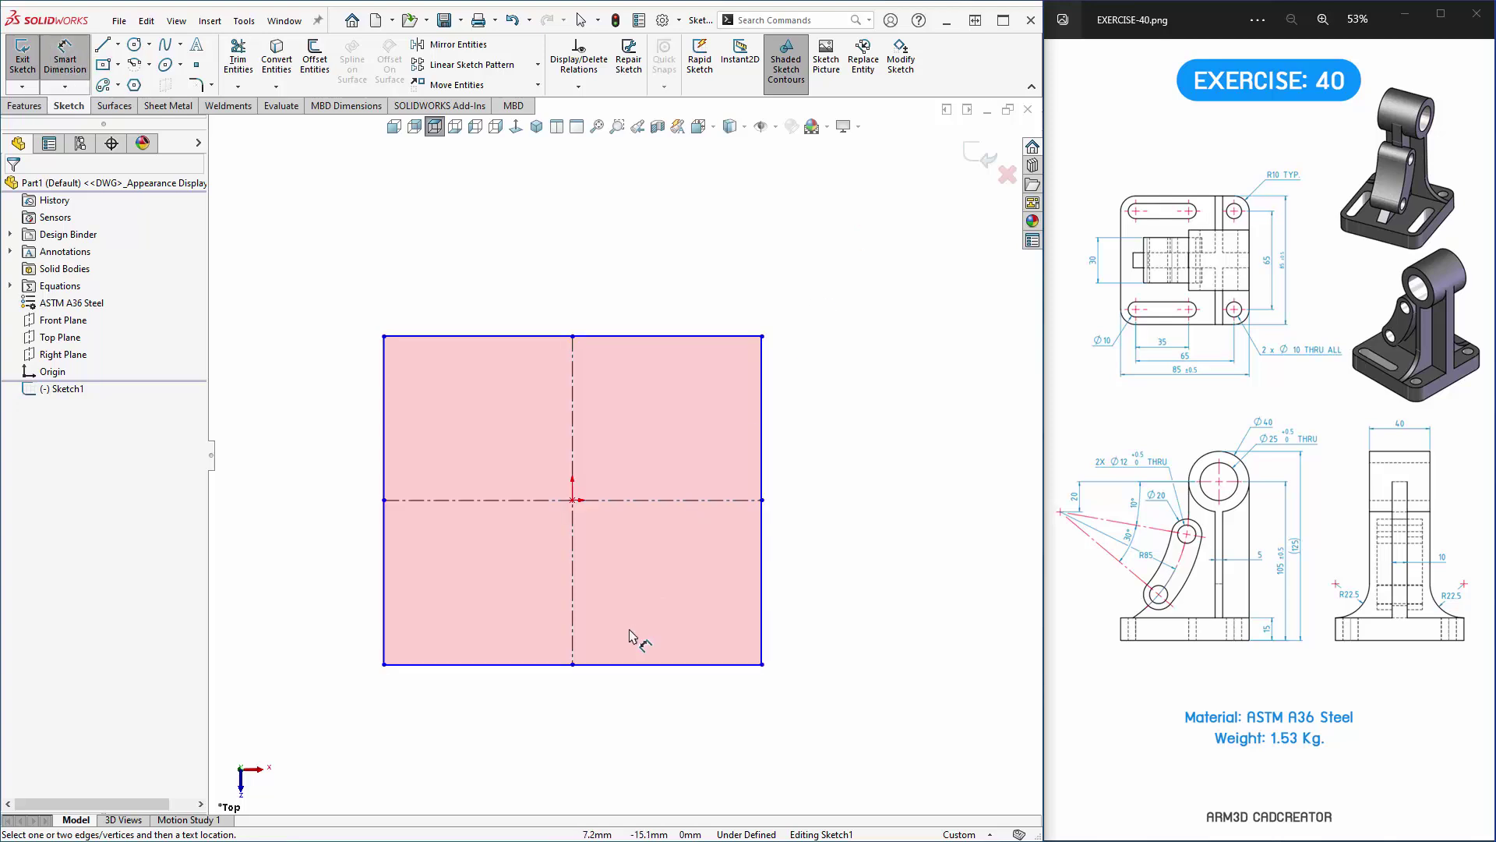
left_click(611, 664)
left_click(590, 756)
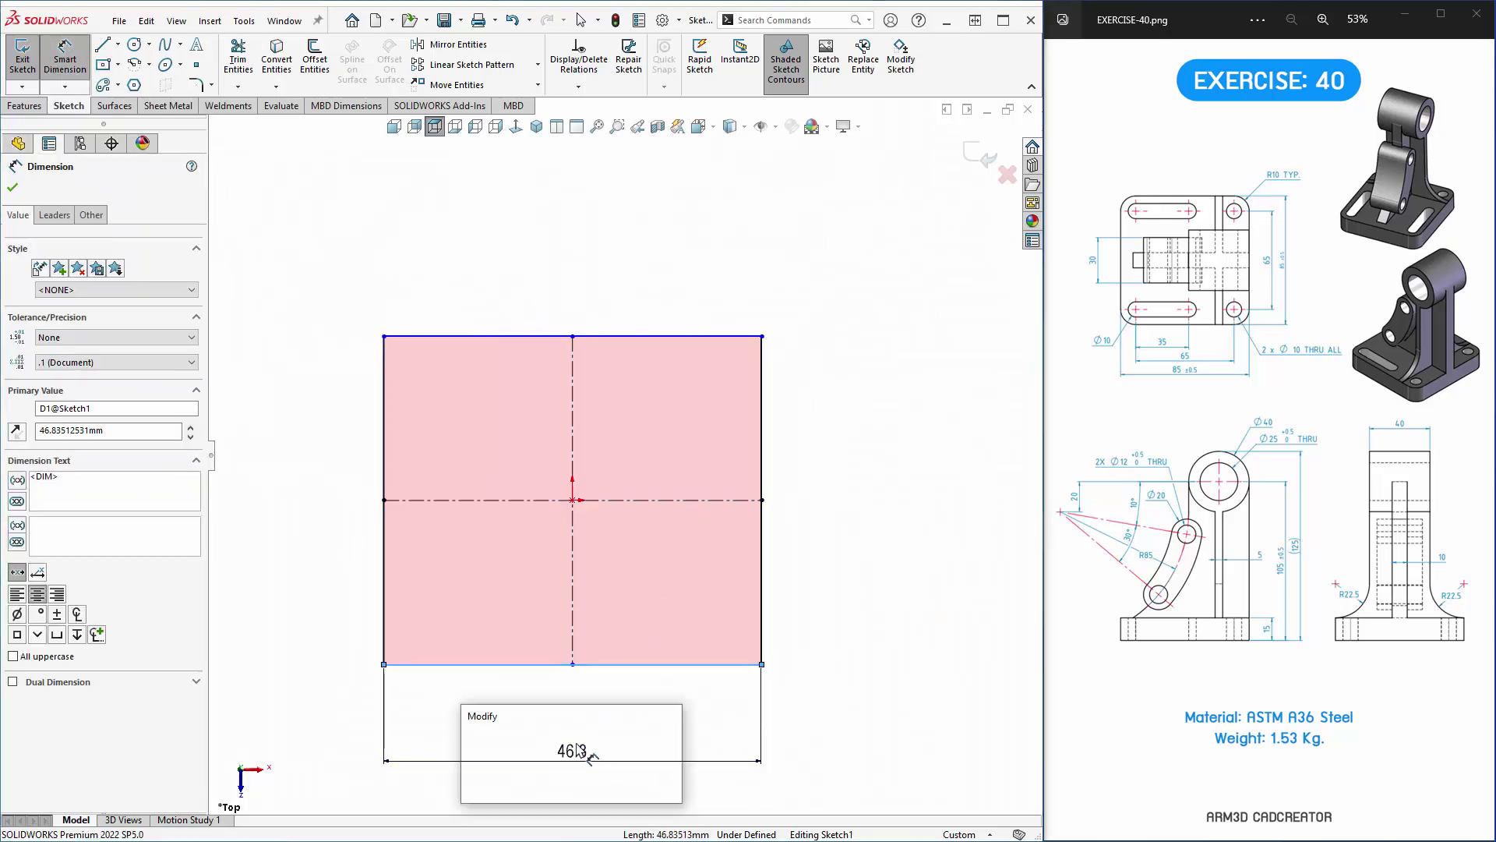
type("85")
key("Return")
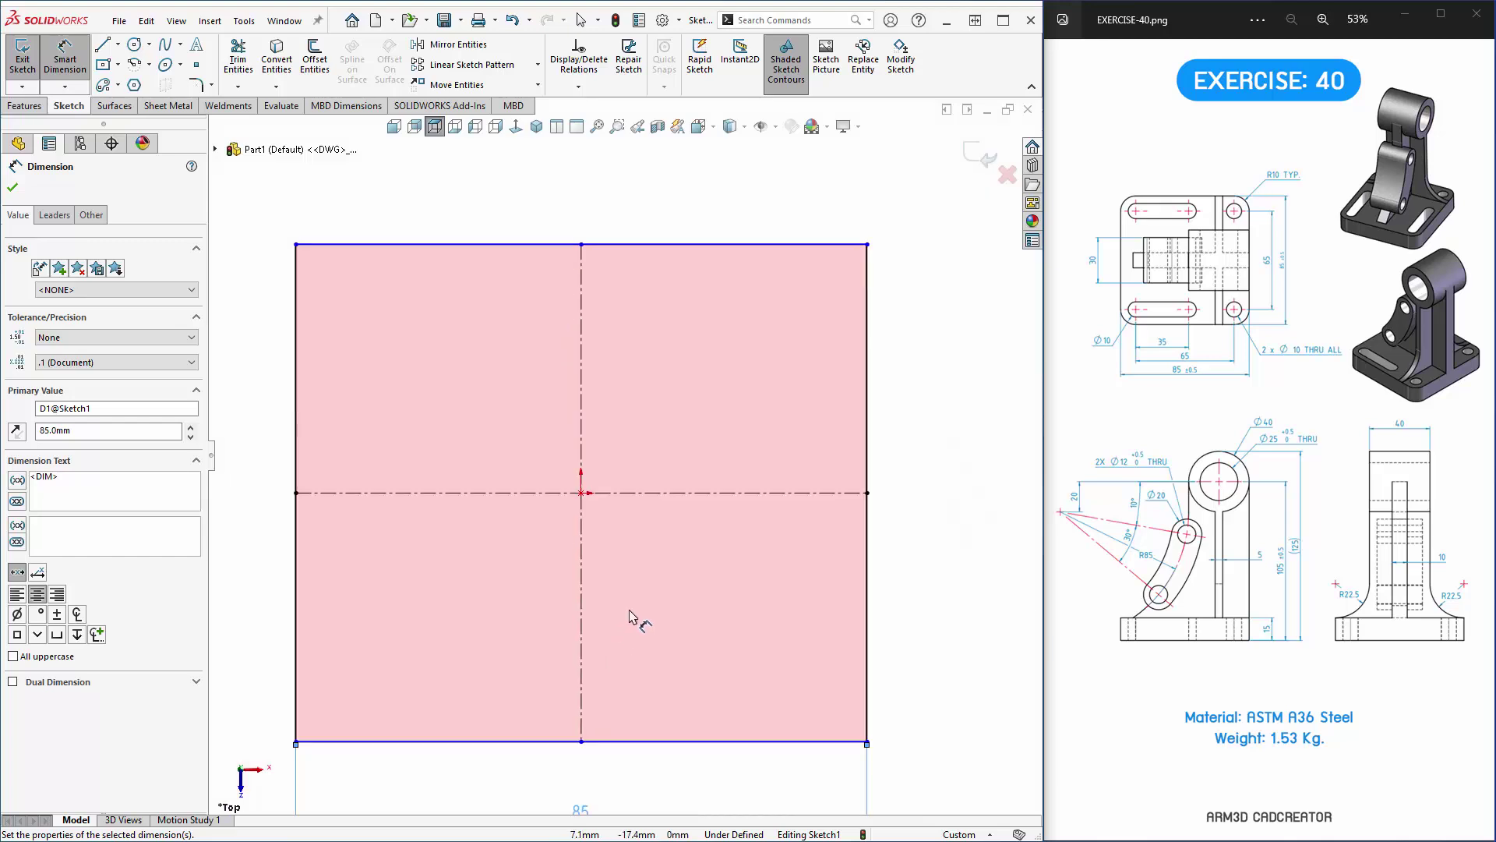
key("f")
key("Escape")
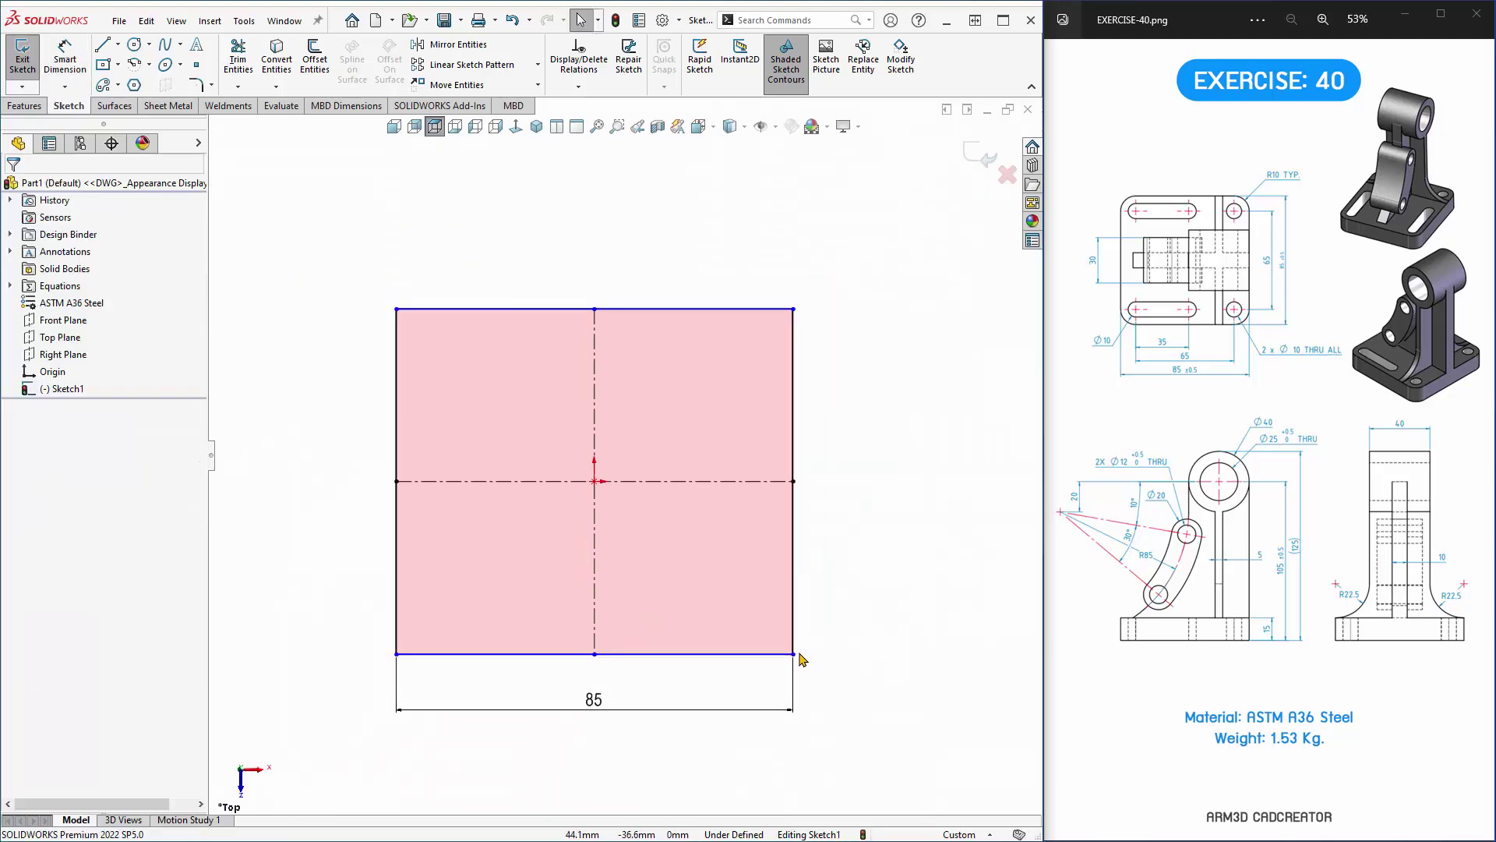
Add an Equal relation to make the rectangle a square, then exit the sketch.
left_click(794, 654)
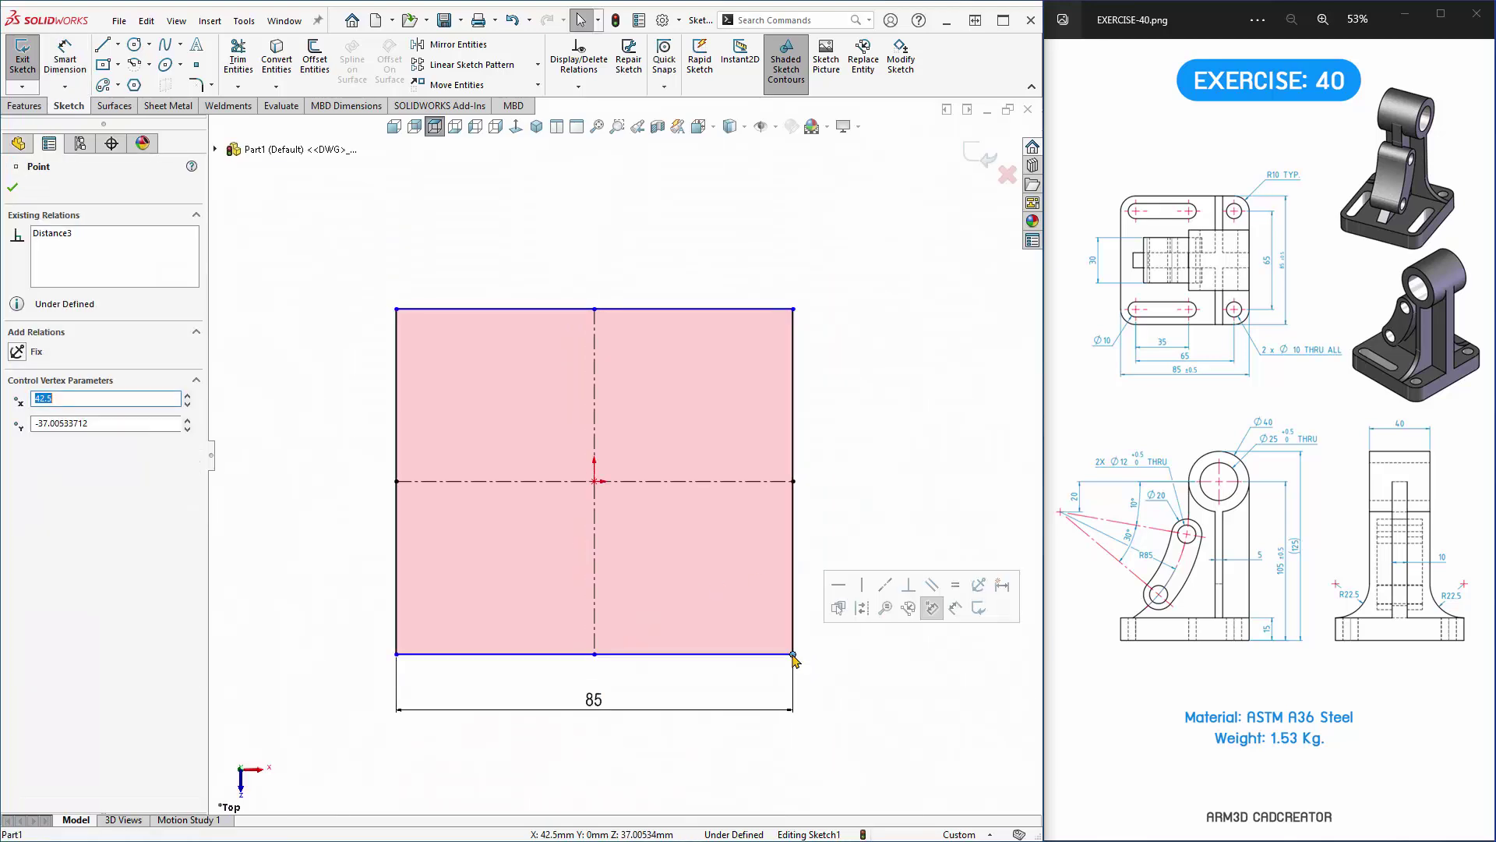
left_click(956, 586)
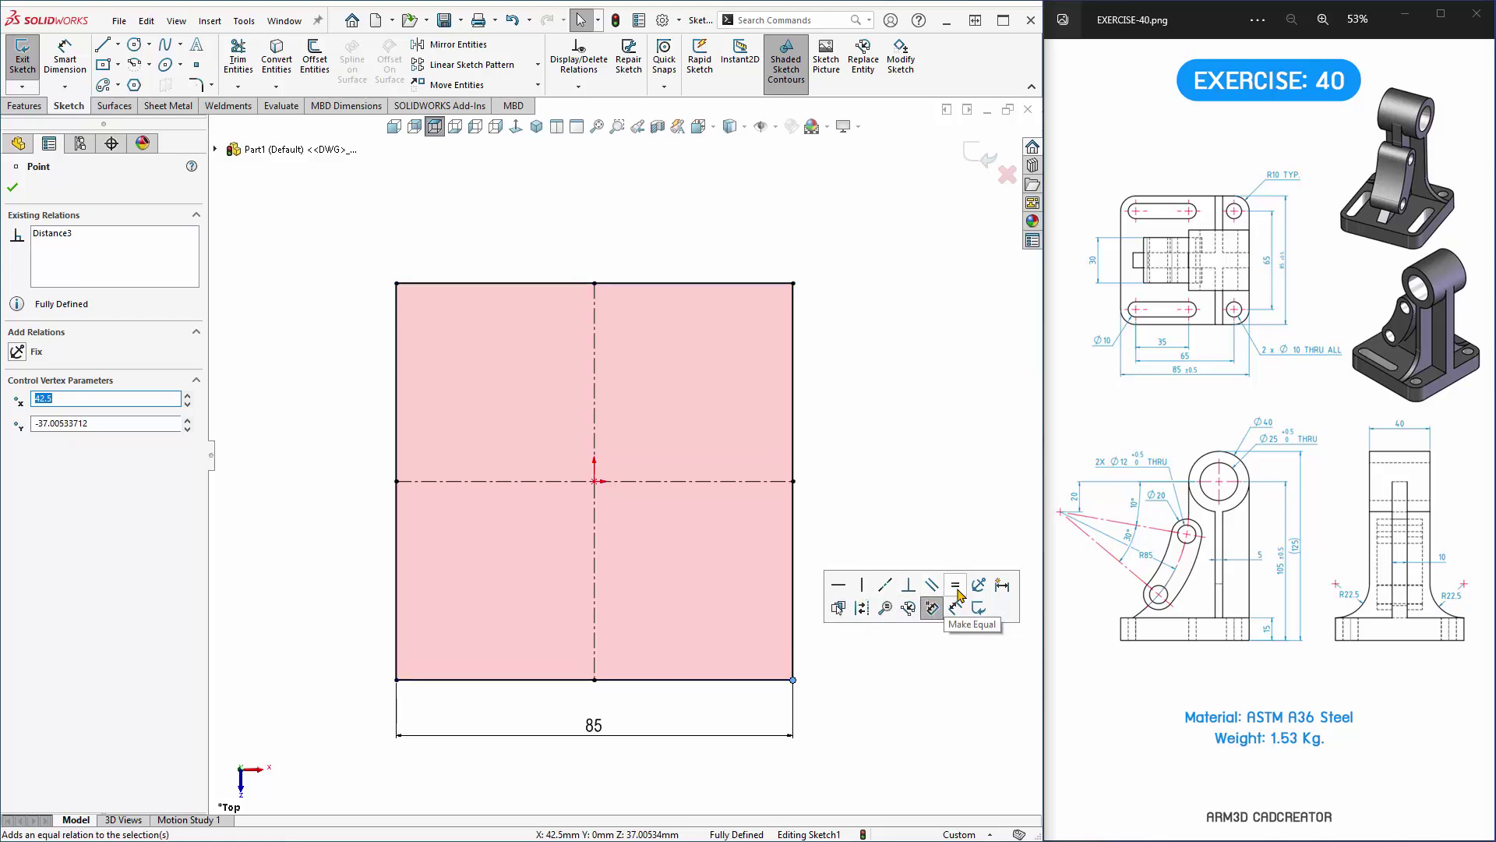
left_click(941, 524)
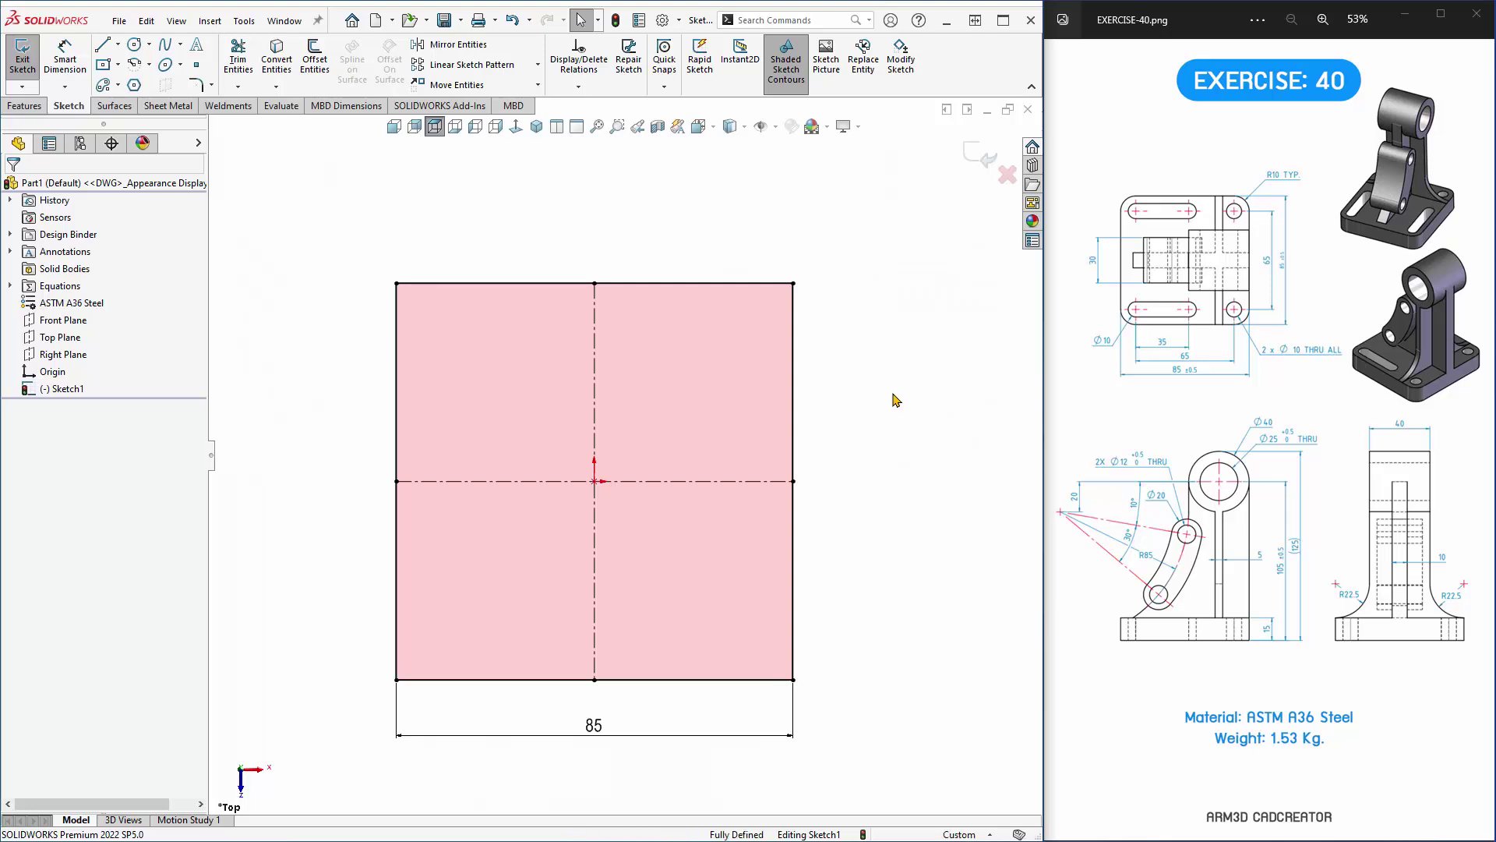
left_click(975, 154)
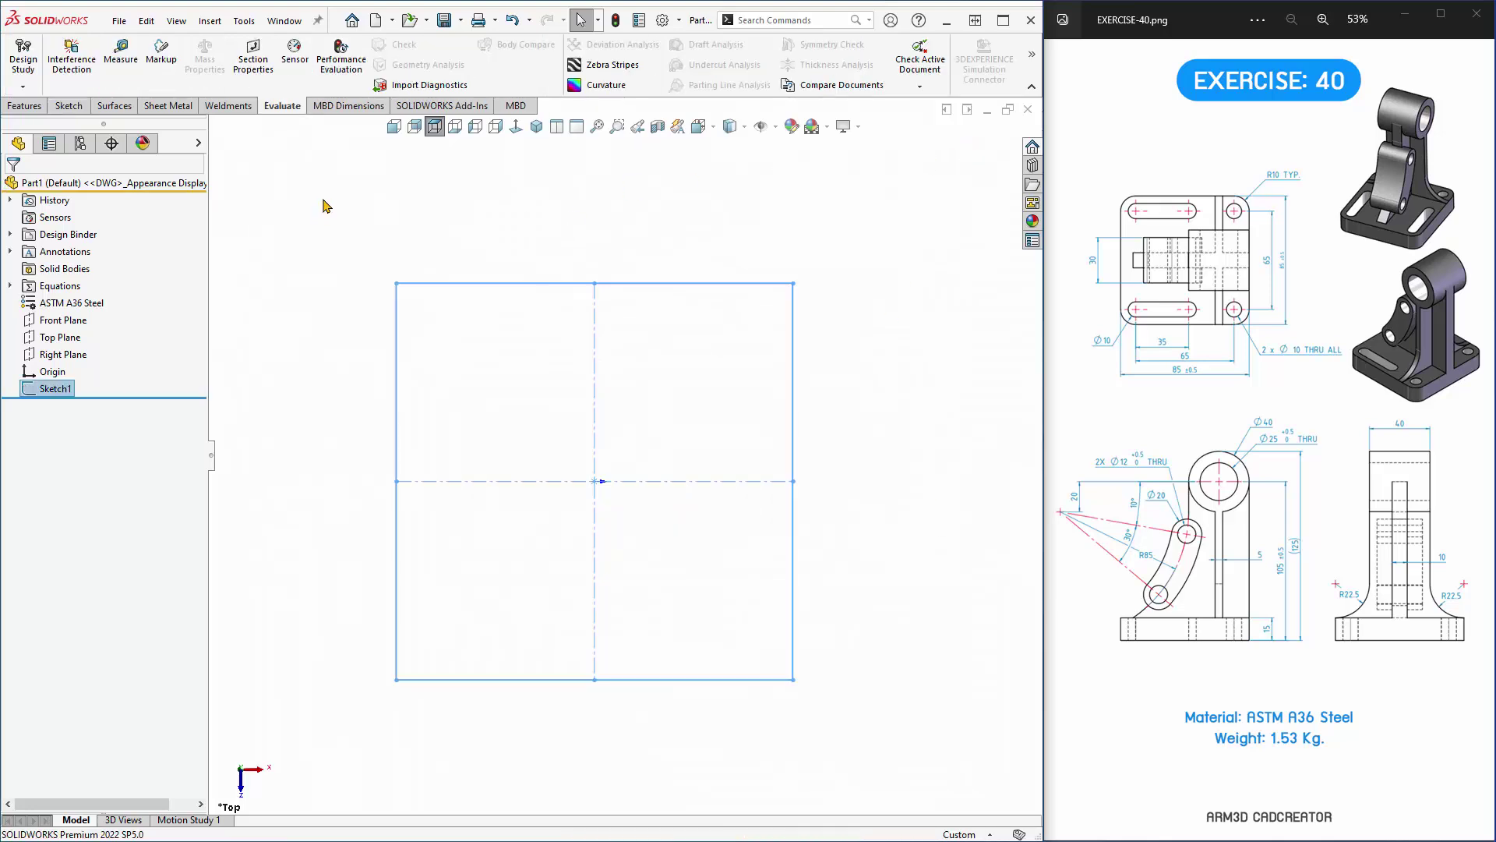
Extrude the 85 mm square 15 mm Blind into Boss-Extrude1.
left_click(4, 106)
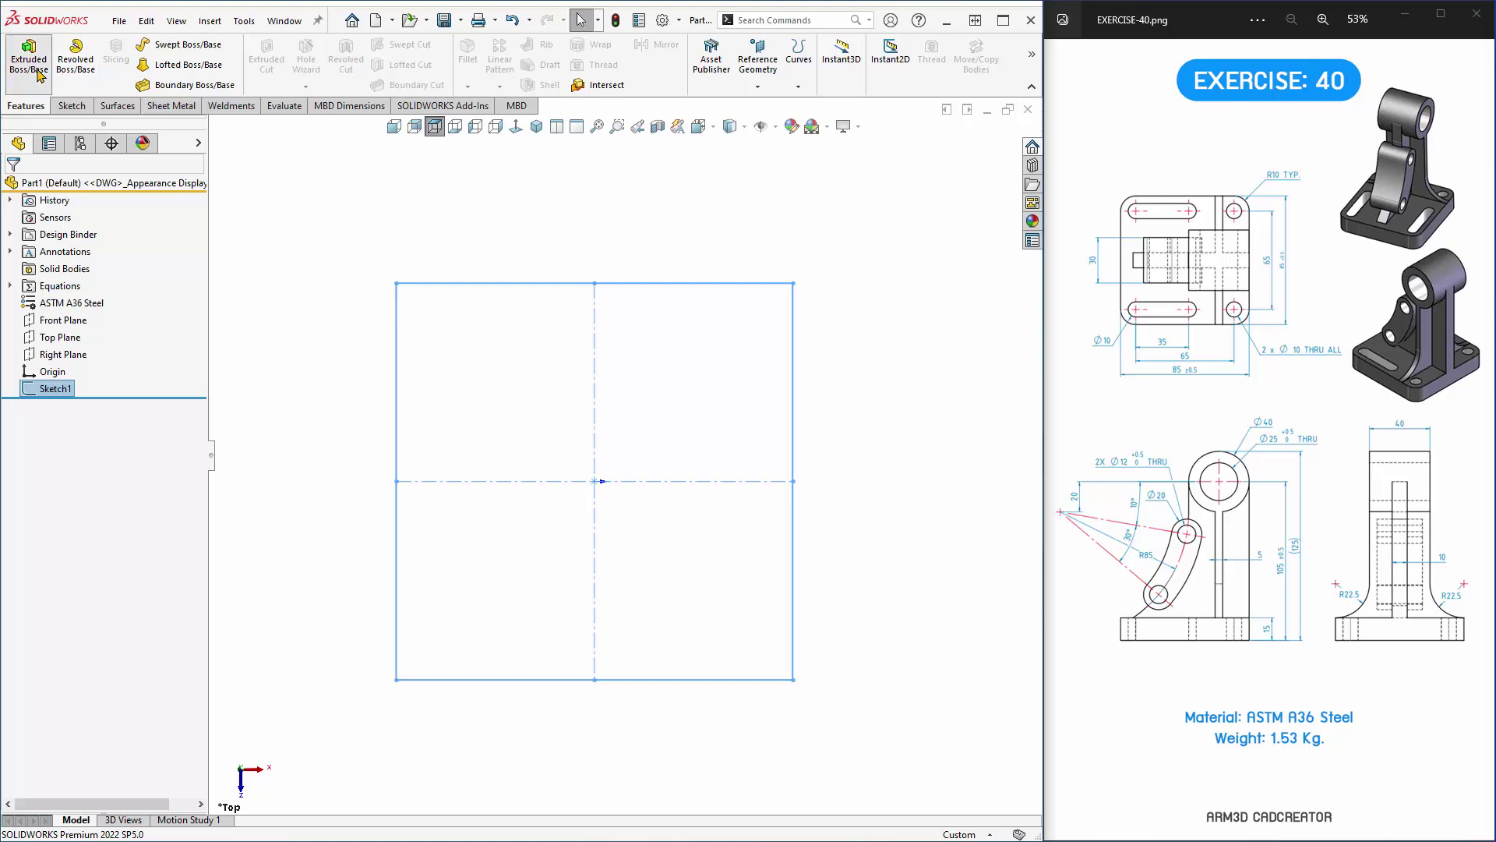
left_click(28, 56)
type("15")
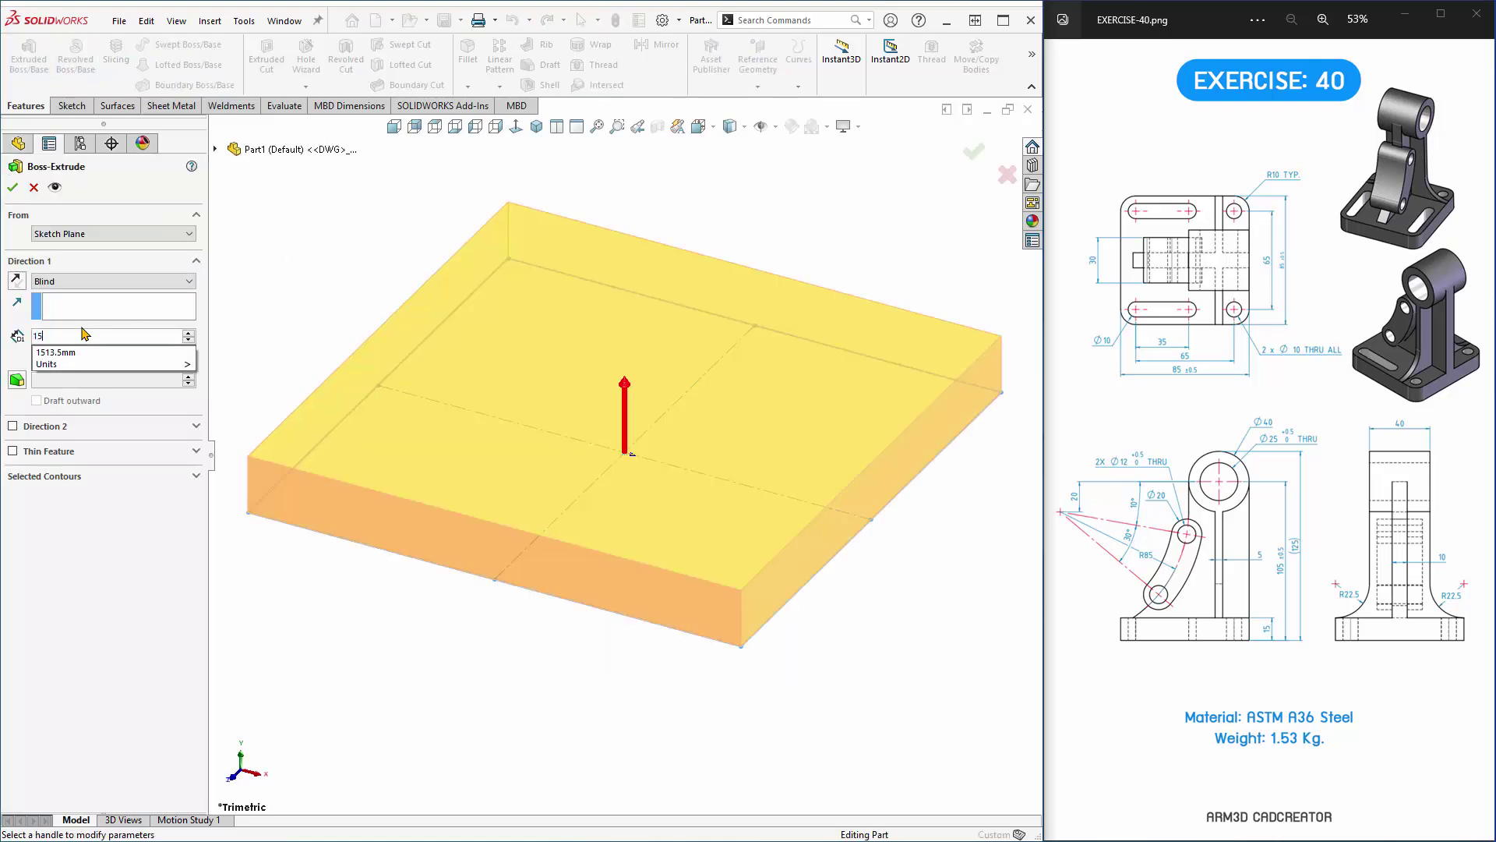
scroll(84, 334, "up", 1)
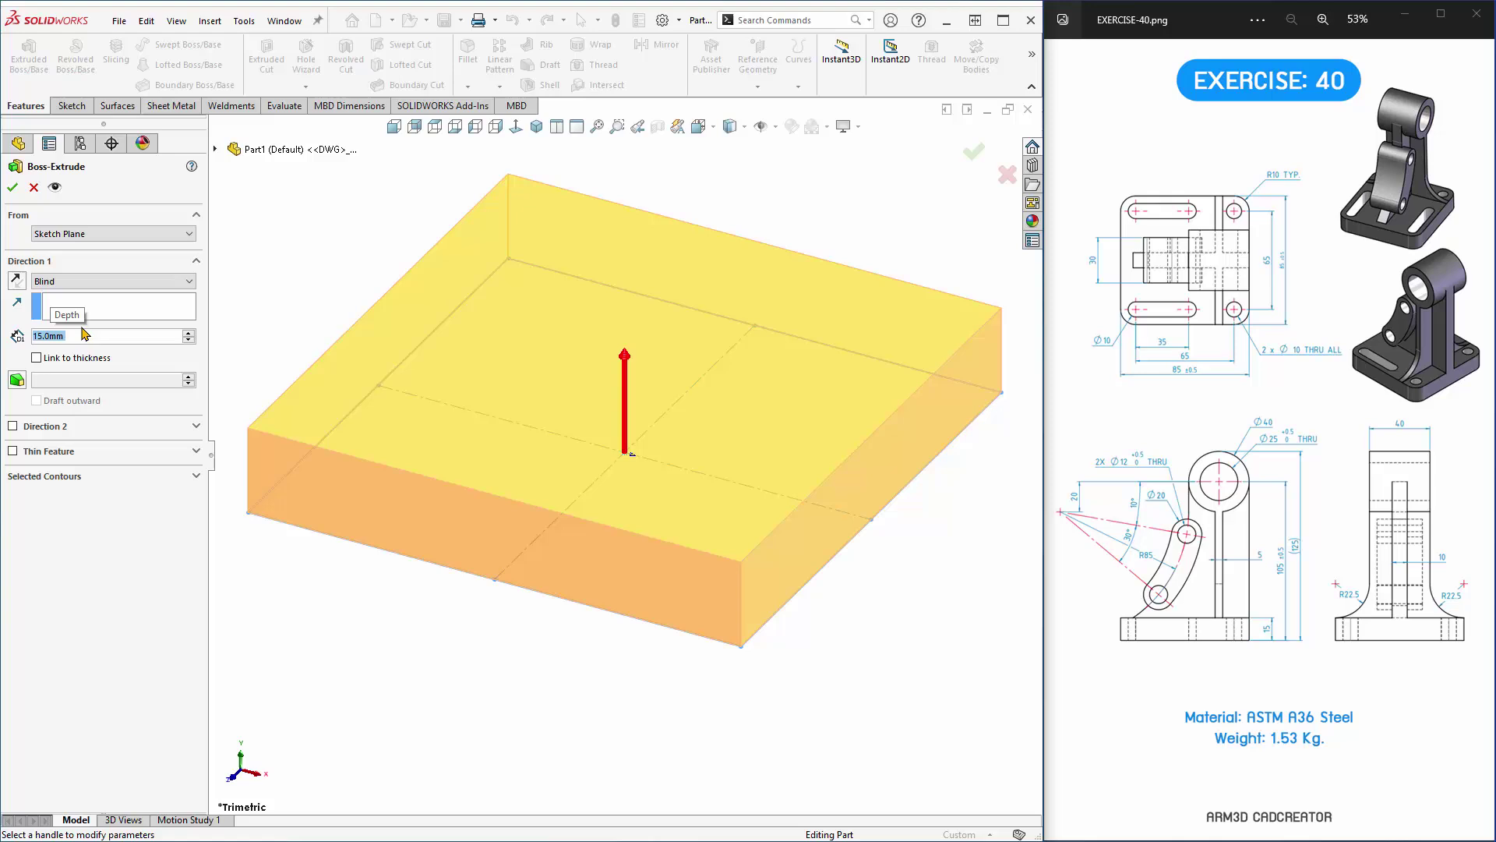
left_click(13, 190)
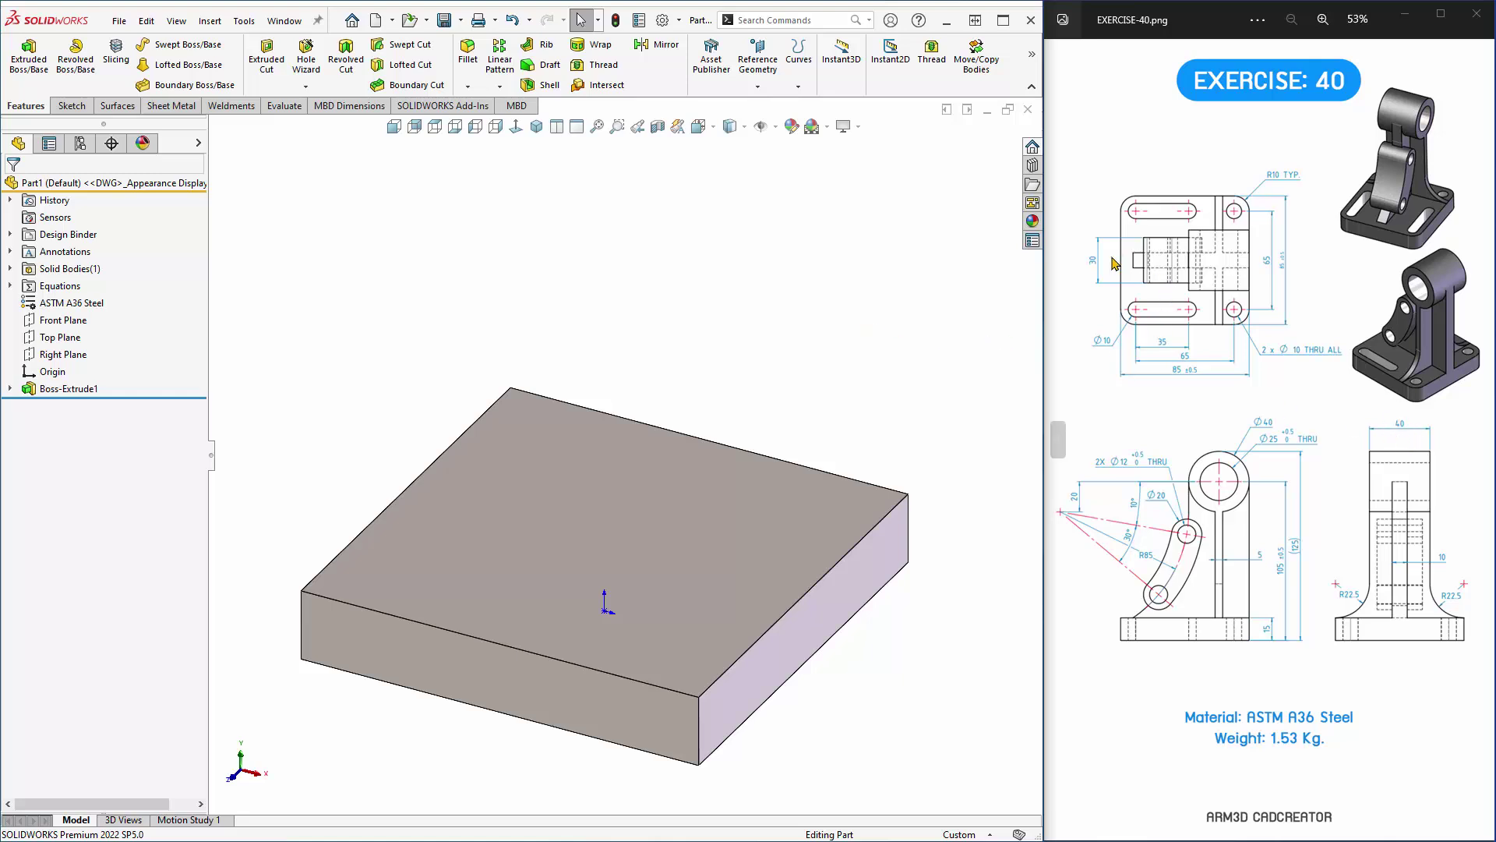
Draw a circle above the base block in a new Front Plane sketch.
left_click(68, 321)
key("z")
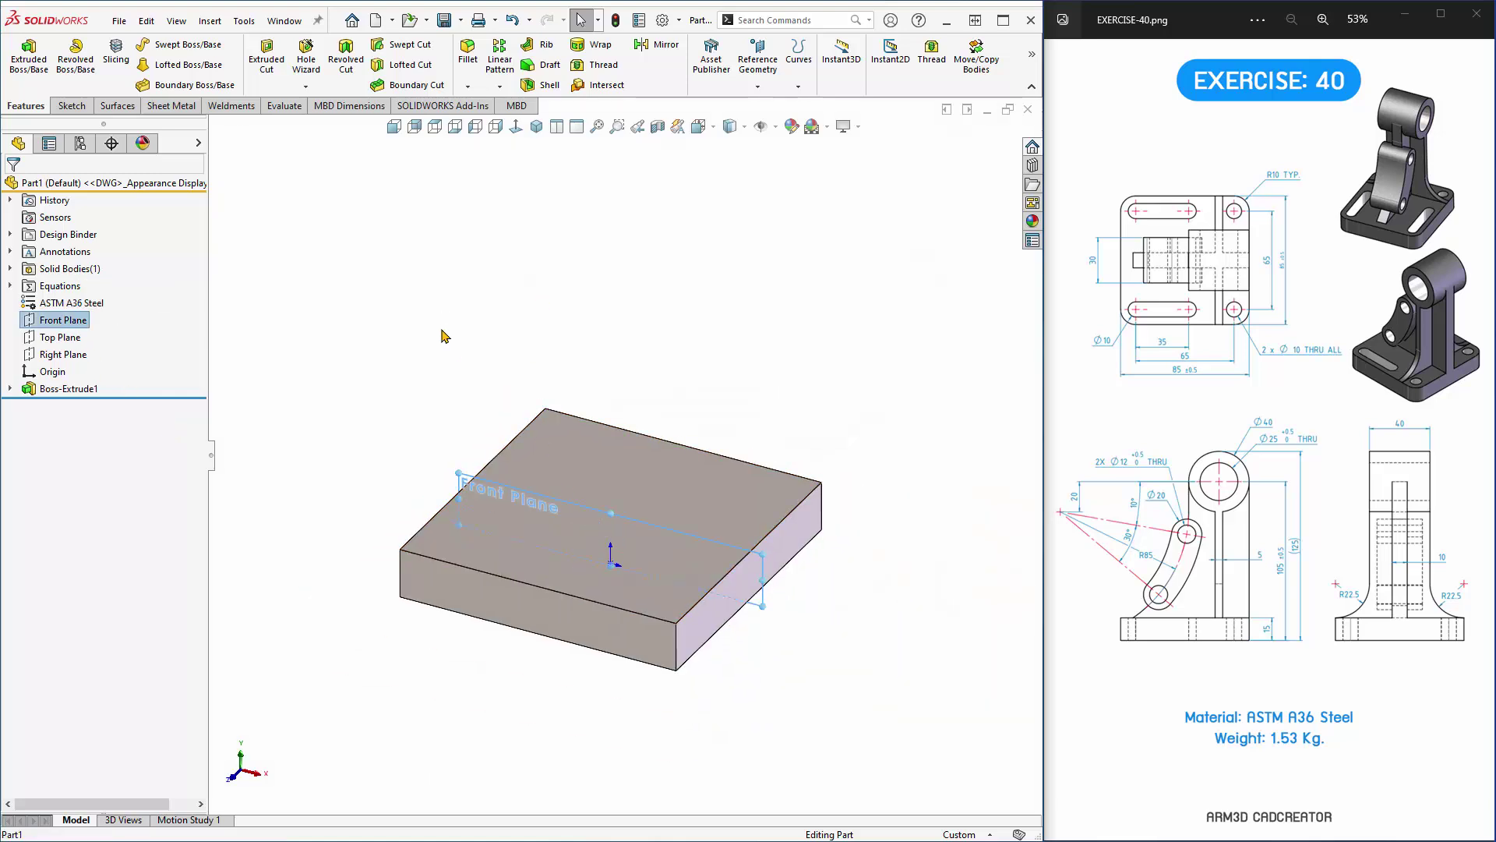
left_click(444, 336)
left_click(64, 321)
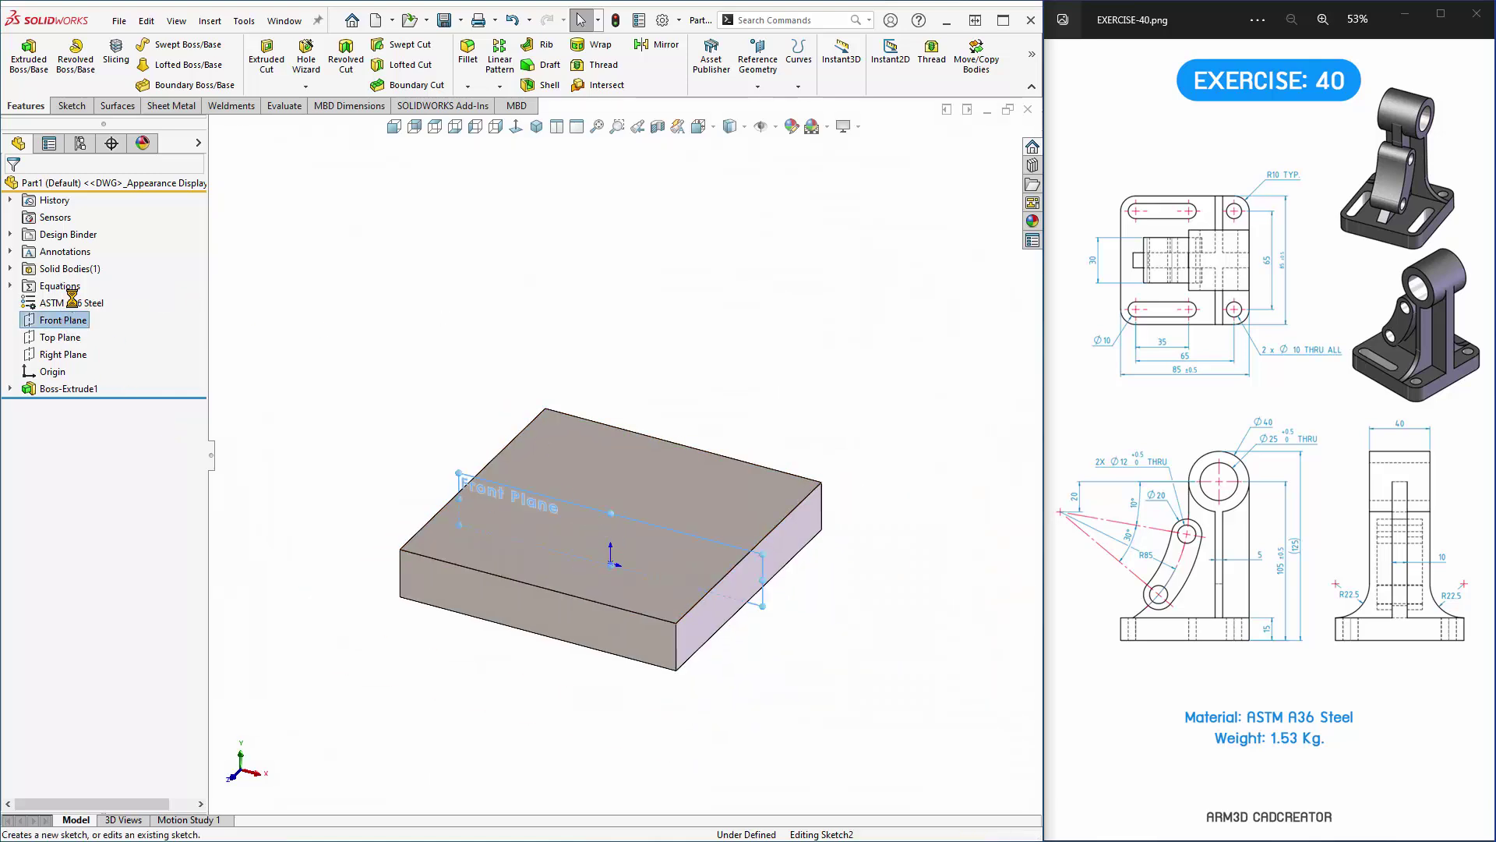
left_click(86, 296)
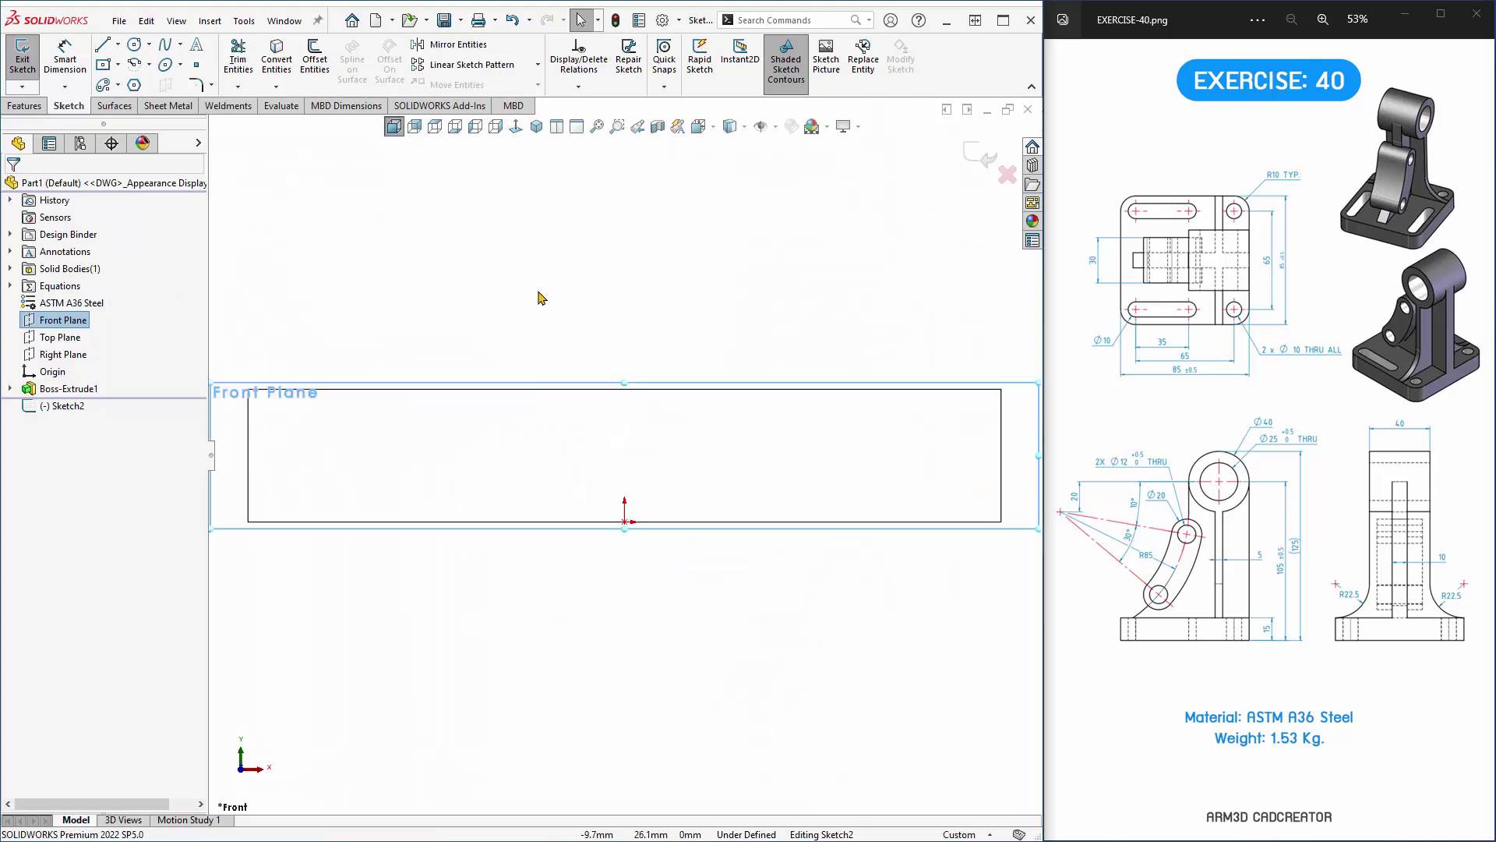
left_click(135, 50)
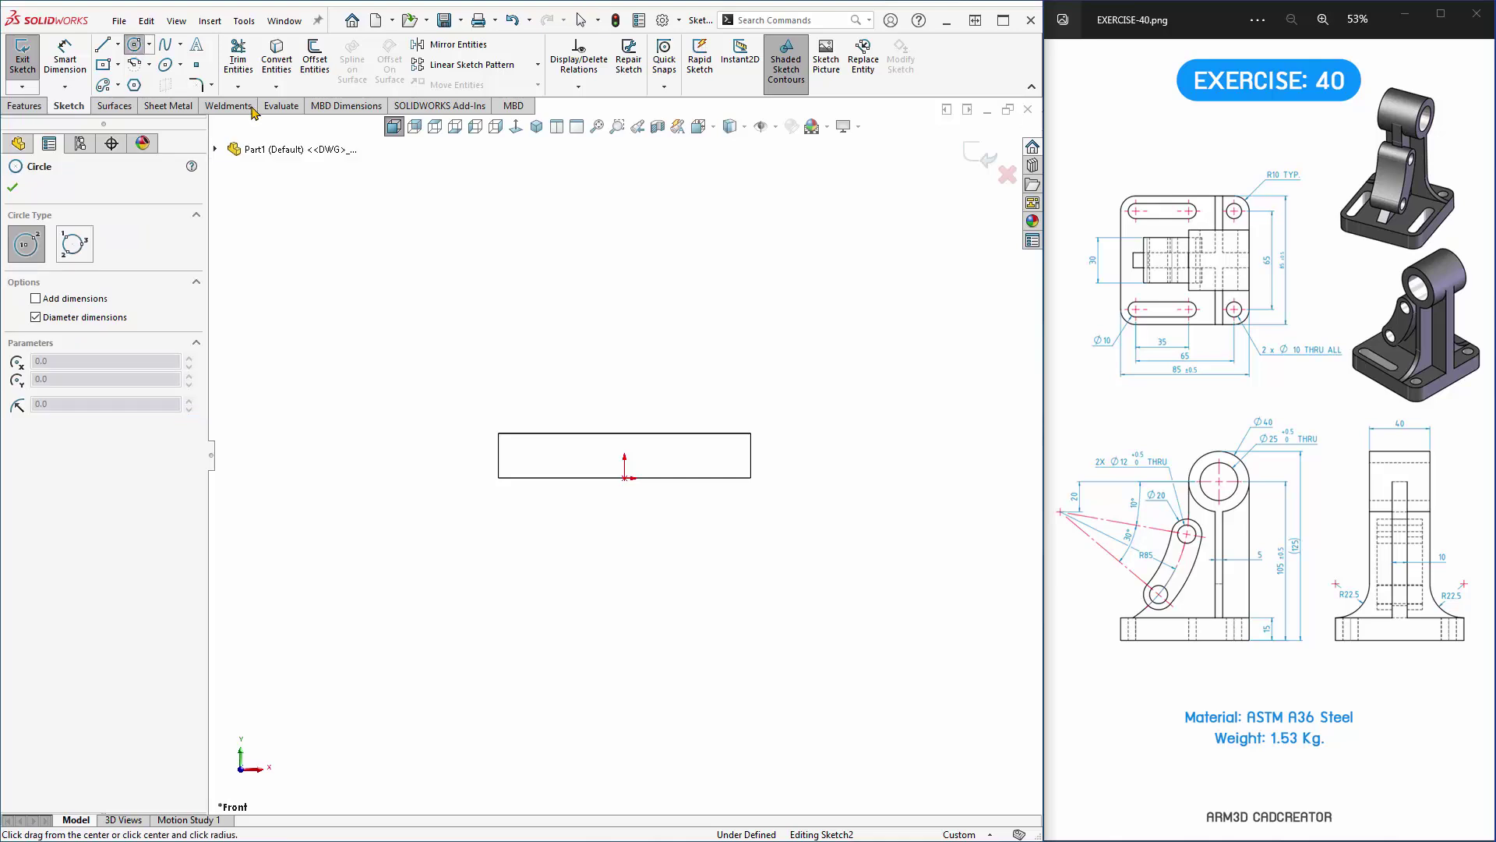
left_click(677, 199)
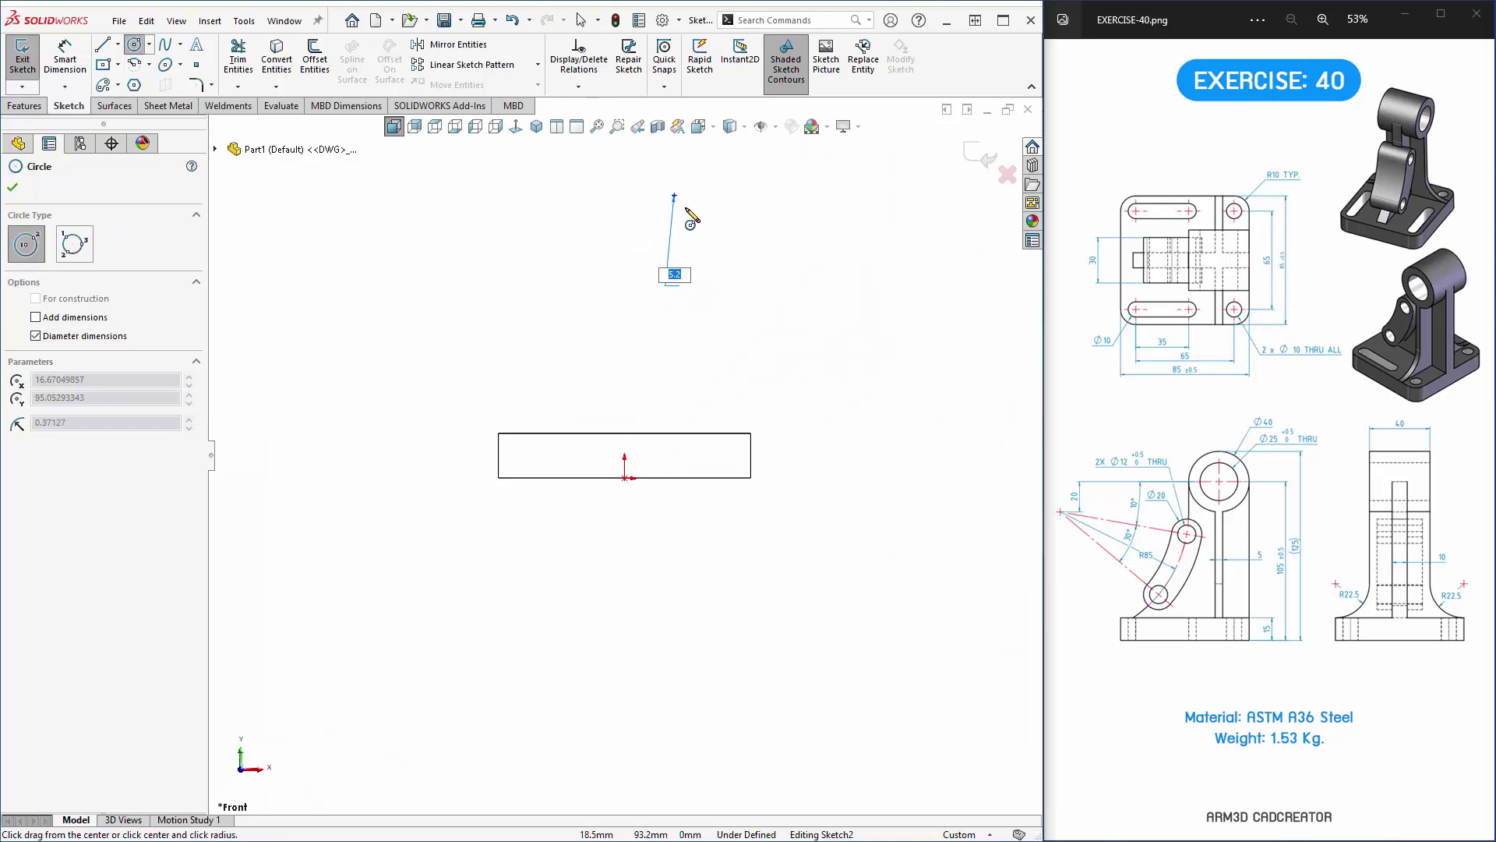
left_click(709, 248)
key("z")
scroll(660, 275, "down", 2)
key("Escape")
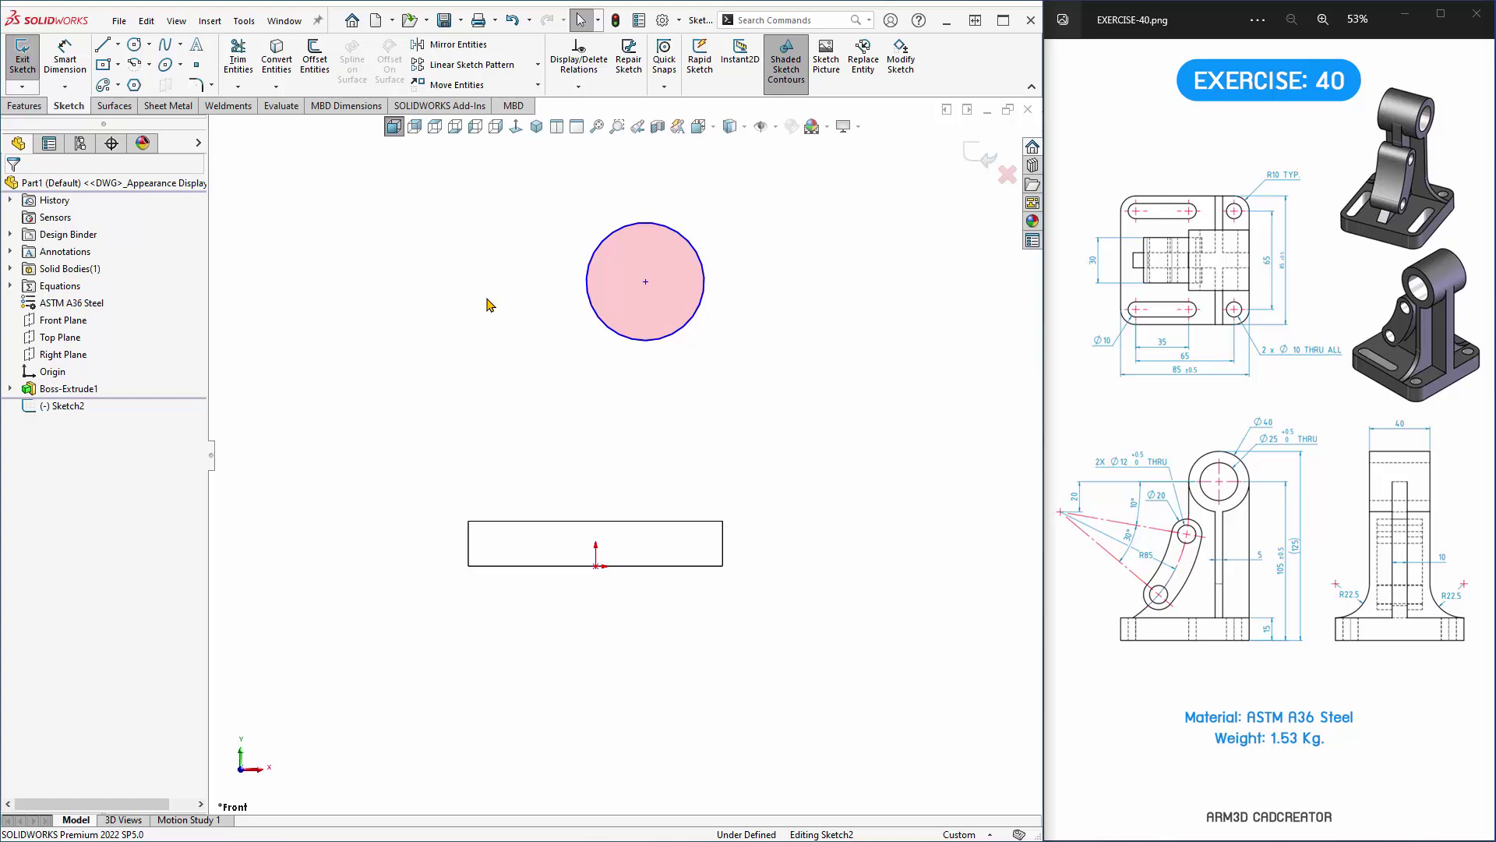
Dimension the circle centre 105 mm above the base bottom and its diameter Ø40.
right_click(391, 258)
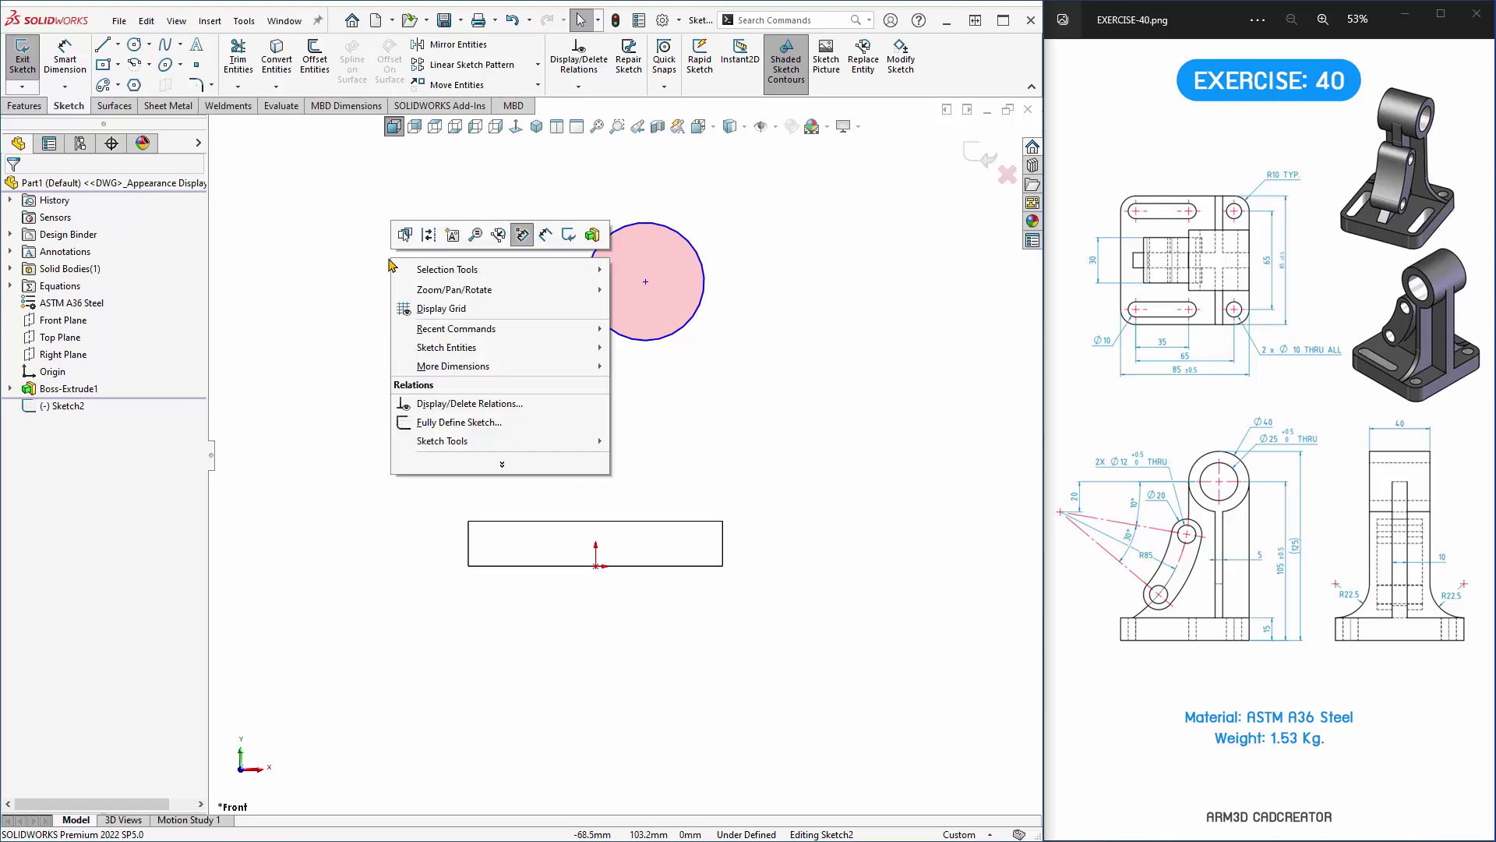
left_click(544, 242)
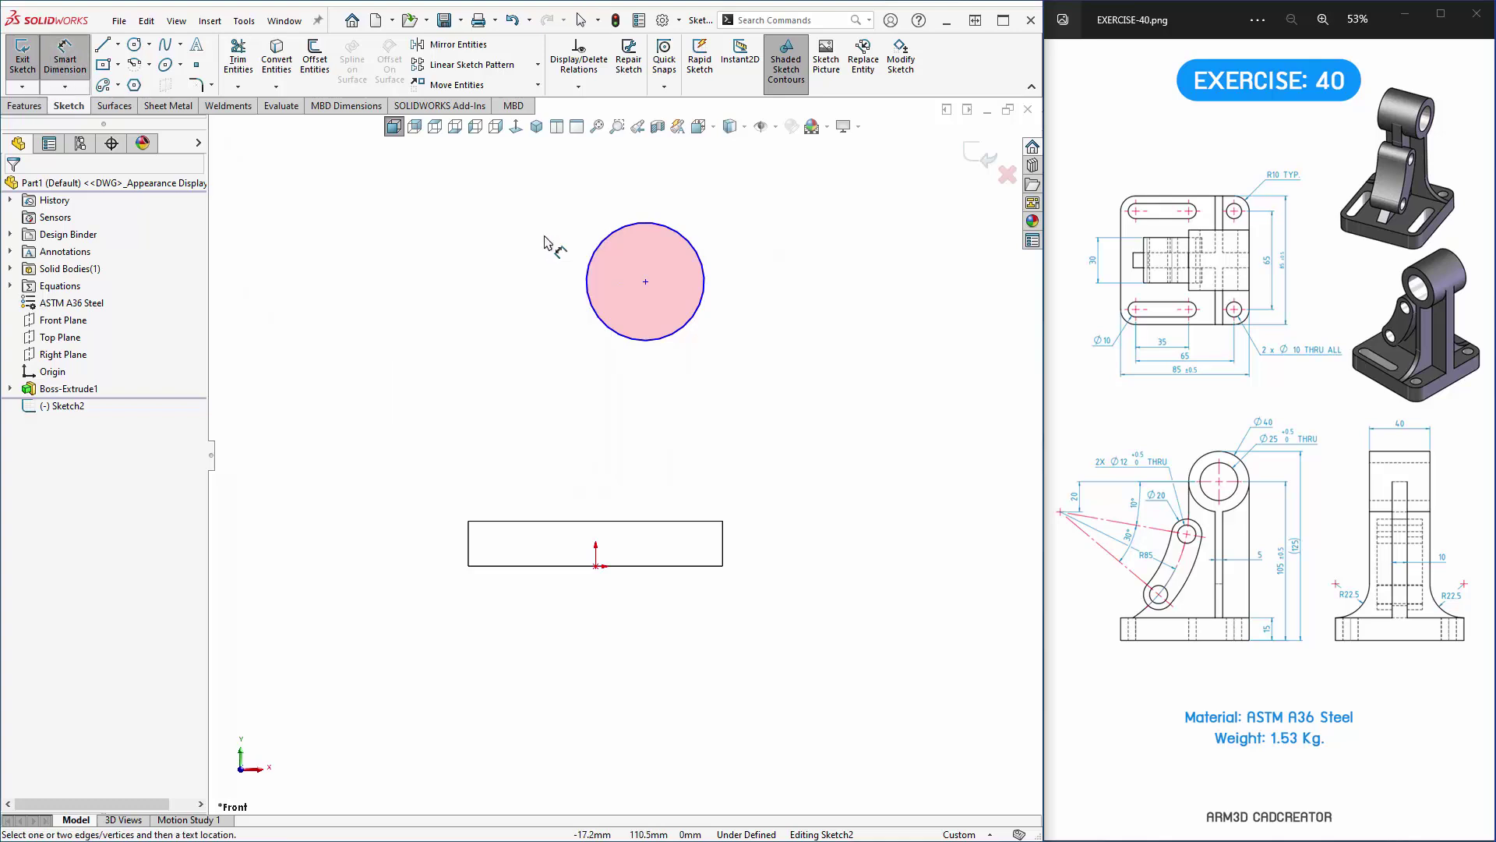
left_click(677, 566)
left_click(676, 334)
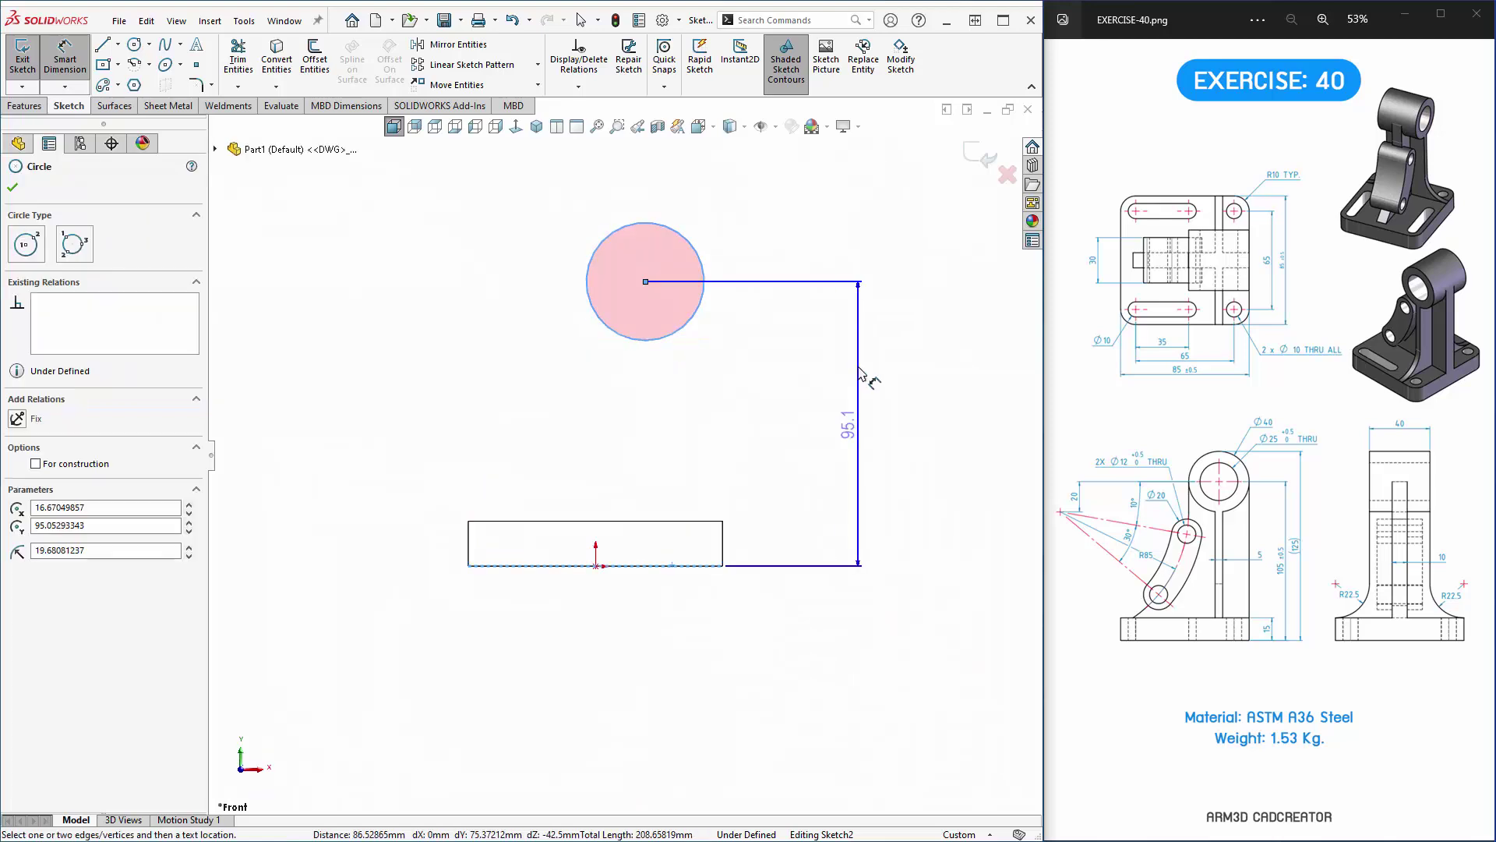
left_click(871, 382)
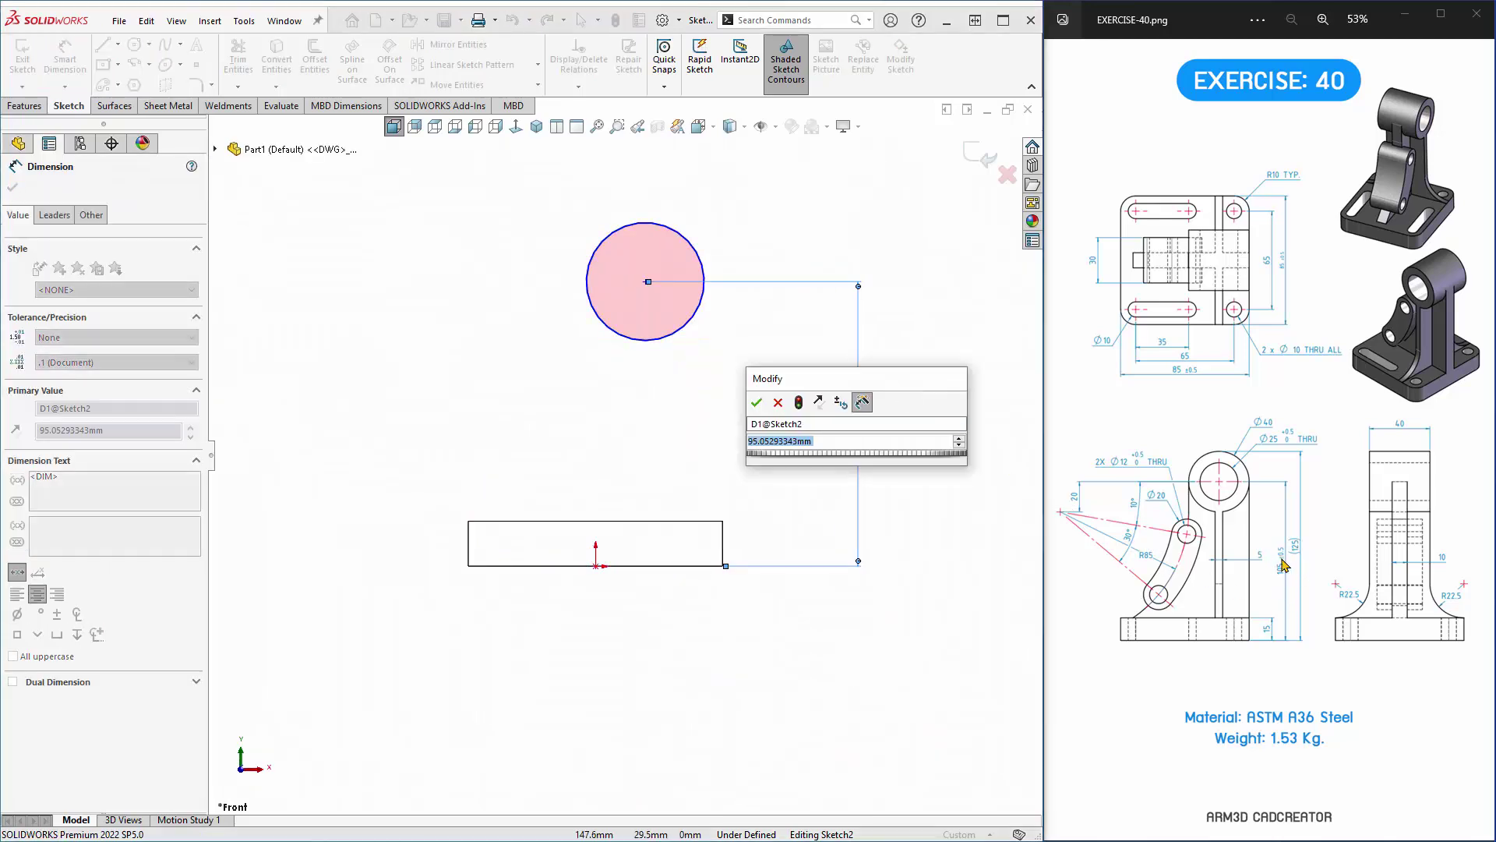
type("10")
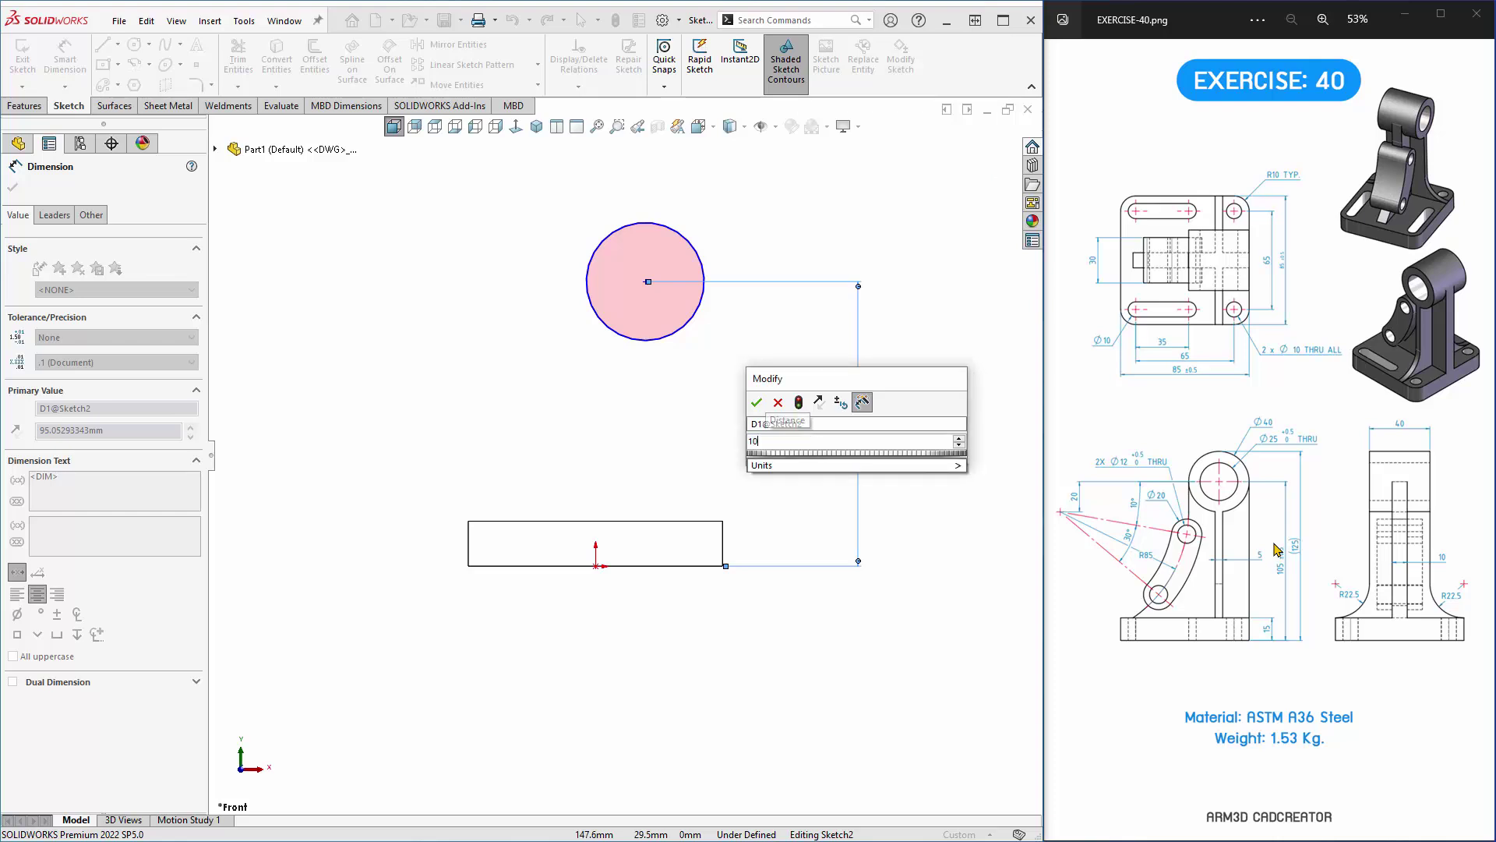
type("5")
key("Return")
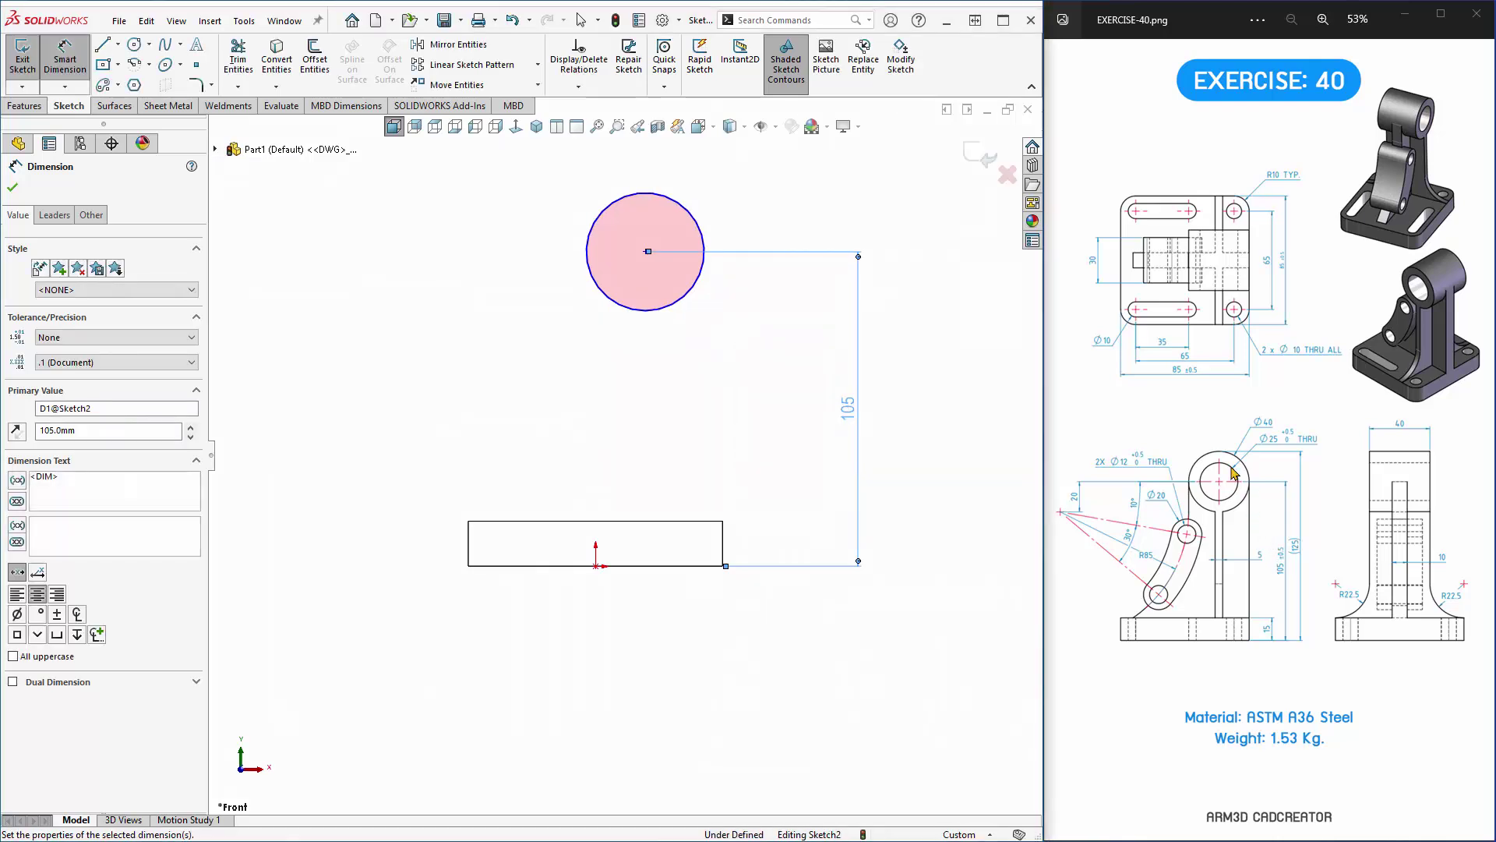
left_click(701, 224)
left_click(732, 192)
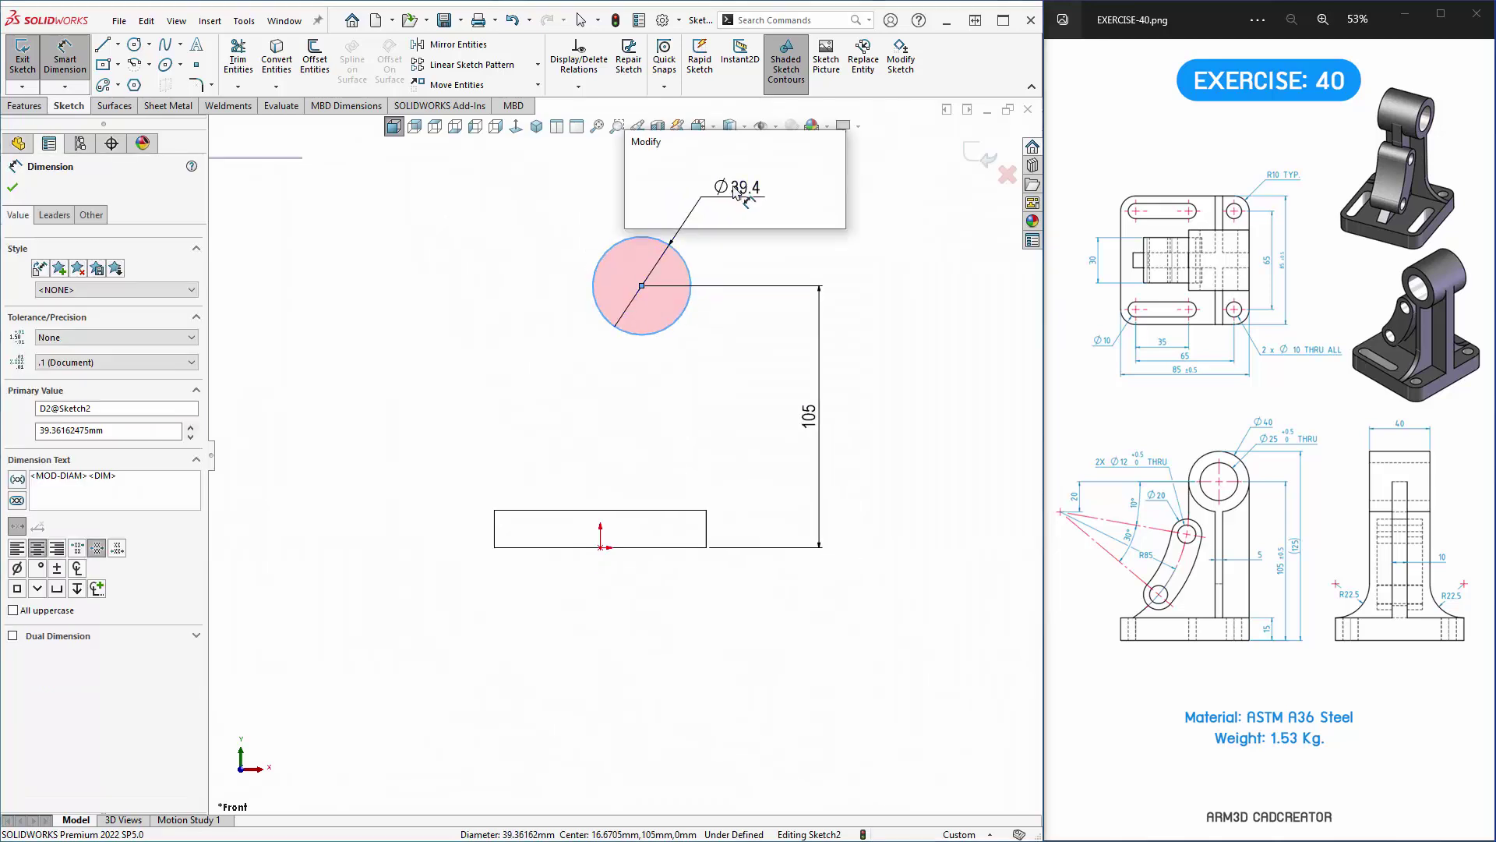
type("4")
key("Return")
type("40")
key("Return")
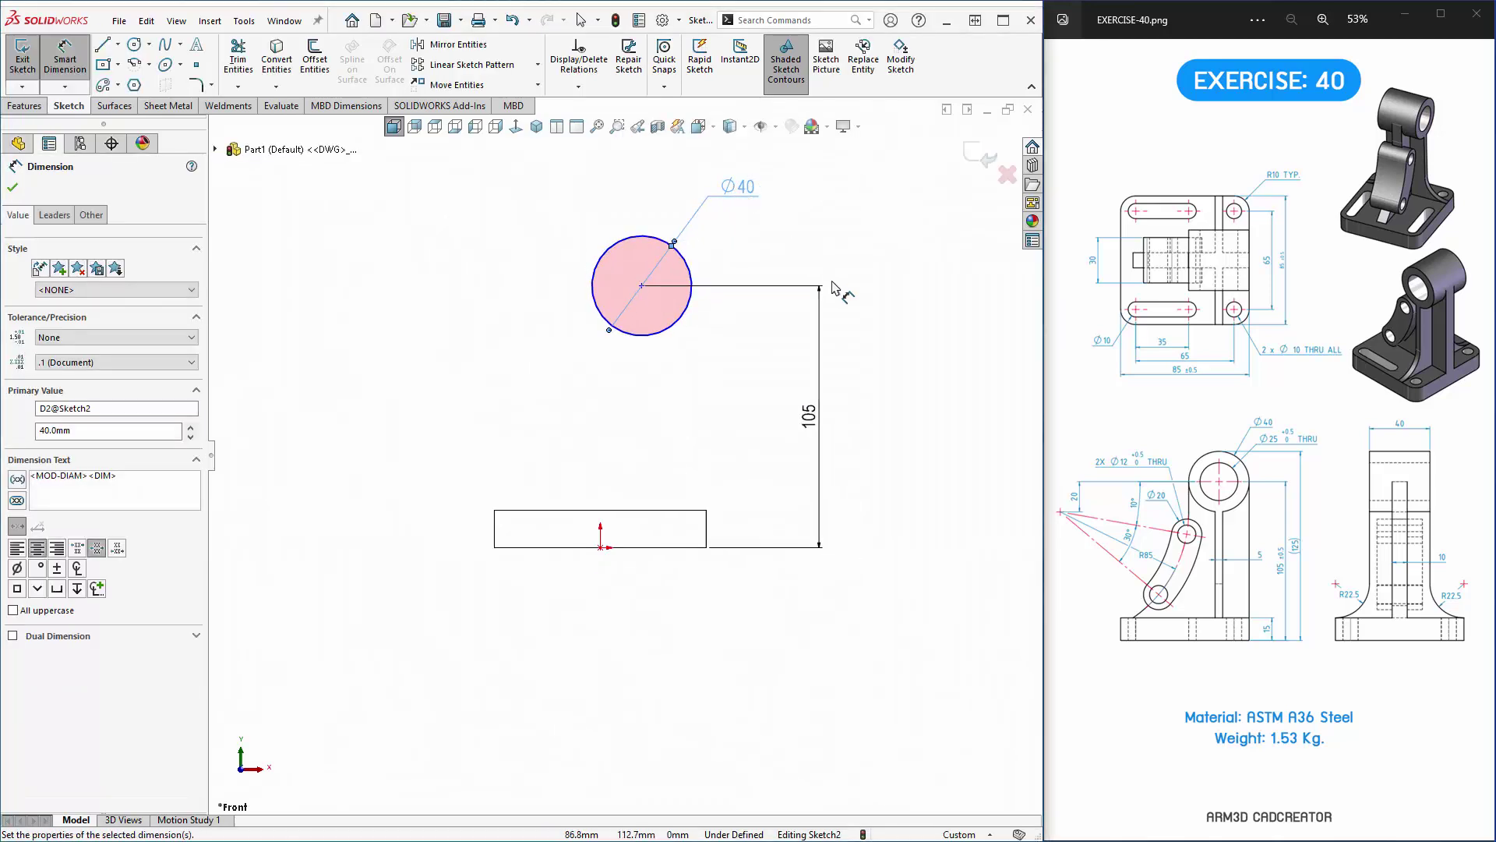
key("Escape")
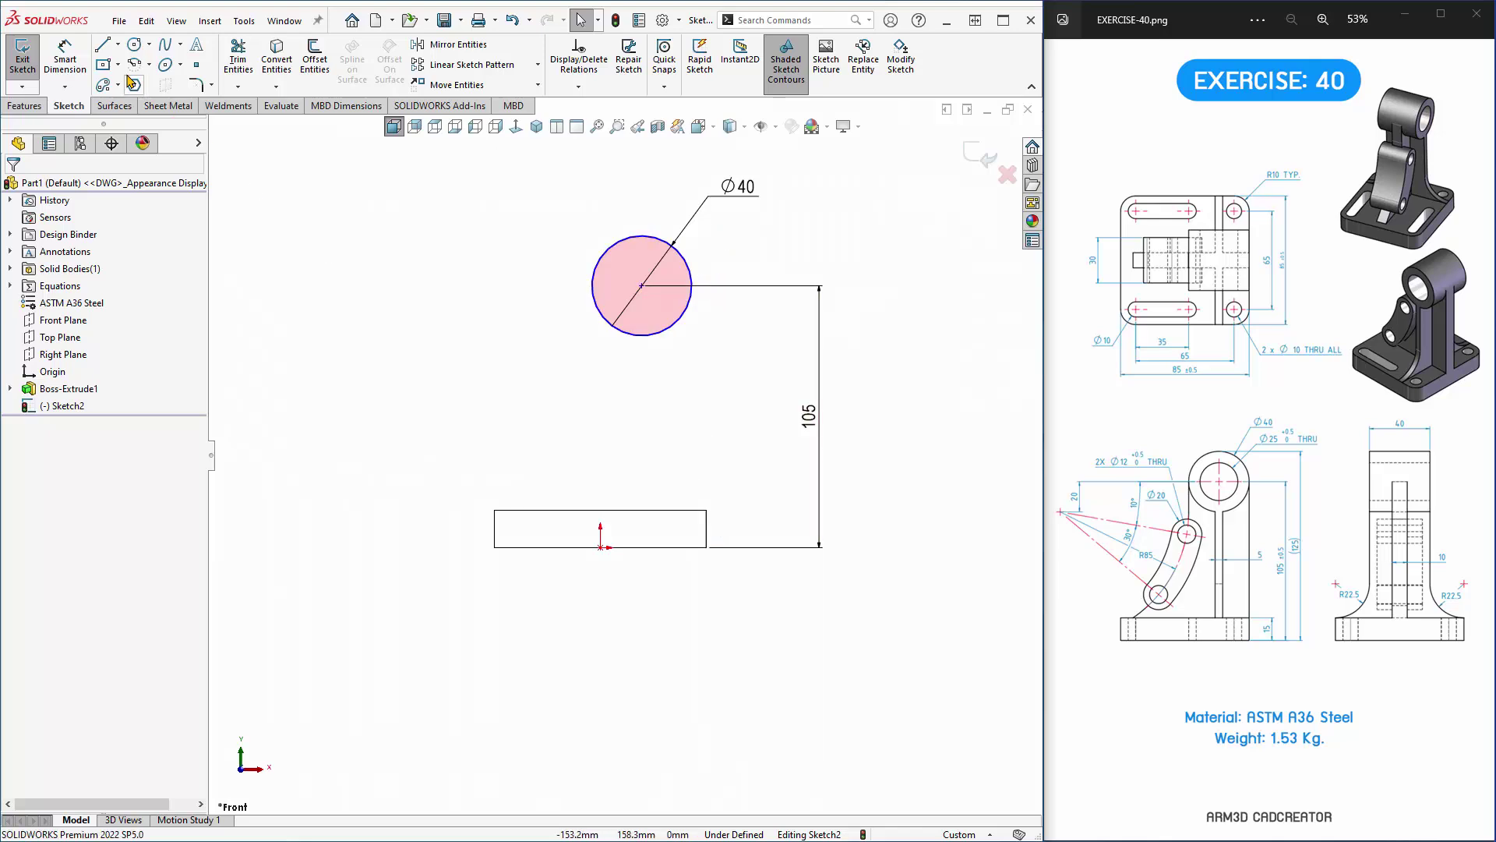
Draw a vertical centerline from the base's top-right corner up past the circle.
left_click(118, 45)
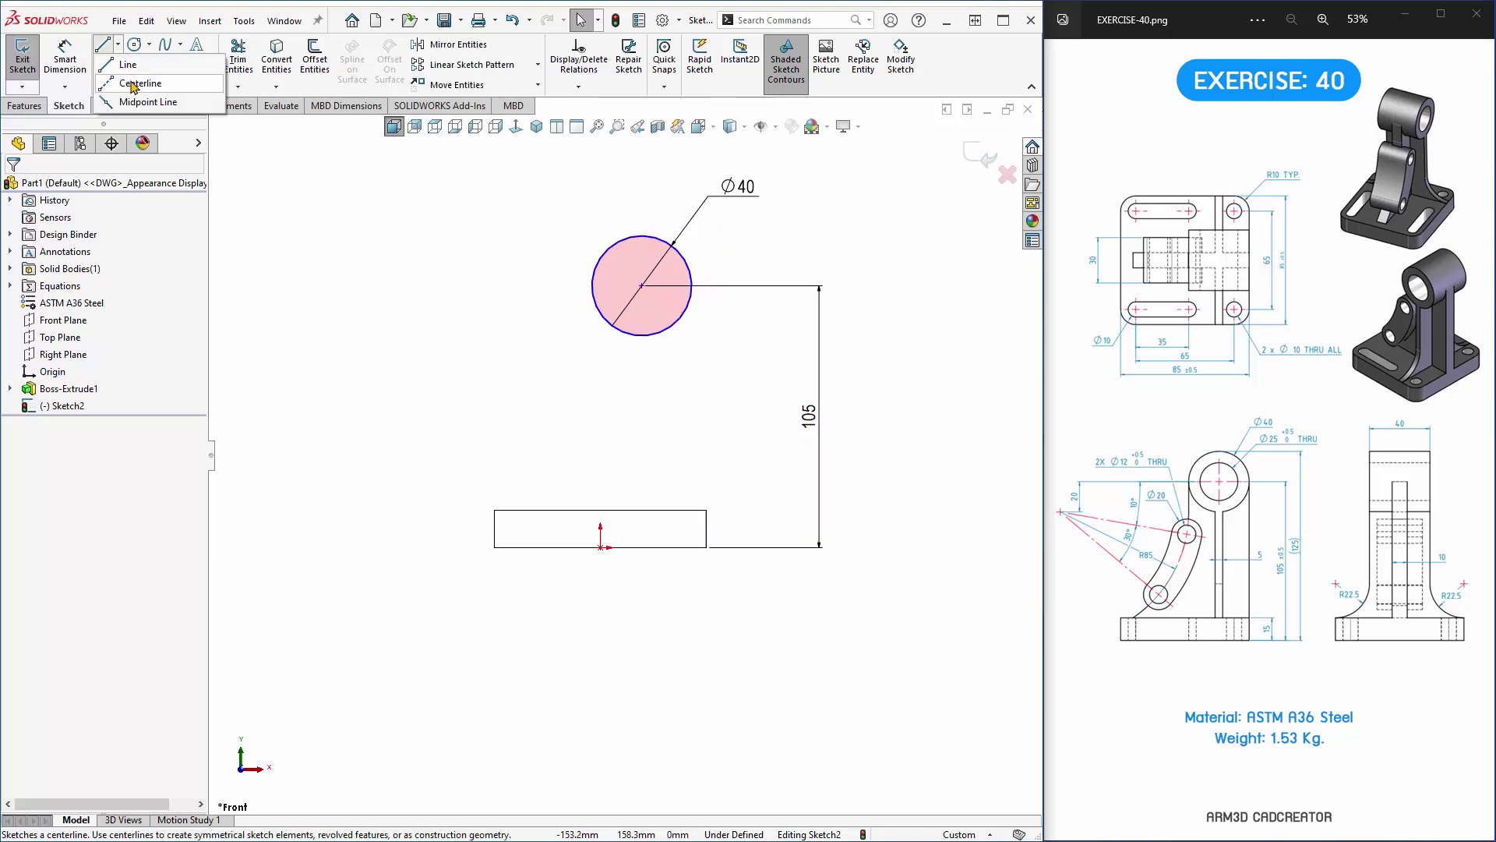
left_click(132, 84)
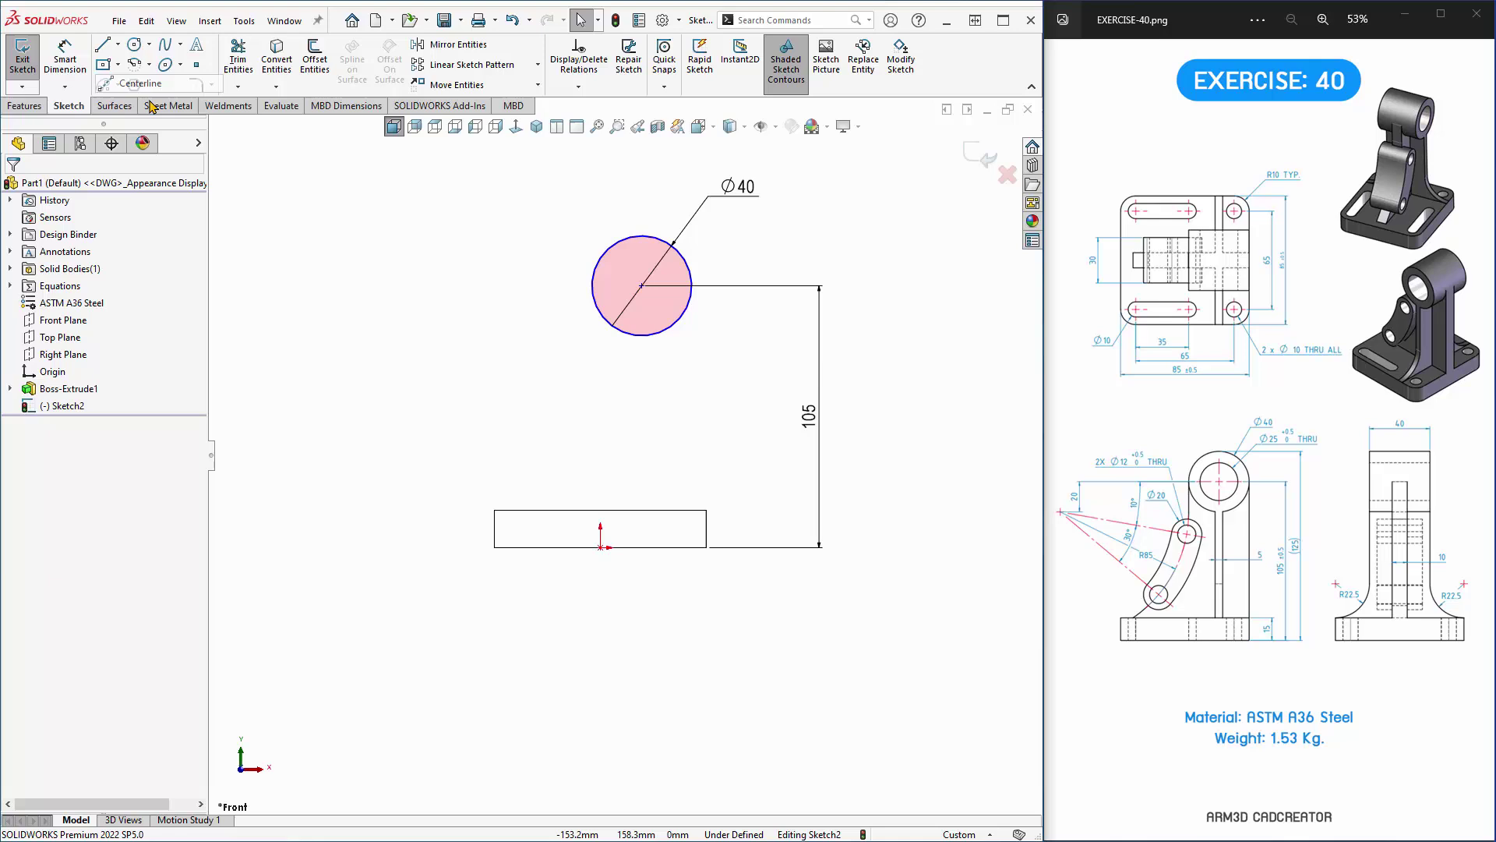
left_click(706, 547)
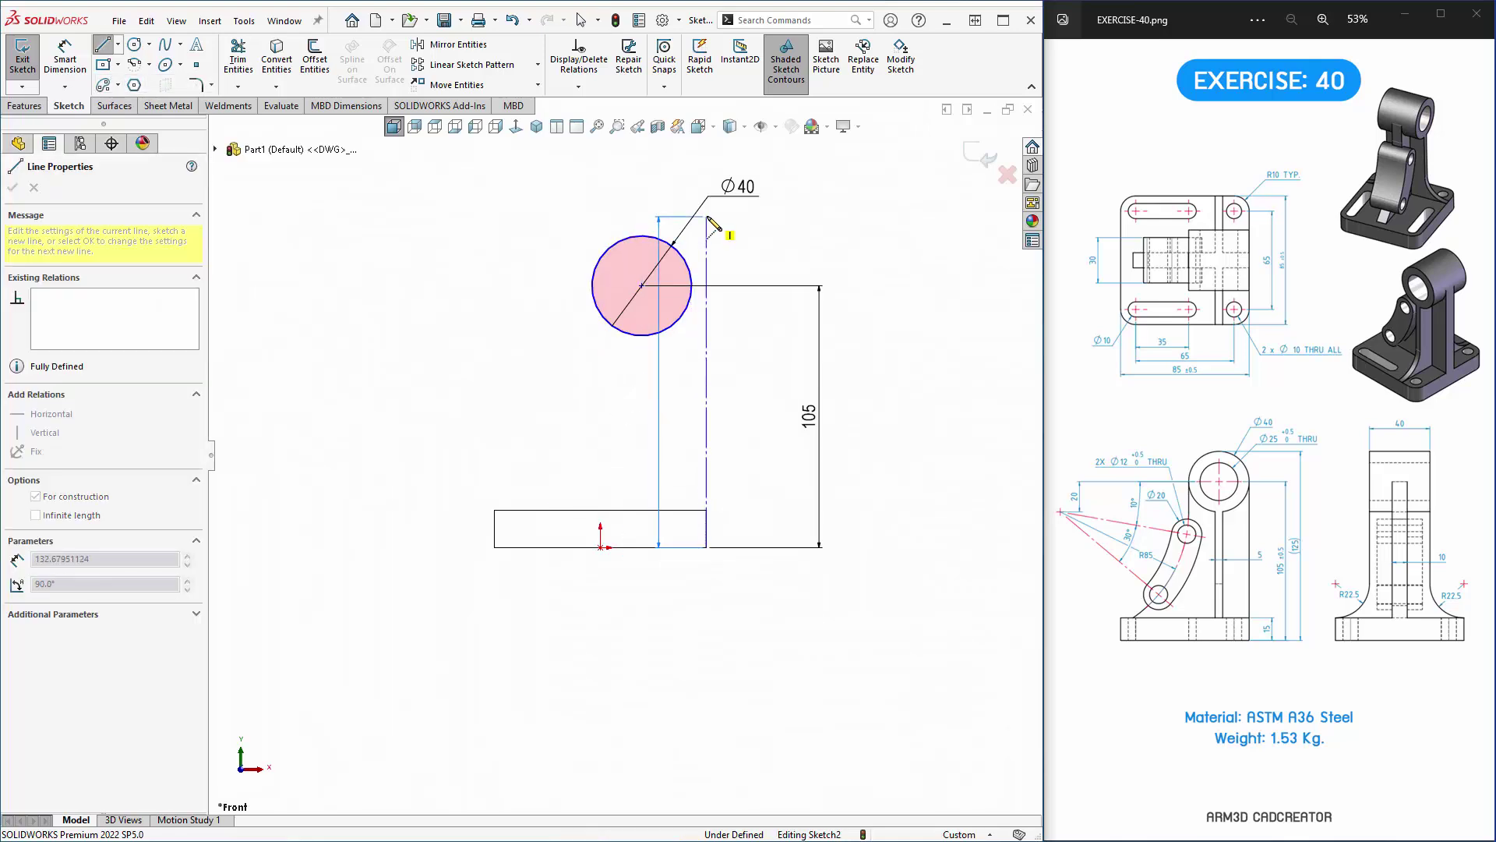
left_click(708, 220)
key("Escape")
scroll(698, 317, "down", 1)
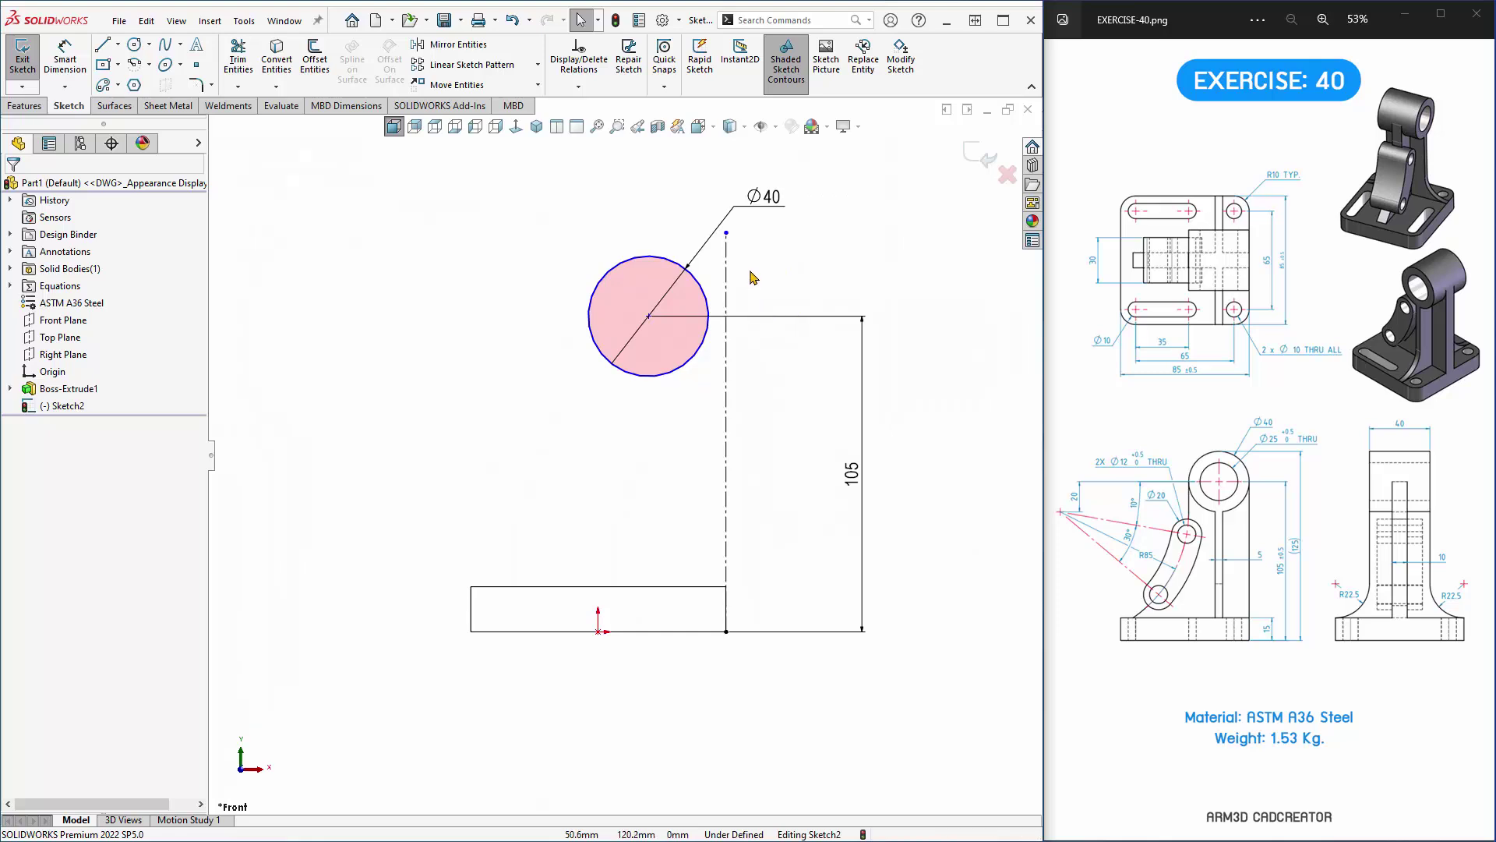
Make the circle tangent to the centerline, shorten the centerline, and exit the sketch.
left_click_drag(751, 271, 699, 306)
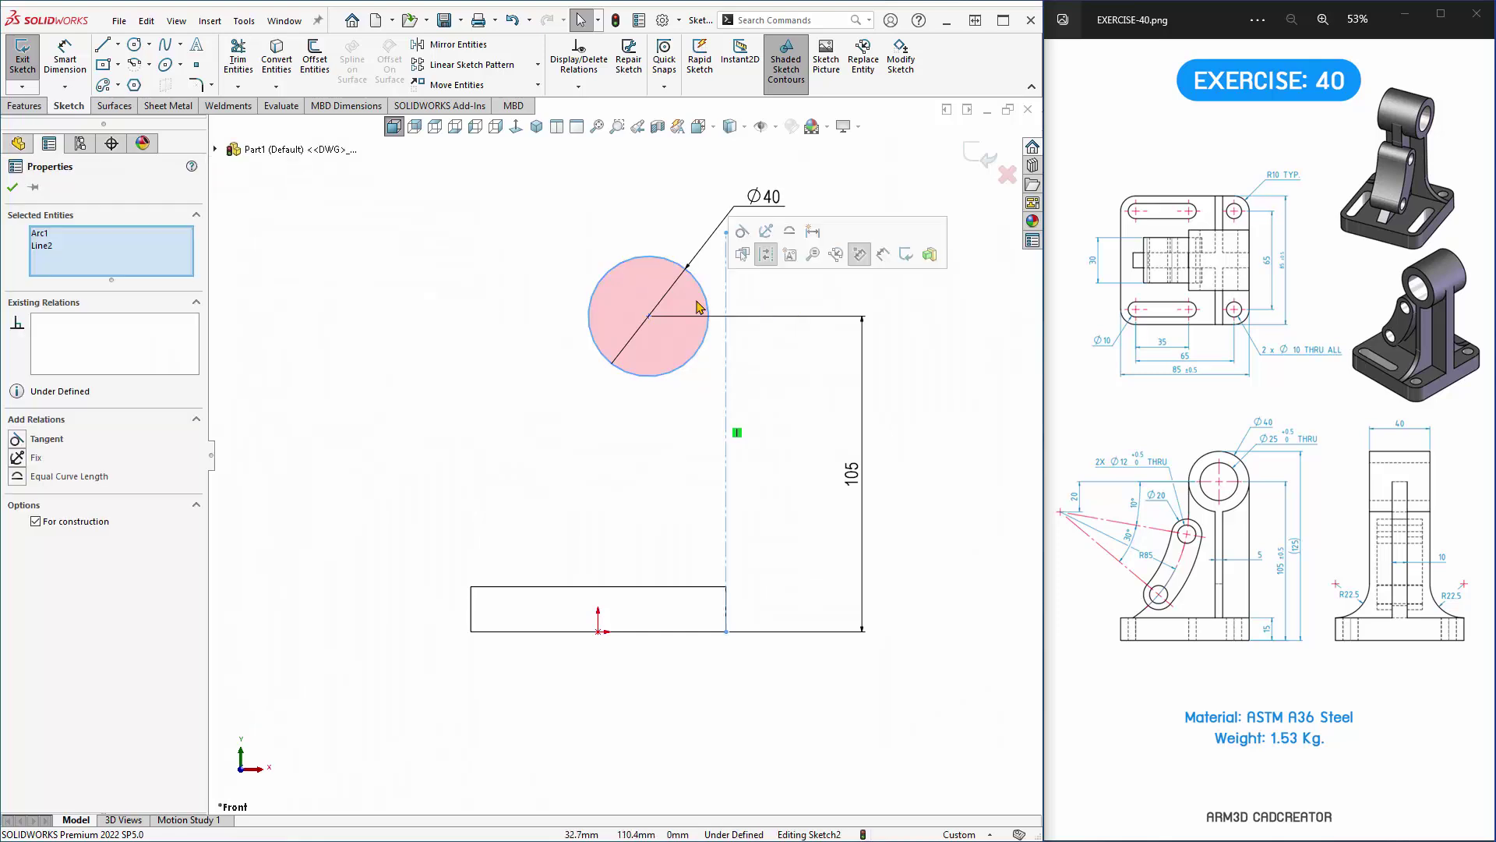
left_click(743, 232)
left_click(477, 275)
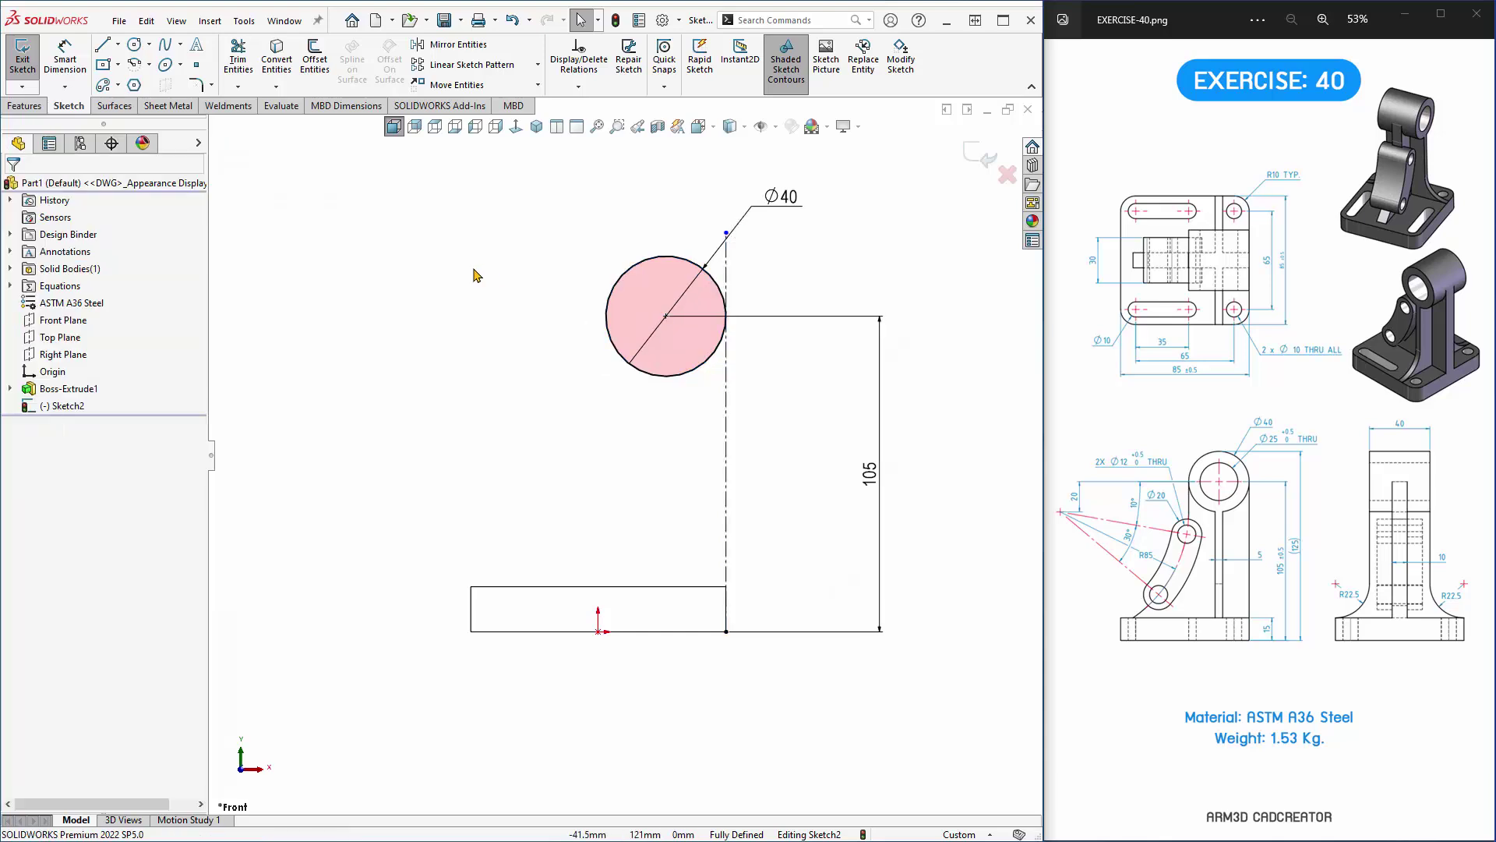
left_click_drag(725, 232, 731, 324)
left_click(468, 371)
key("ctrl+7")
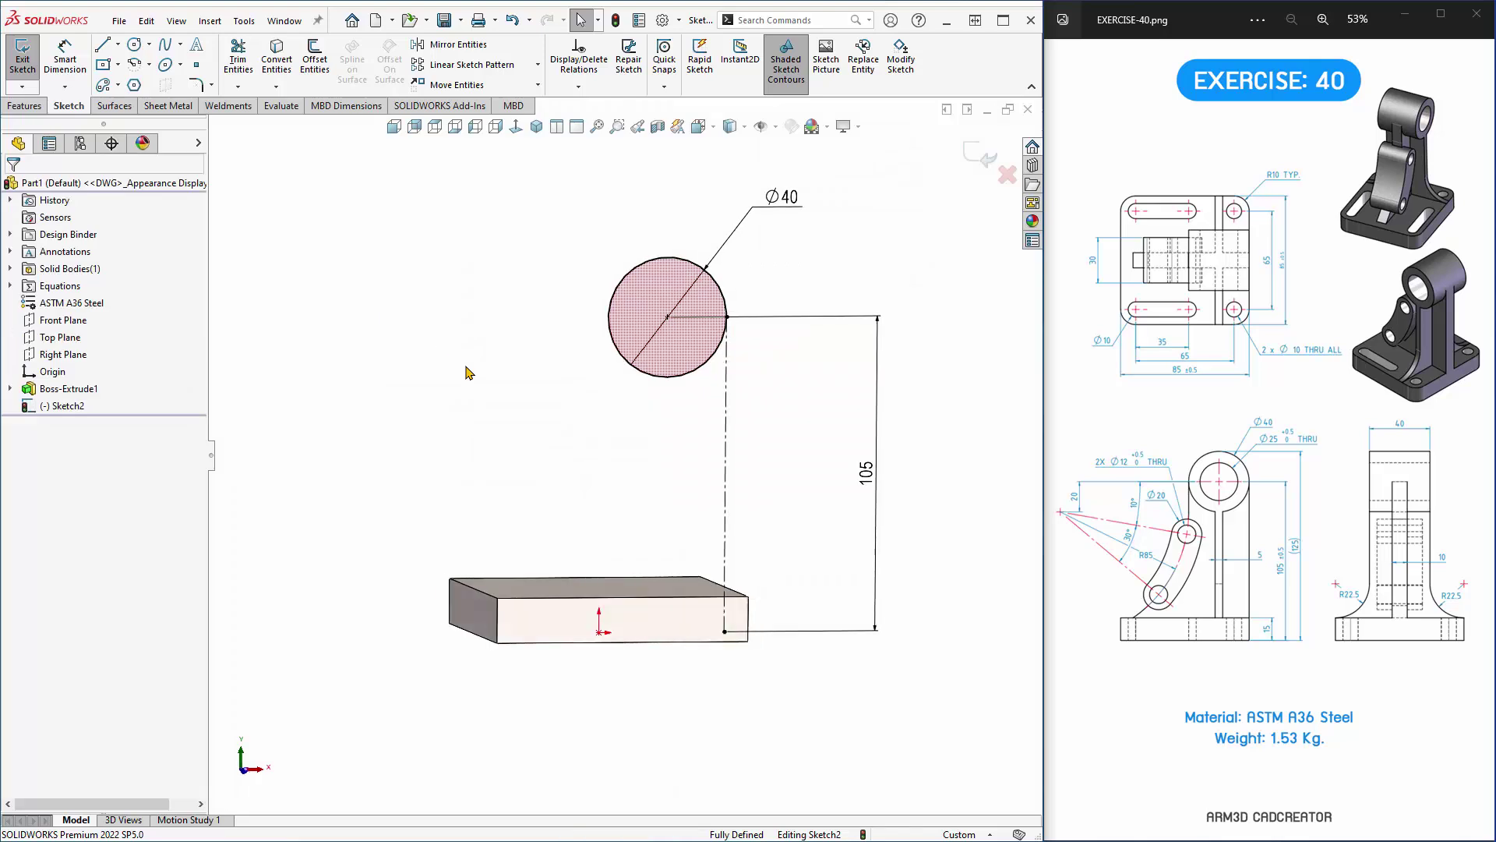
key("Left")
key("Left")
key("Left")
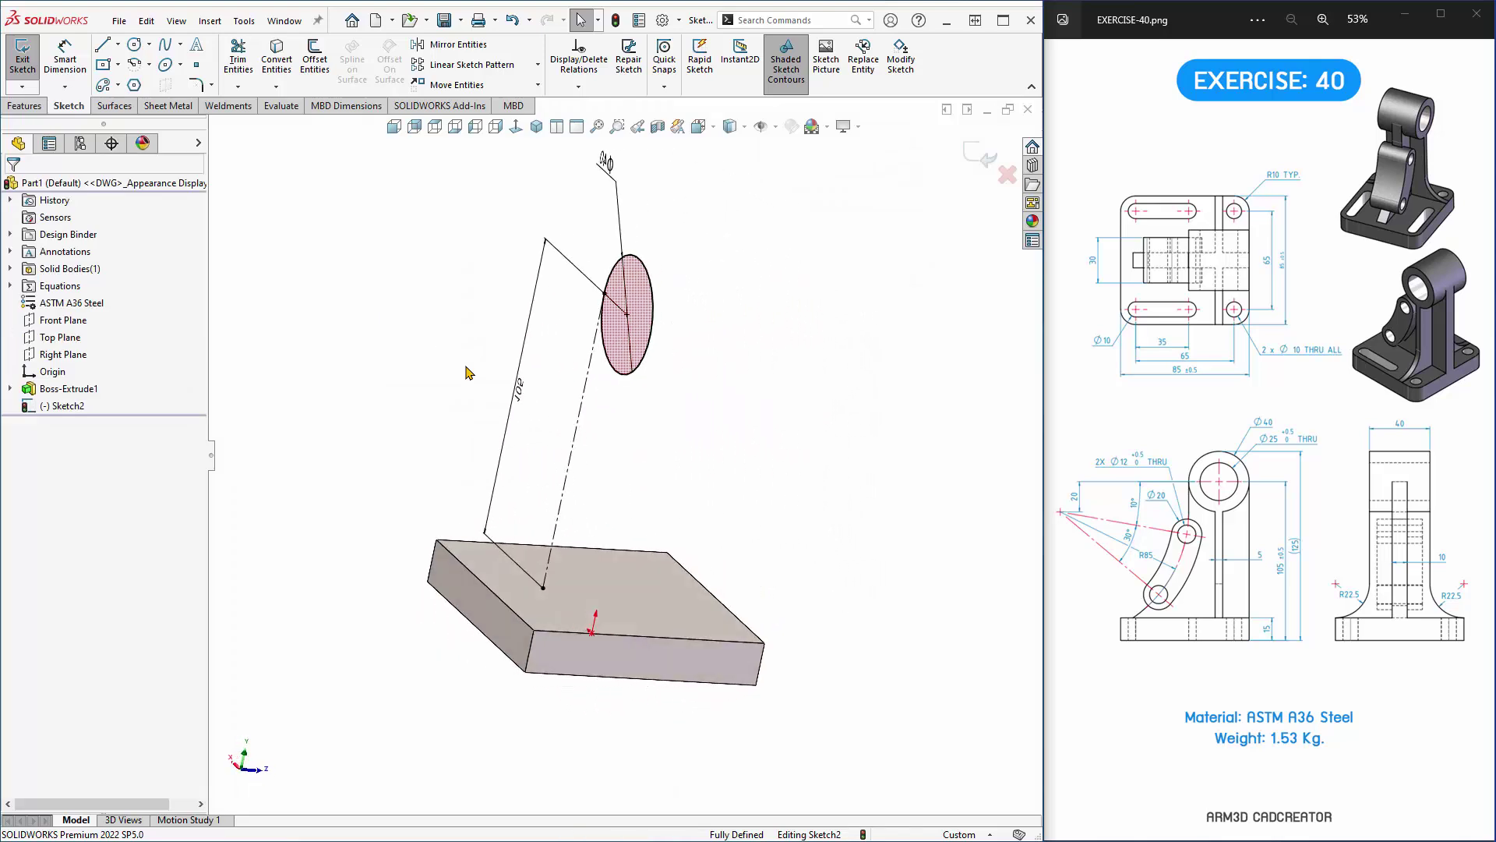
key("Left")
key("Left")
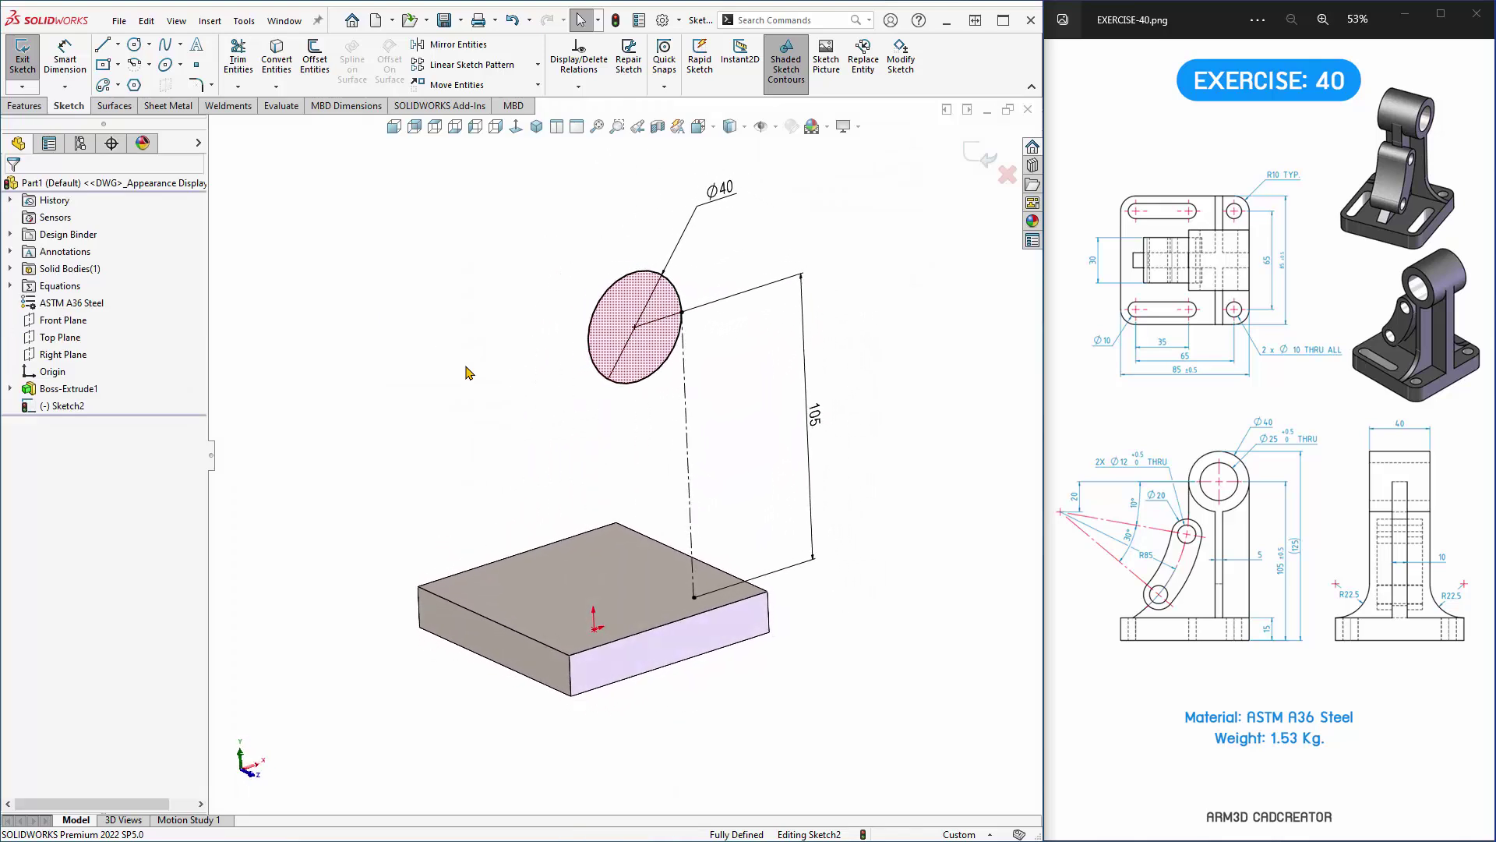
left_click(972, 151)
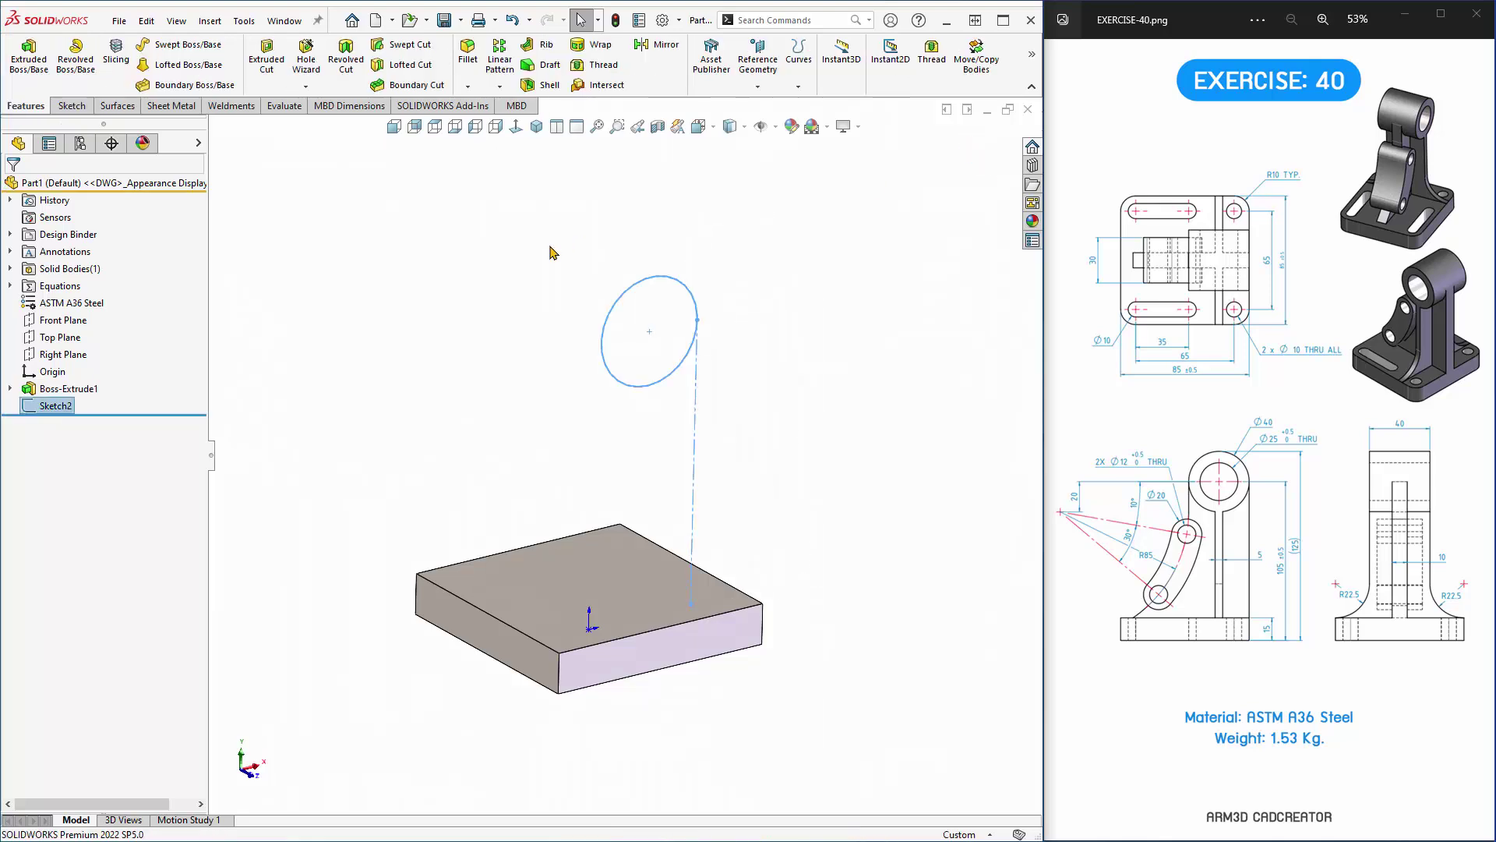
Extrude the Ø40 circle 40 mm Mid Plane into Boss-Extrude2.
left_click(29, 54)
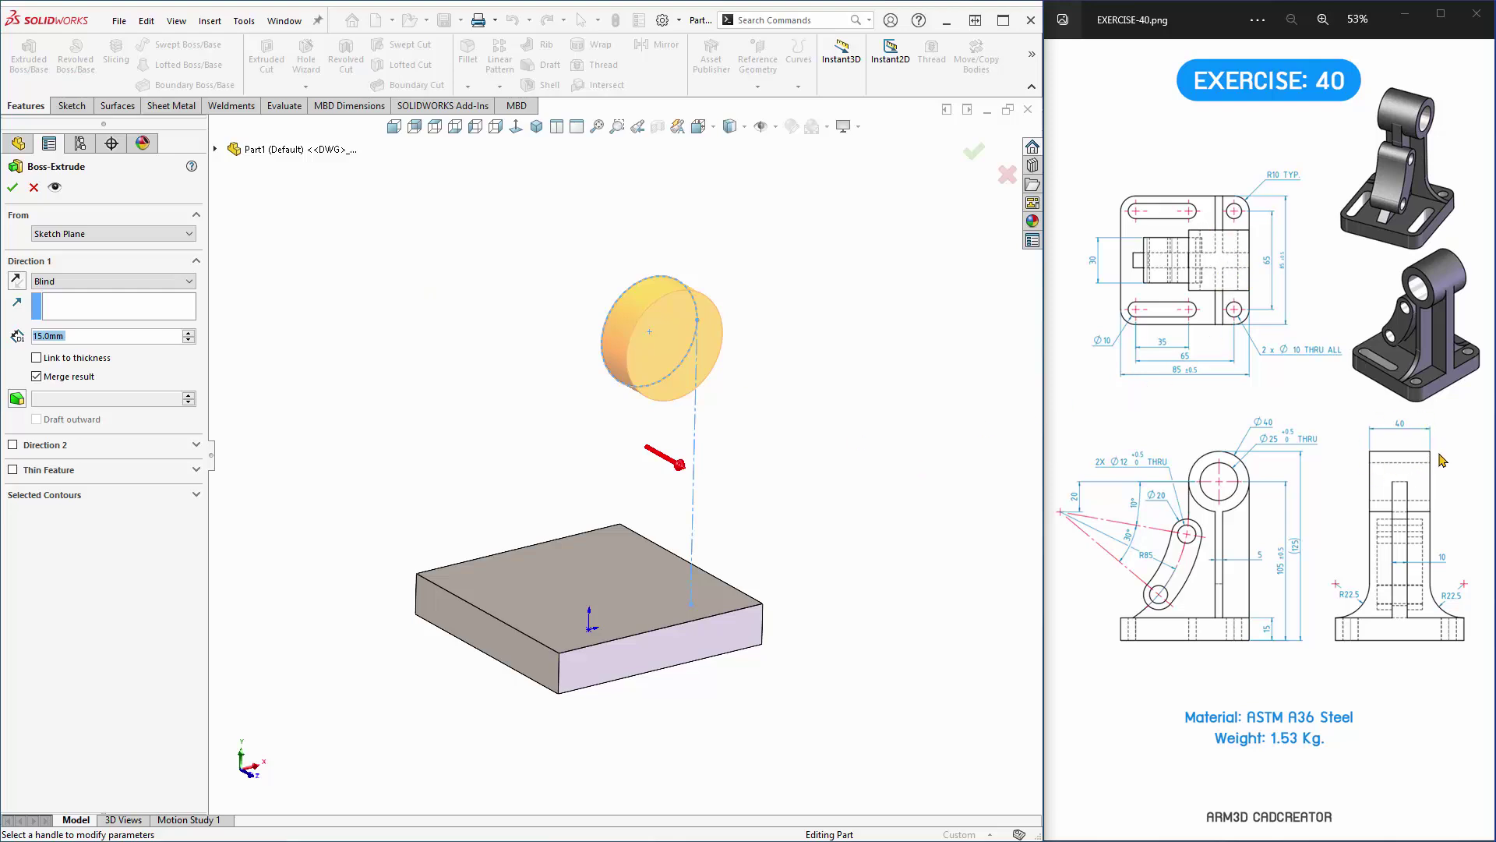
left_click(107, 282)
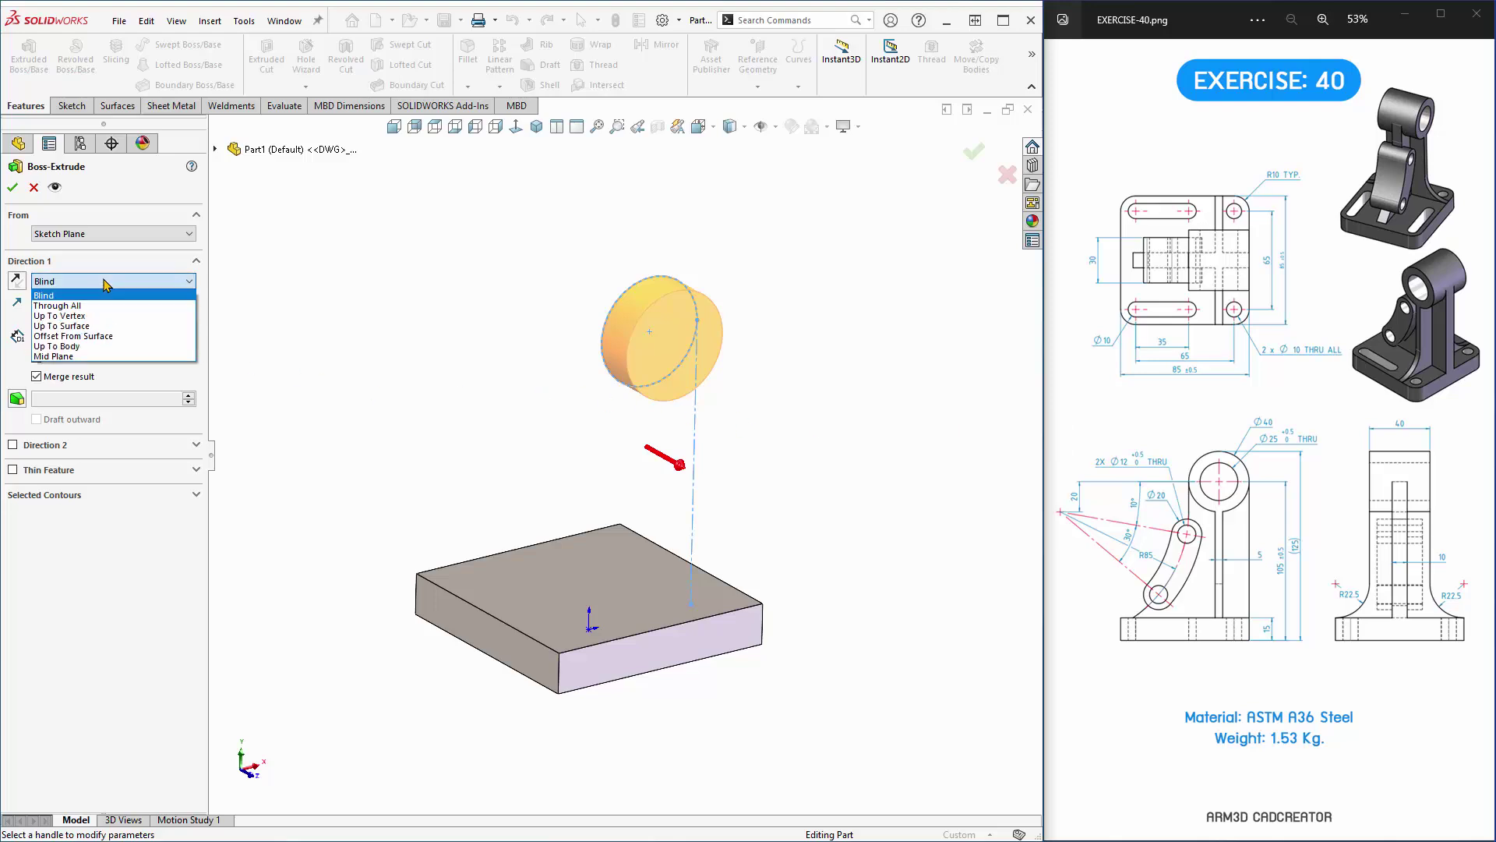
left_click(99, 357)
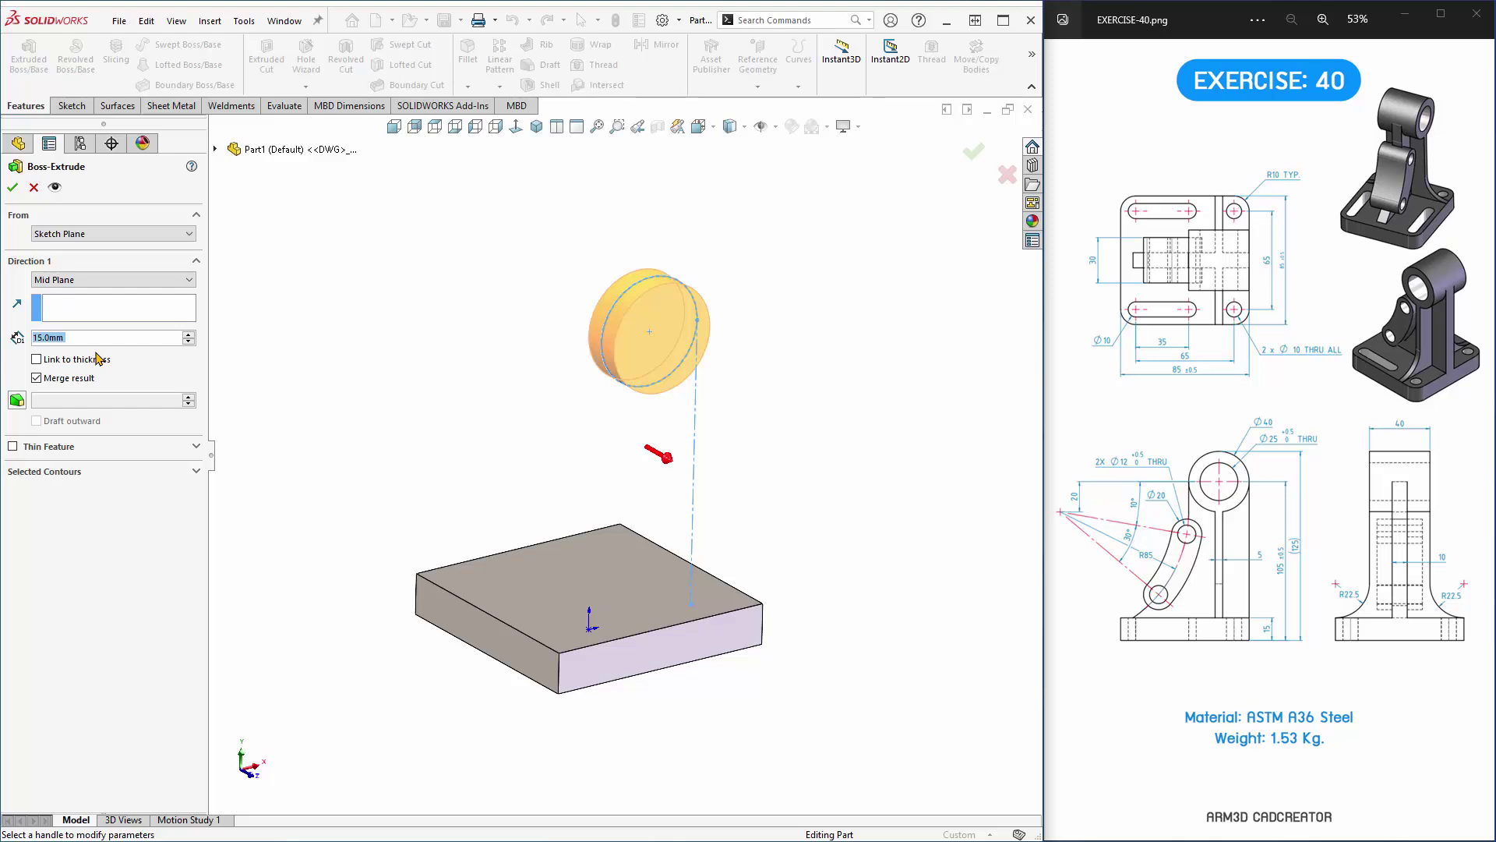
type("40")
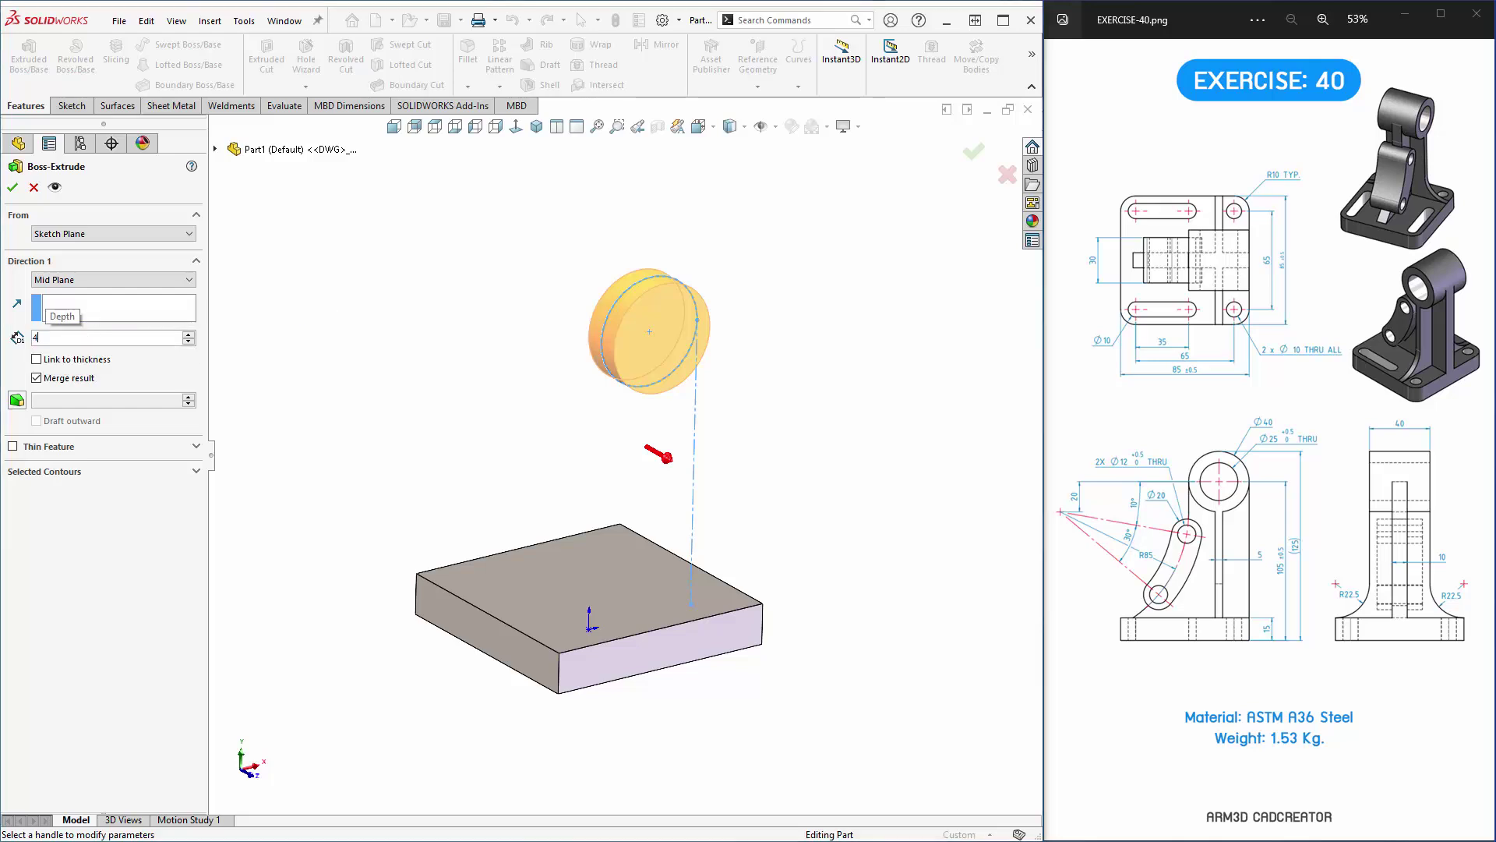
key("Return")
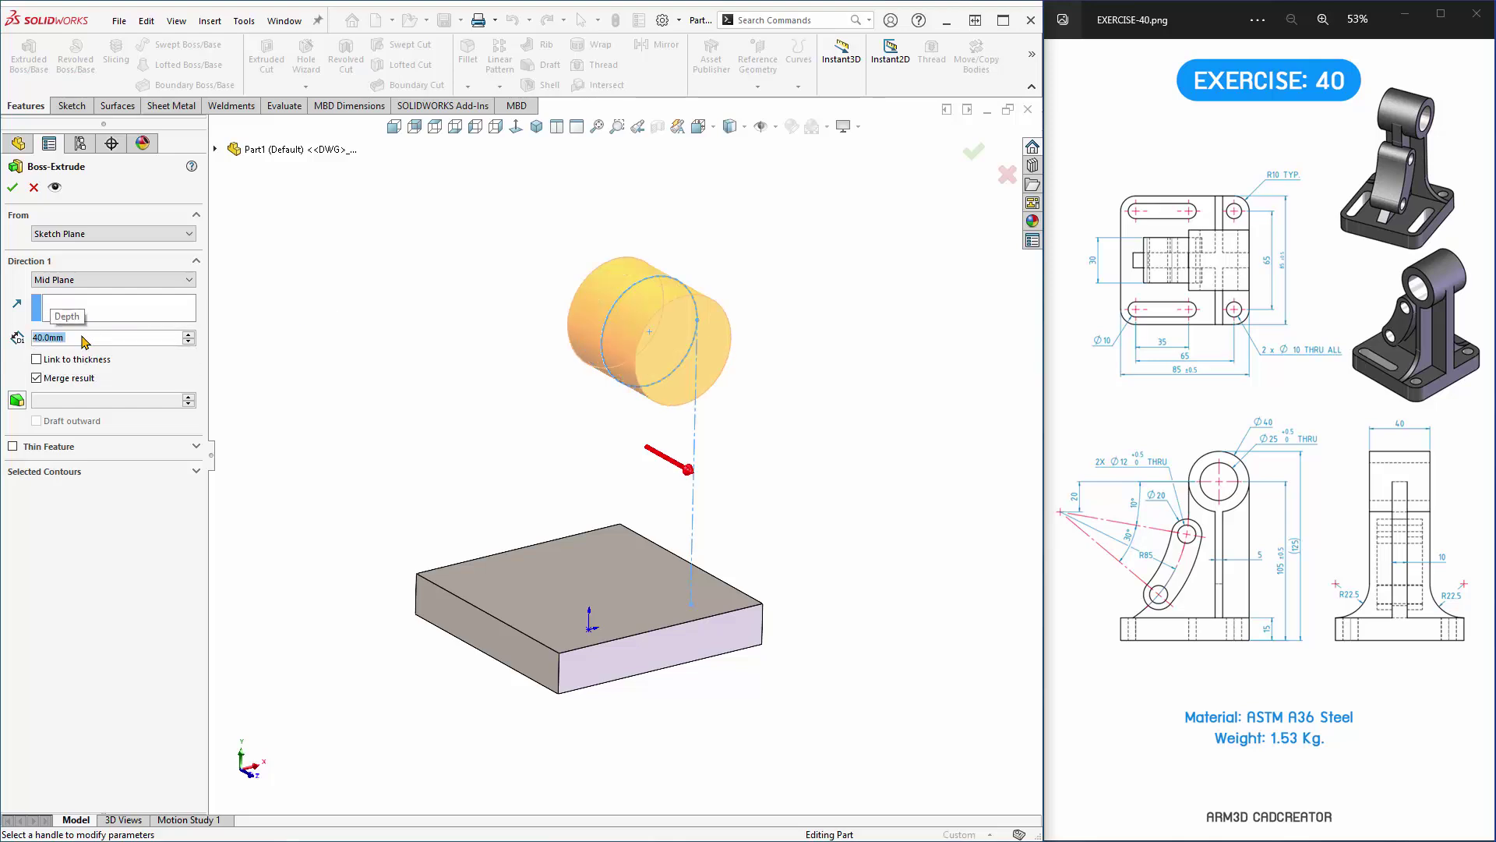
left_click(13, 187)
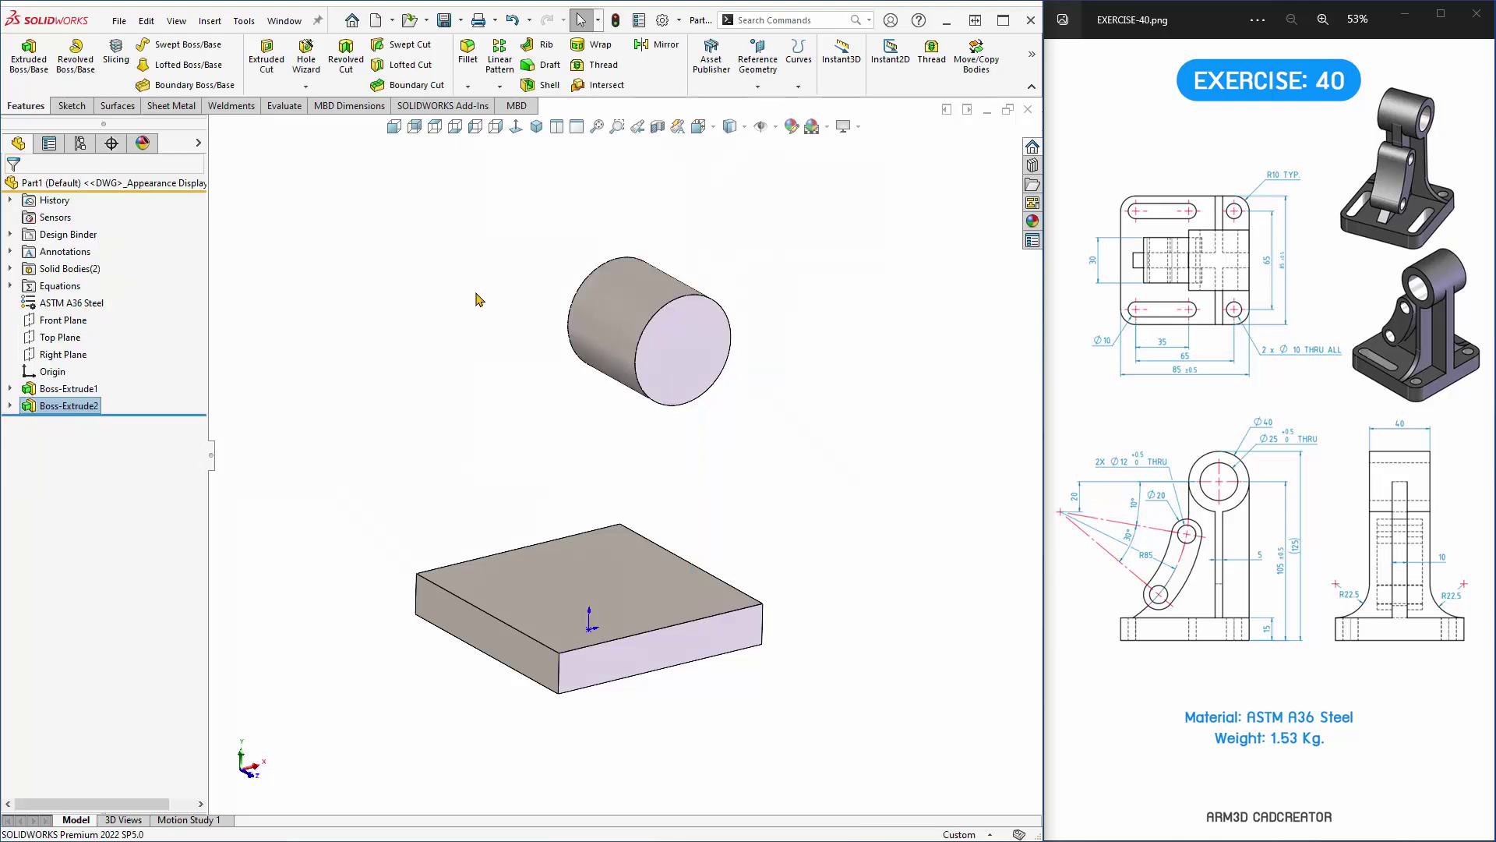
left_click(476, 297)
key("ctrl+7")
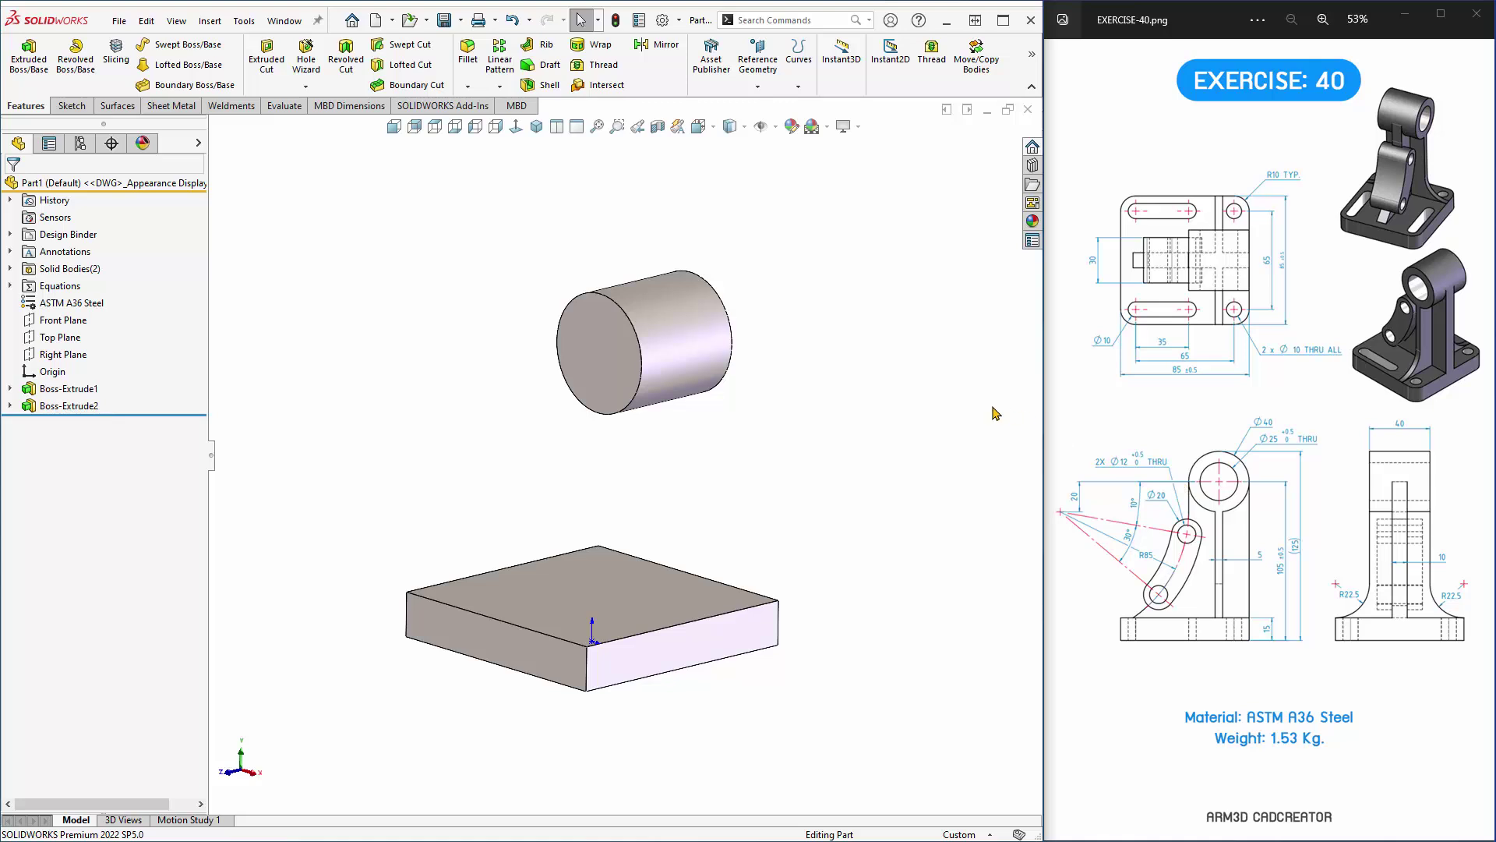
Start a Front Plane sketch with the Line tool, discarding a misplaced first line.
left_click(53, 322)
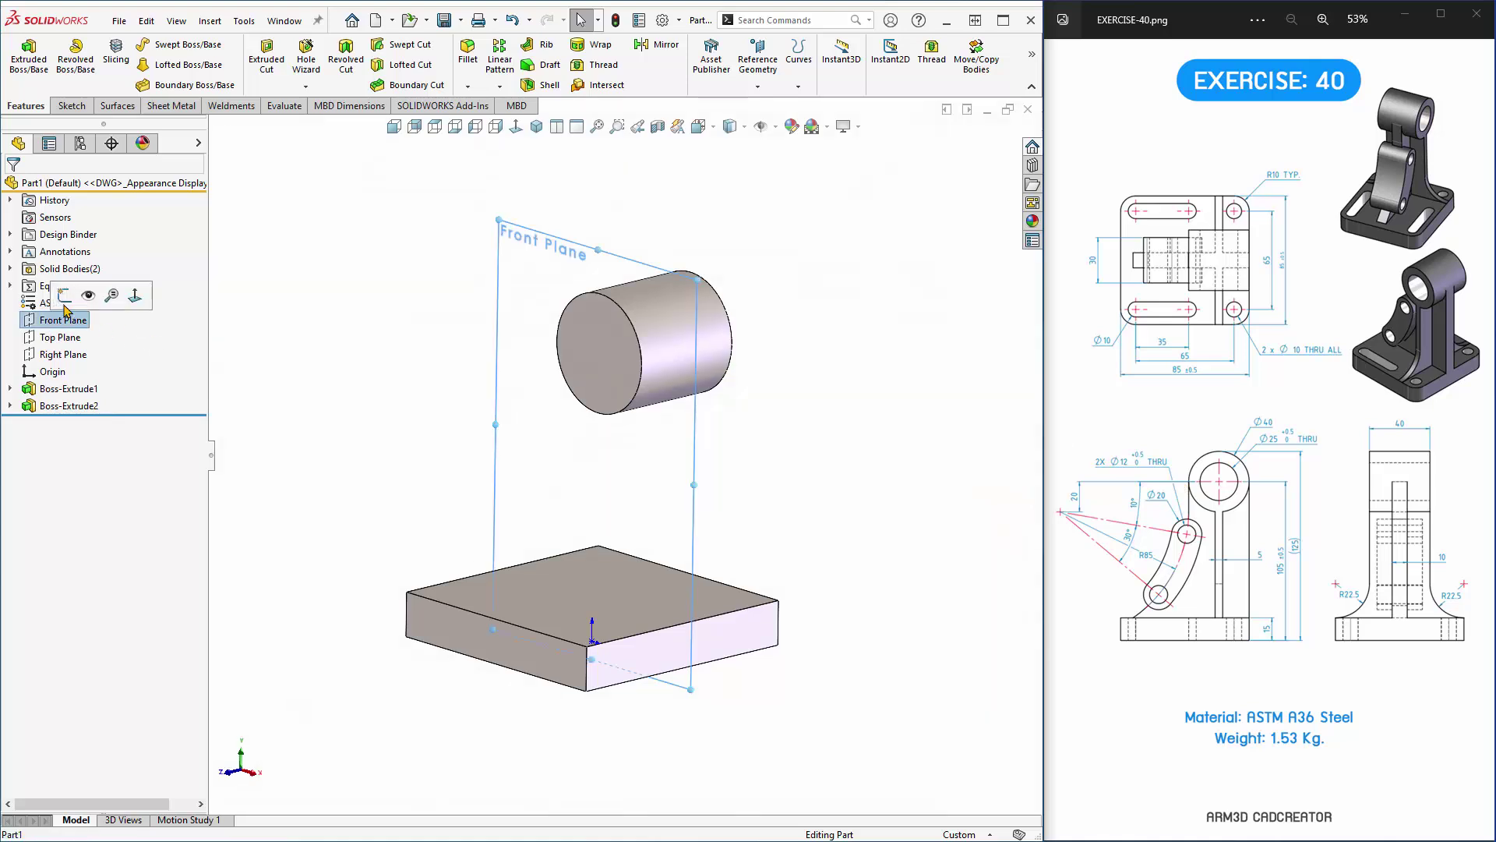
left_click(74, 337)
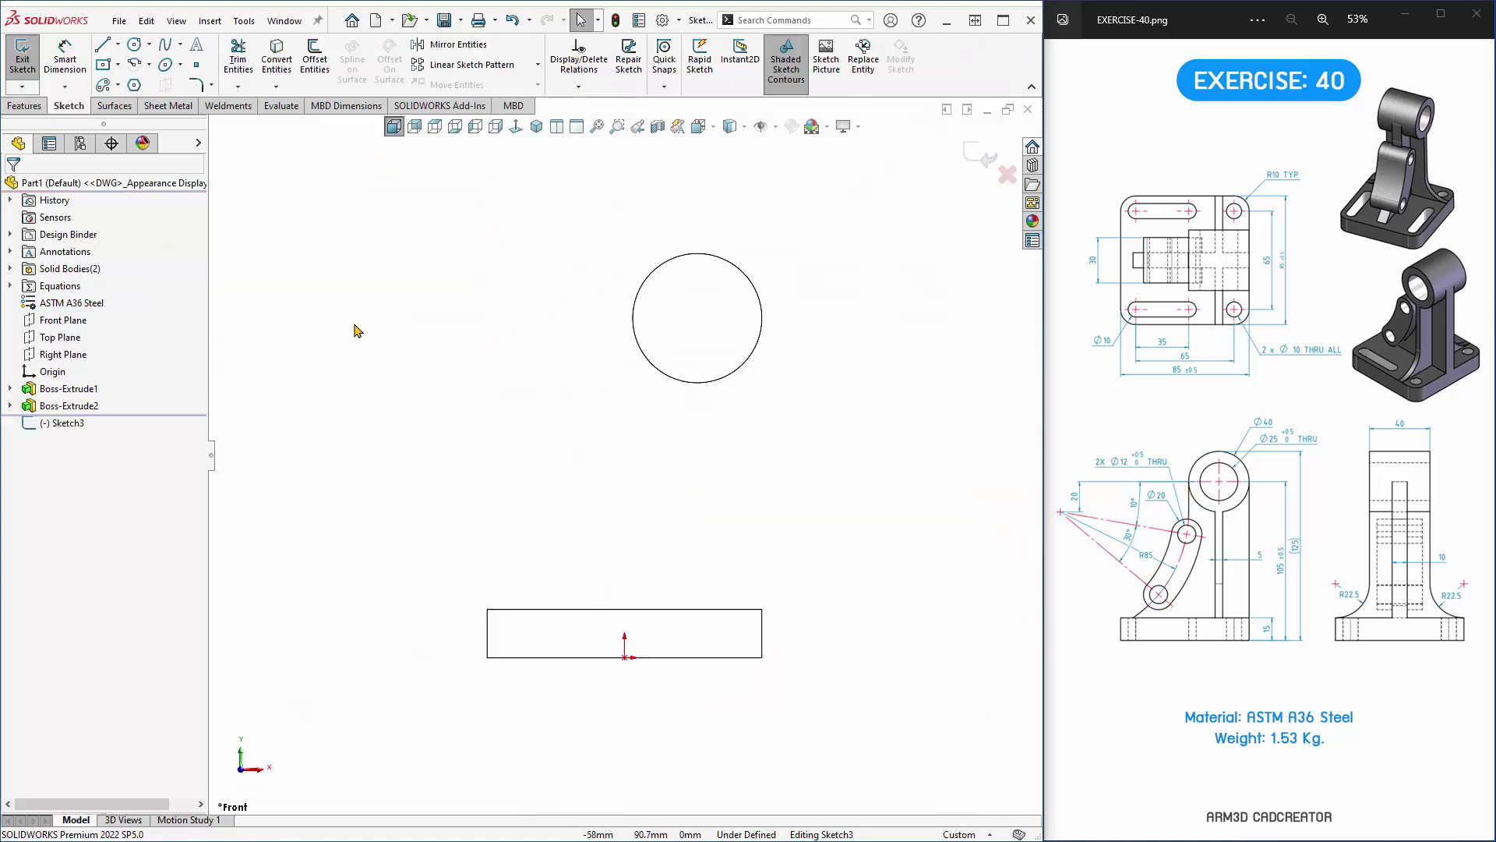
left_click(102, 44)
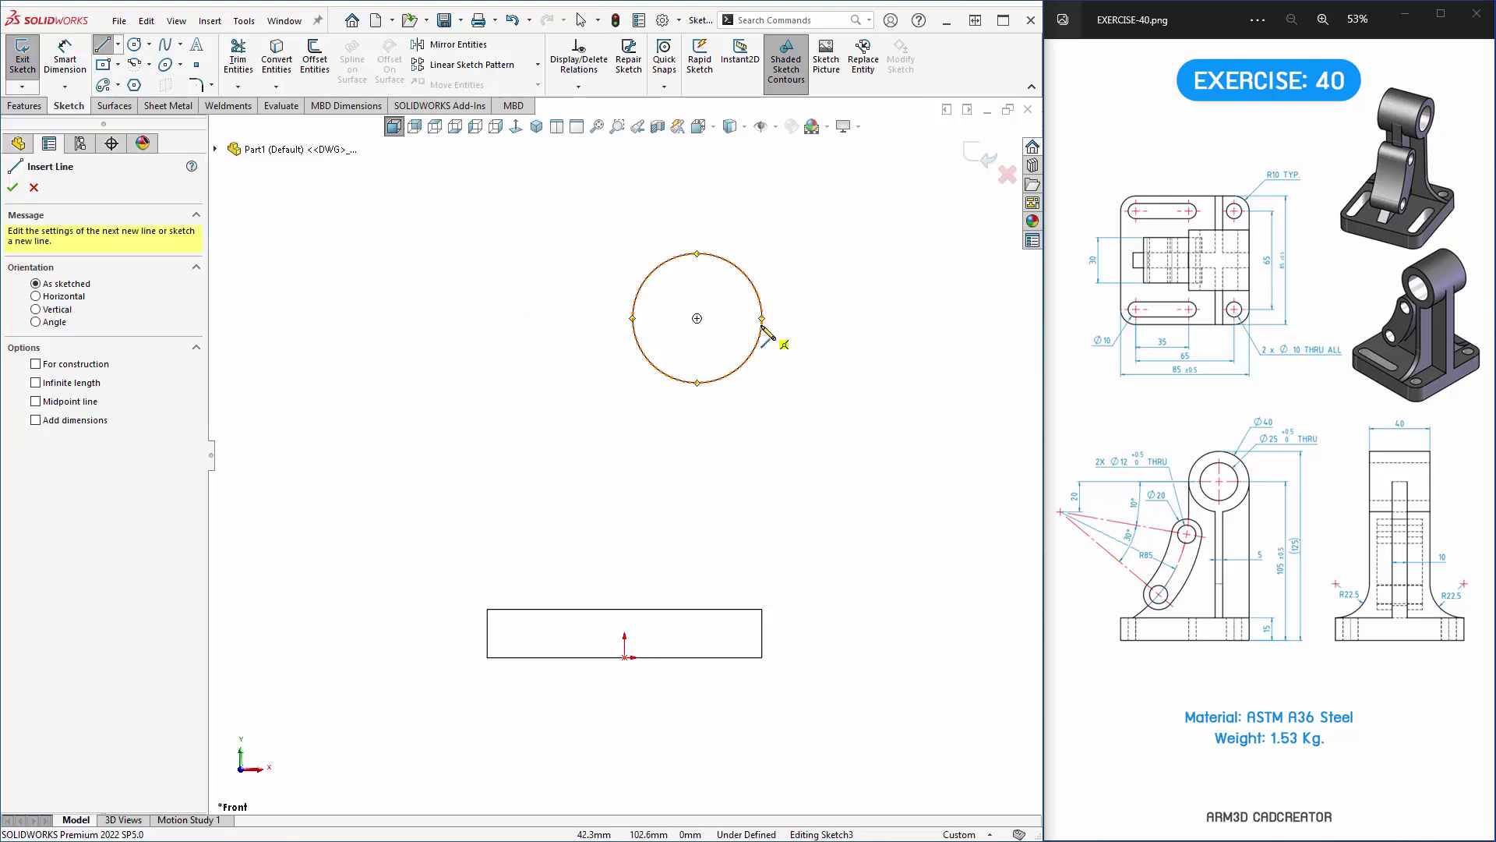
left_click(762, 318)
left_click(775, 614)
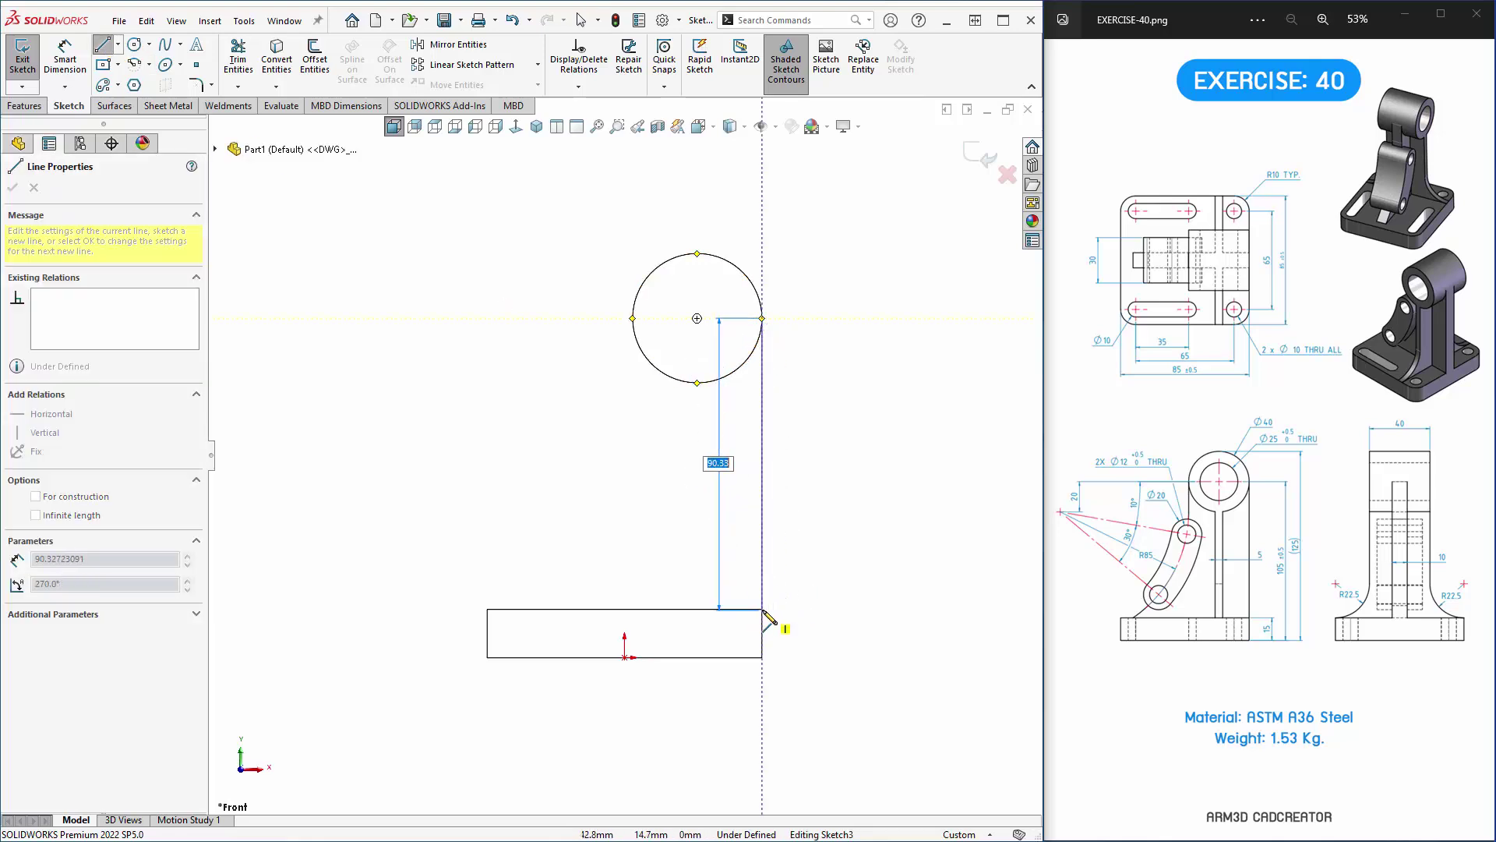
type("90")
left_click(764, 612)
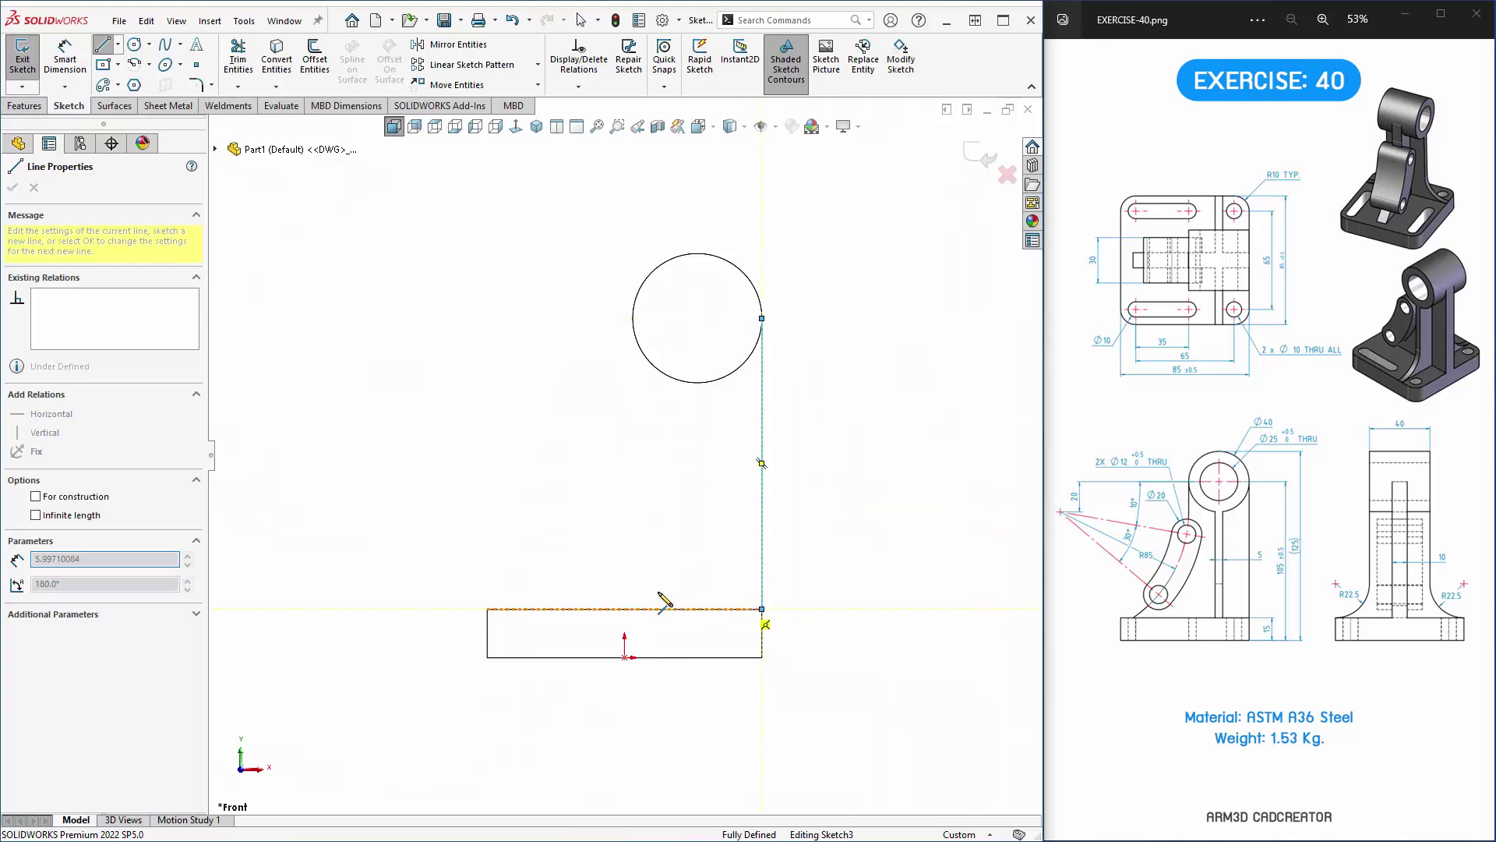
key("Escape")
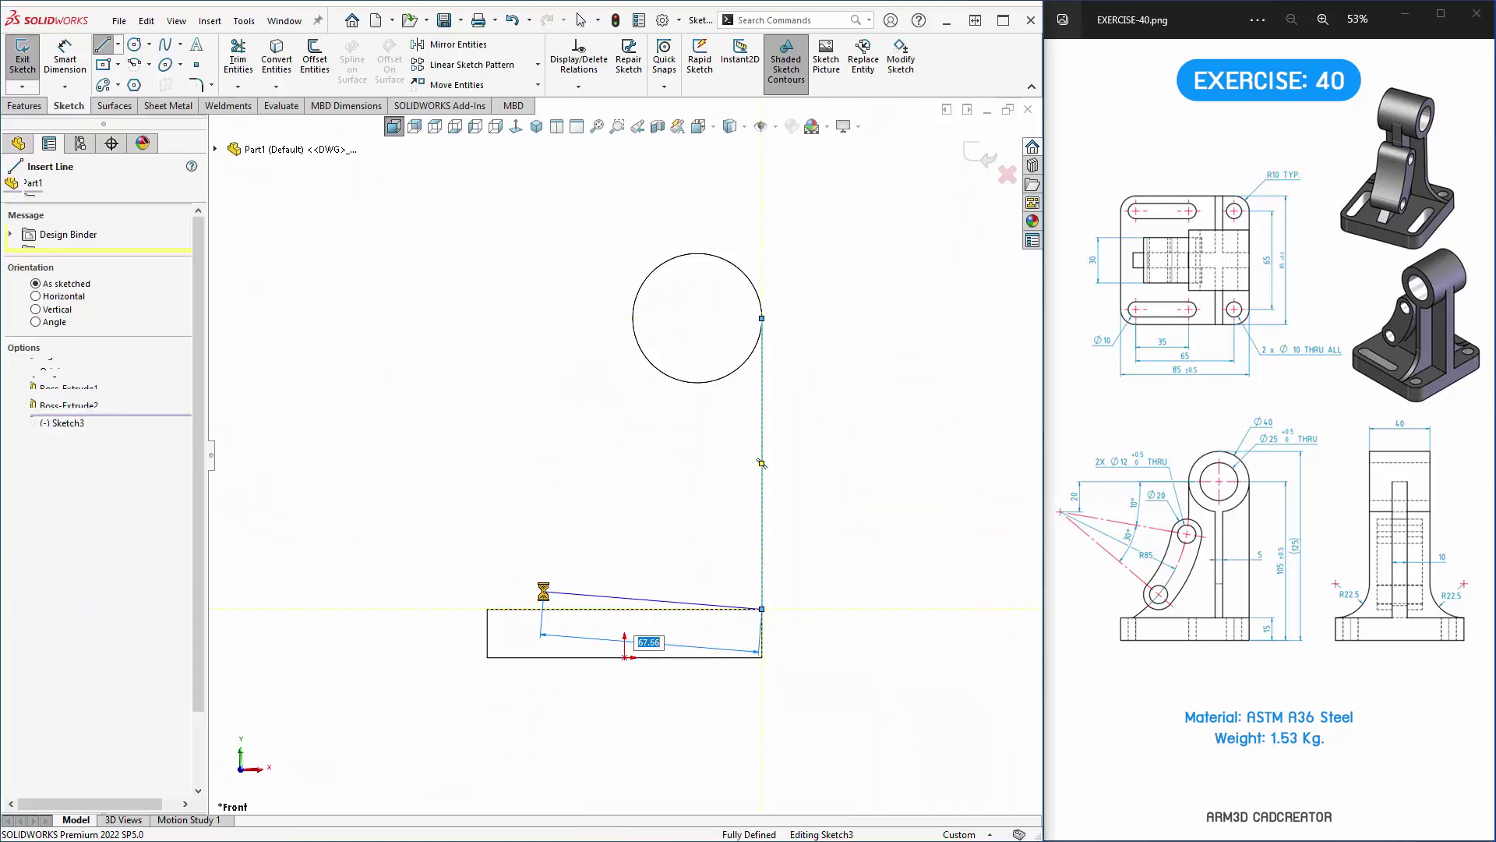
key("Escape")
key("l")
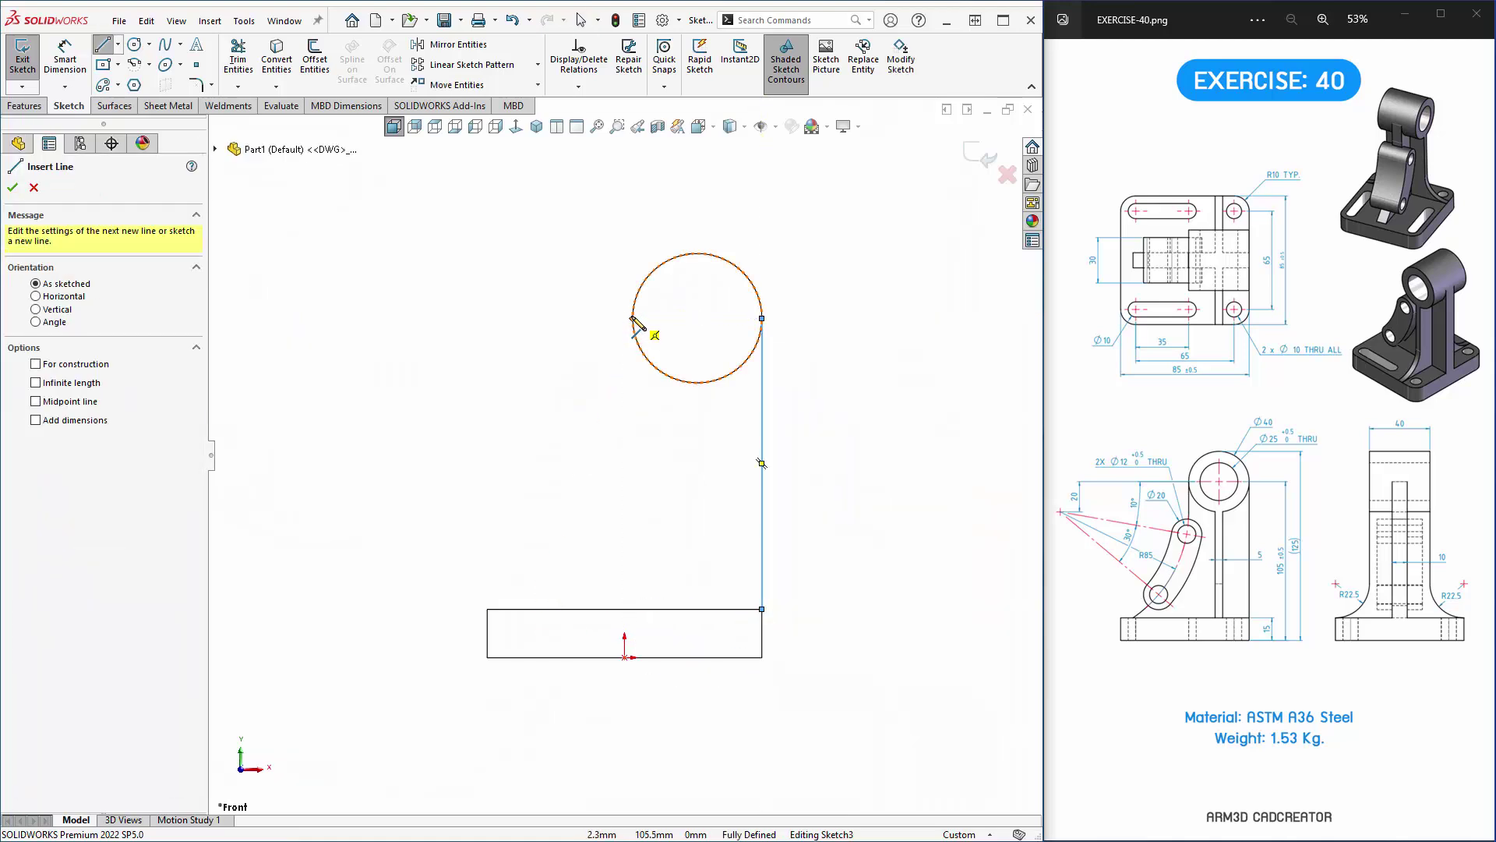
Draw the left vertical line, a tangent arc to the base, and a line to the base's right corner.
left_click(632, 318)
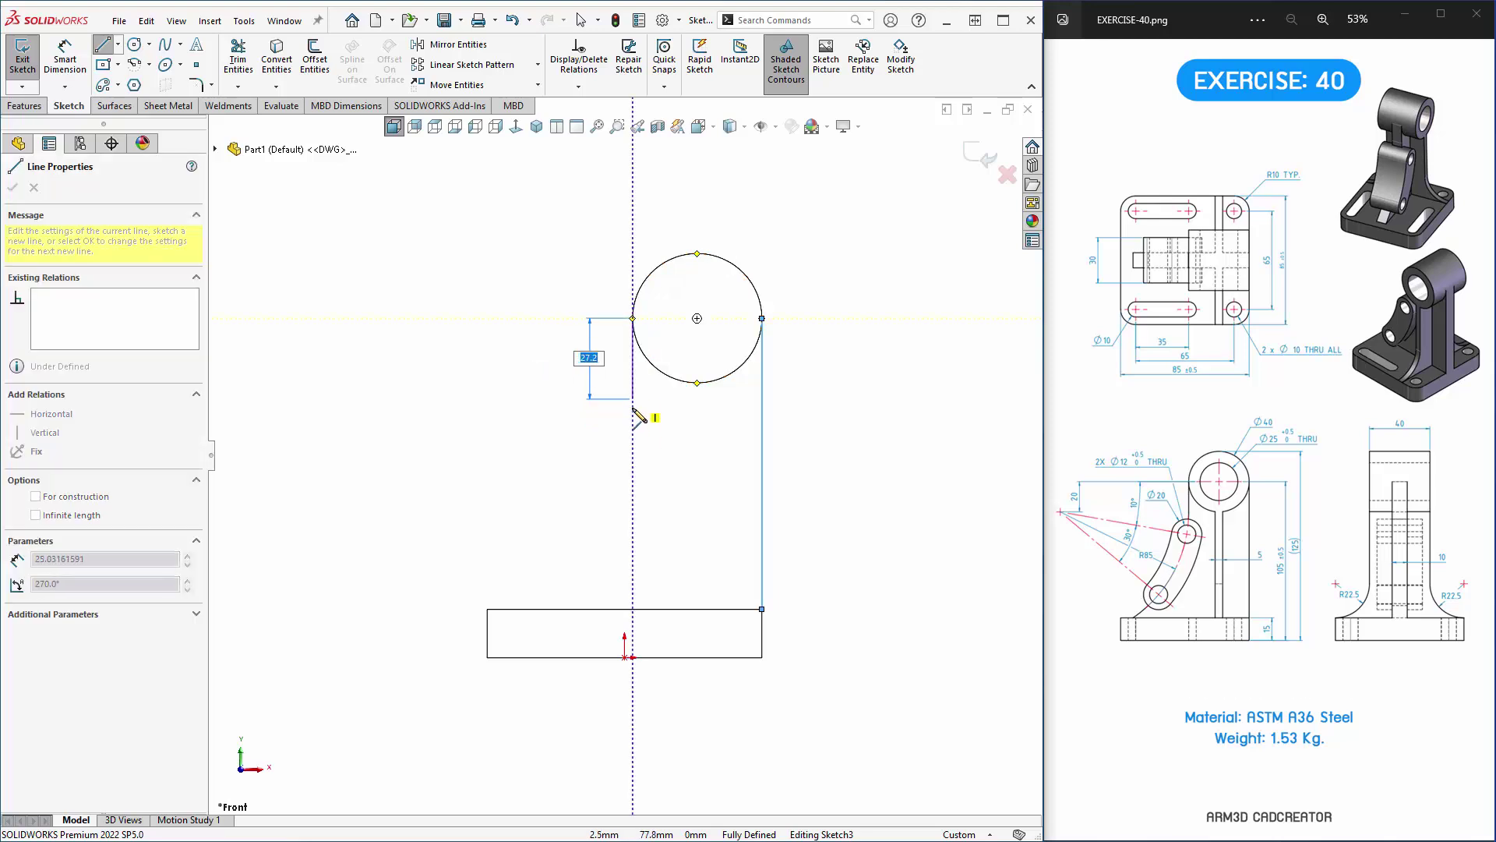
left_click(632, 410)
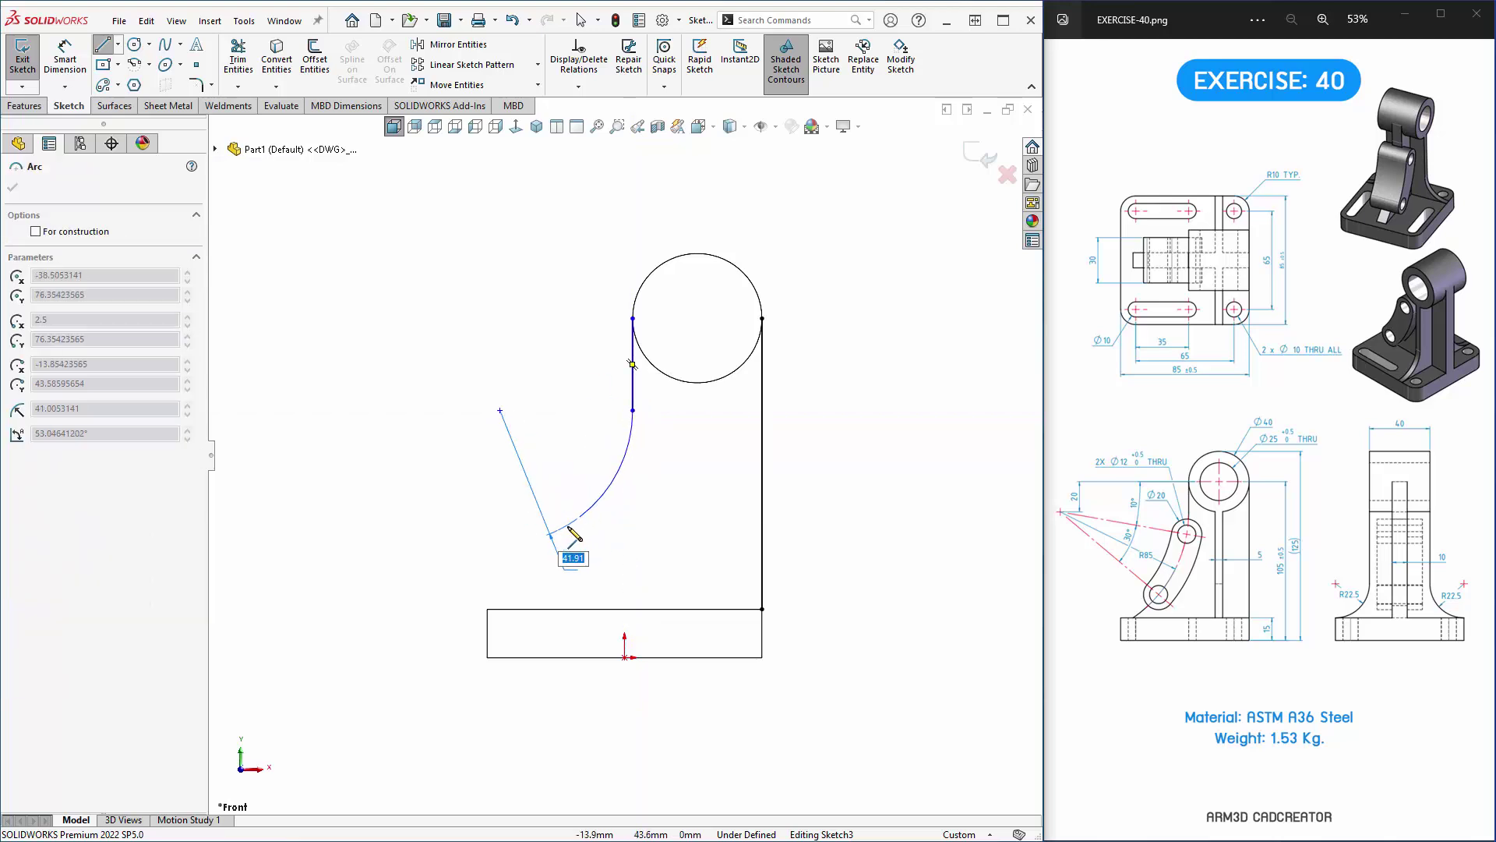
left_click(508, 609)
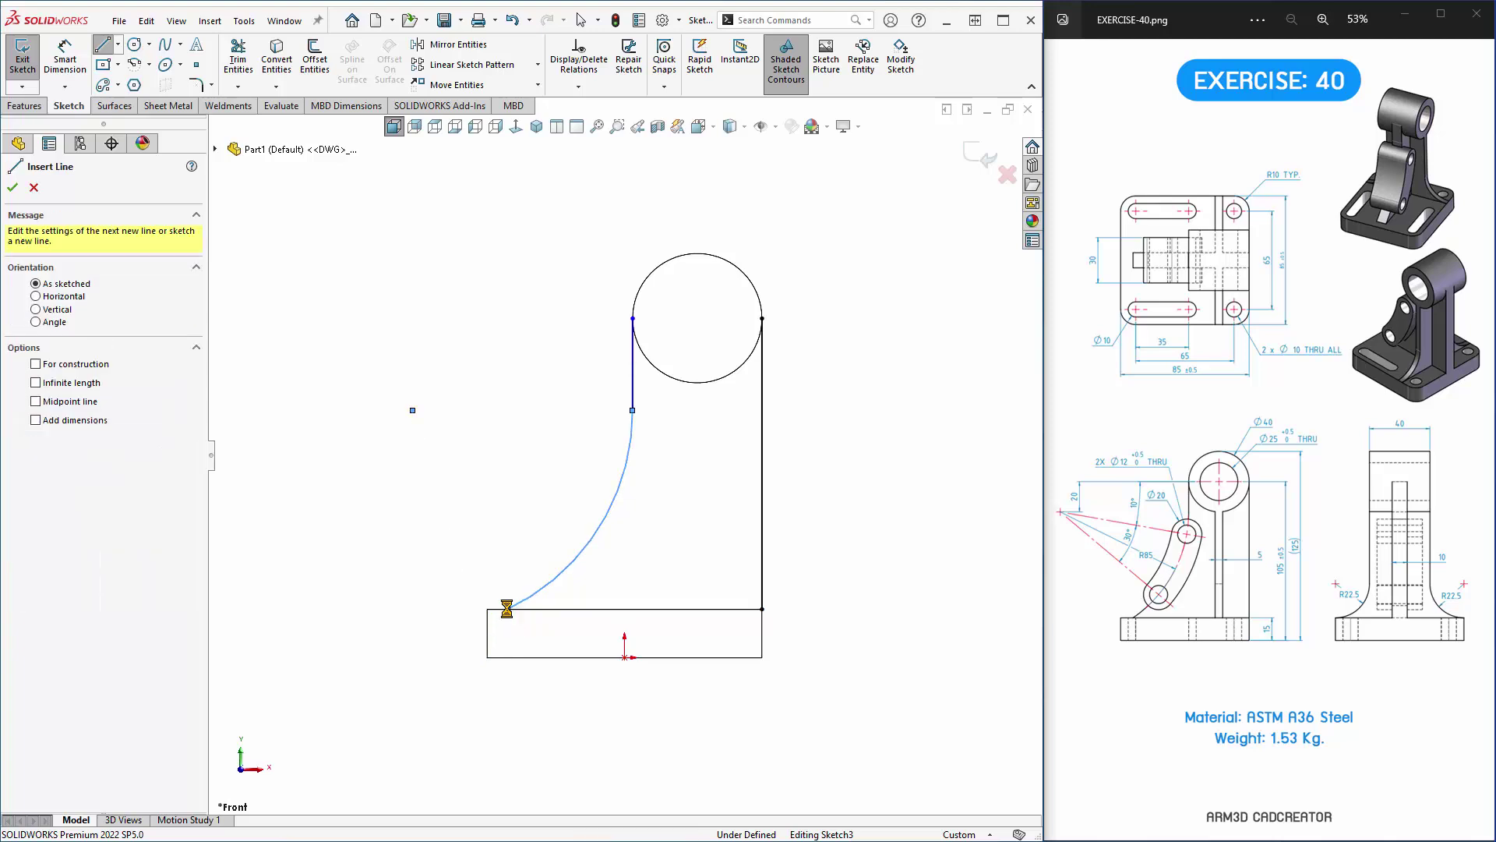
key("Escape")
left_click(102, 44)
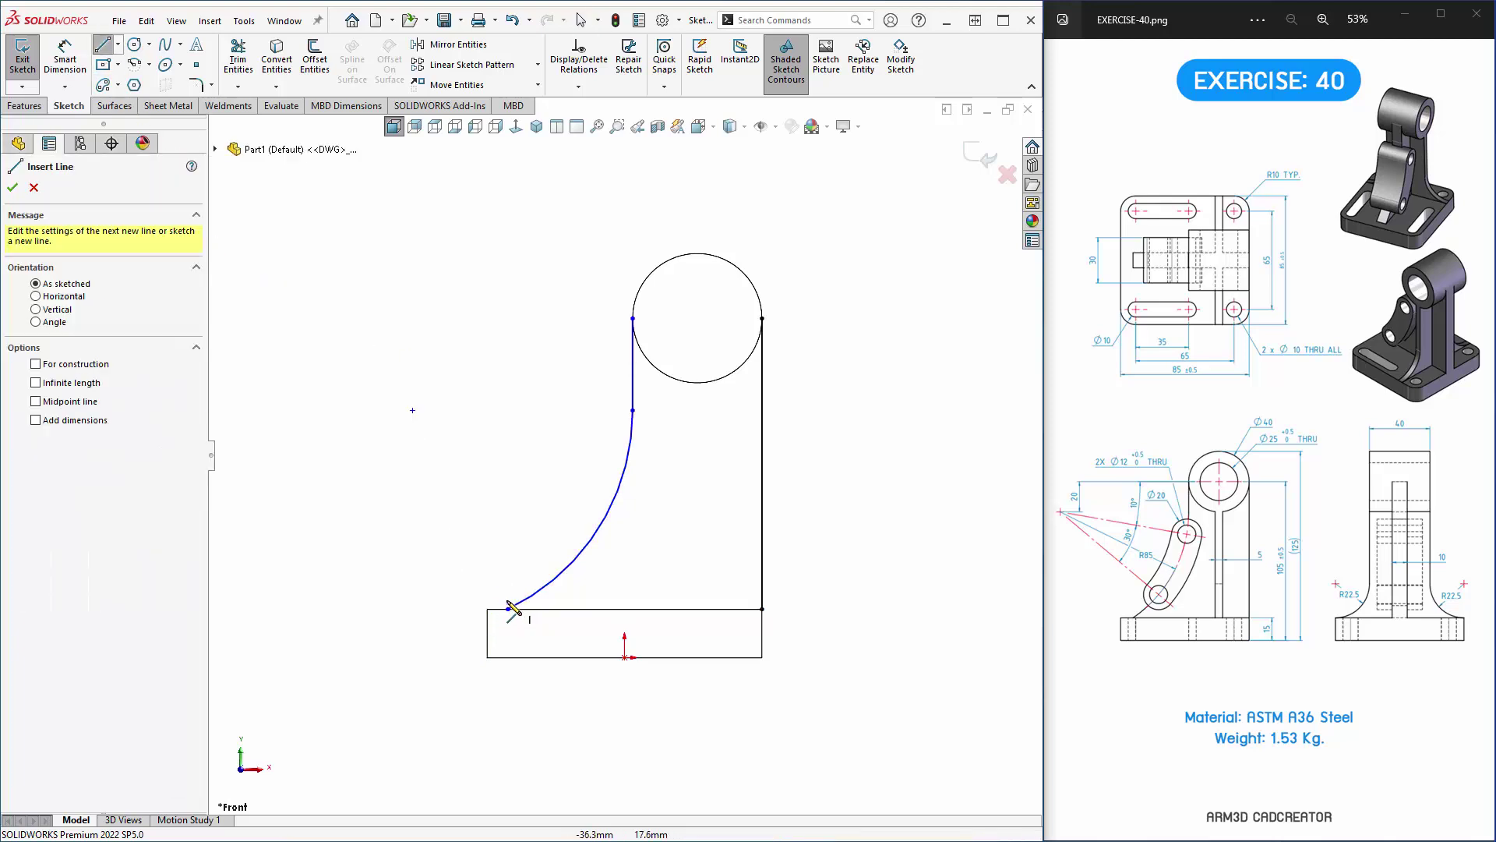
left_click(508, 608)
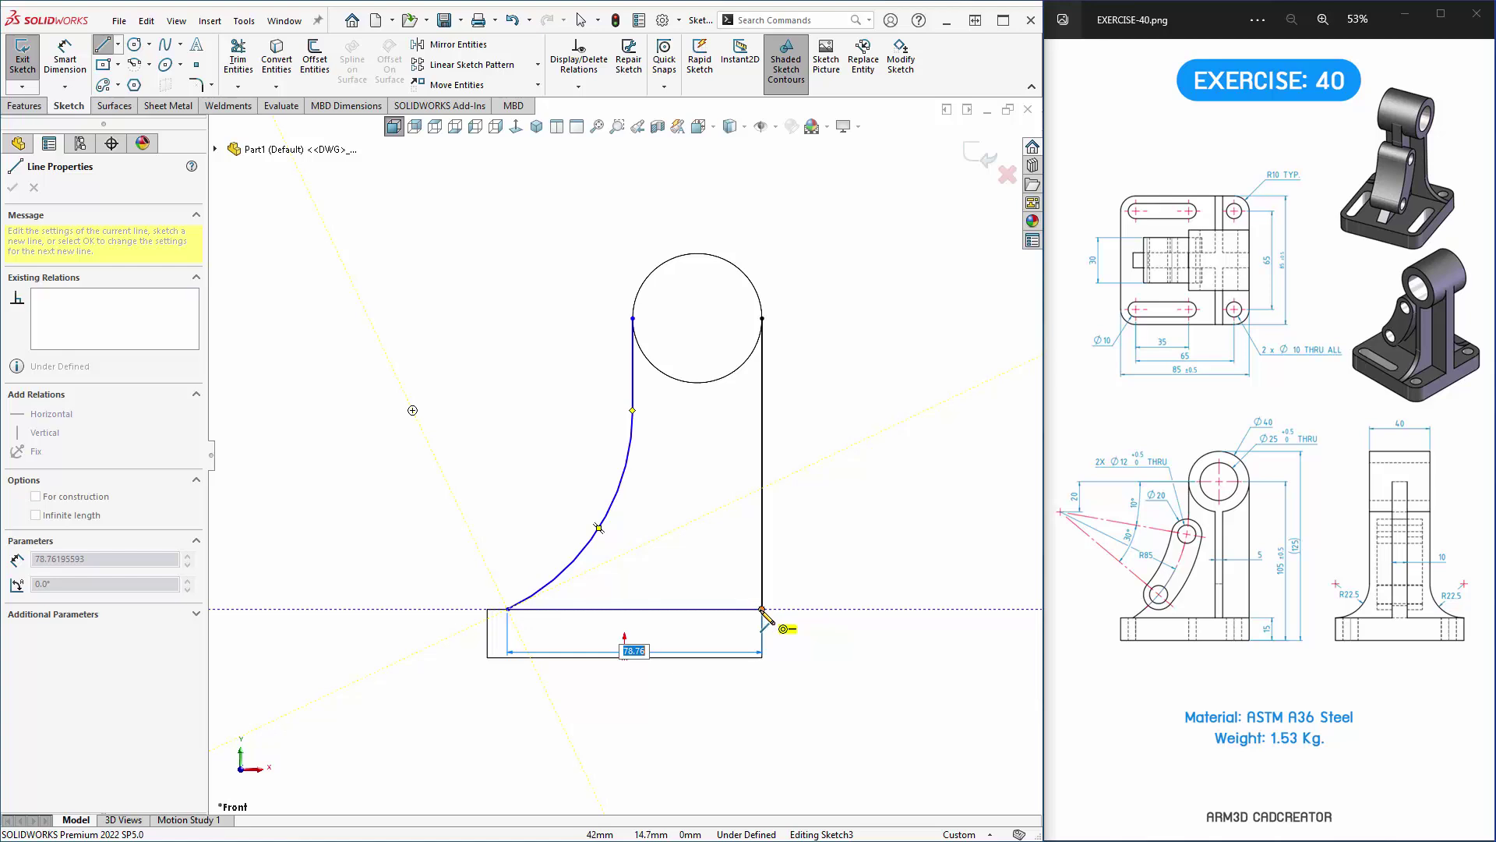
left_click(761, 609)
key("Escape")
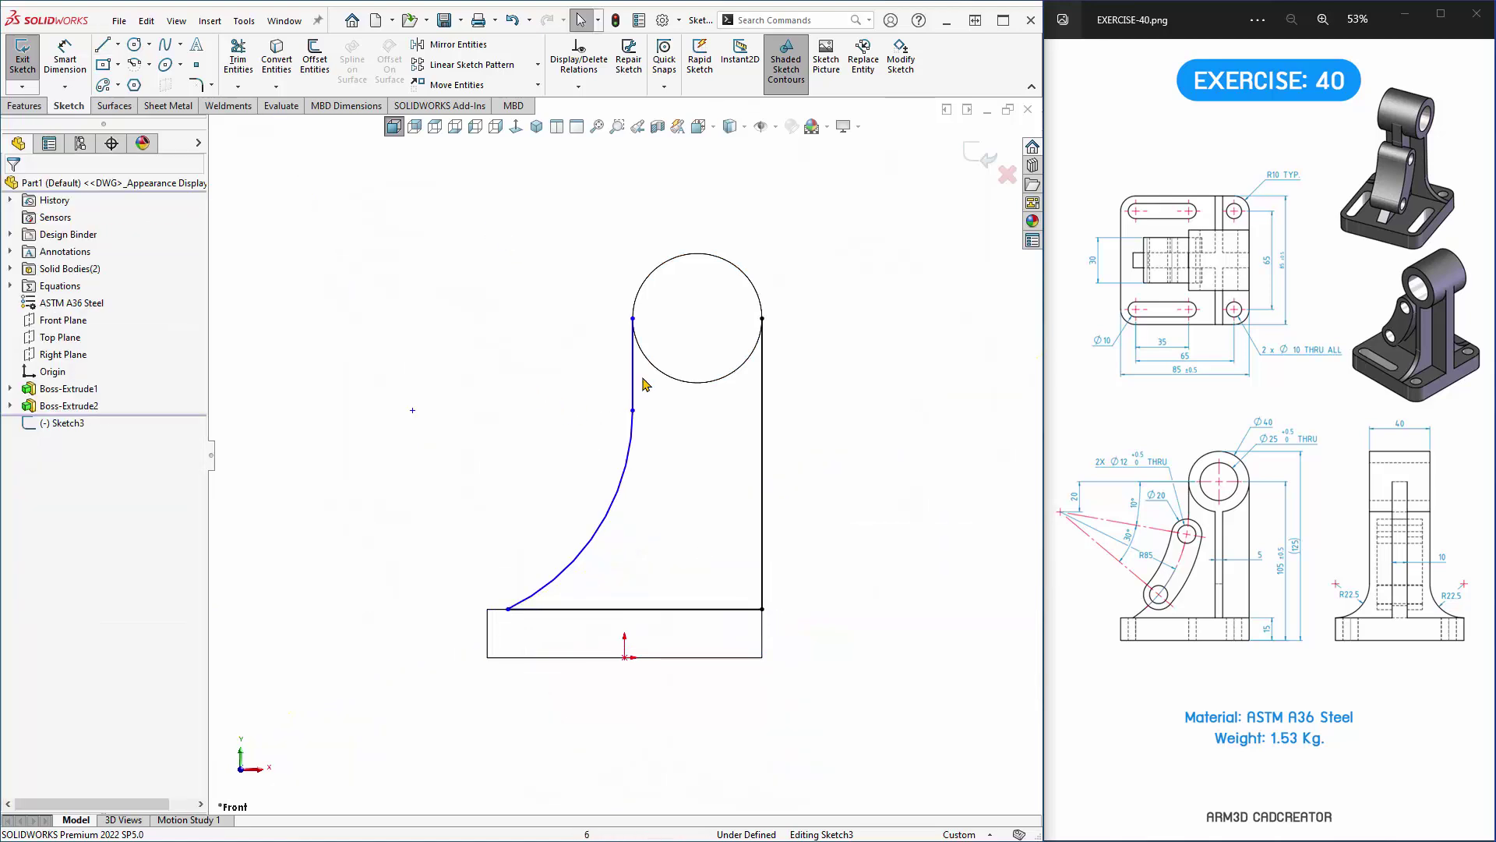
Convert the cylinder's circular edge into the sketch and power-trim the excess across its top.
left_click(688, 256)
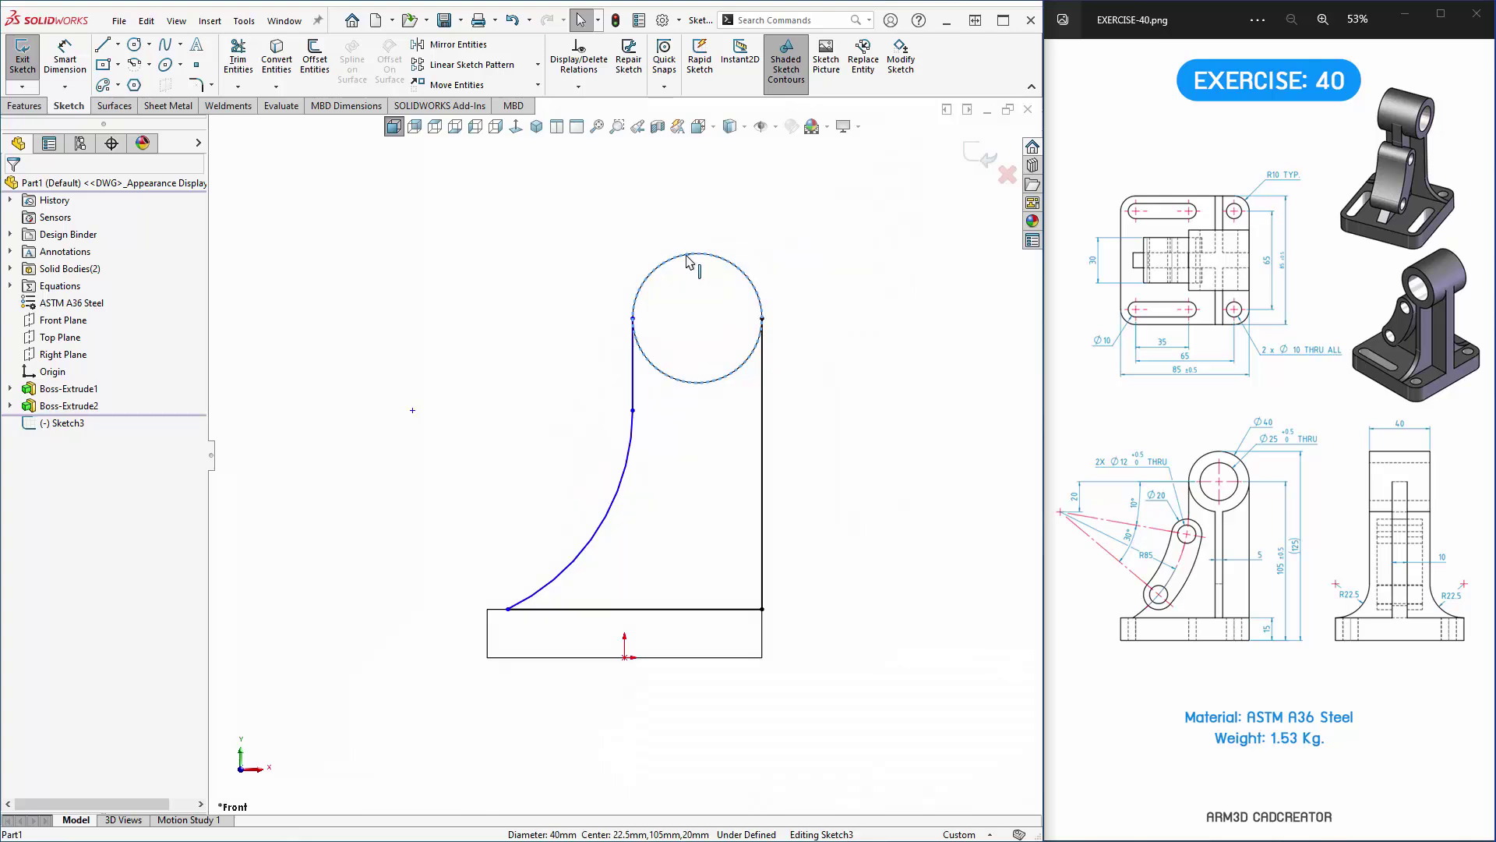
left_click(285, 65)
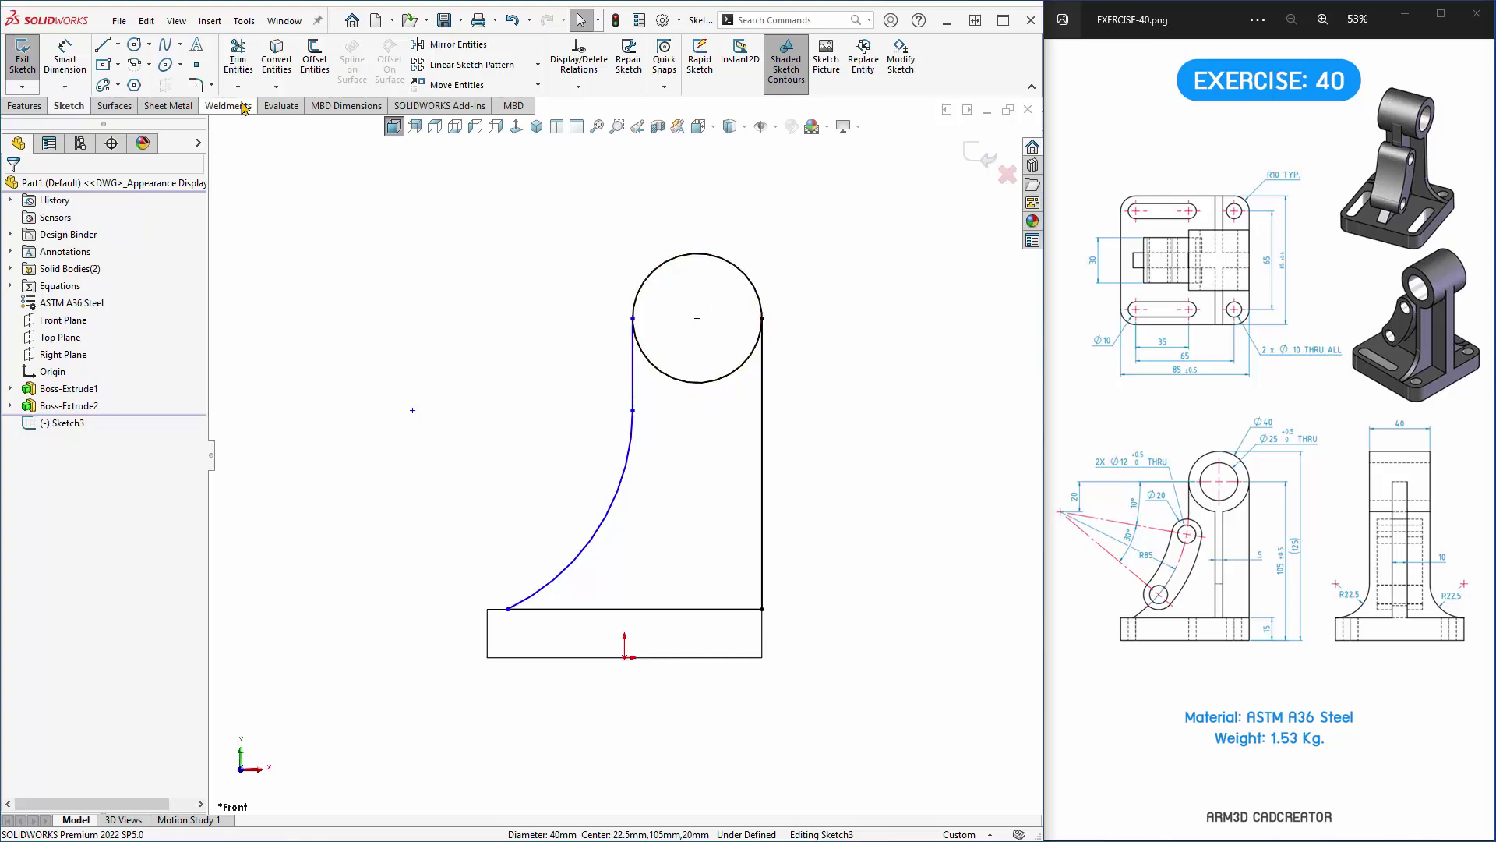
left_click(240, 62)
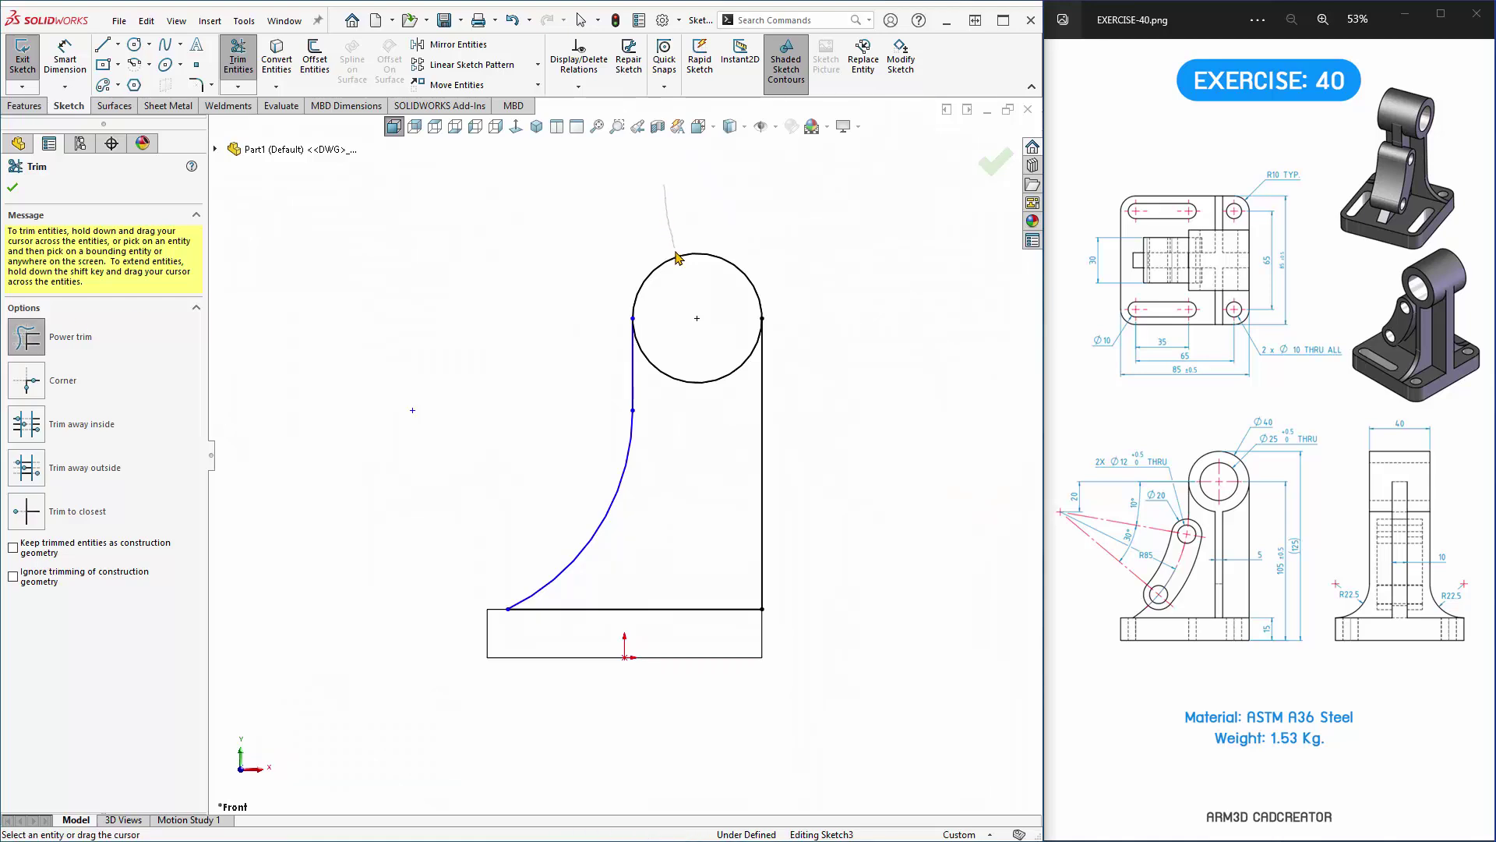
left_click_drag(678, 248, 685, 291)
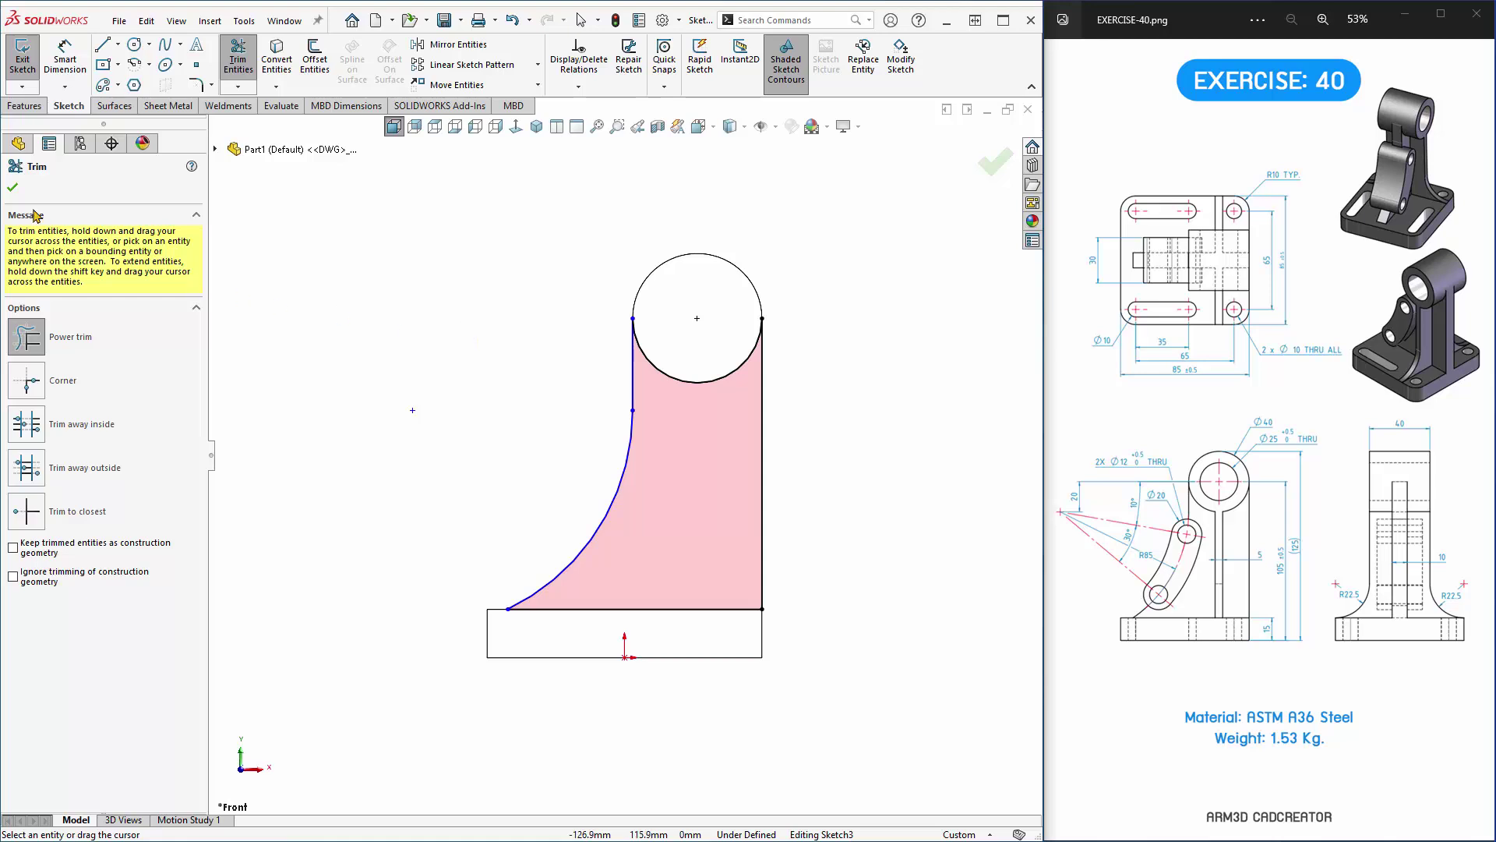
left_click(13, 187)
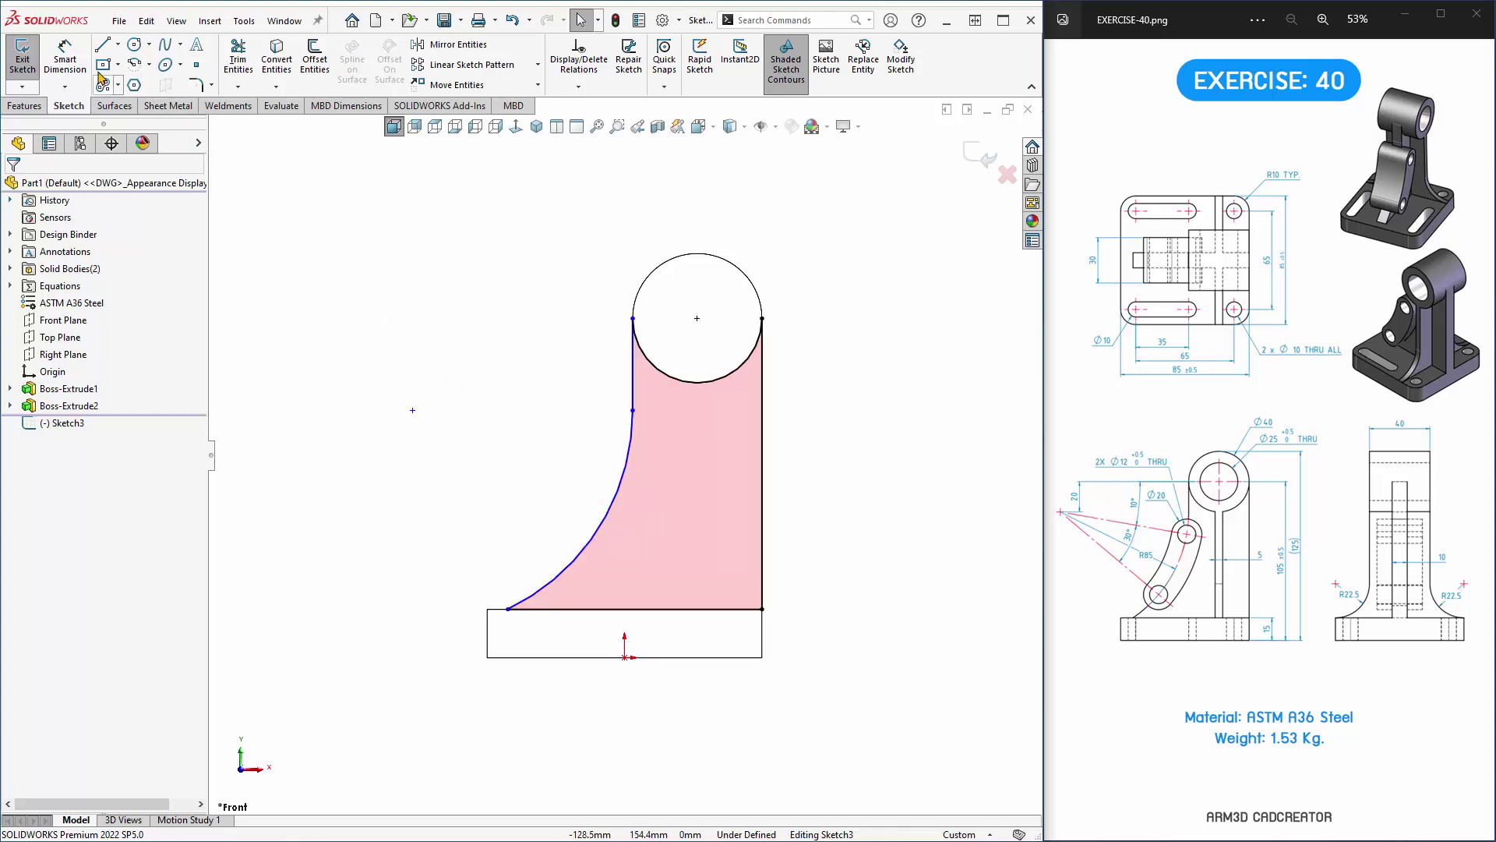
Dimension the arc end 20 mm below the circle centre and the arc radius R85.
left_click(64, 58)
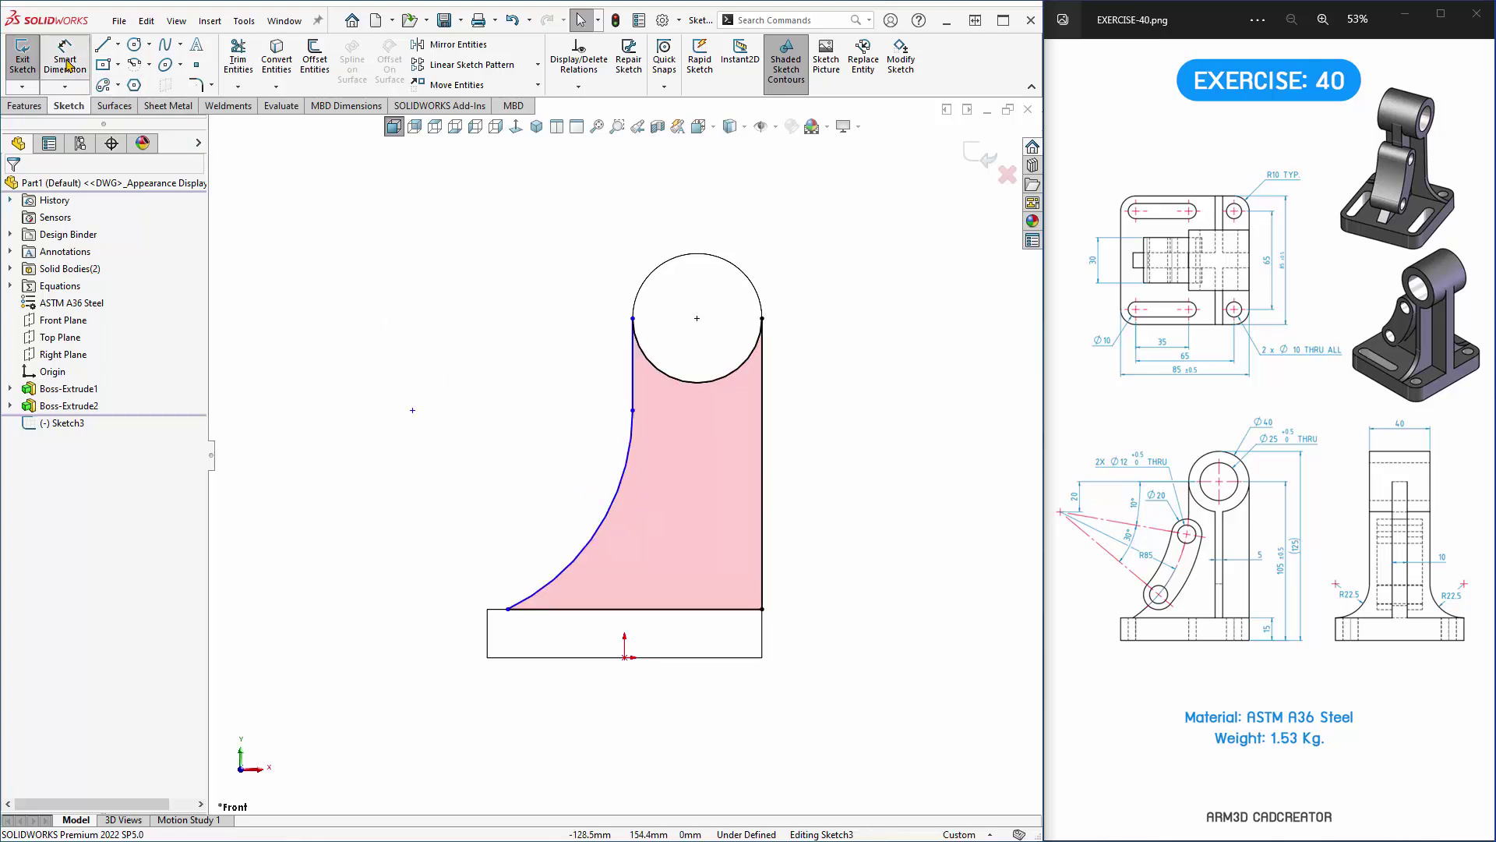
left_click(697, 319)
left_click(412, 410)
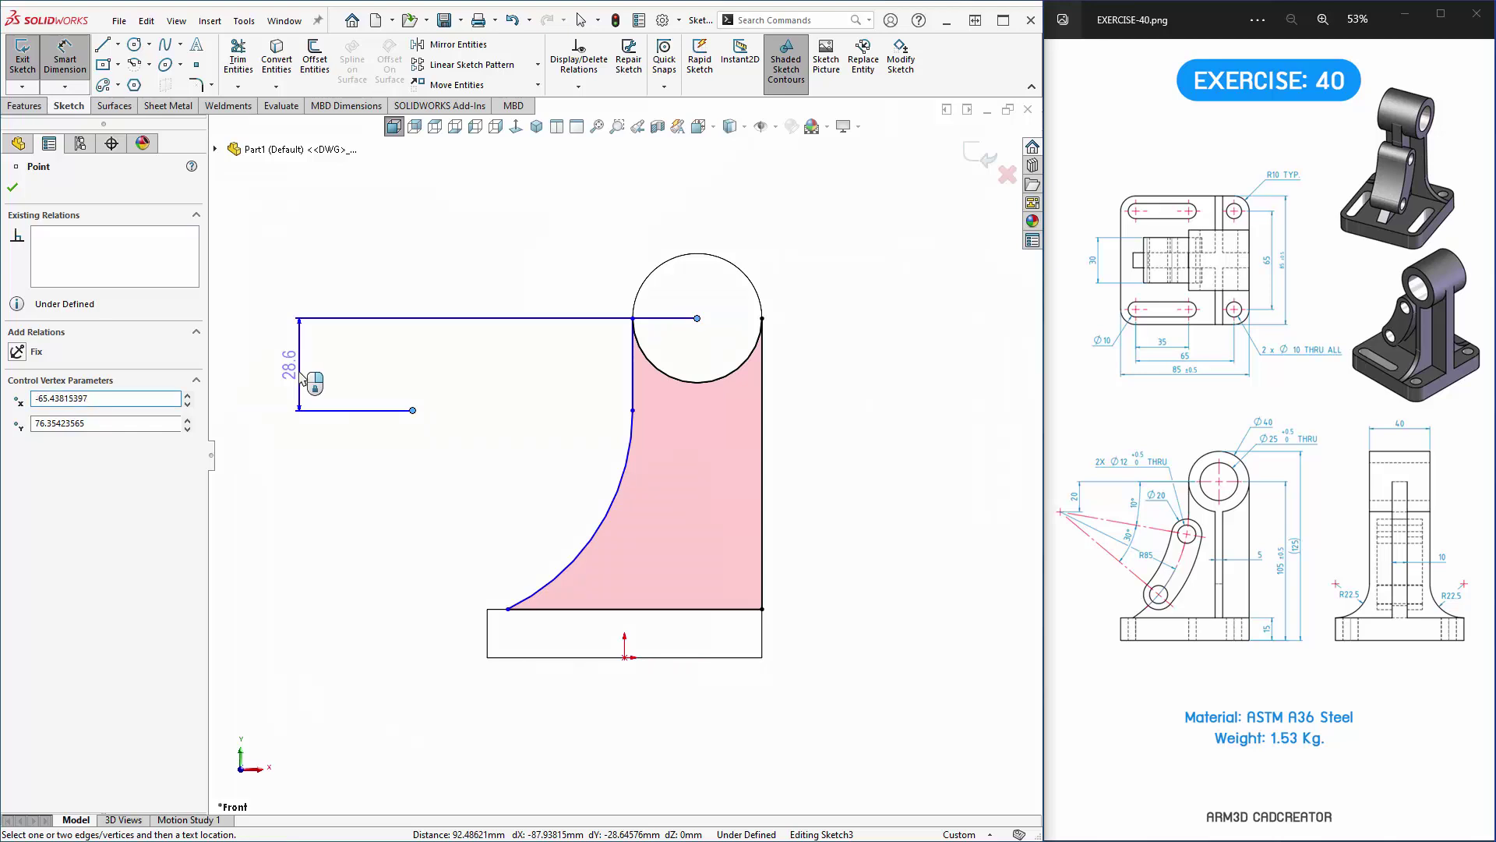
left_click(302, 377)
type("20")
key("Return")
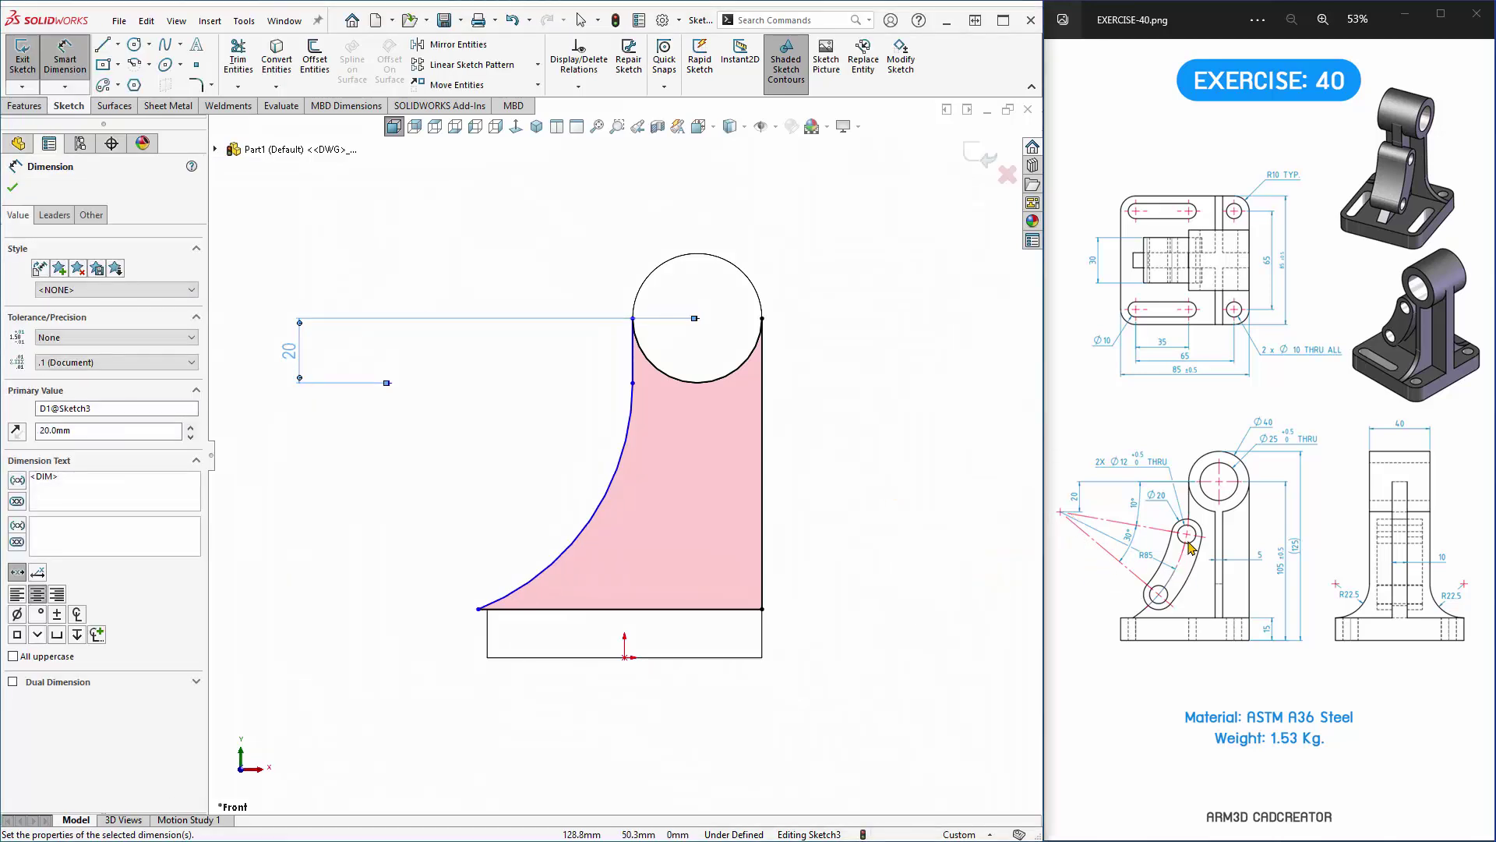
left_click(586, 537)
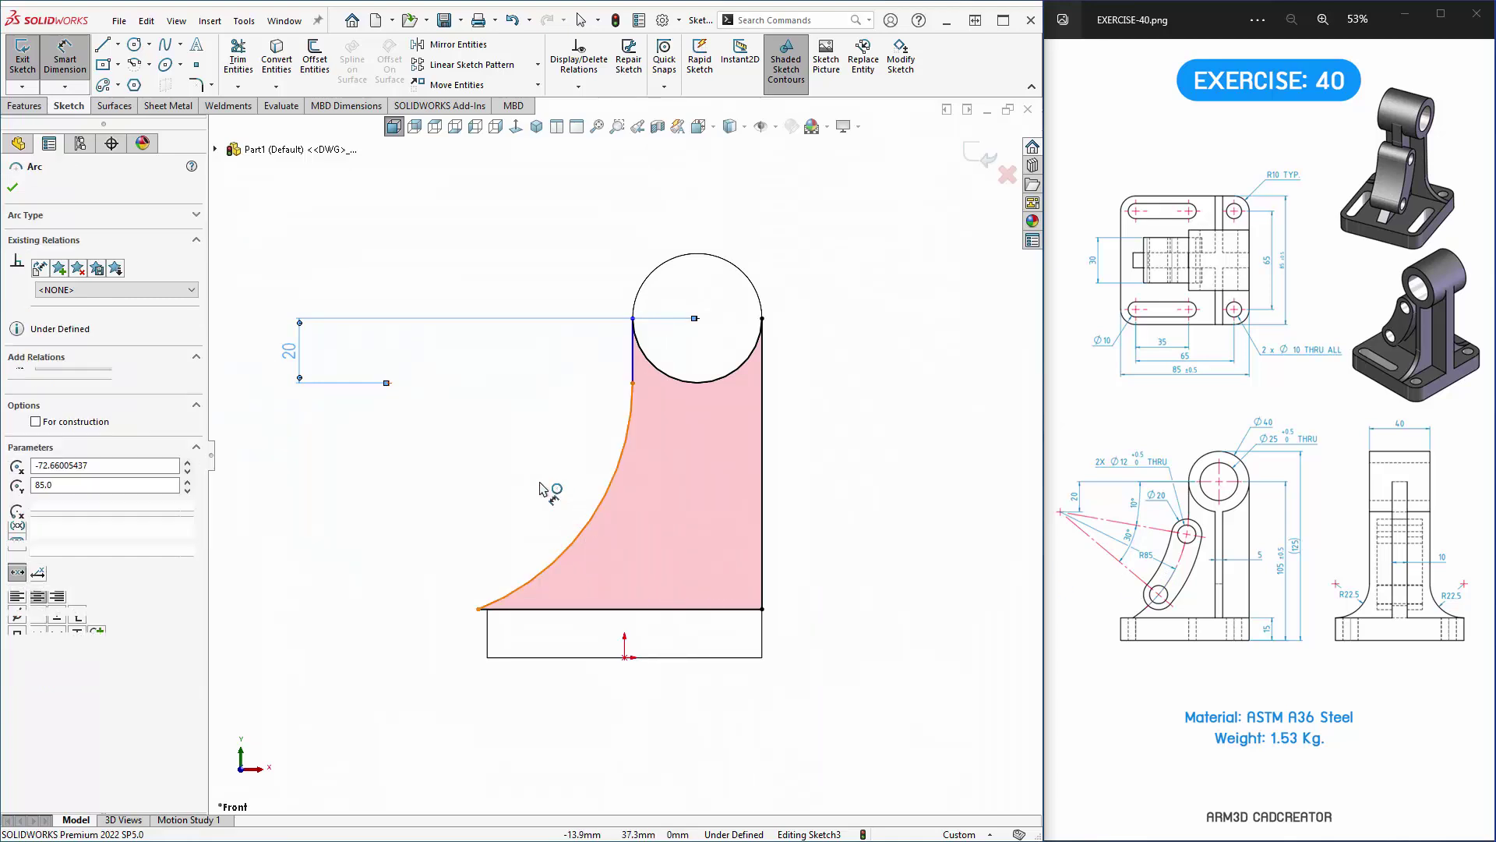
left_click(504, 454)
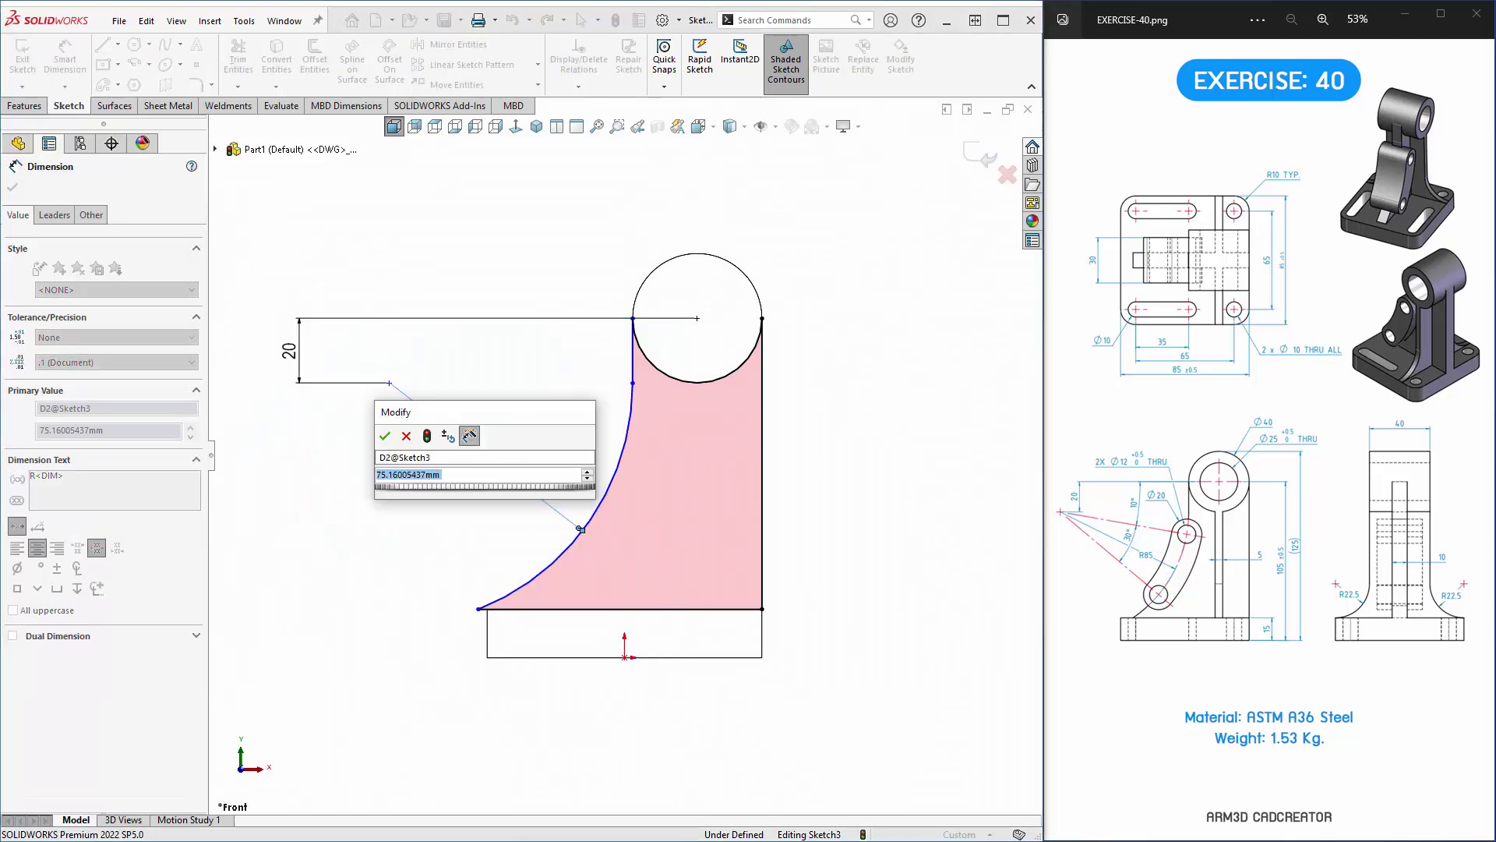
type("85")
key("Return")
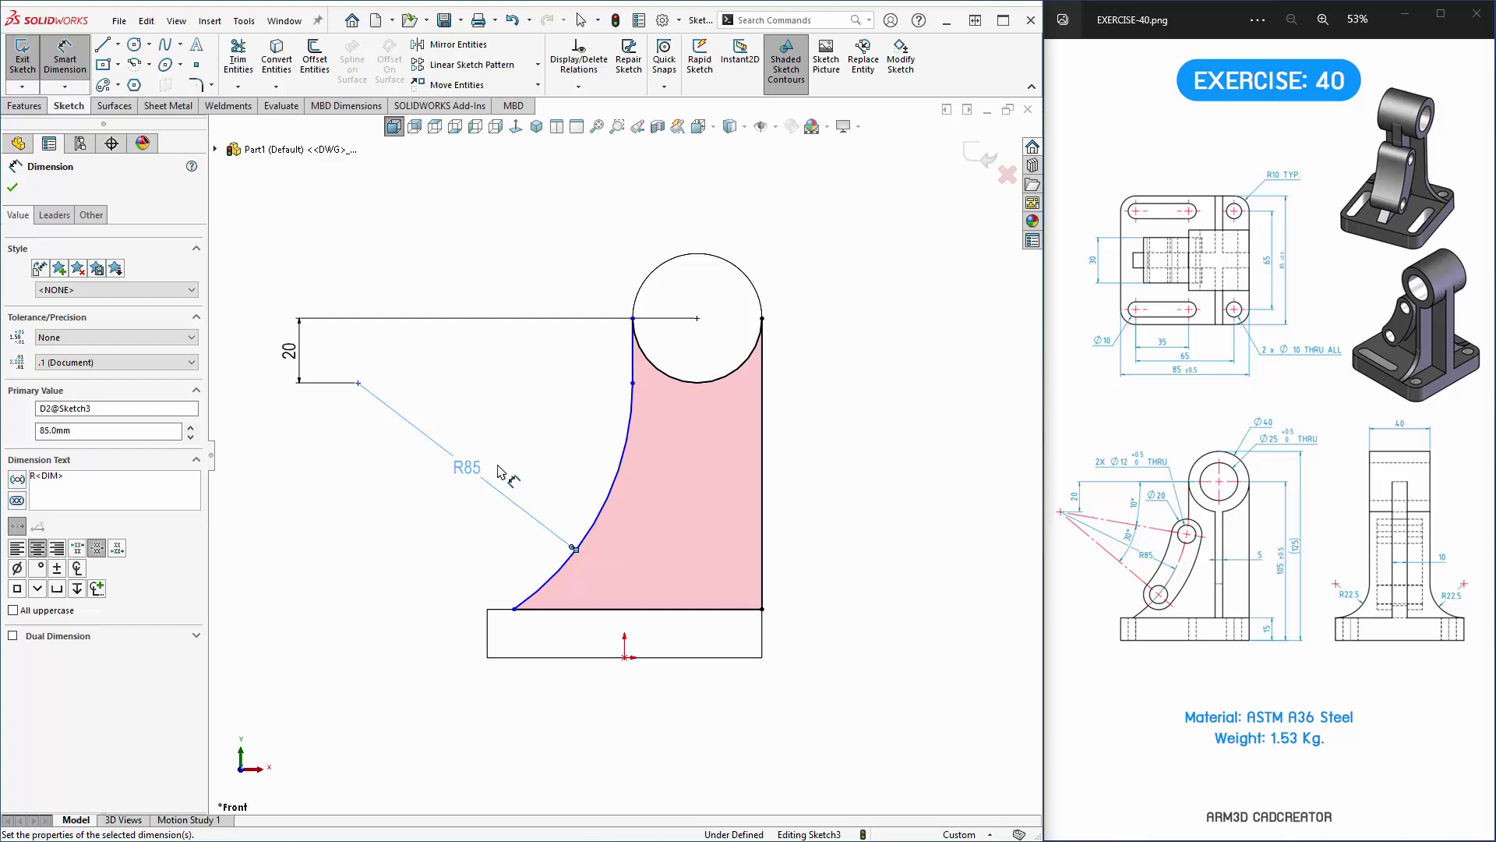
key("Escape")
Add a Horizontal relation between the circle's two quadrant points.
scroll(712, 289, "down", 2)
left_click(785, 332)
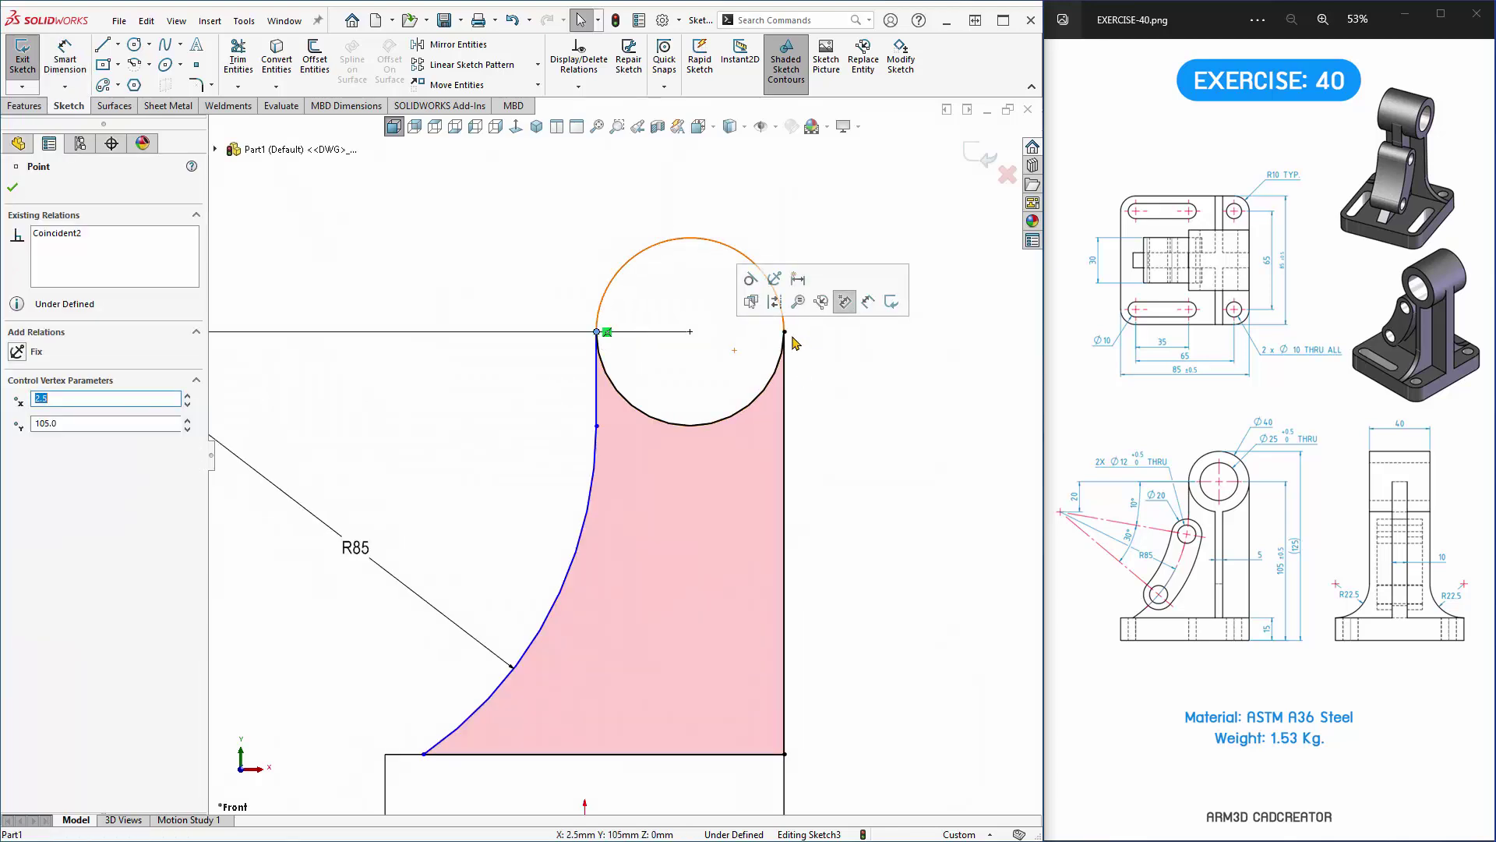
left_click(785, 332, "ctrl")
left_click(855, 290)
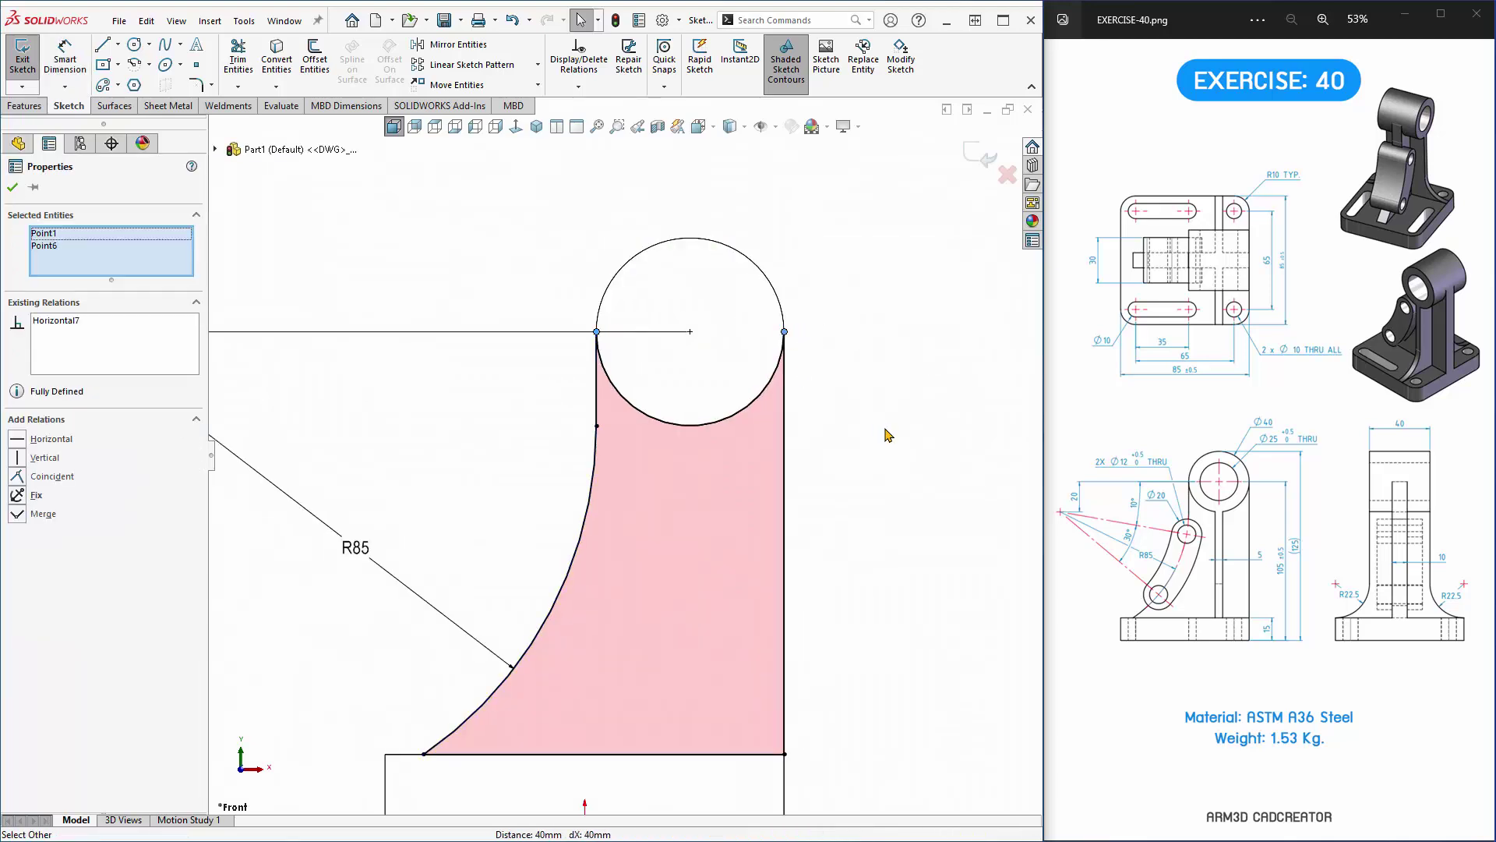
key("Escape")
scroll(624, 456, "up", 2)
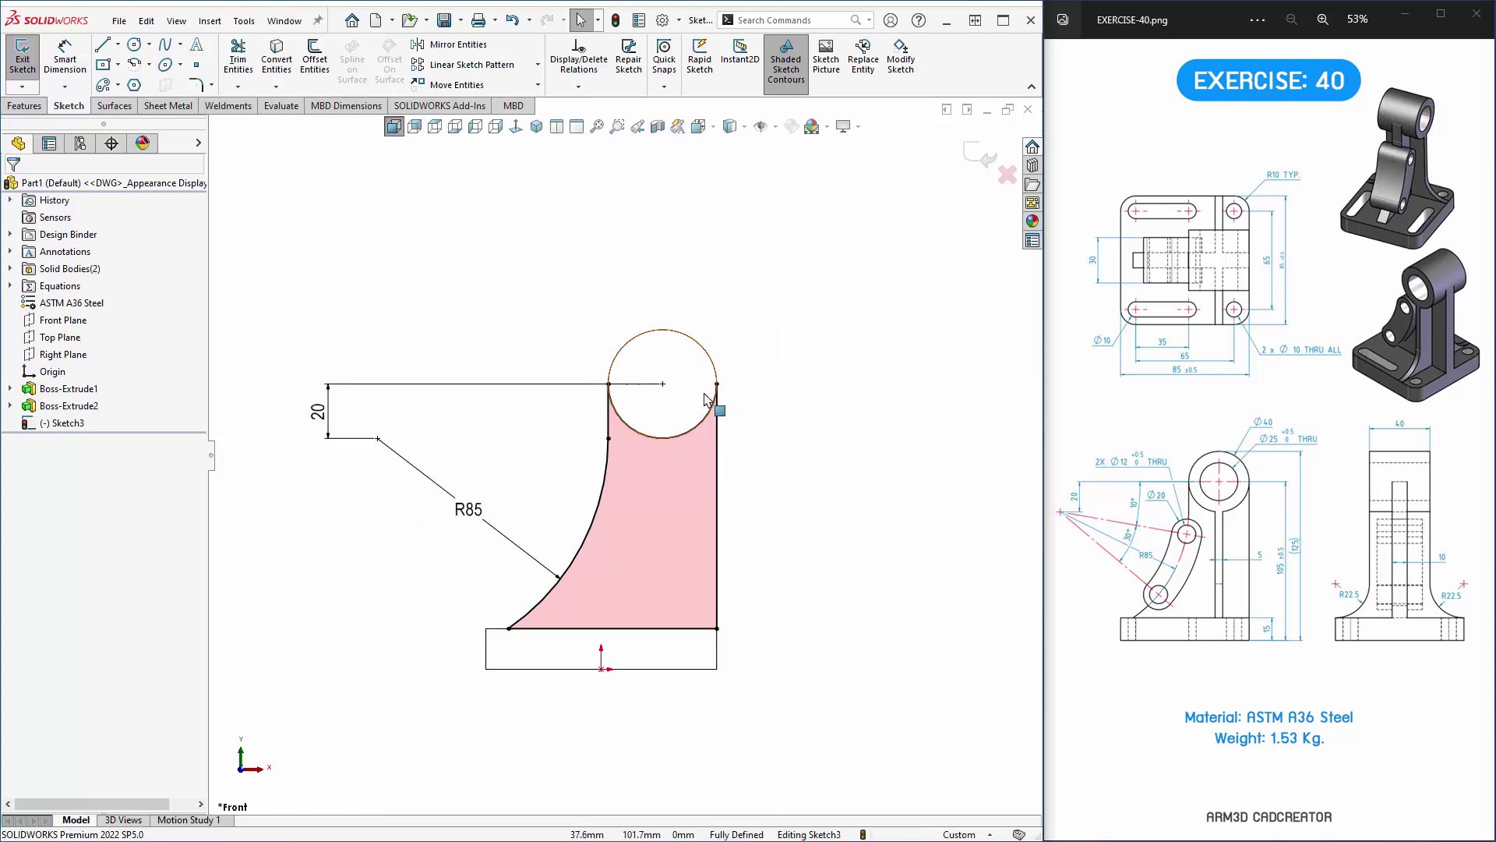
scroll(557, 663, "down", 1)
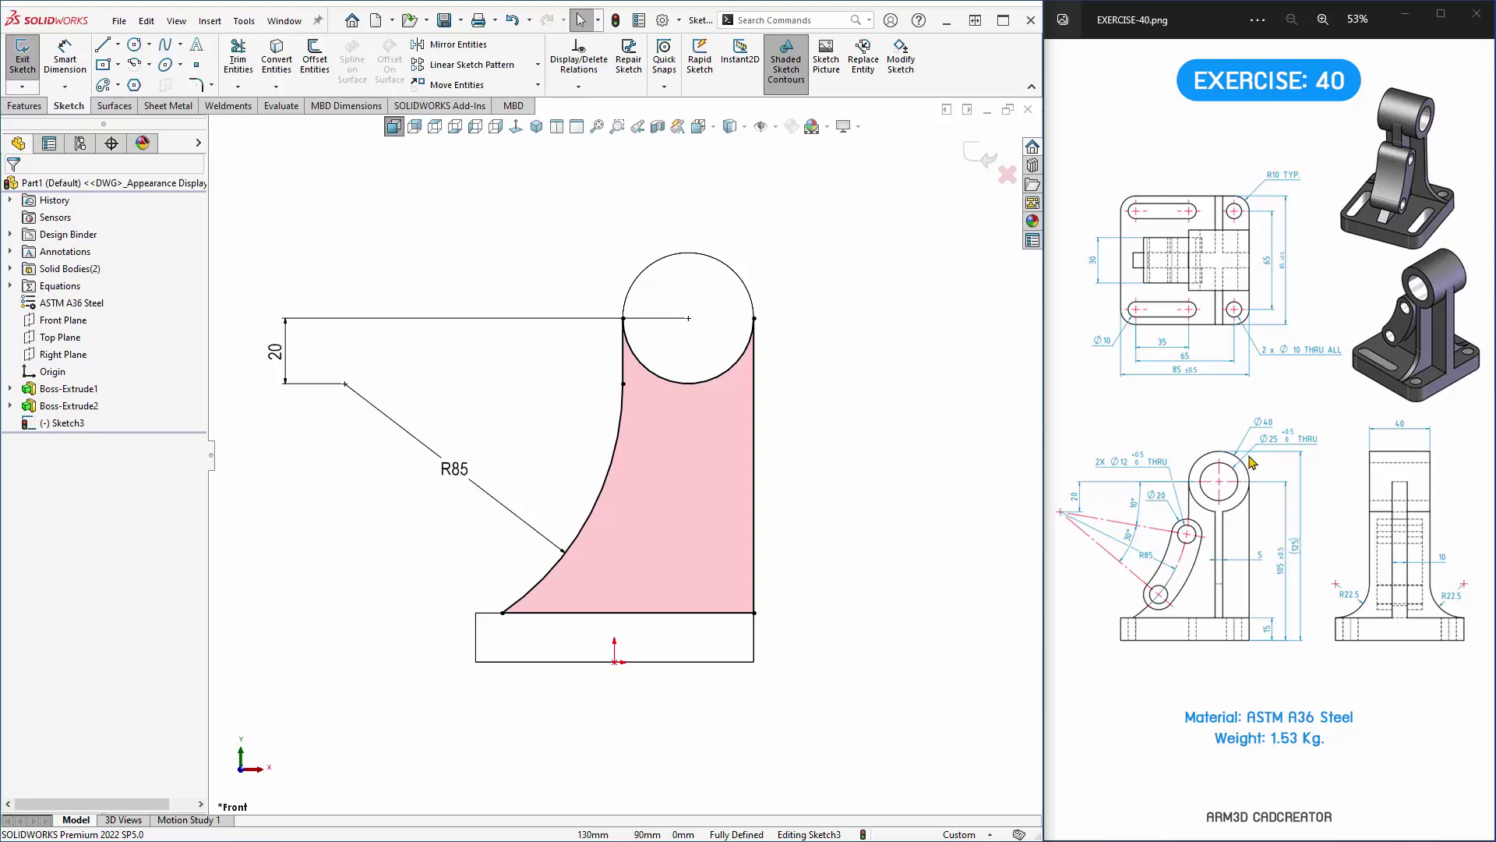
Extrude the rib sketch 10 mm into Boss-Extrude3 and review it in isometric view.
left_click(975, 155)
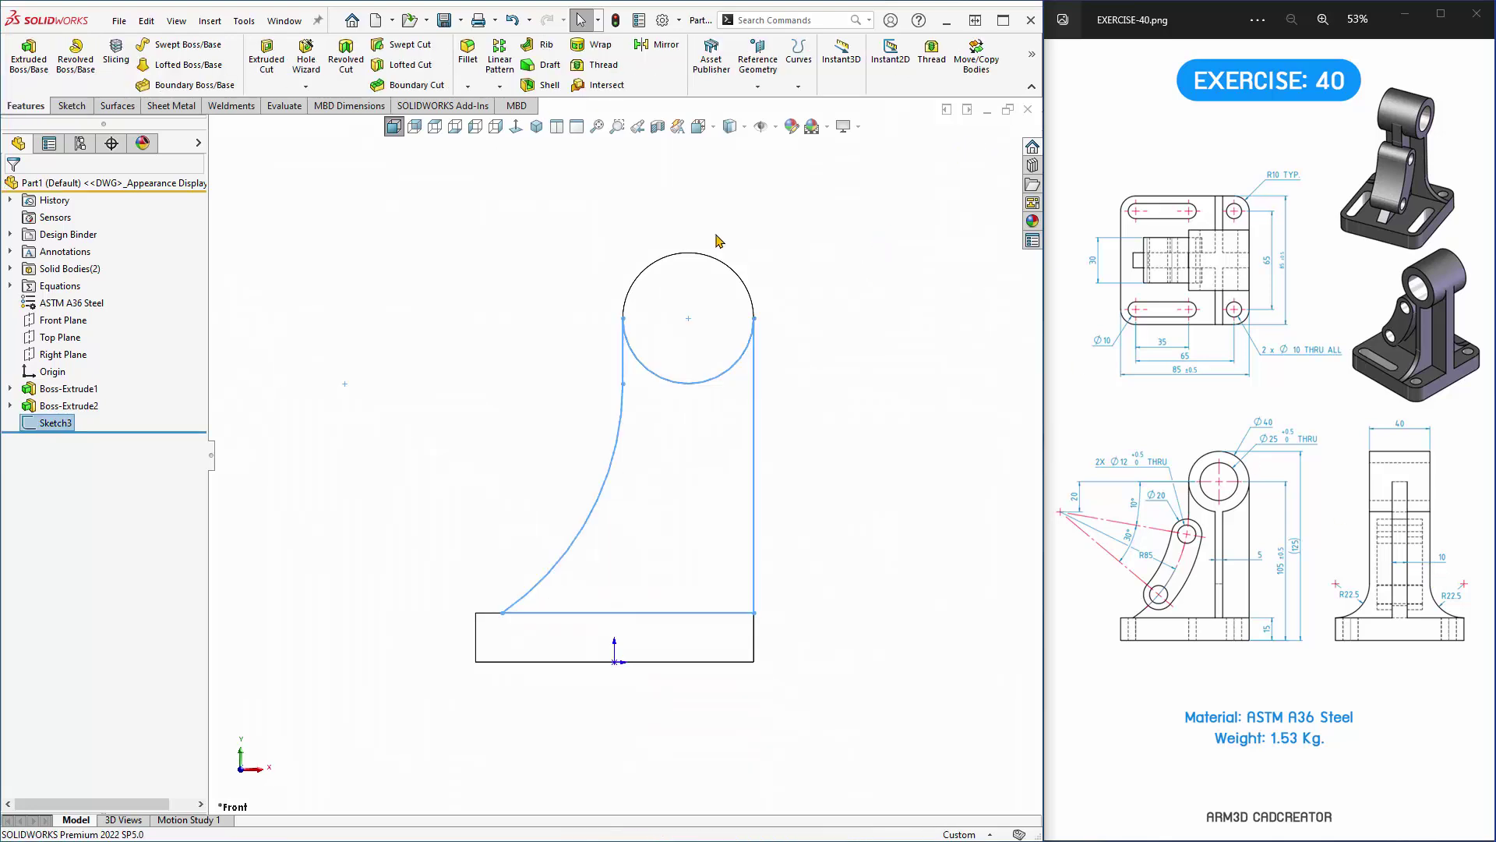
left_click(414, 286)
left_click(29, 55)
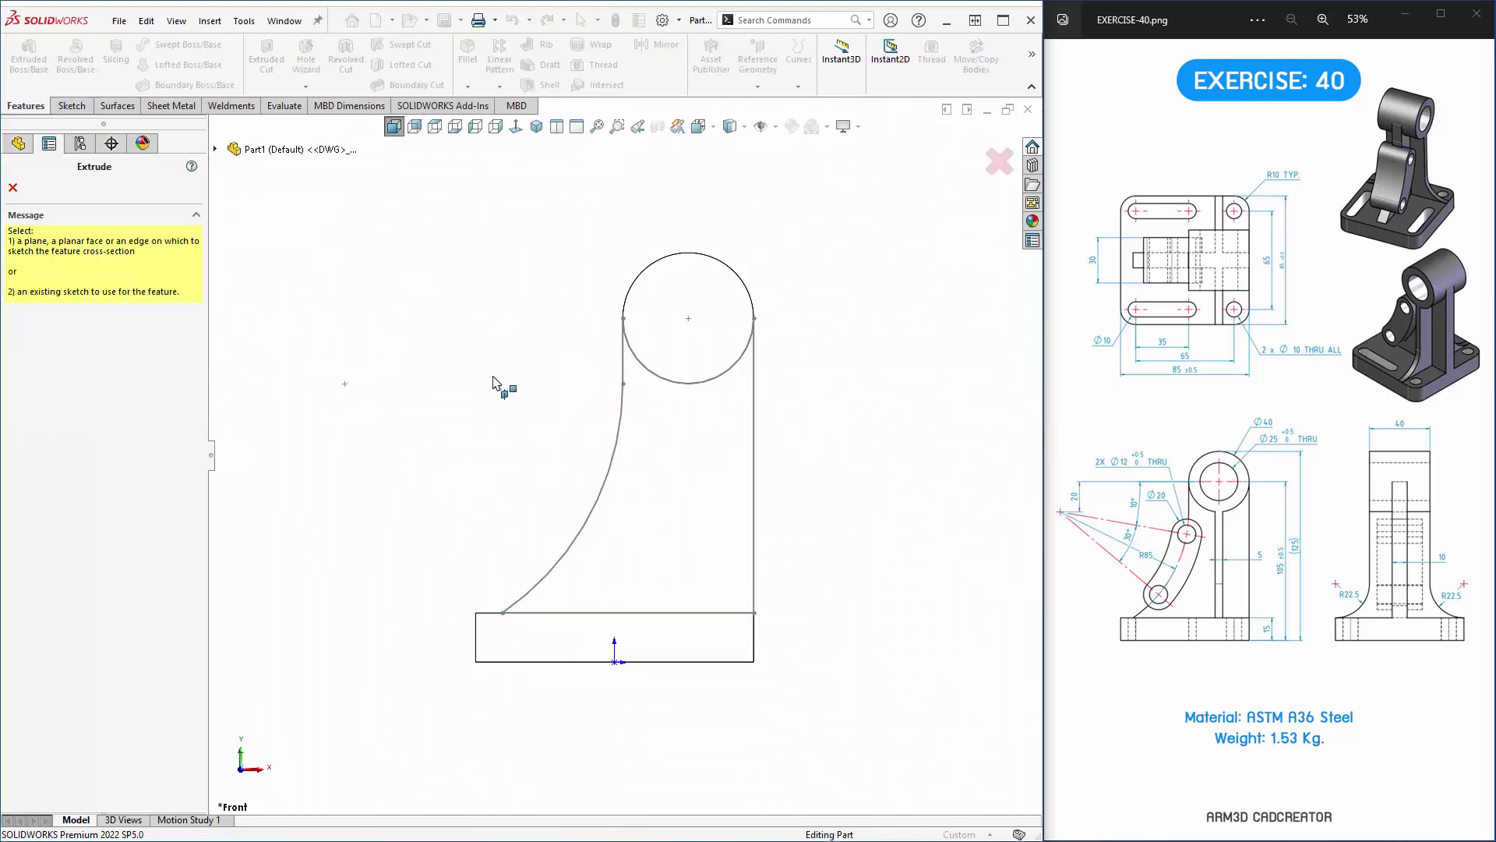
middle_click_drag(654, 475, 687, 460)
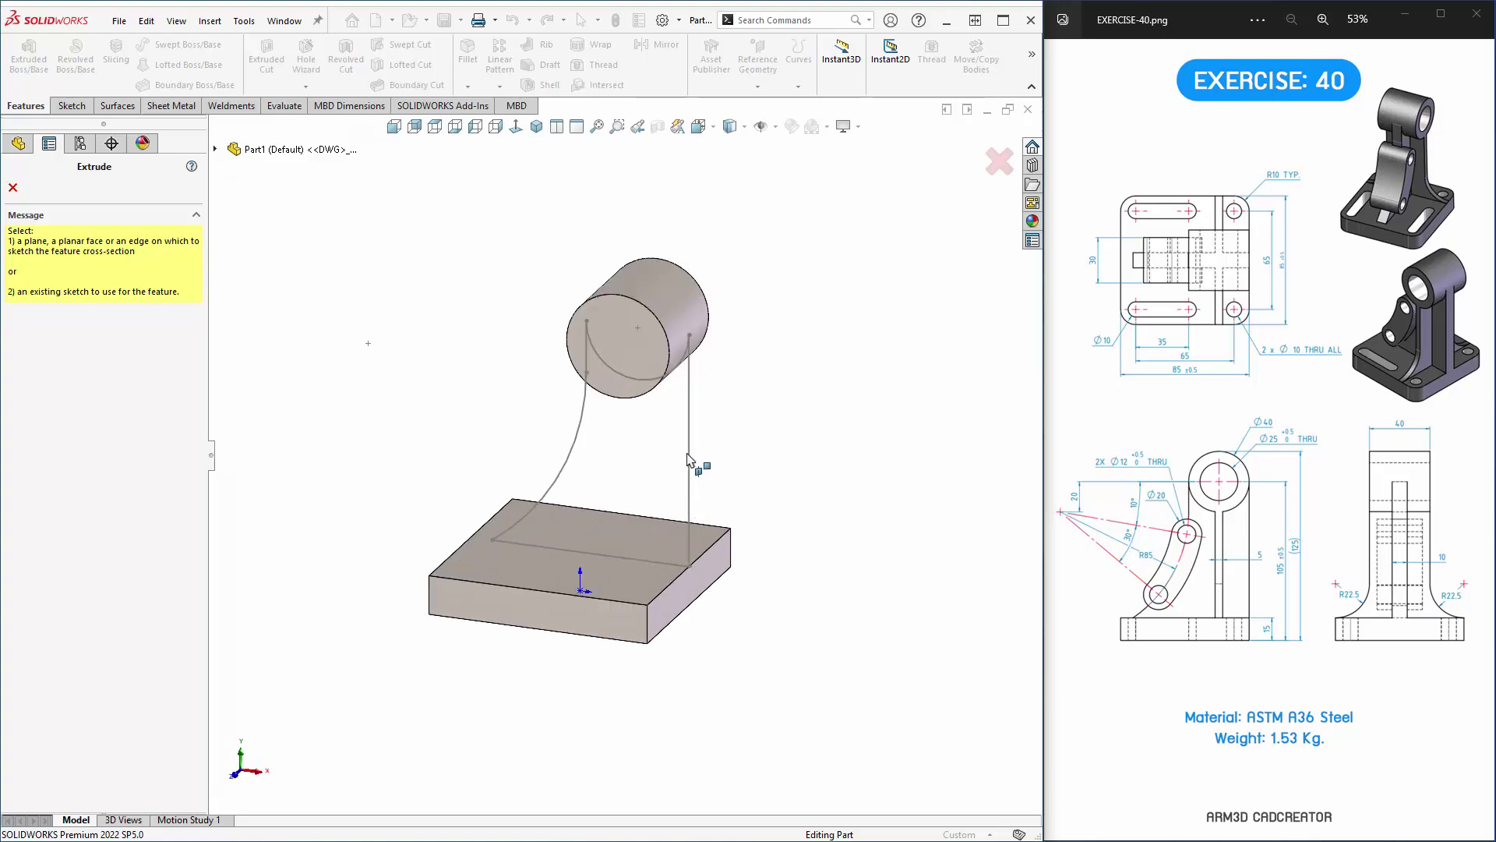
left_click(688, 460)
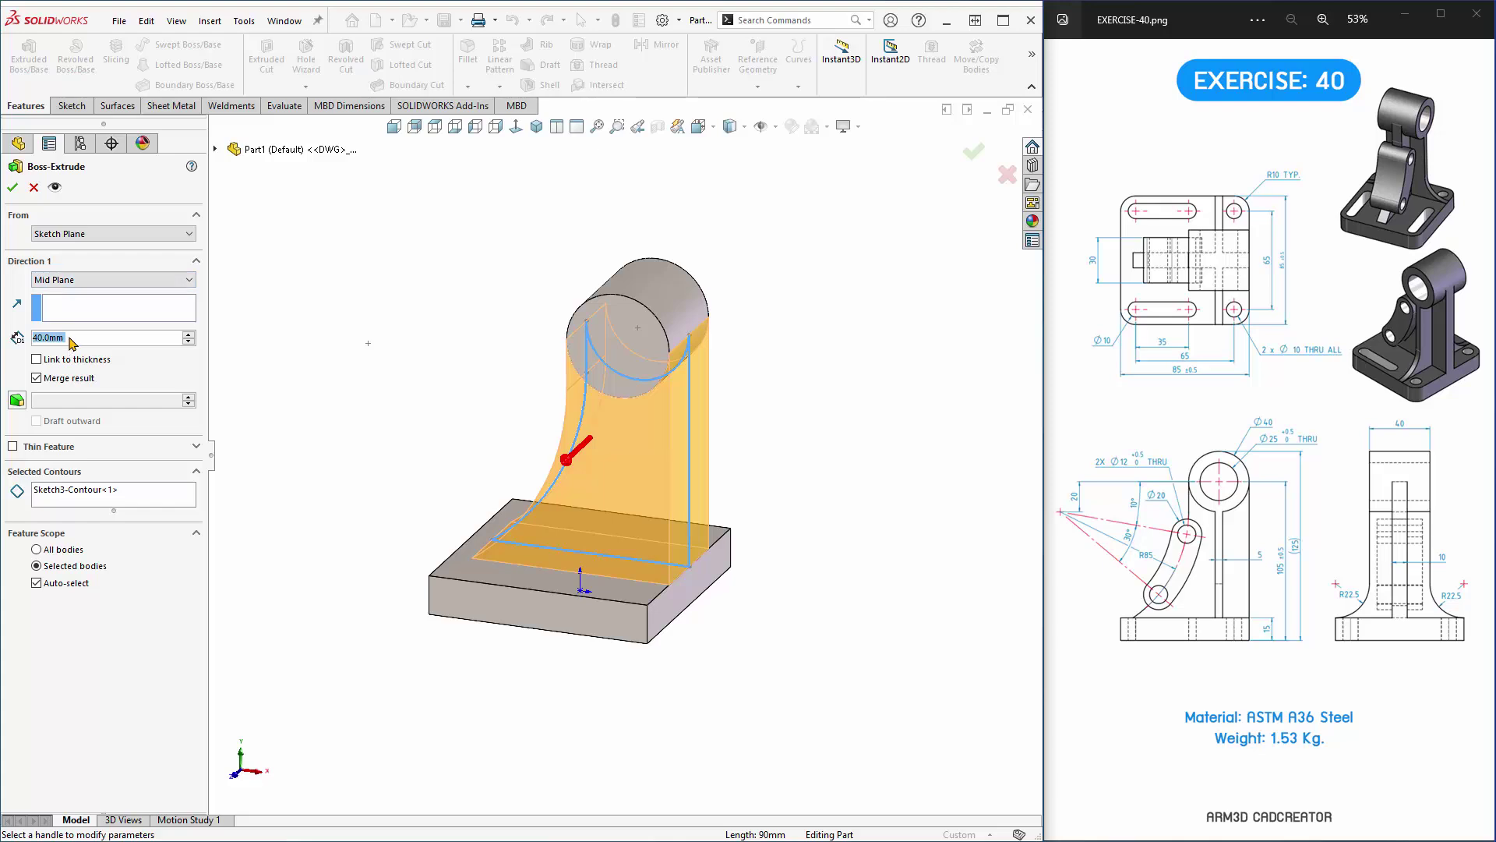
type("10")
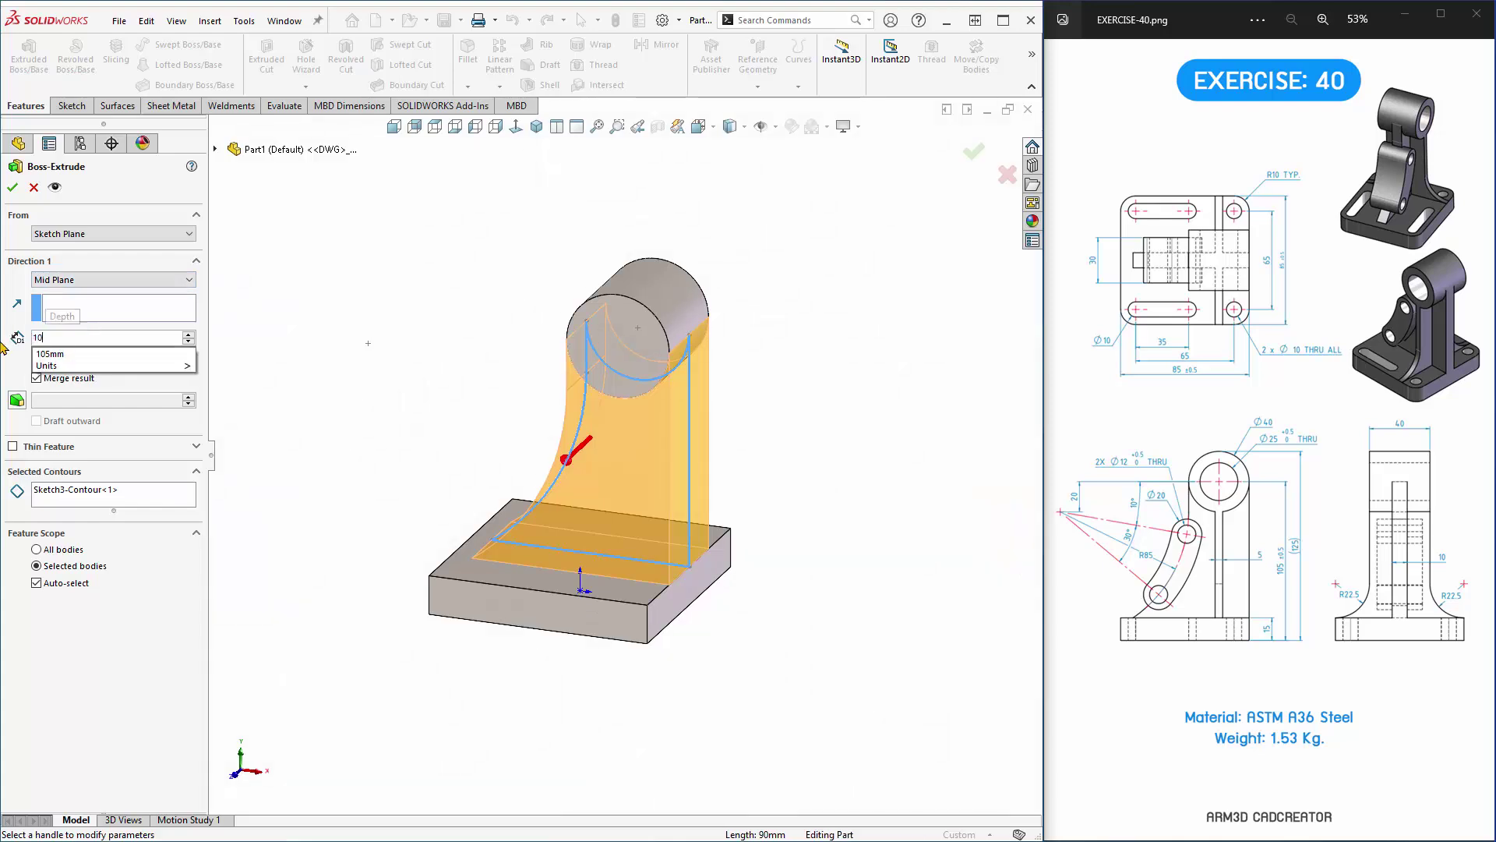
key("Return")
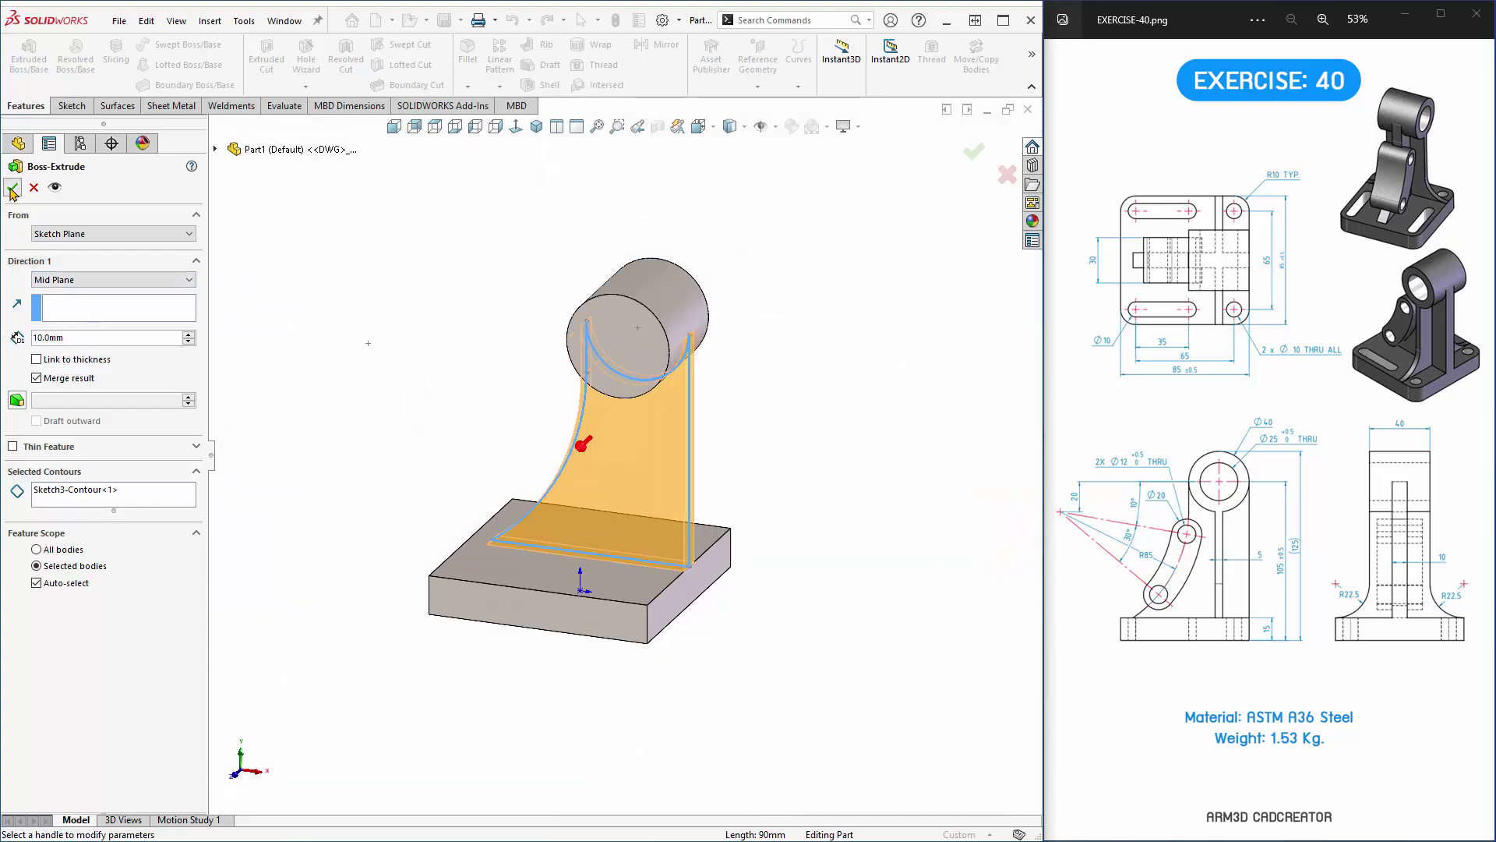
left_click(12, 187)
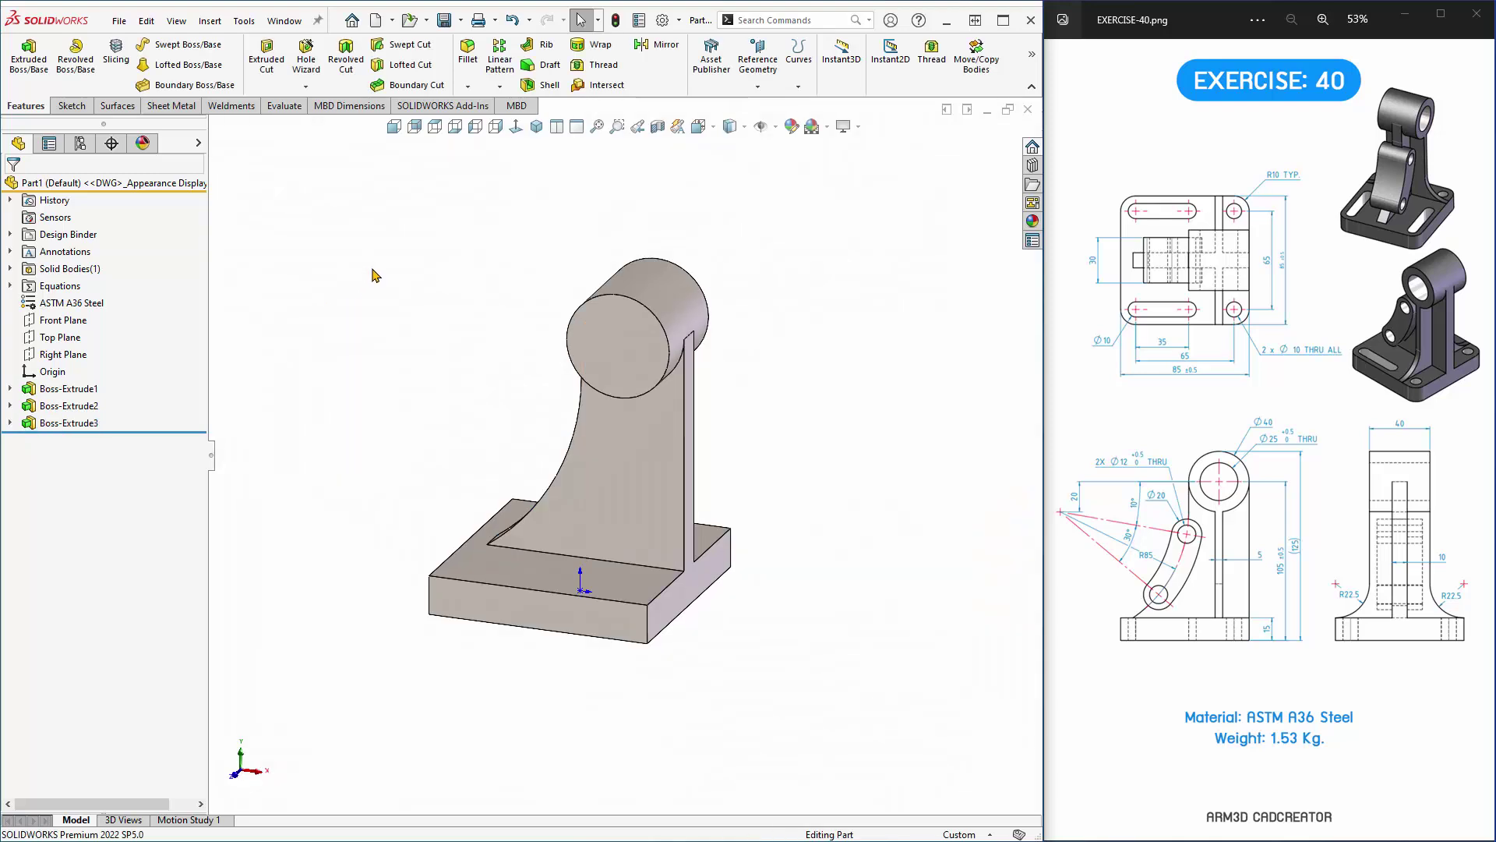
key("Left")
key("Left")
key("Left")
key("Left")
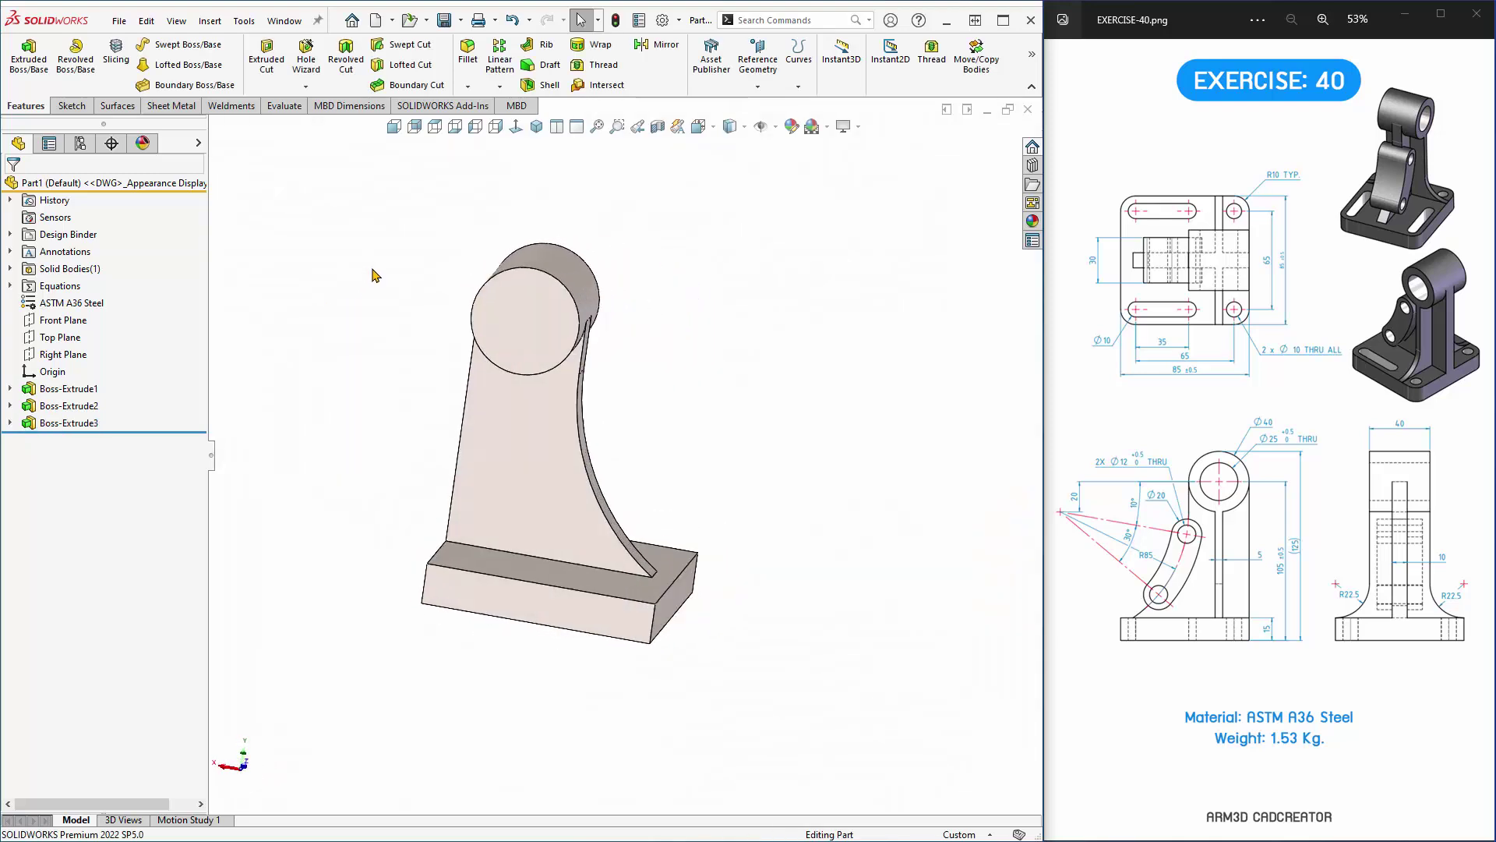
key("Left")
key("Left")
key("Left")
key("Left")
key("ctrl+7")
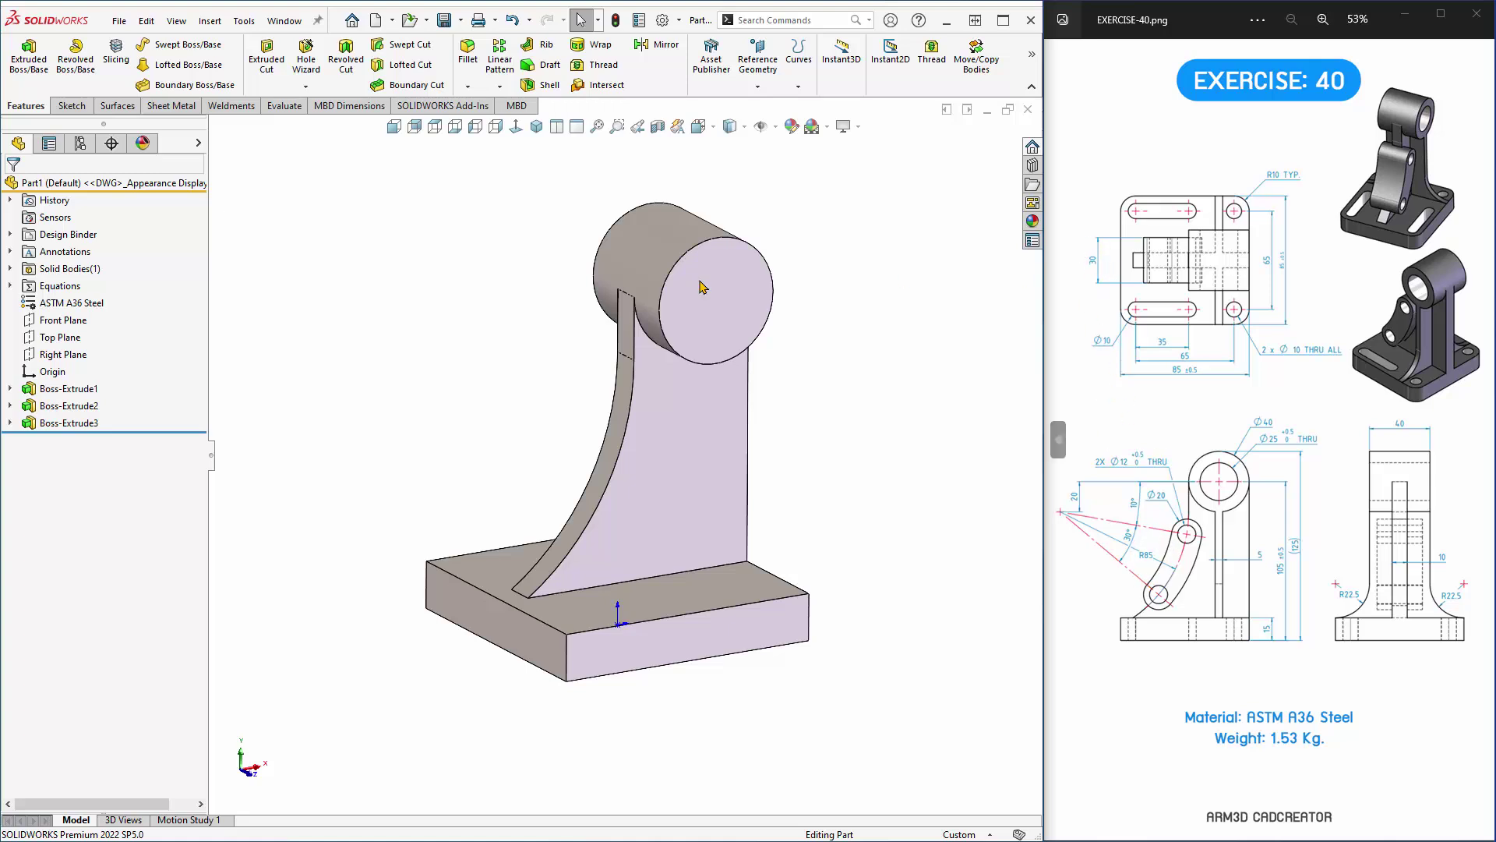
Open a Front Plane sketch viewed normal and choose the Centerpoint Arc Slot tool.
left_click(55, 319)
left_click(516, 128)
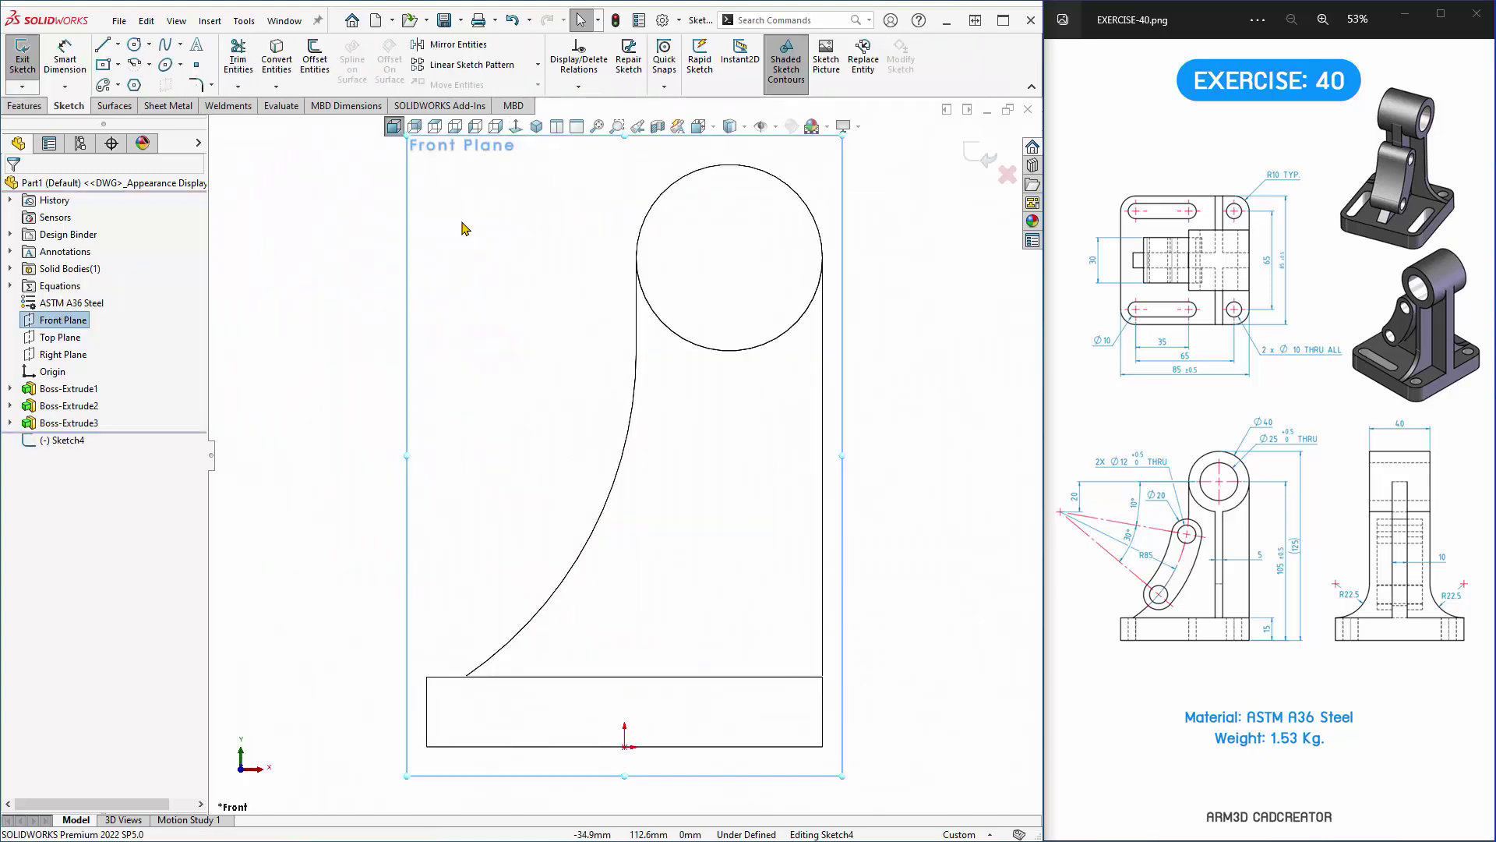
left_click(461, 229)
left_click(118, 85)
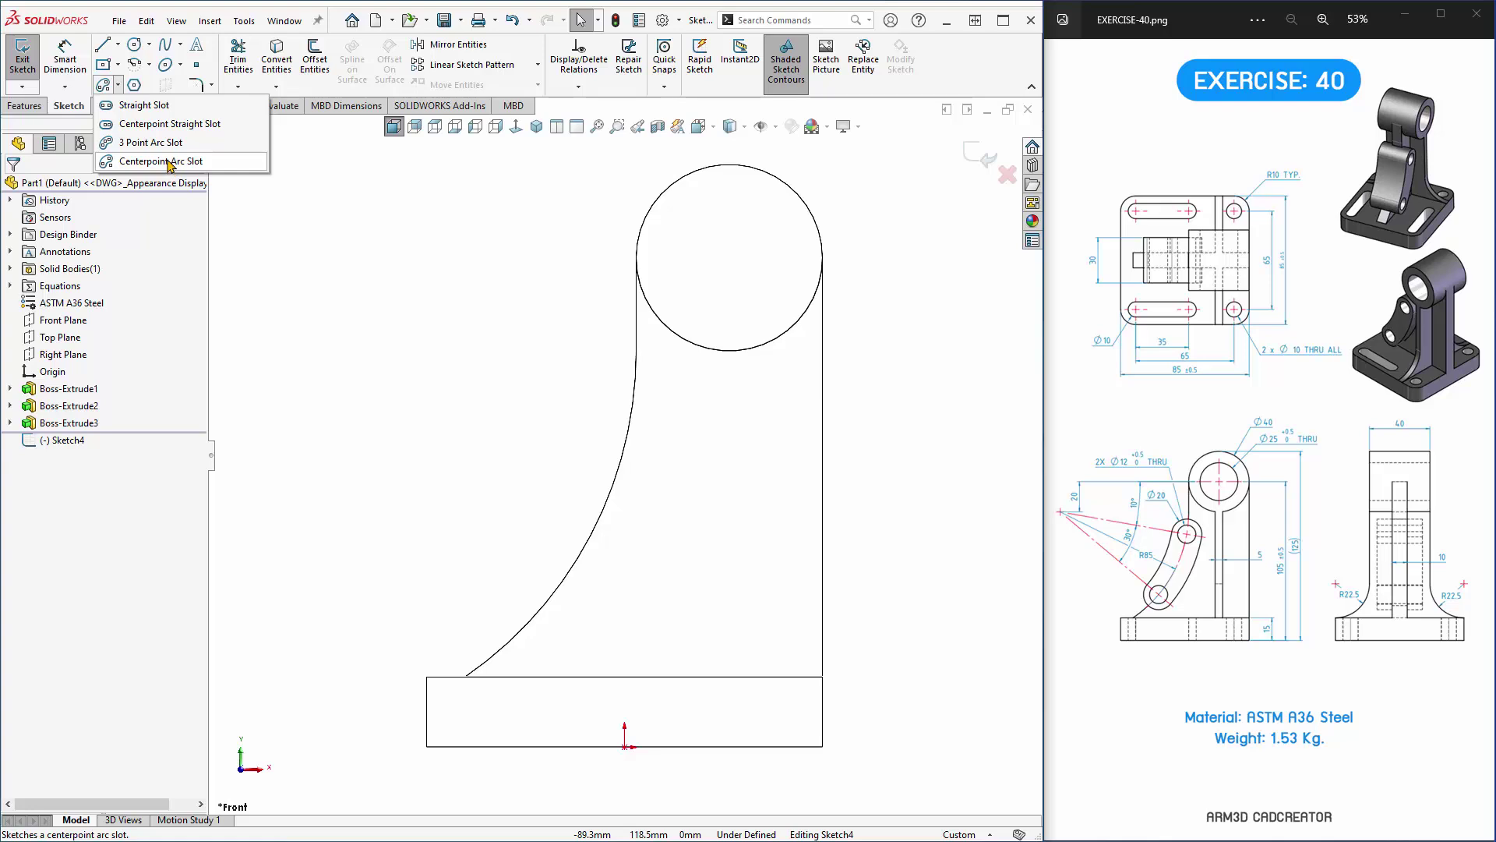
left_click(170, 162)
scroll(725, 437, "up", 3)
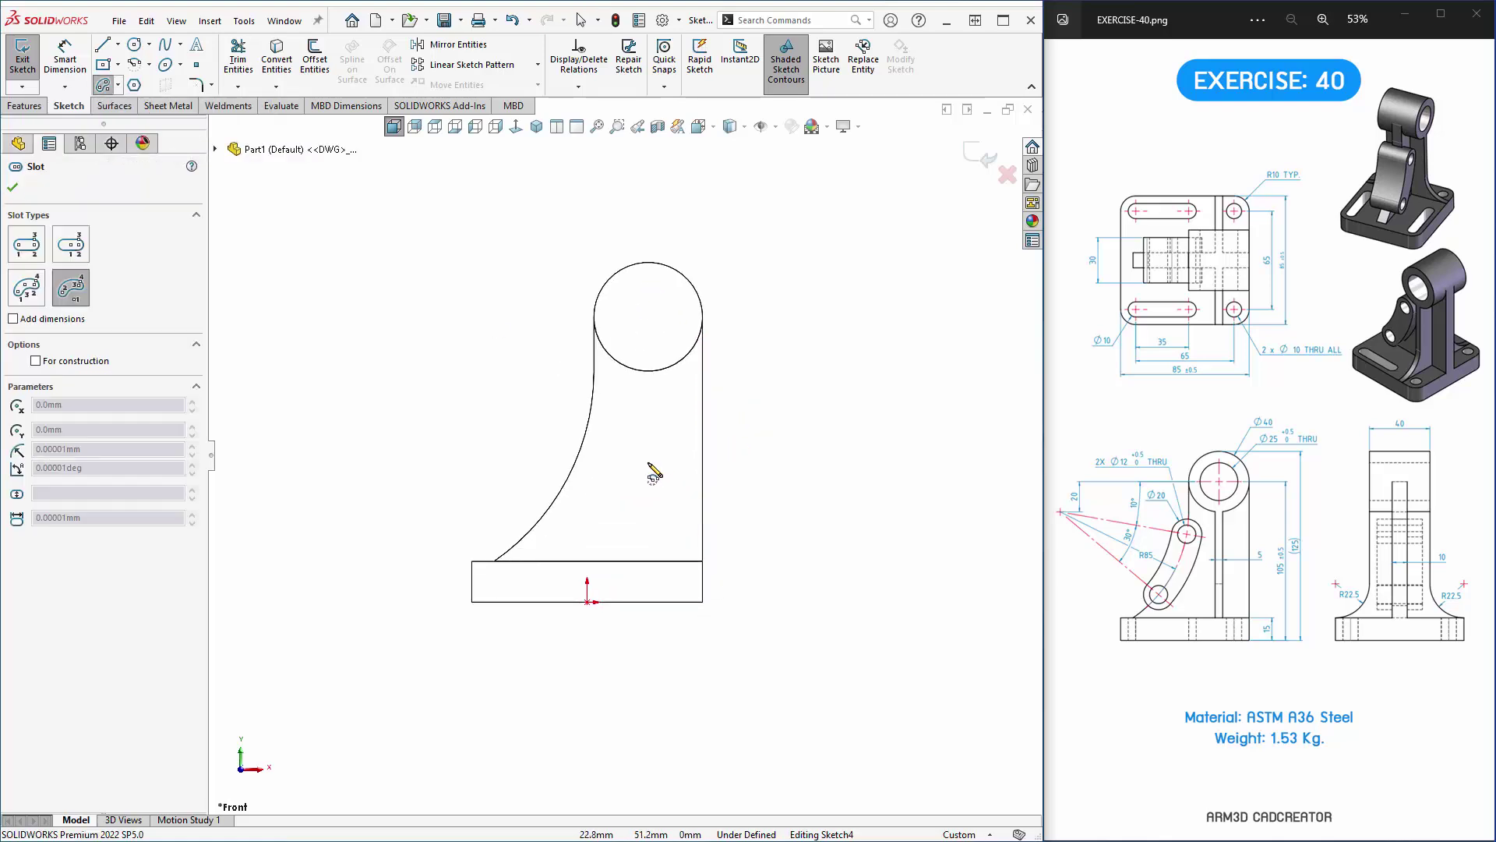
scroll(653, 473, "down", 2)
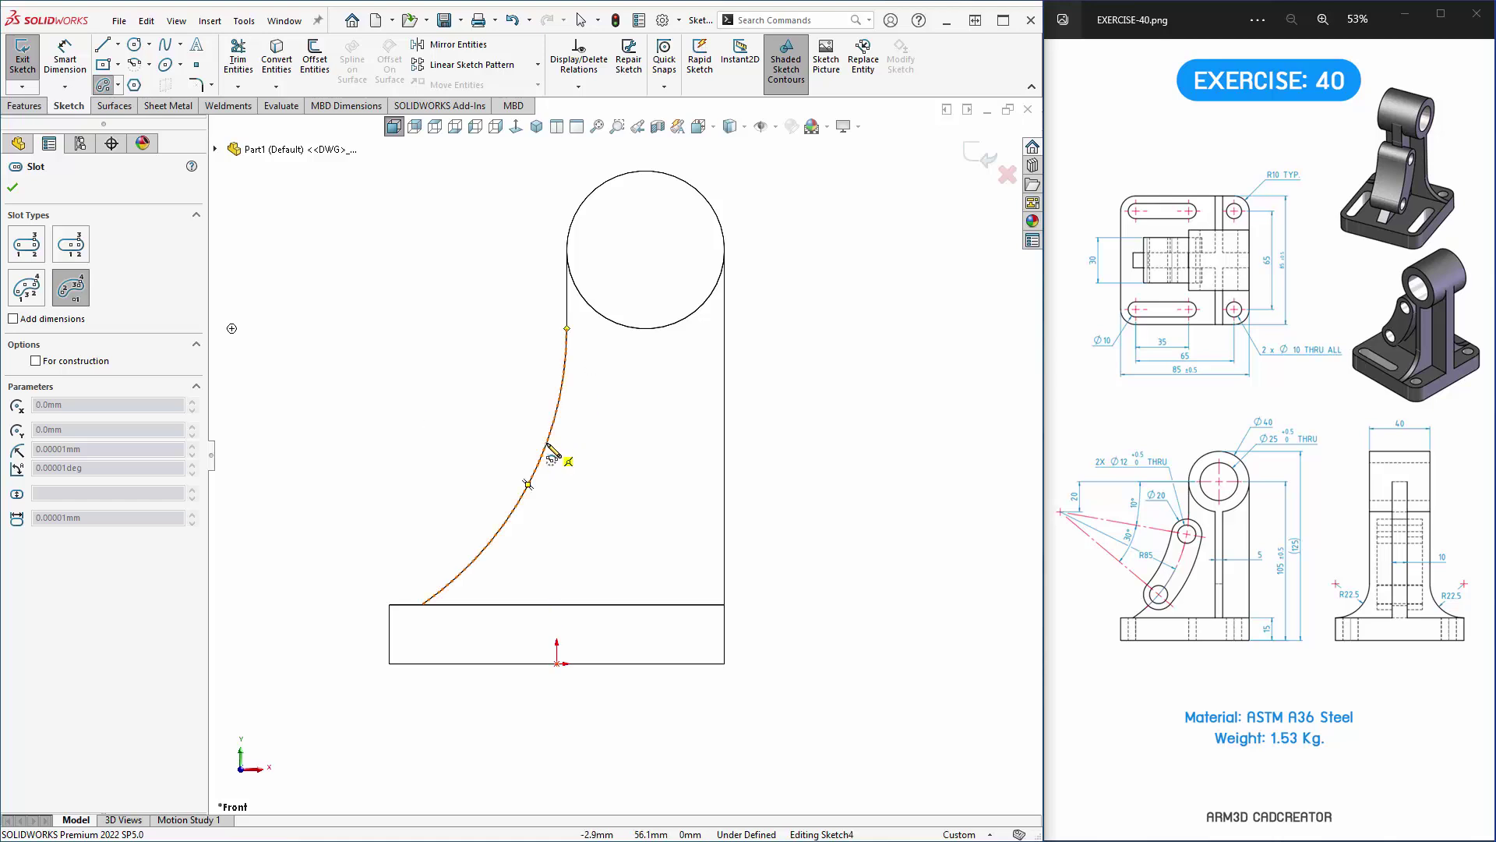
scroll(549, 451, "up", 2)
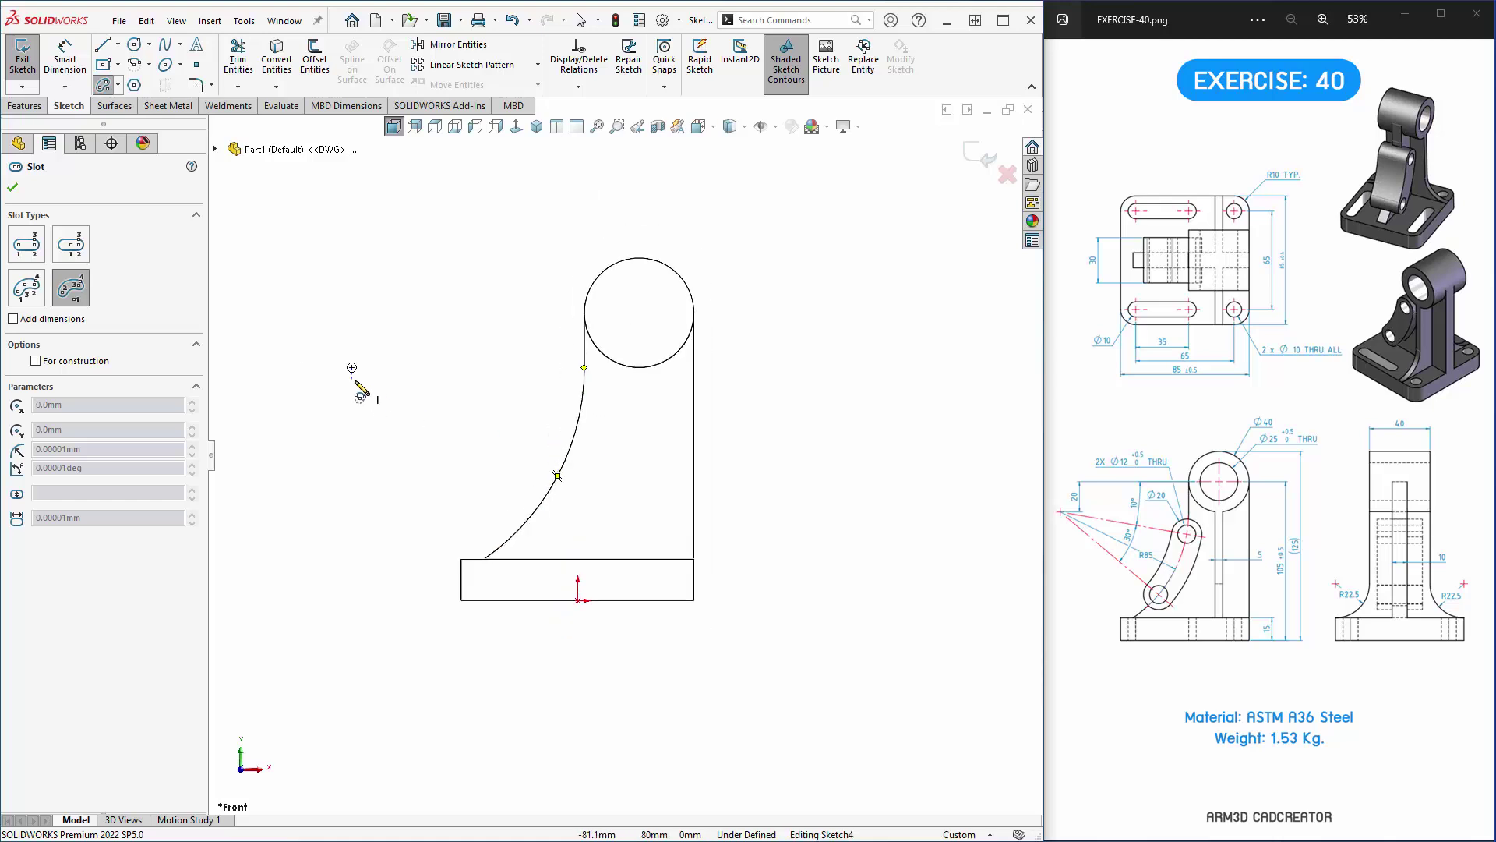
Draw an R85 arc slot about 18 mm wide along the upright's curved edge.
left_click(352, 367)
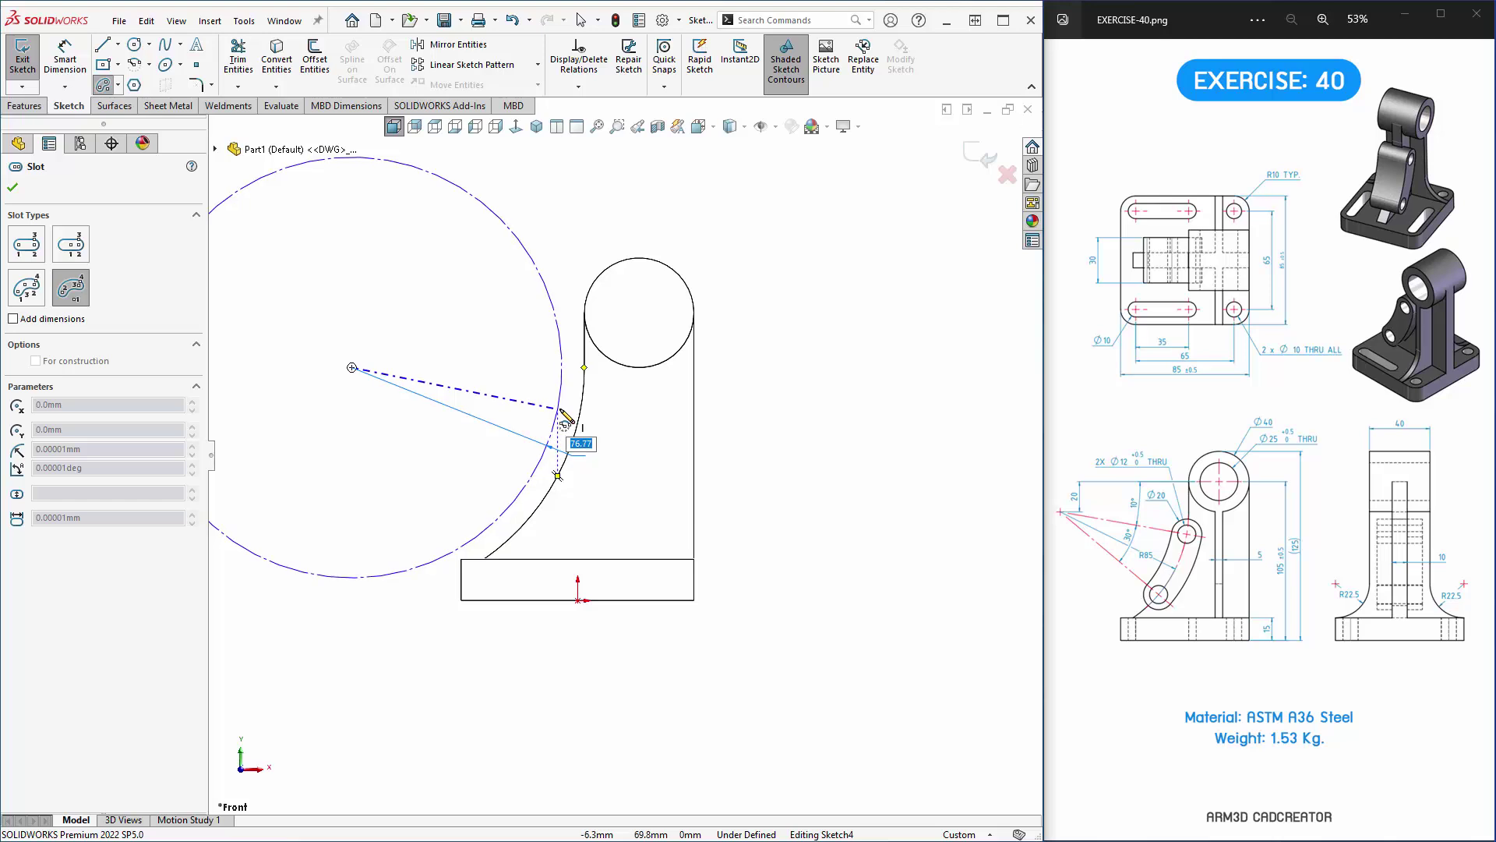
scroll(563, 417, "down", 1)
scroll(569, 418, "down", 1)
scroll(575, 418, "down", 1)
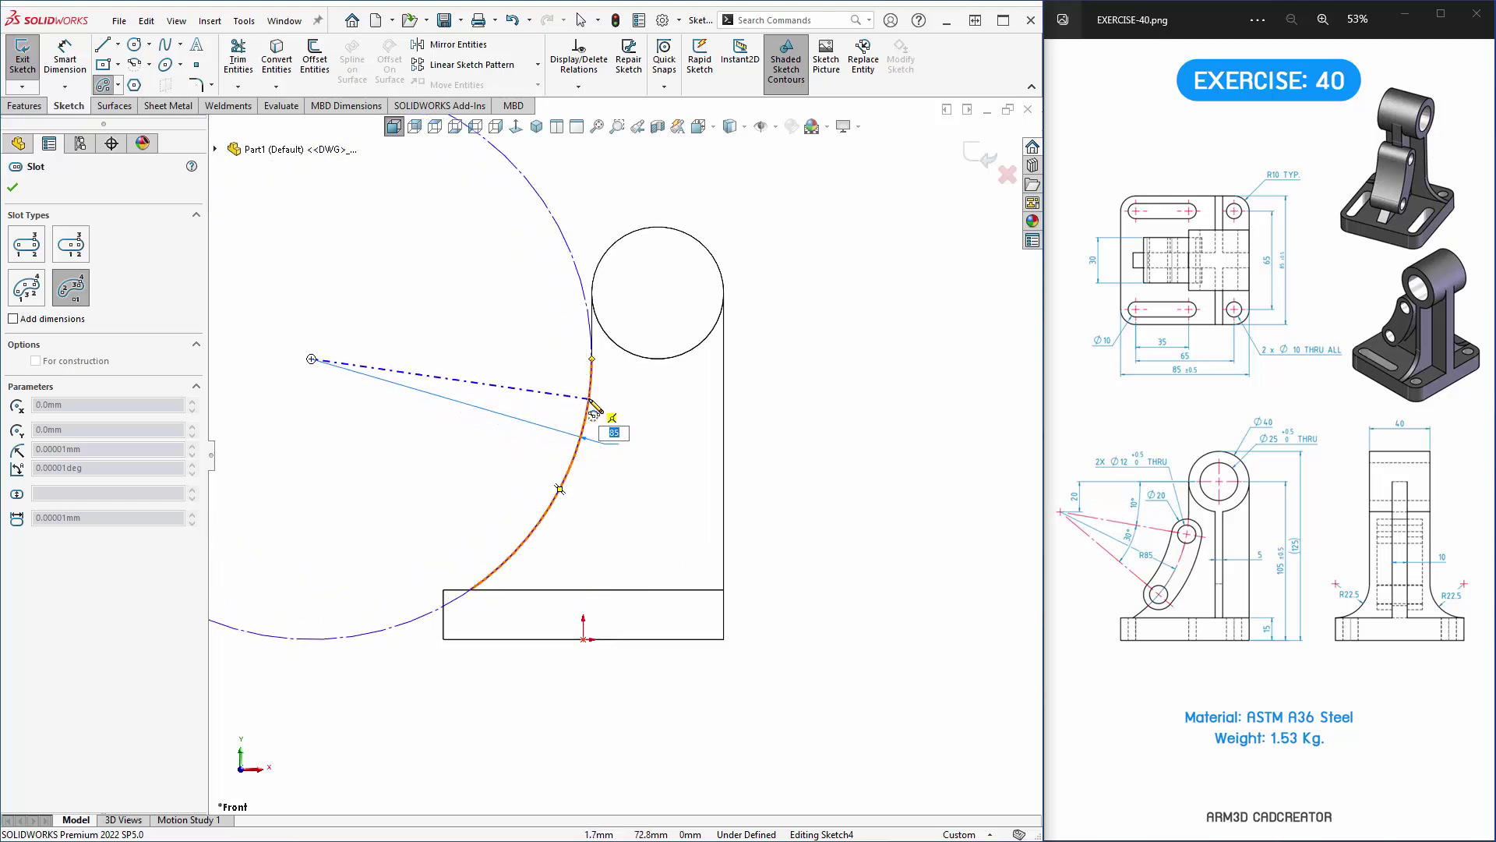
left_click(592, 403)
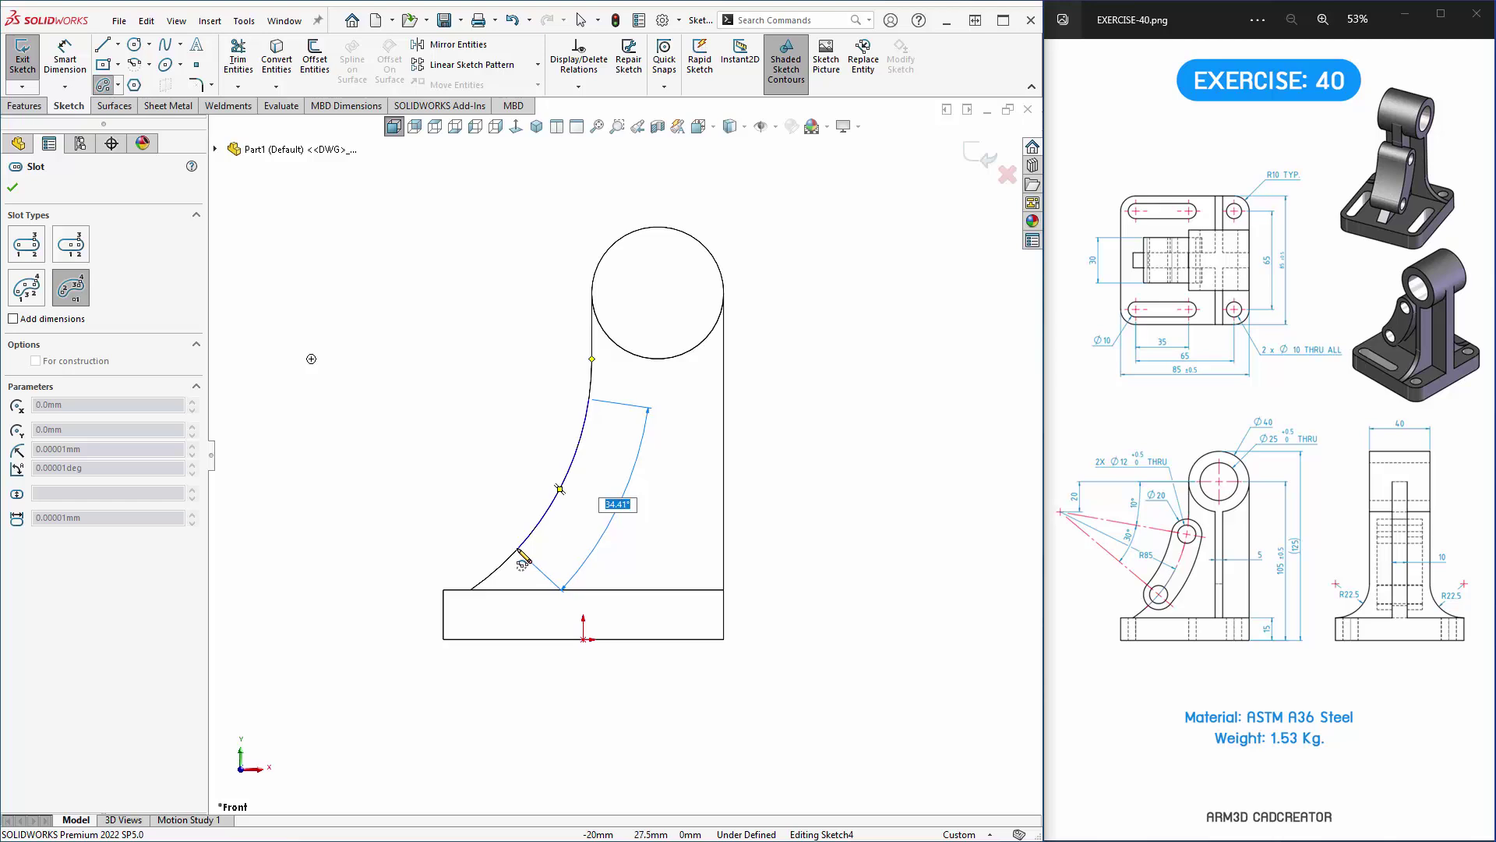
left_click(516, 553)
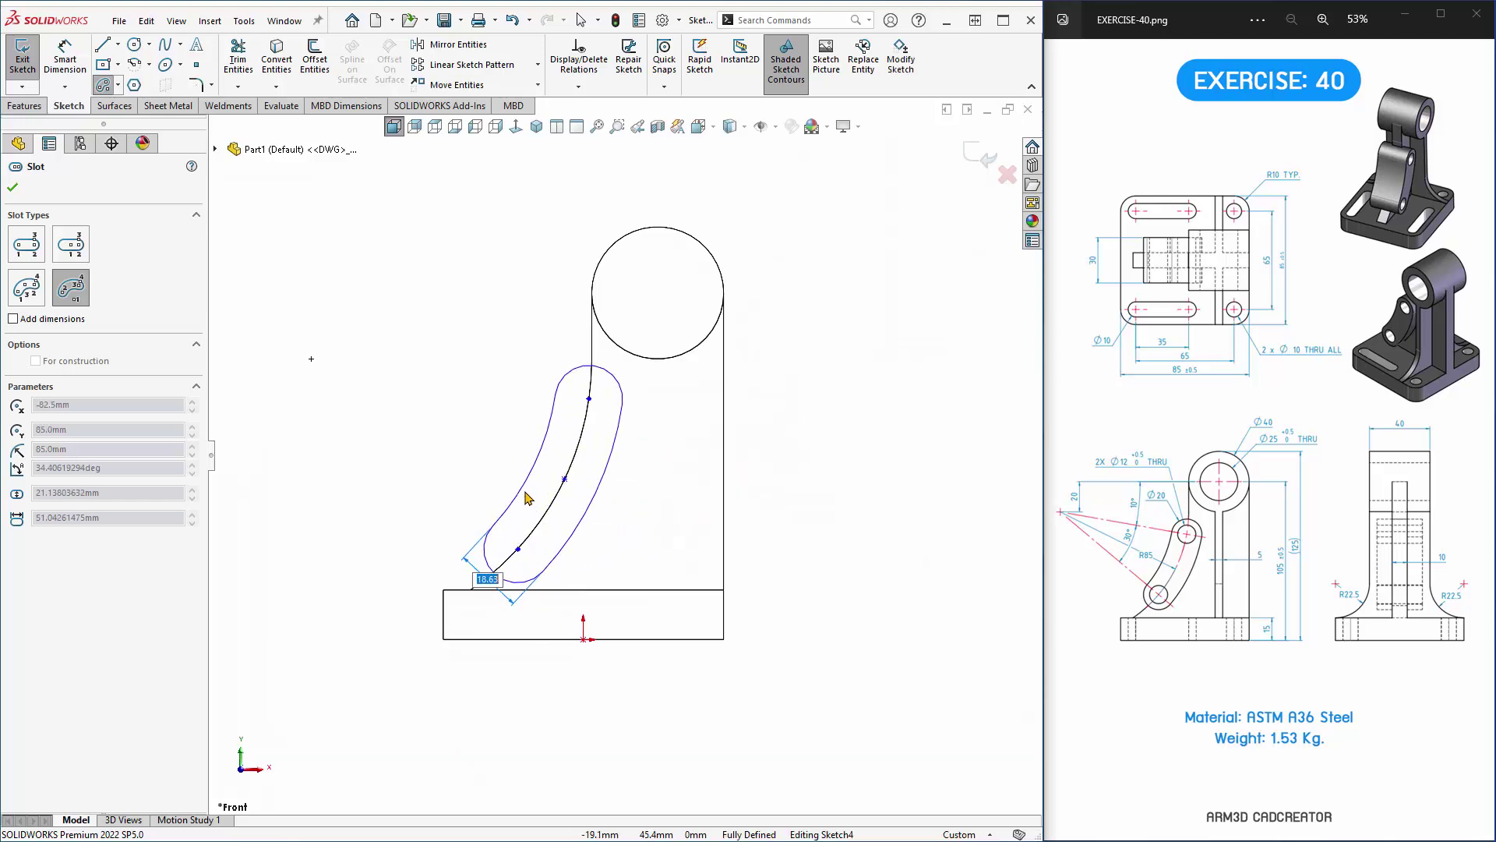
left_click(500, 526)
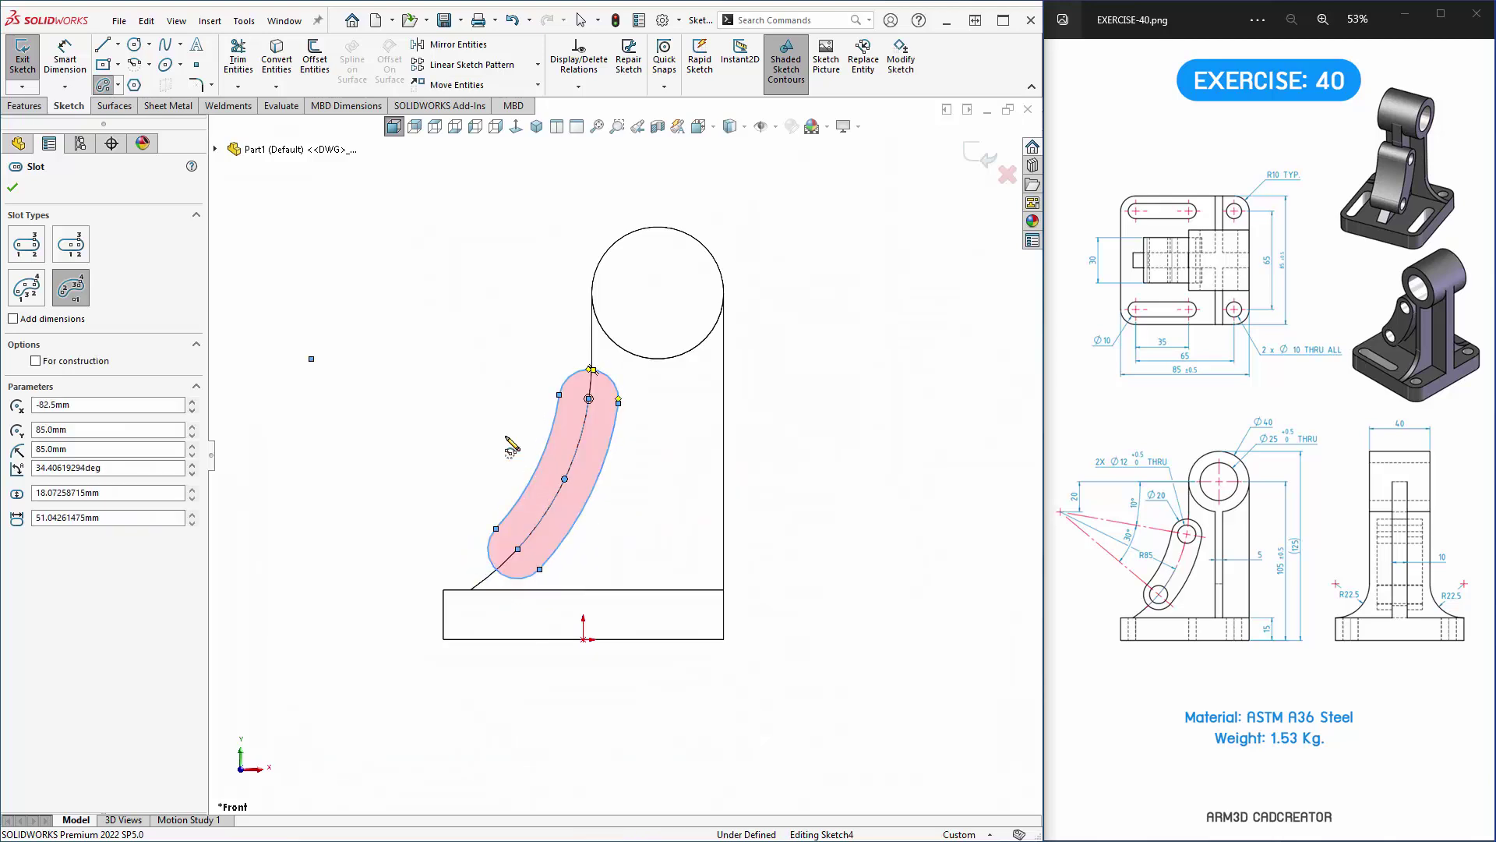
scroll(503, 519, "down", 1)
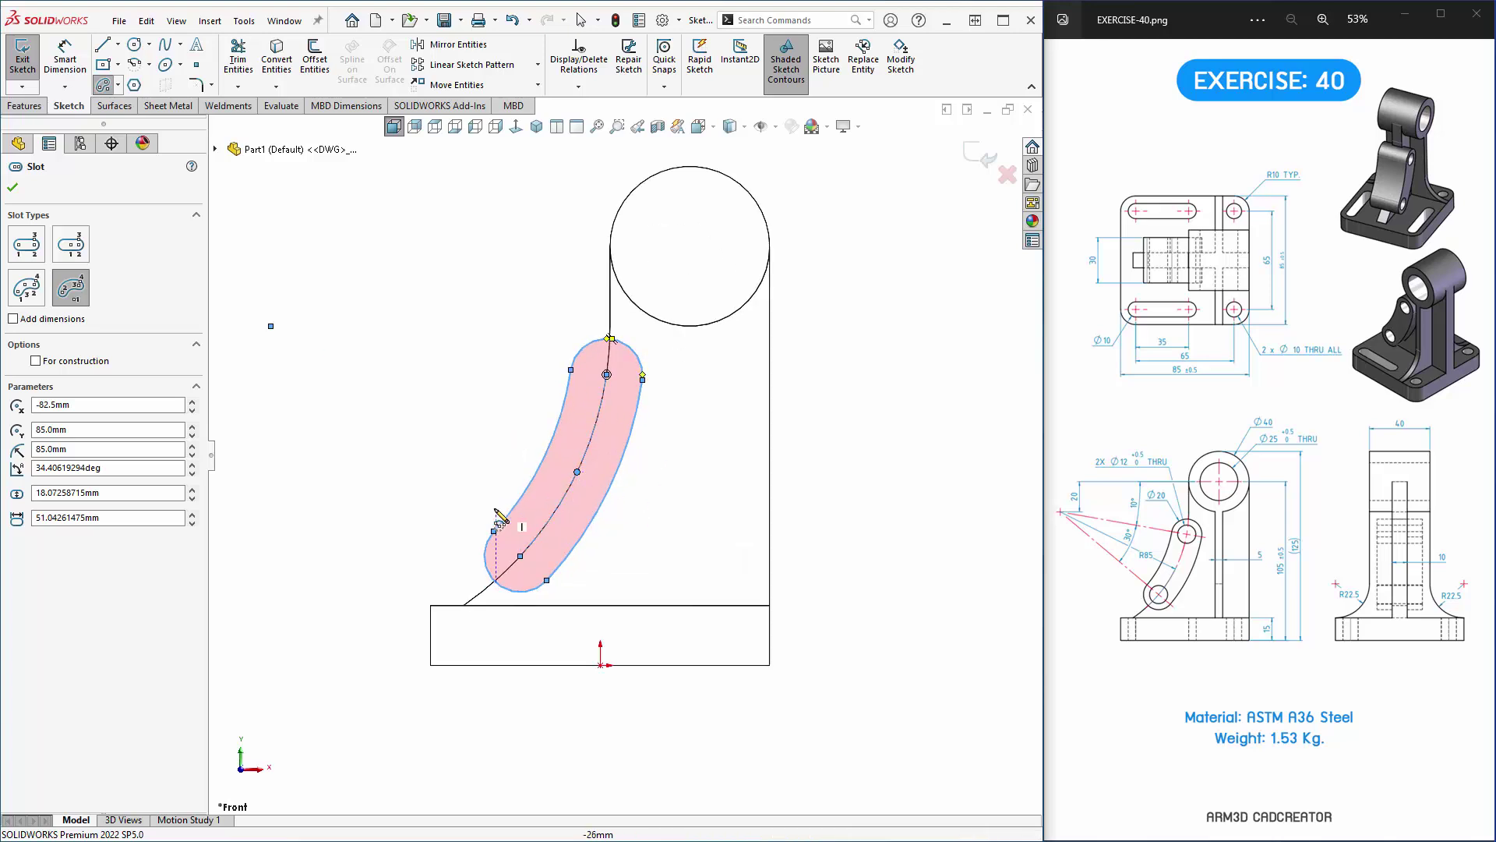
key("Escape")
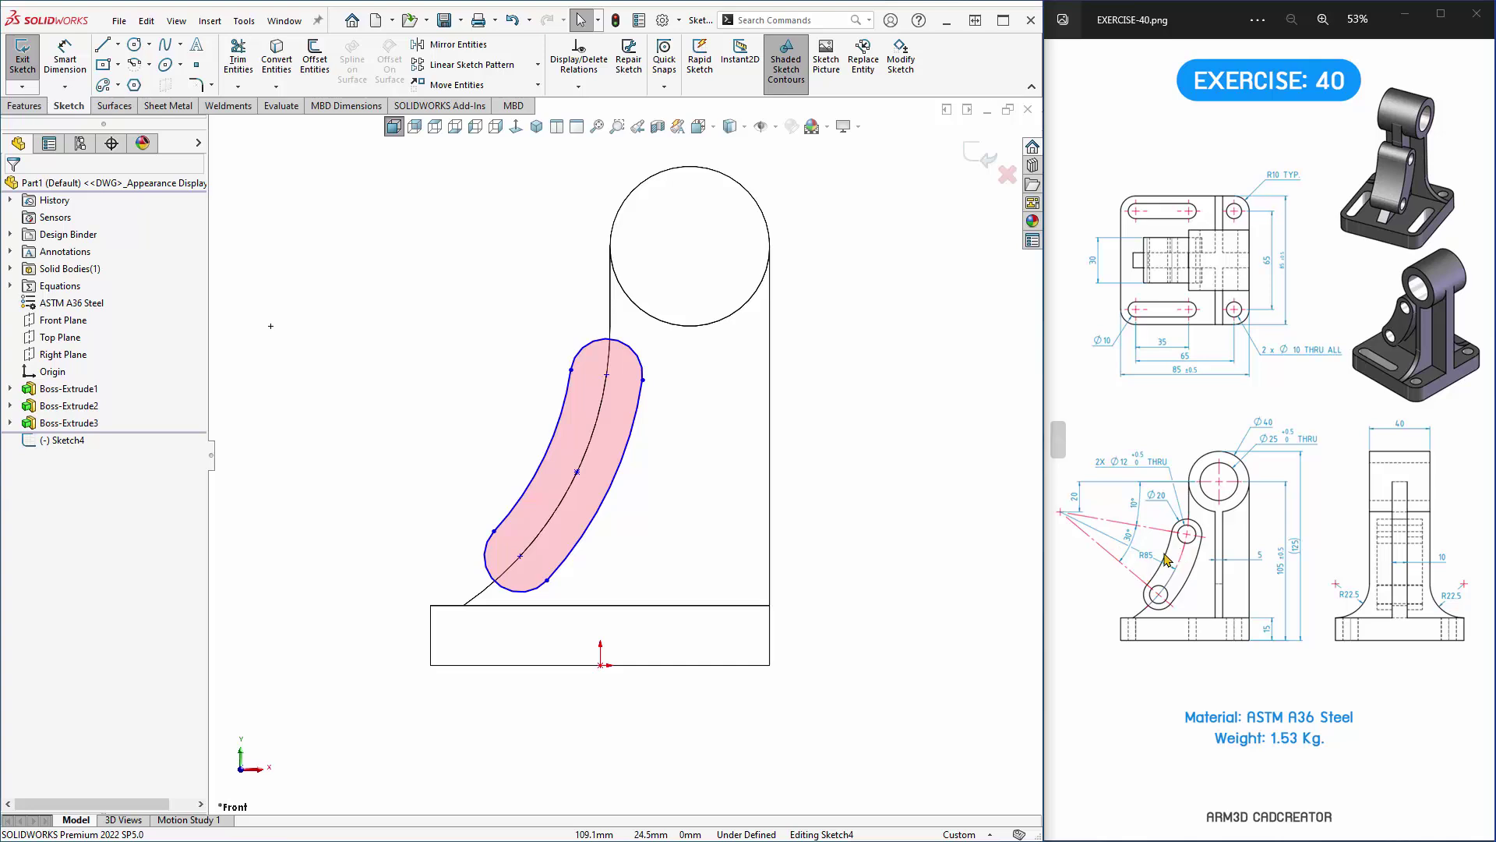
Draw a horizontal centerline from the slot's arc centre out to the right.
left_click(119, 47)
left_click(133, 84)
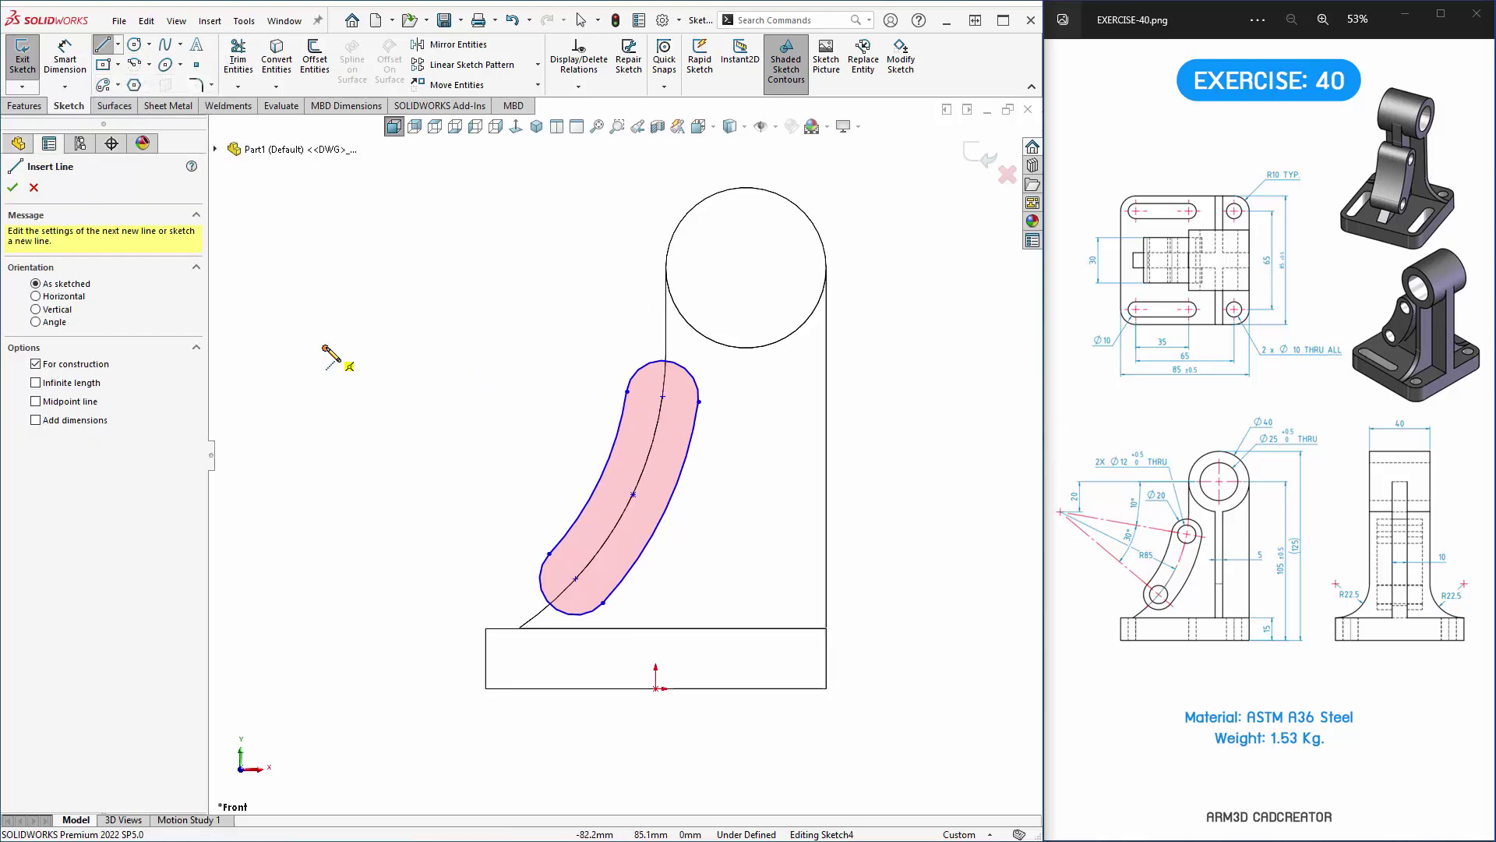
left_click(324, 347)
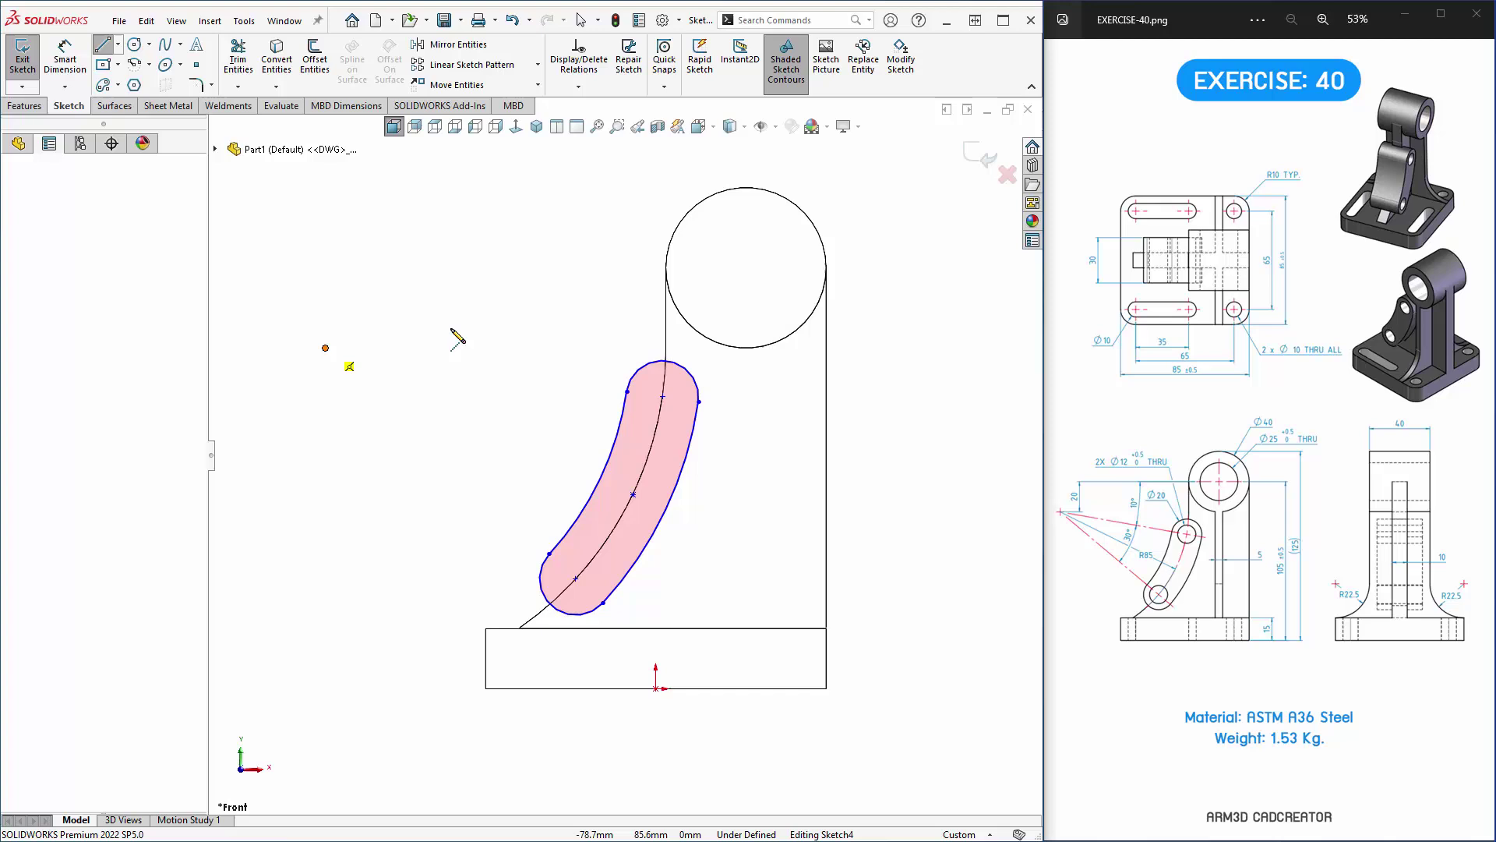
left_click(509, 347)
key("Escape")
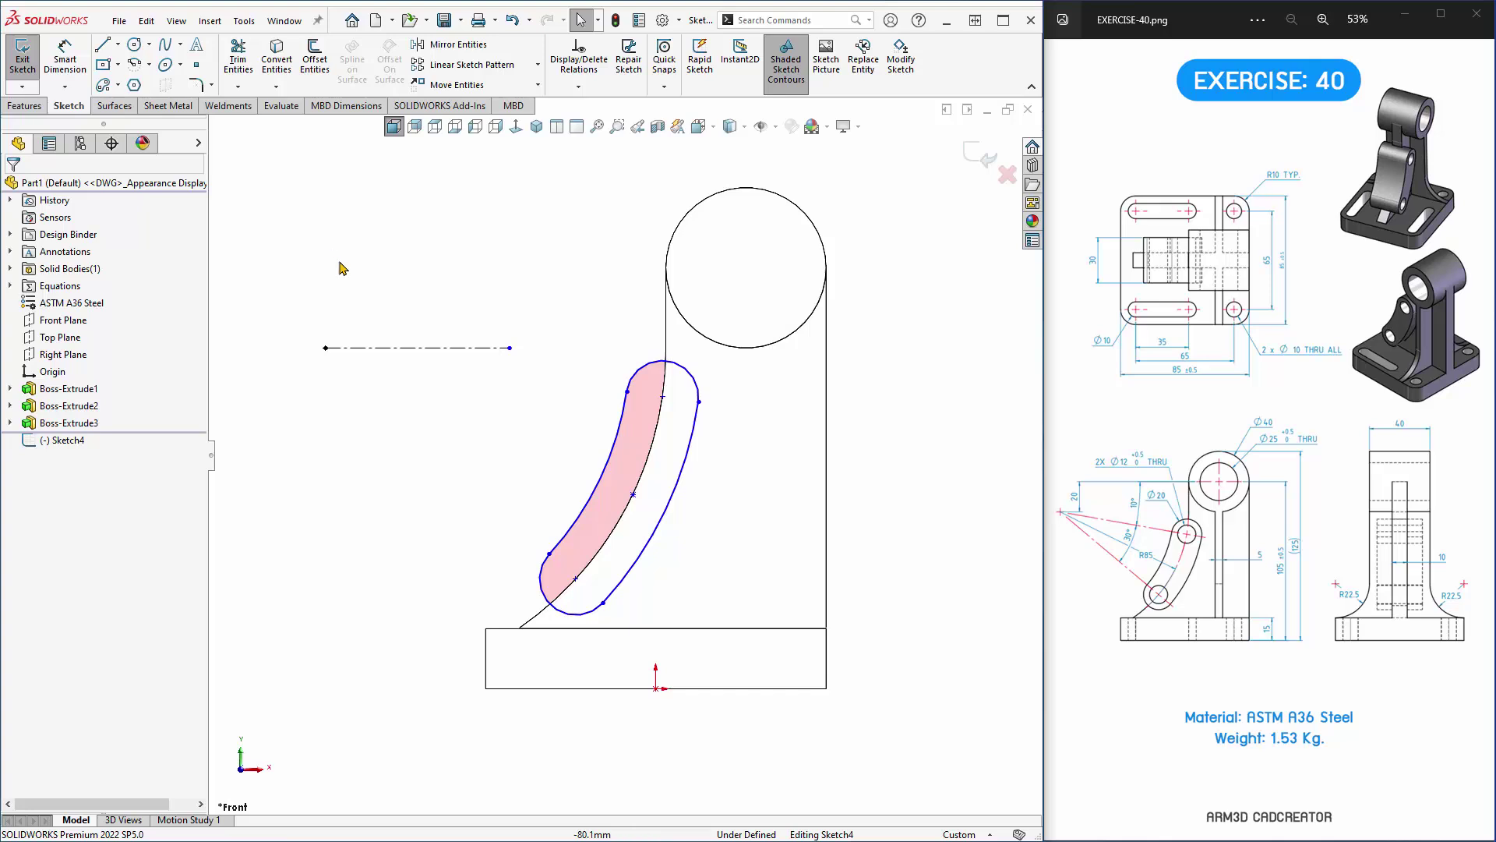
Dimension the slot's upper end at 10° to the centerline.
key("d")
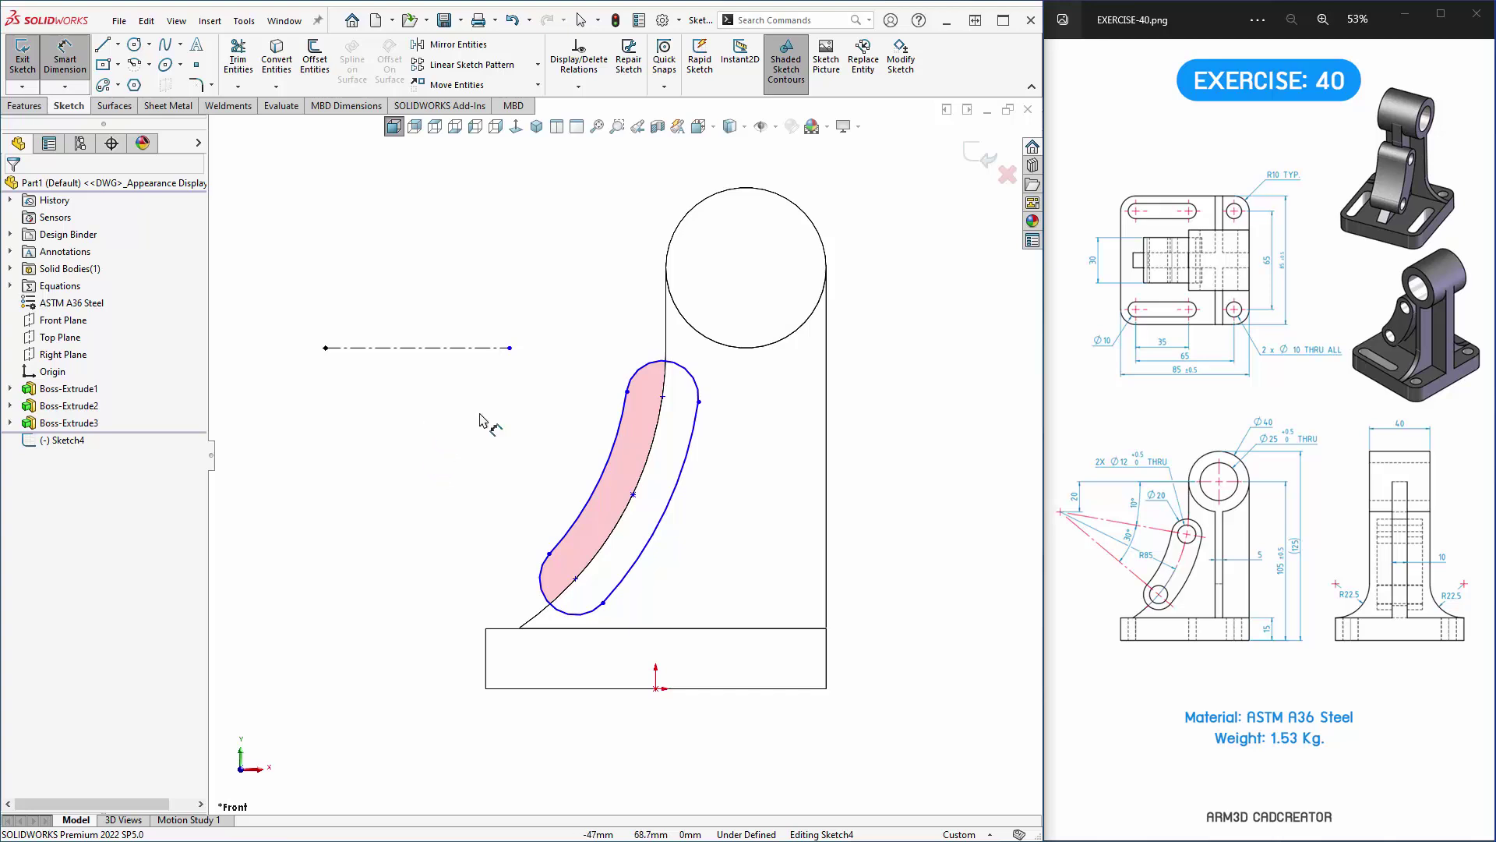
left_click(326, 348)
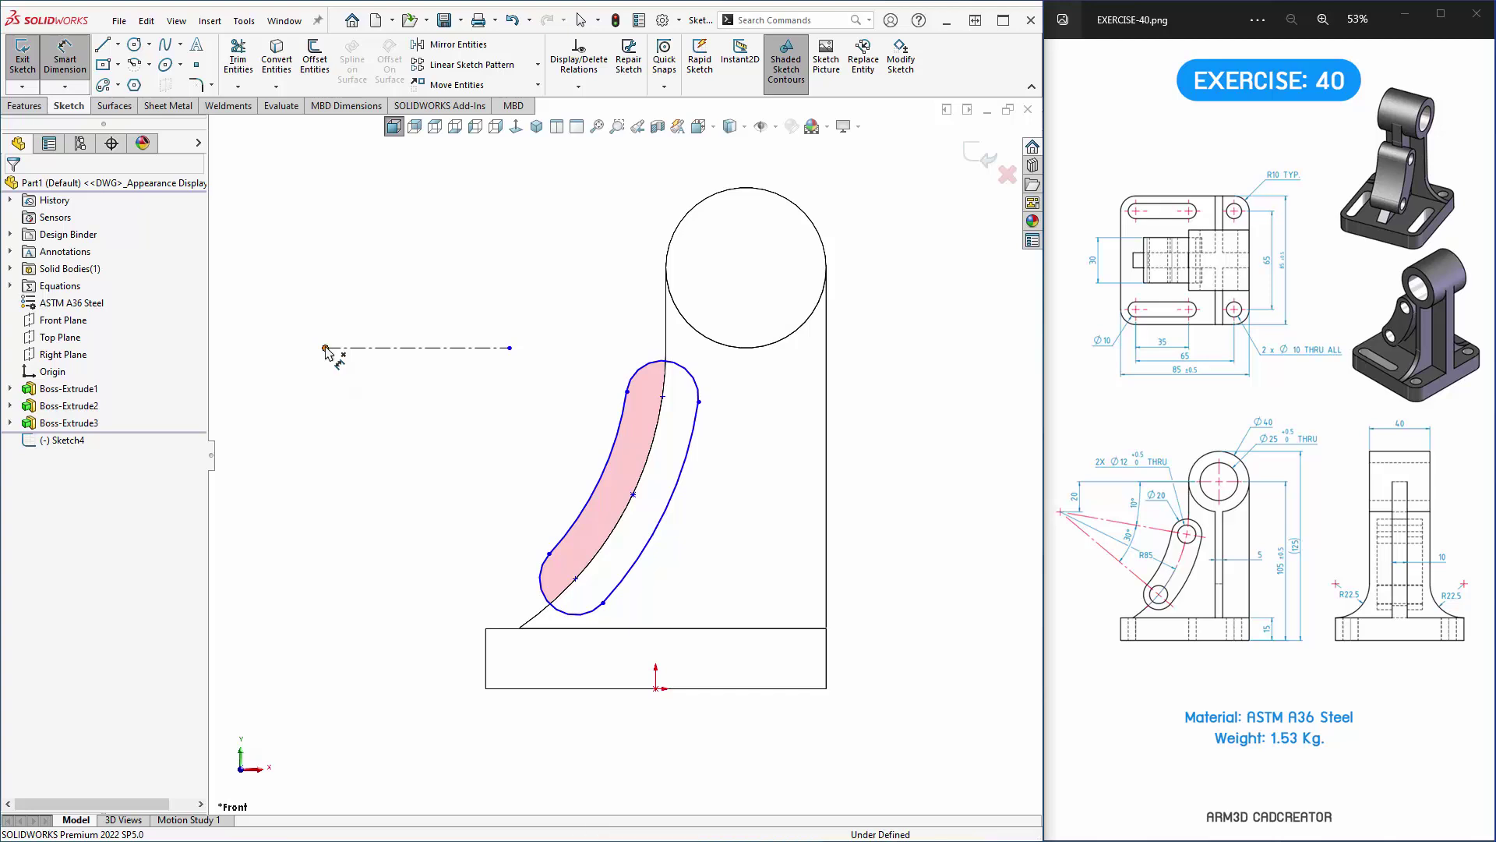
left_click(510, 349)
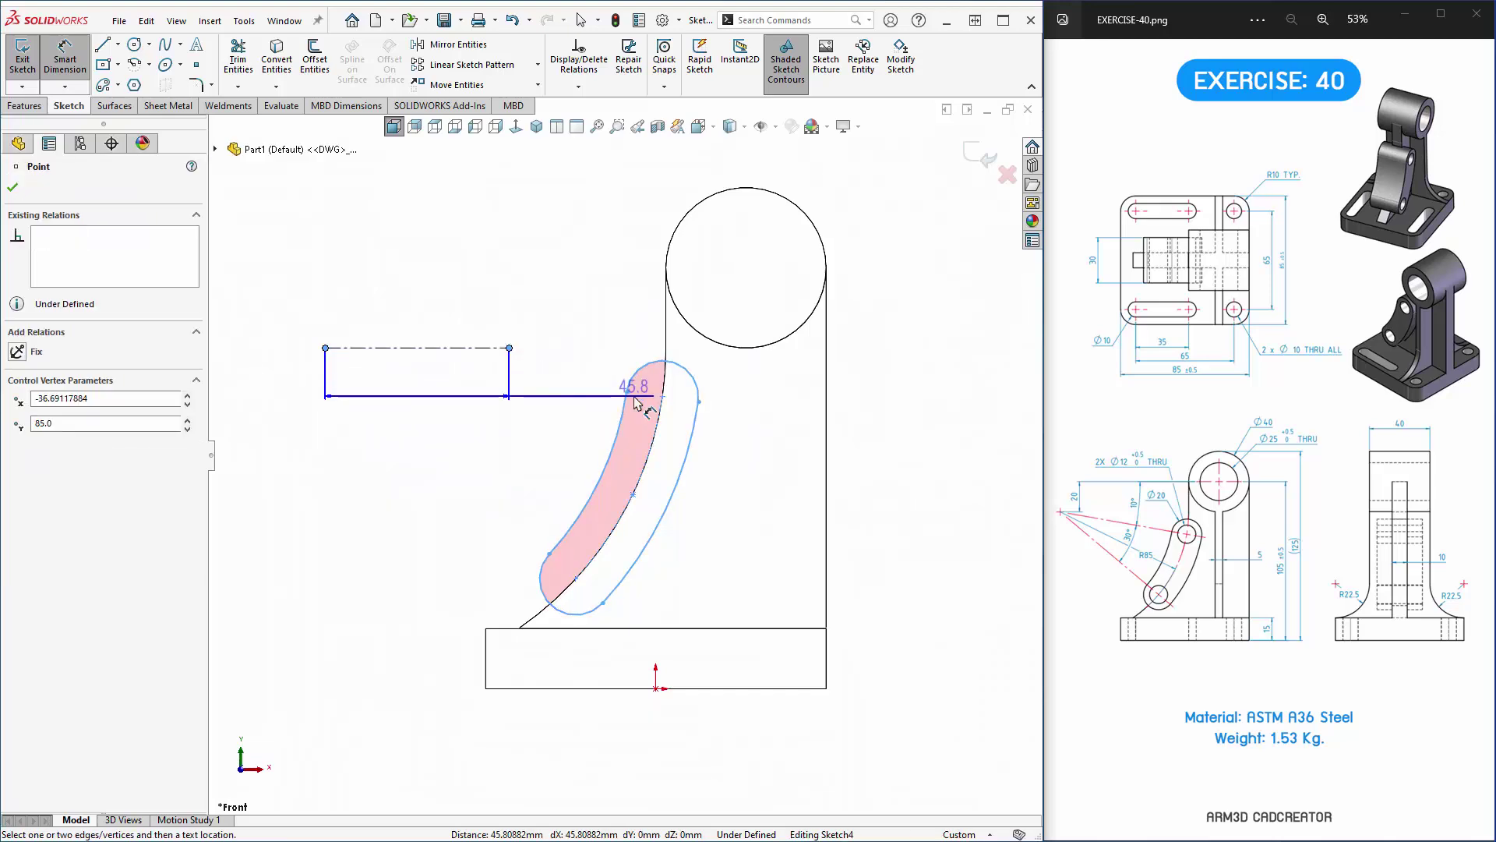
left_click(657, 392)
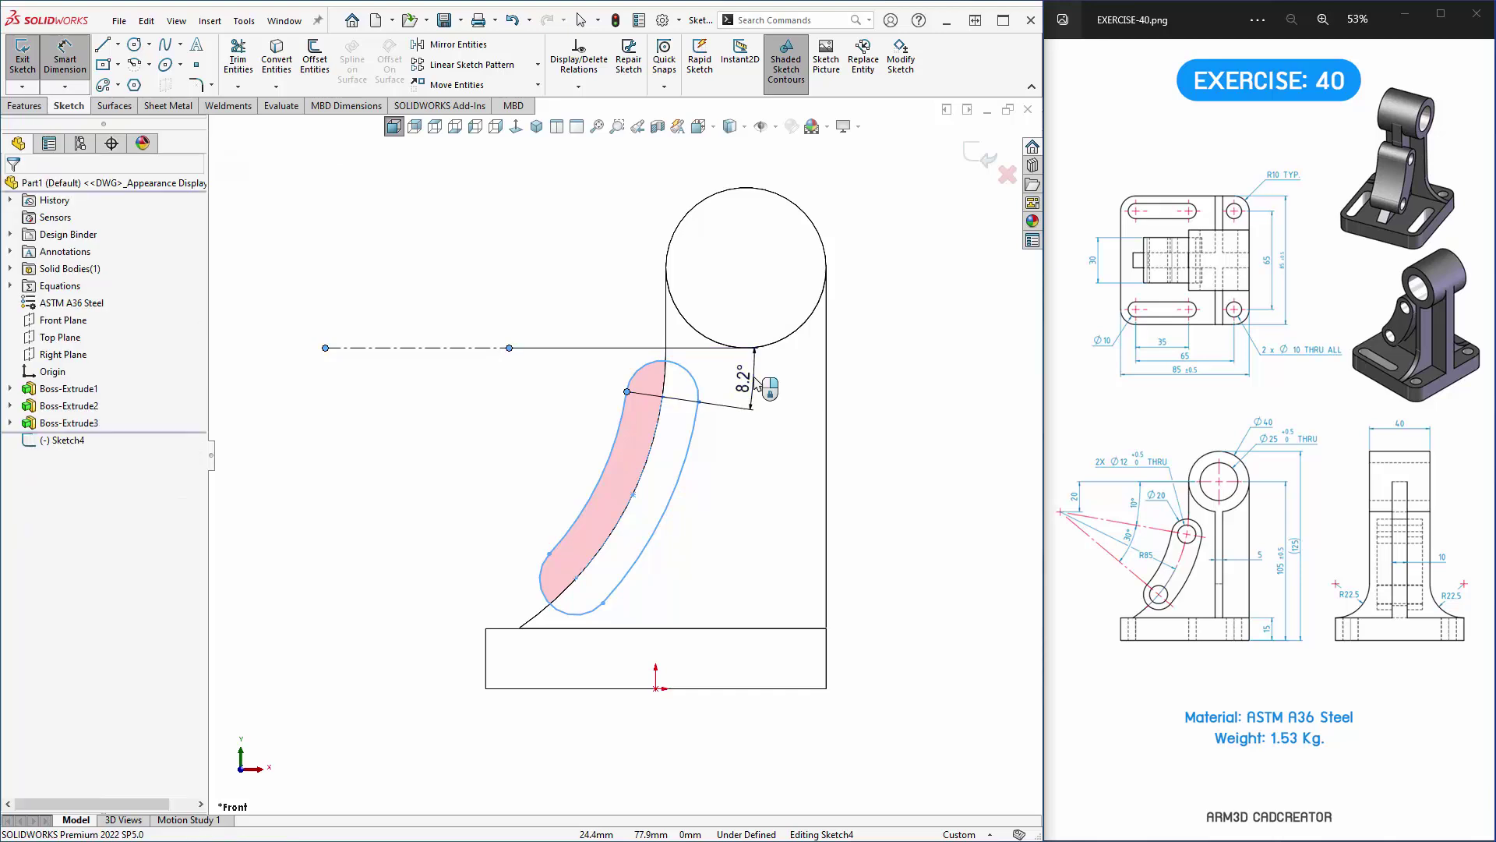
left_click(756, 383)
type("10")
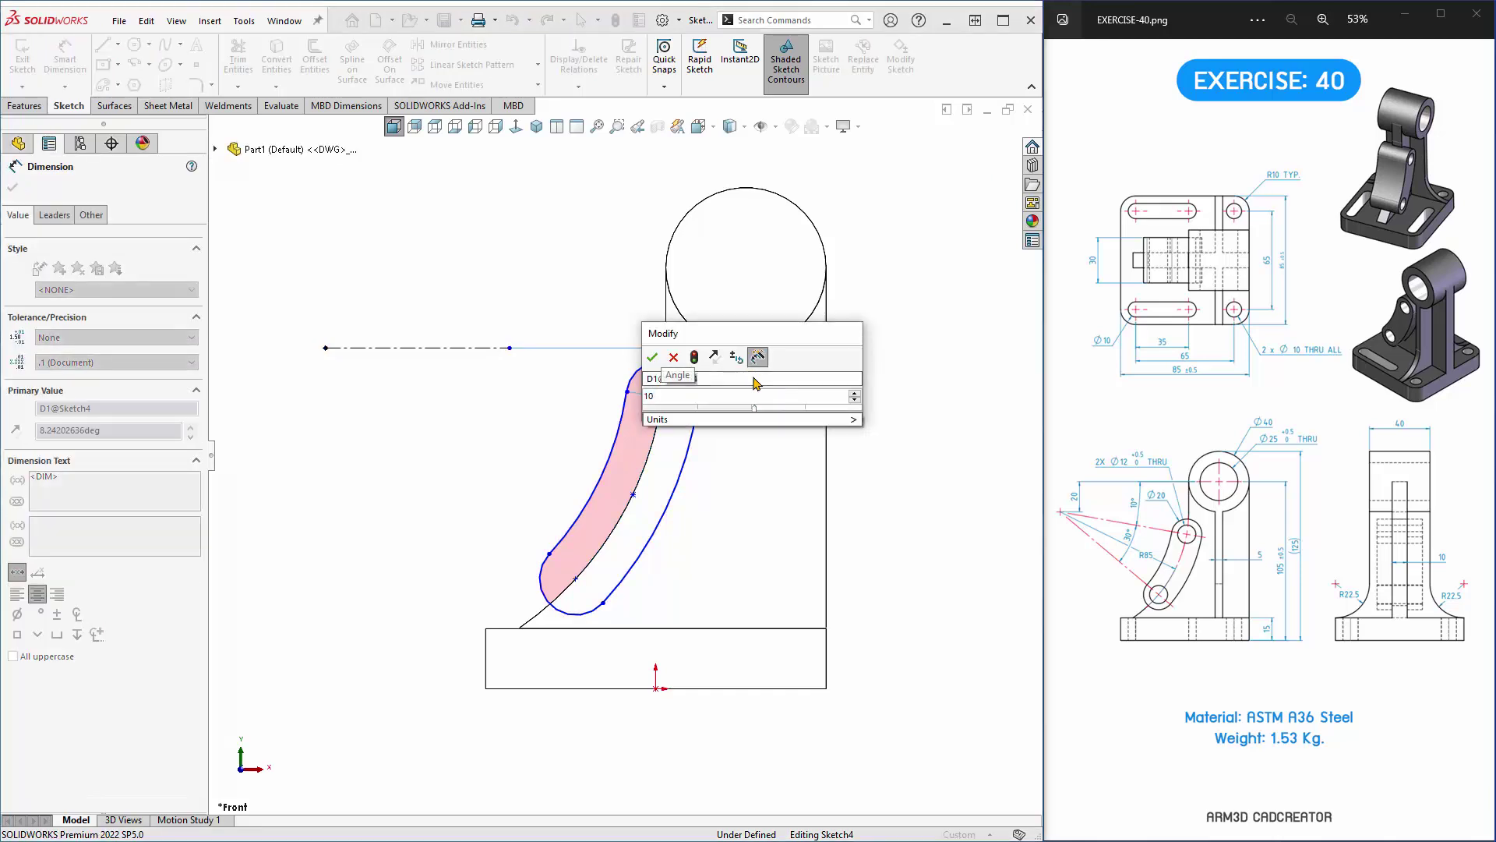
key("Return")
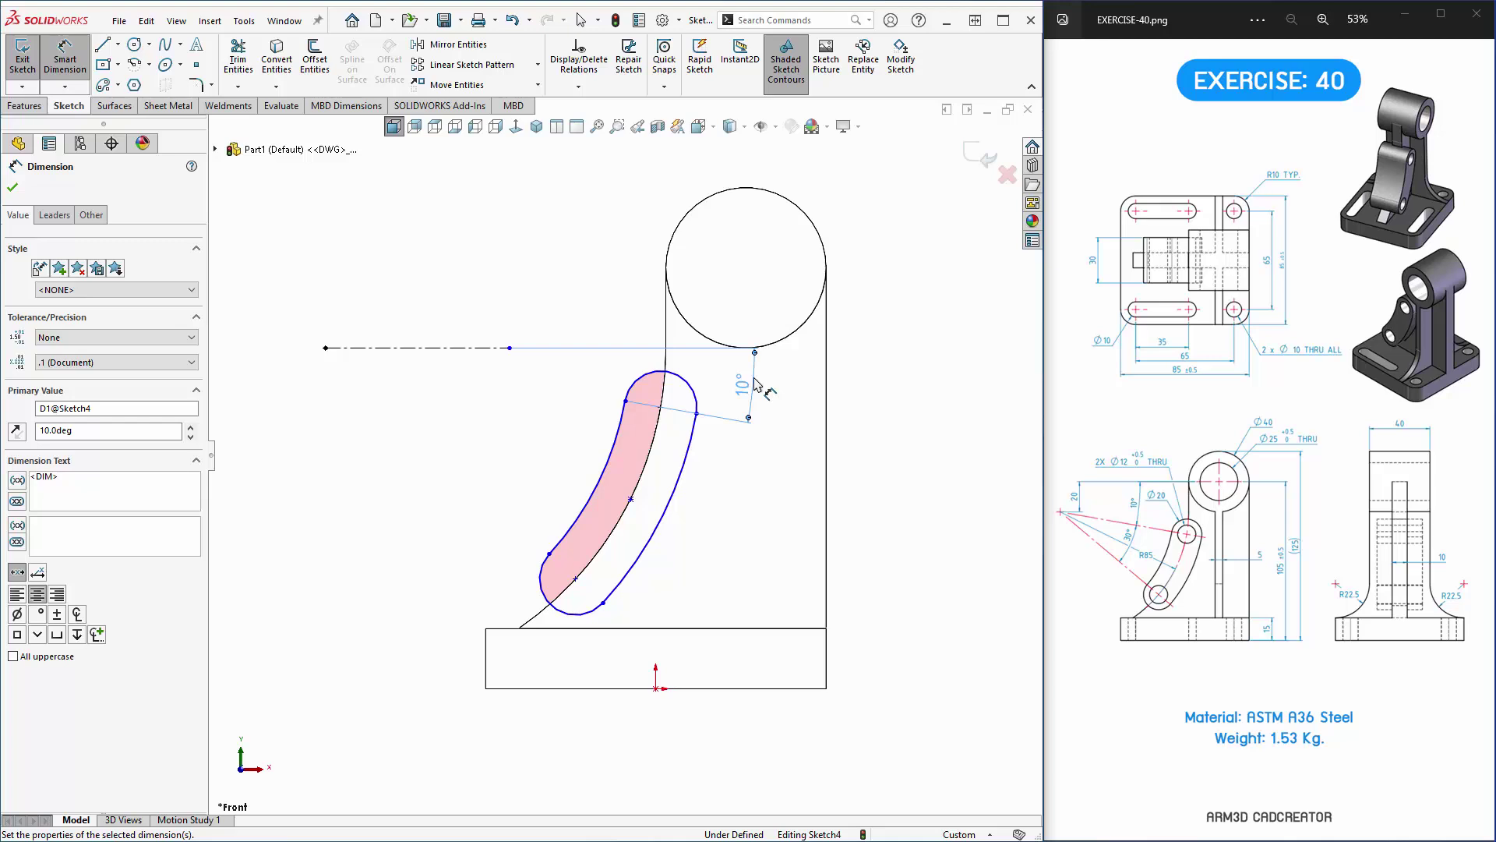
key("Escape")
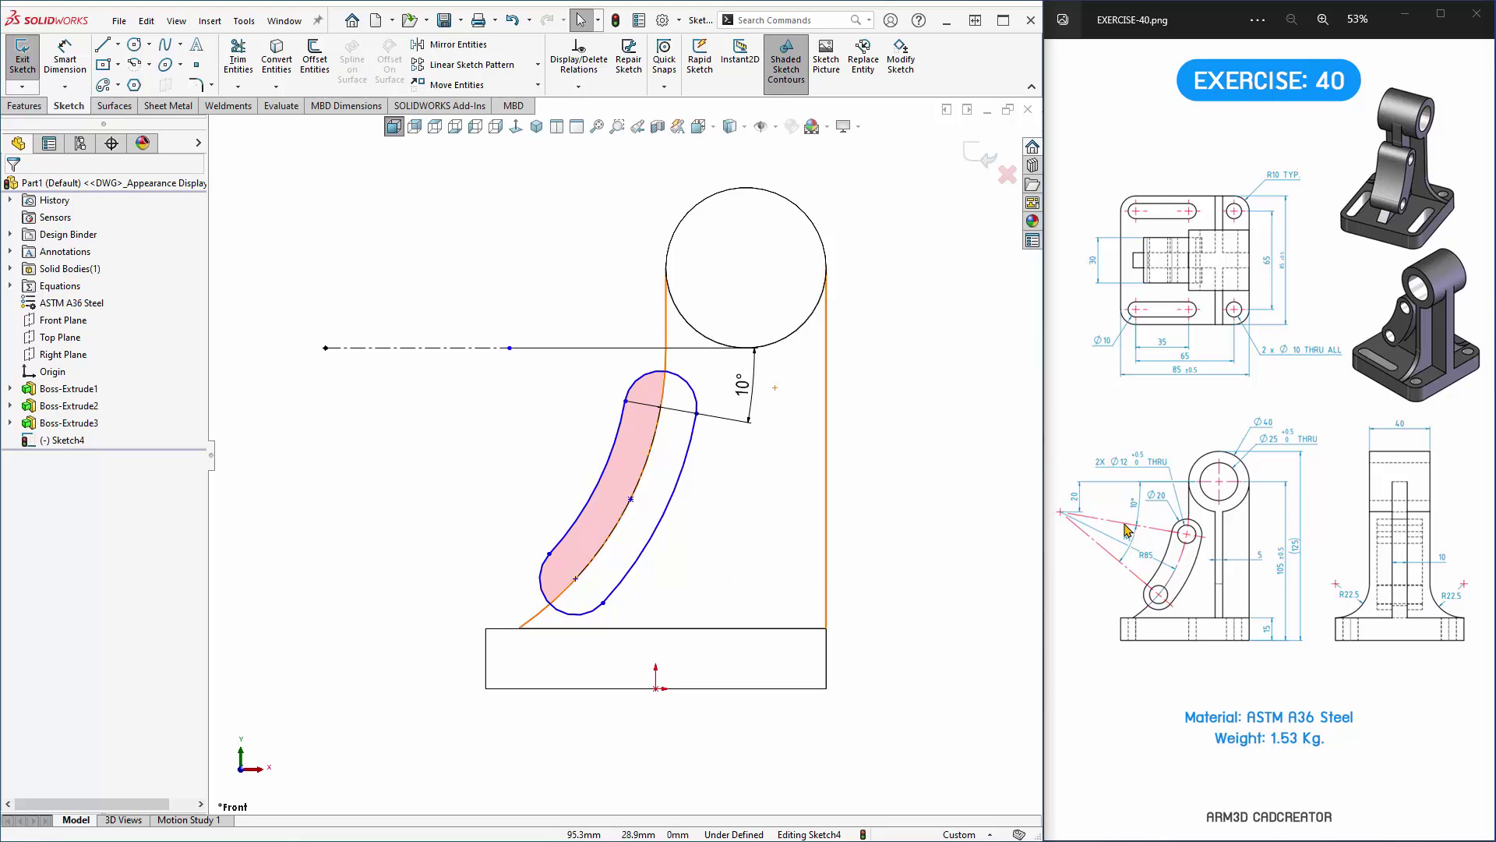
Dimension the slot's span between its upper and lower ends to 30°.
left_click(65, 58)
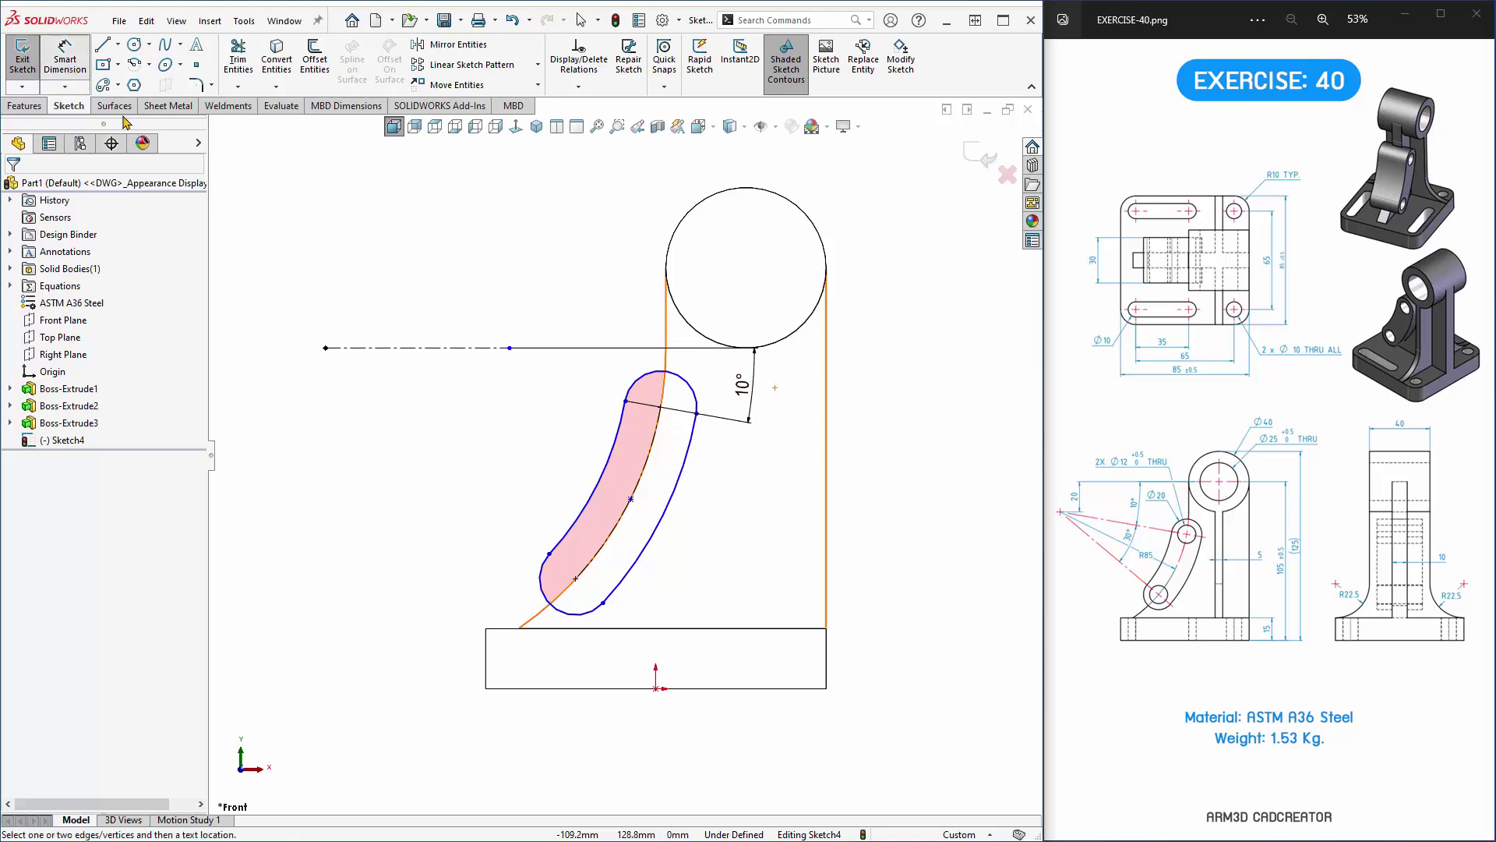
left_click(325, 348)
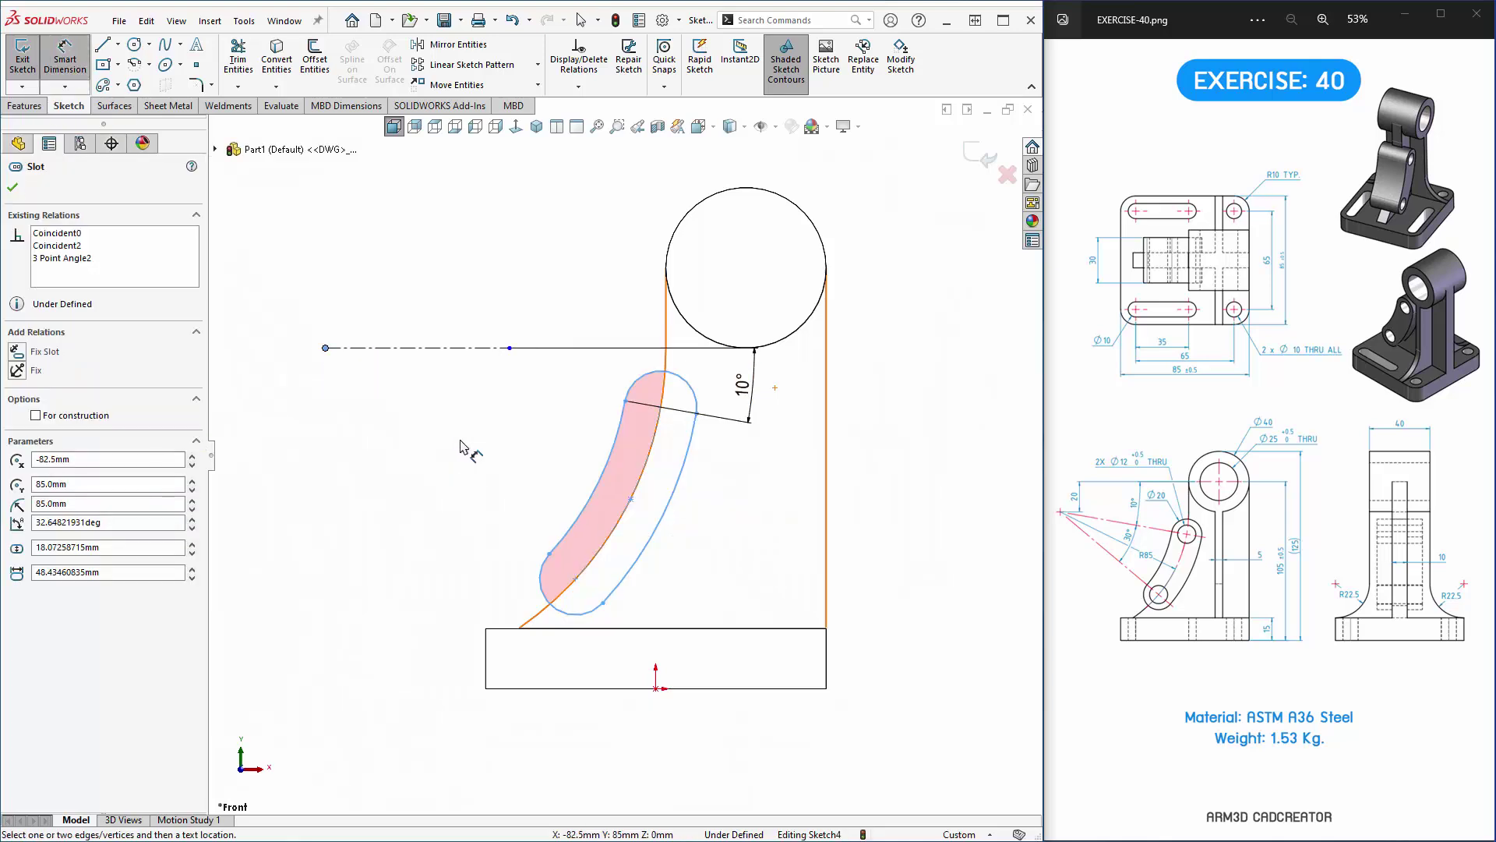
left_click(661, 408)
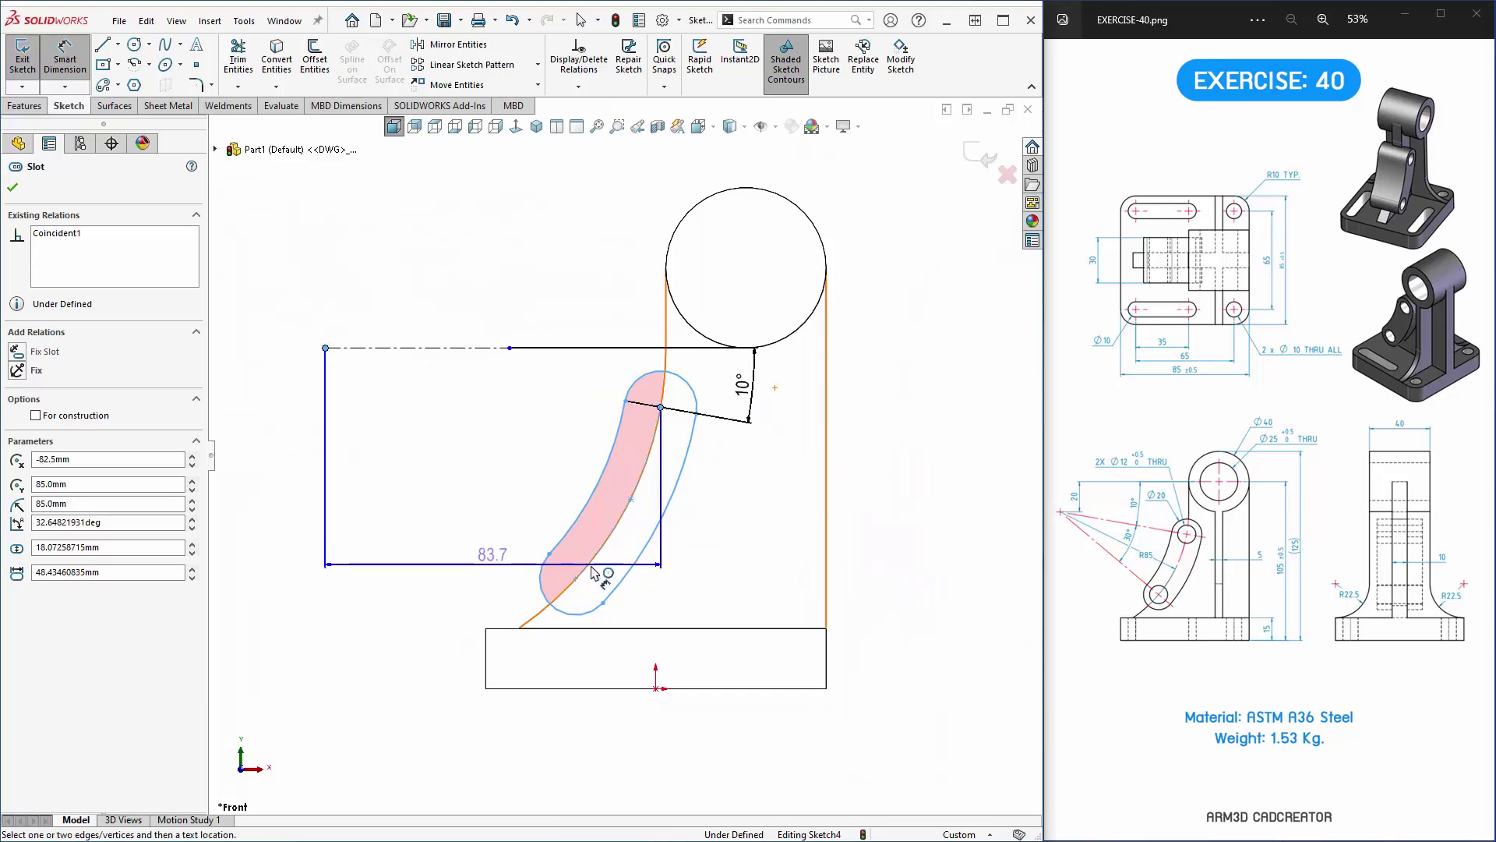
left_click(577, 578)
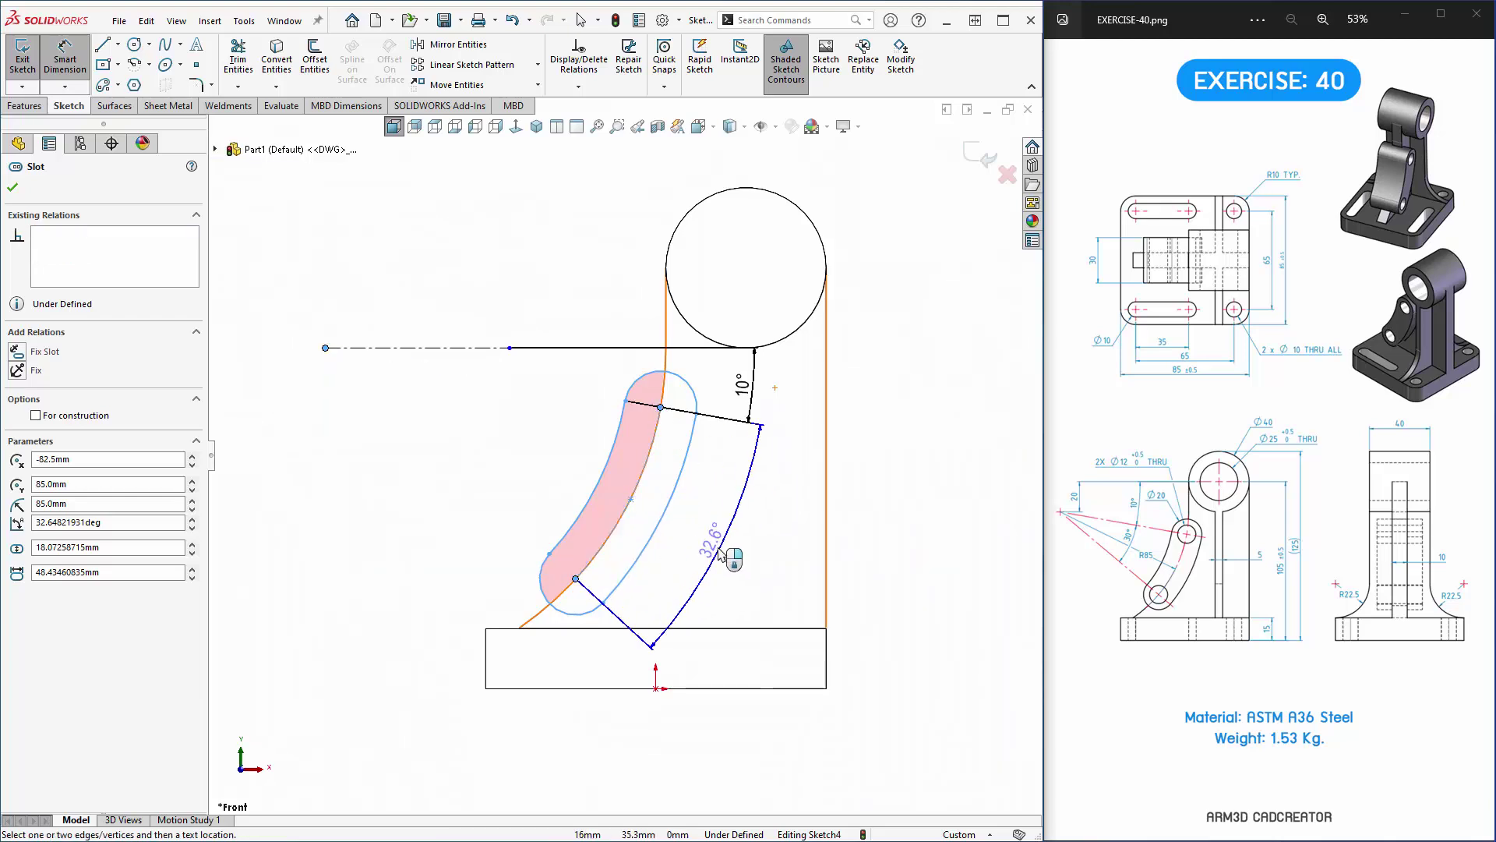
left_click(718, 552)
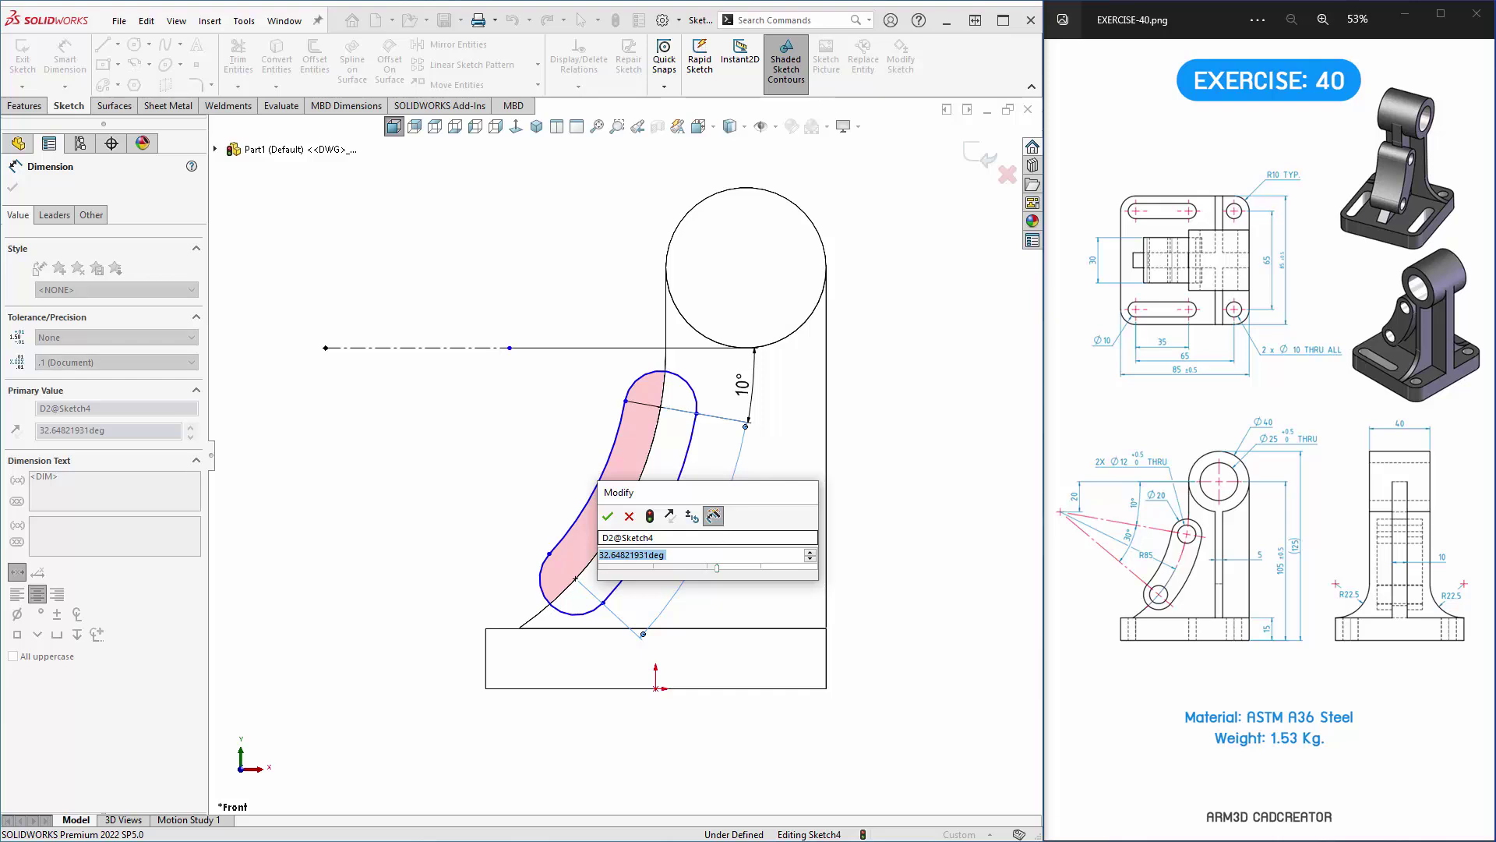
type("30")
key("Return")
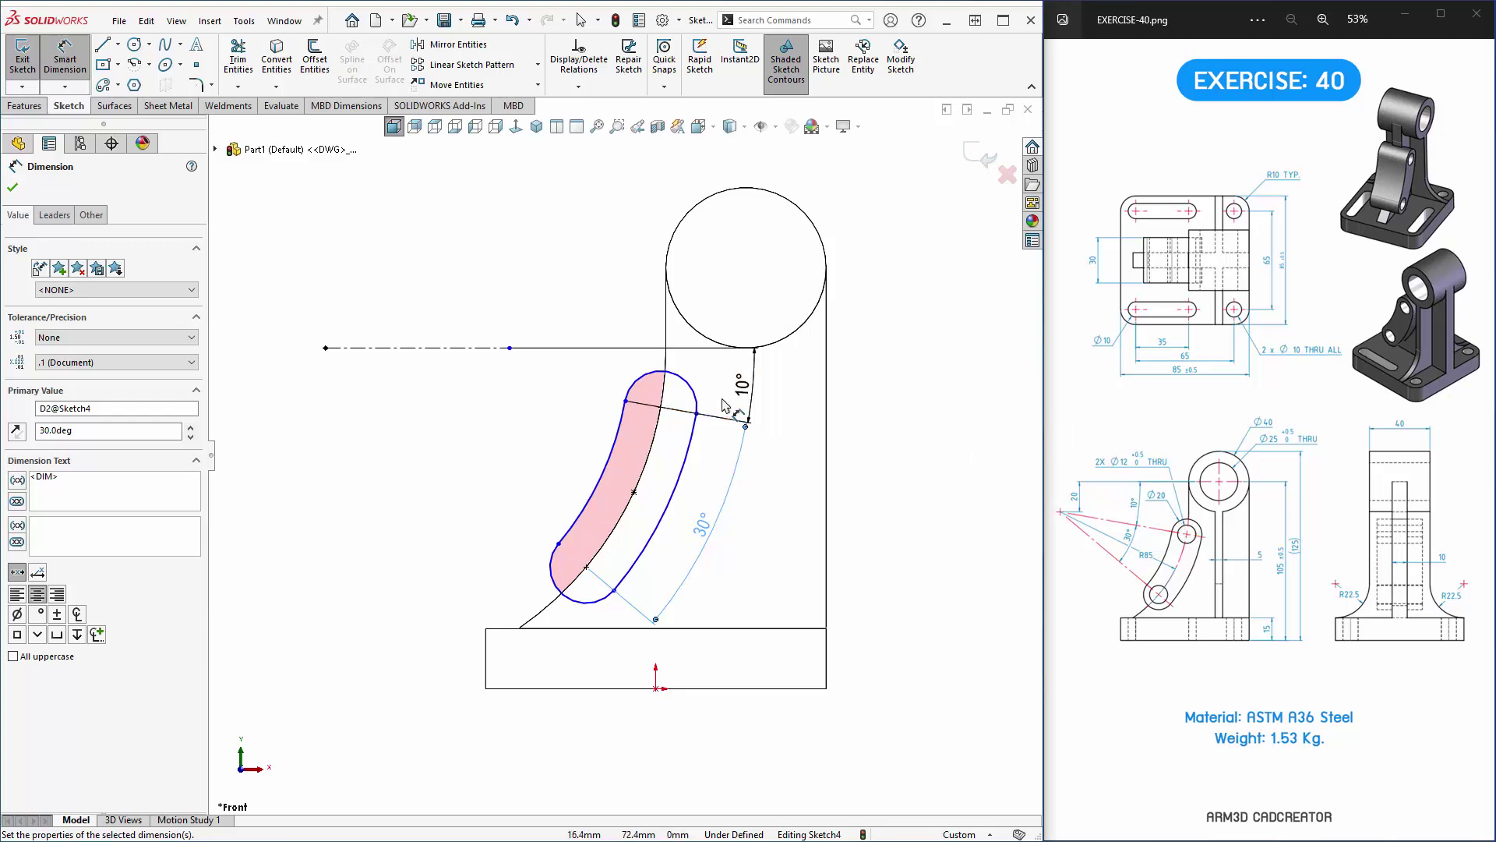
Give the slot's top end arc a radius of 10 mm.
left_click(647, 374)
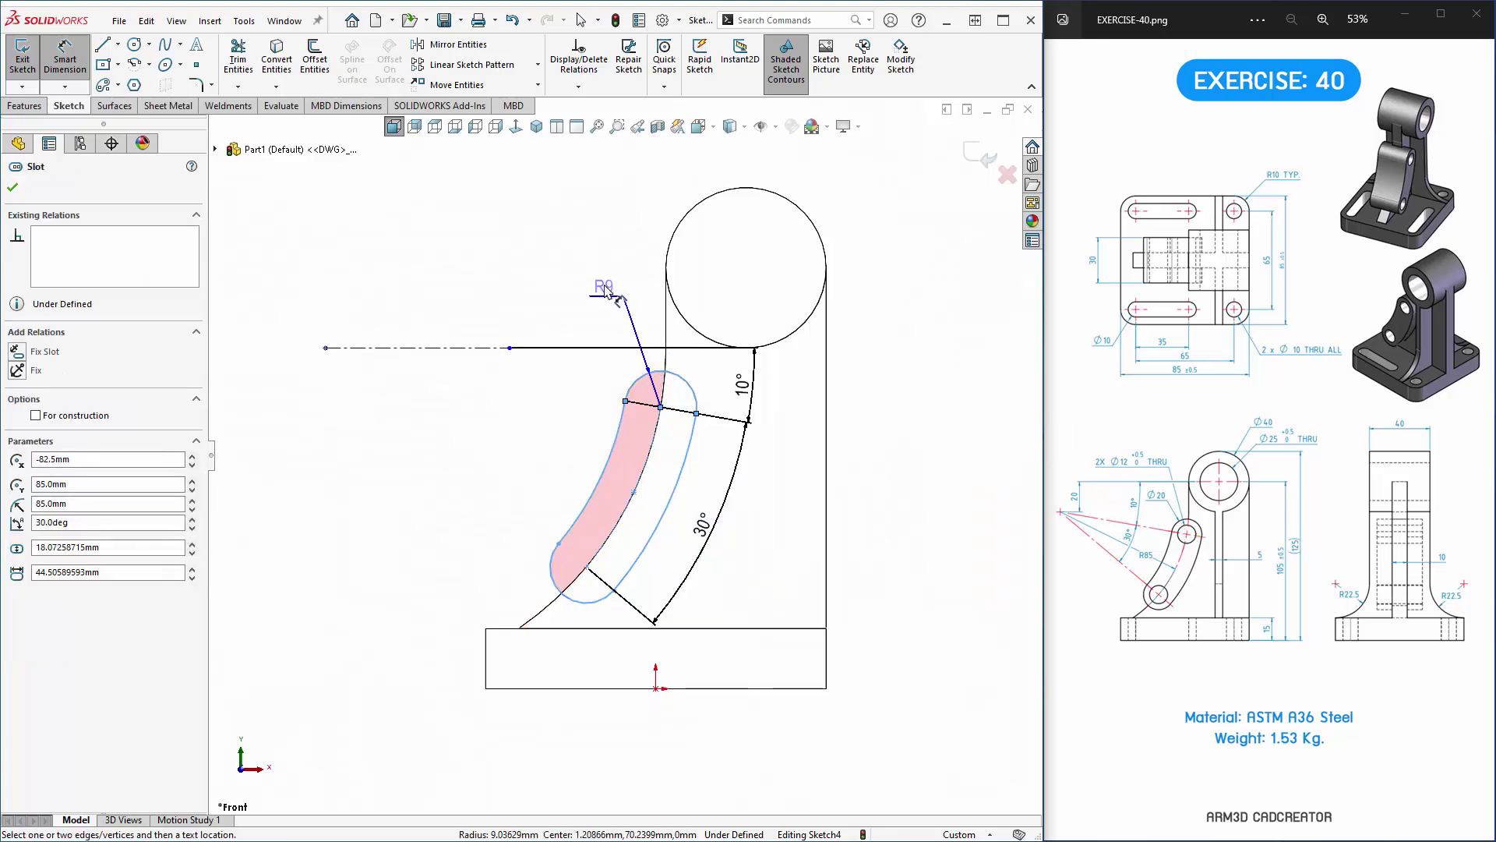
left_click(630, 339)
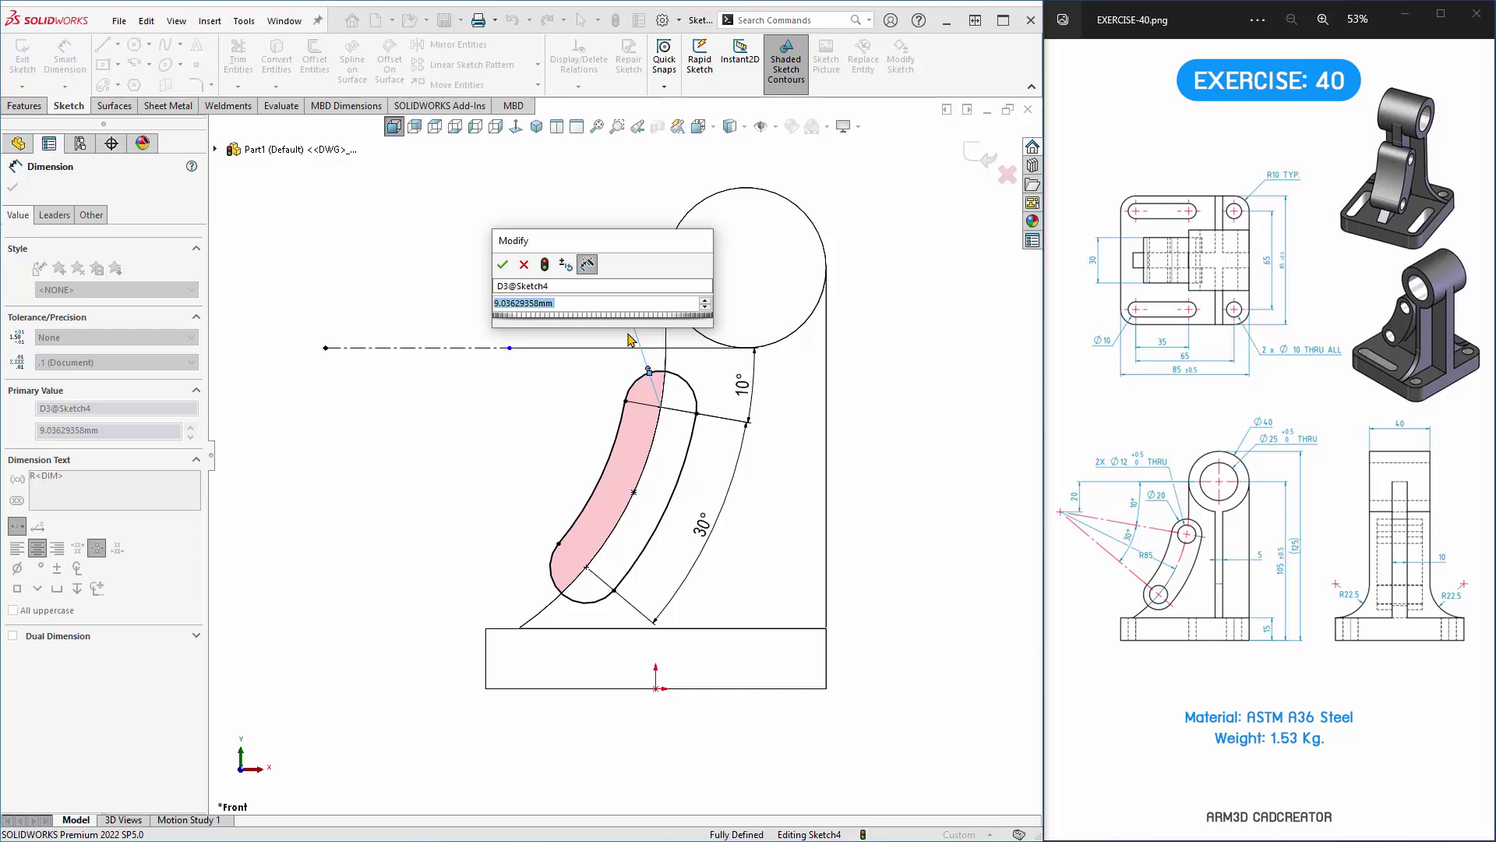
type("10")
key("Return")
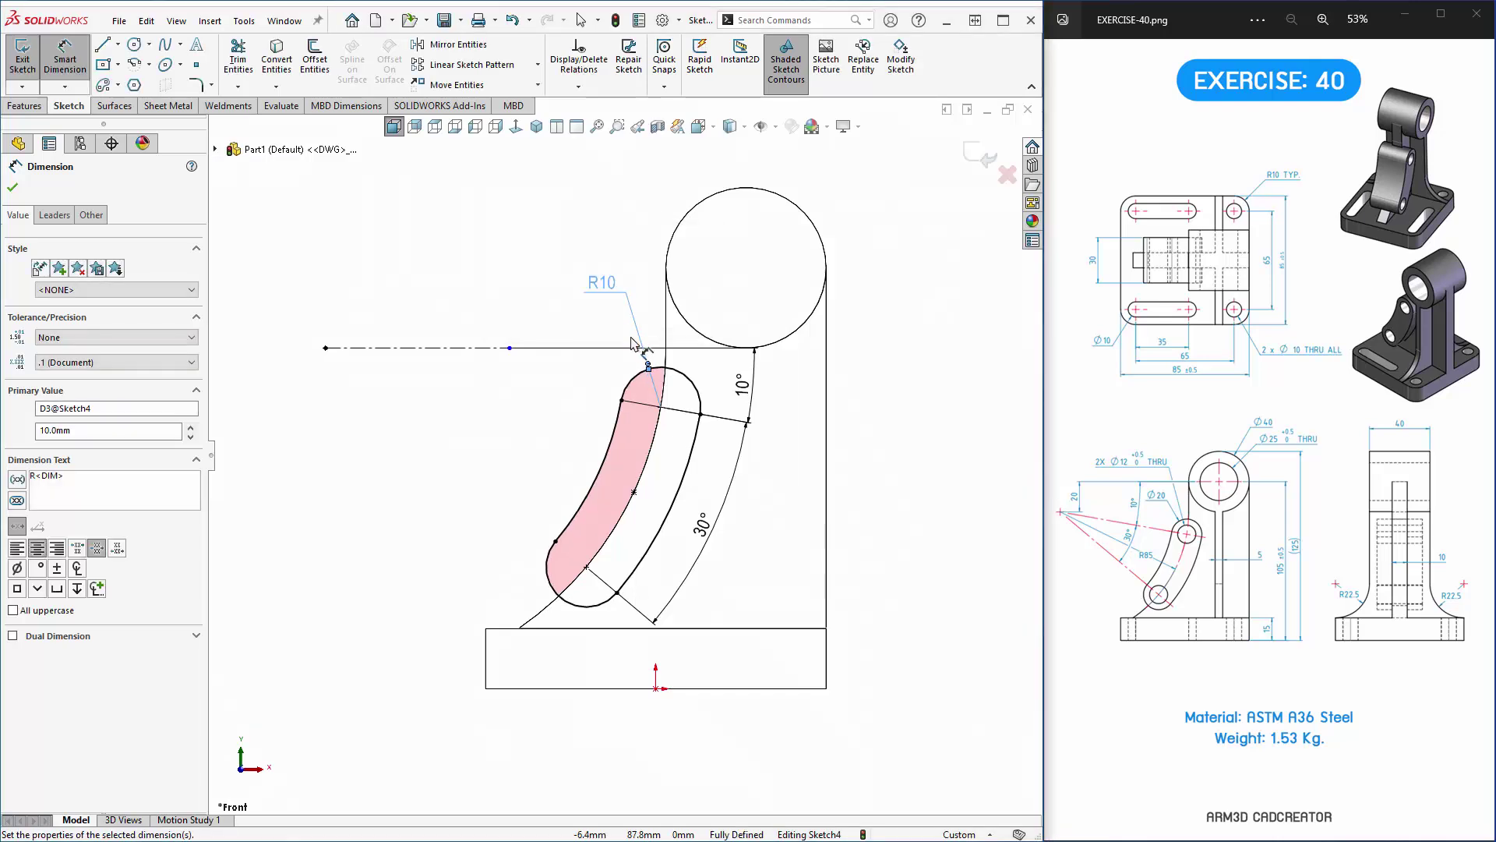
key("Escape")
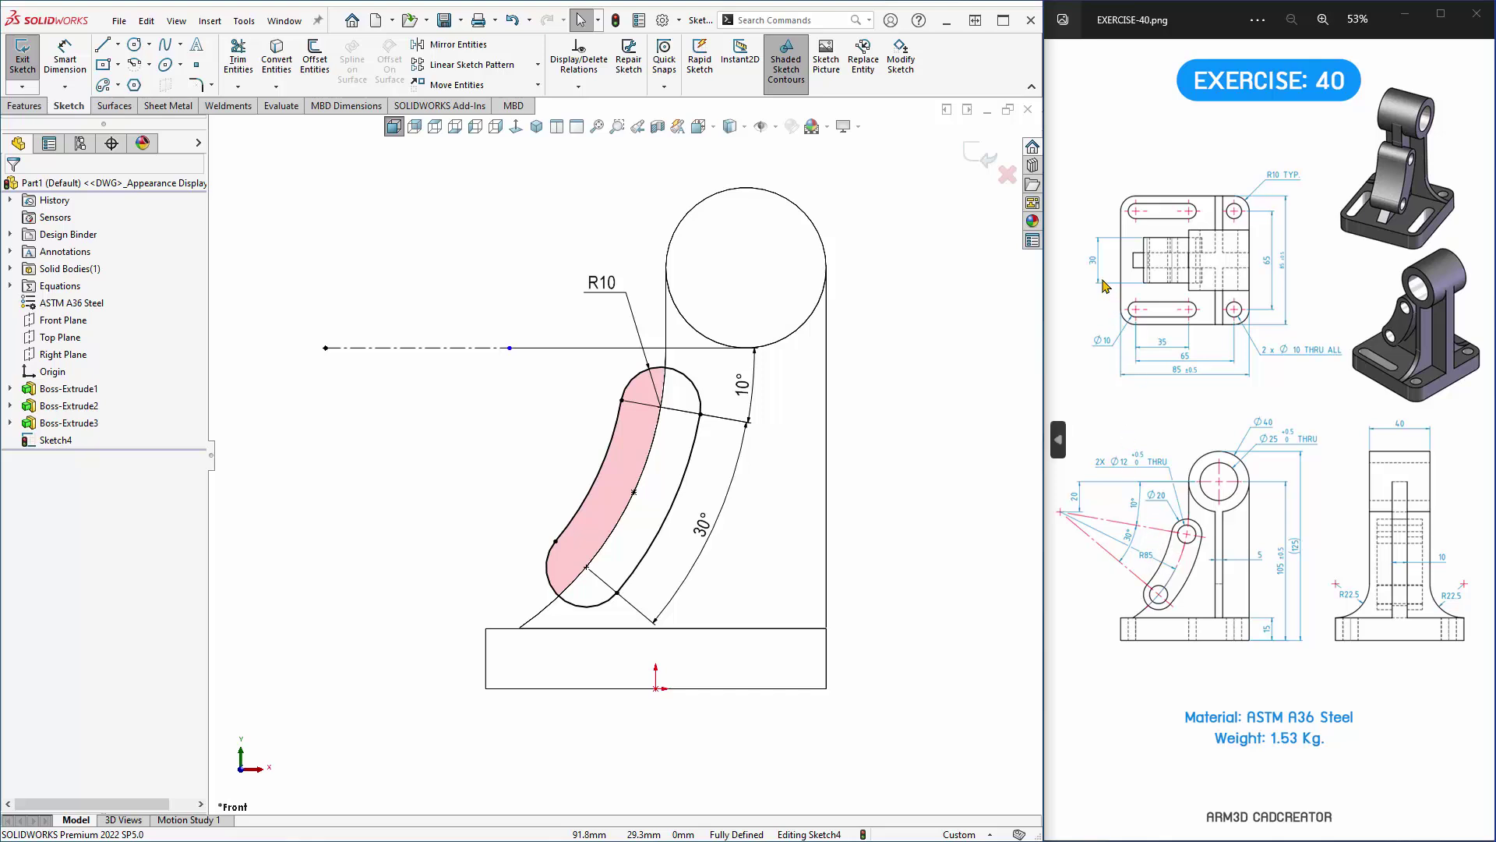
Extrude the slot sketch 30 mm mid-plane into the curved arm, Boss-Extrude4.
left_click(985, 157)
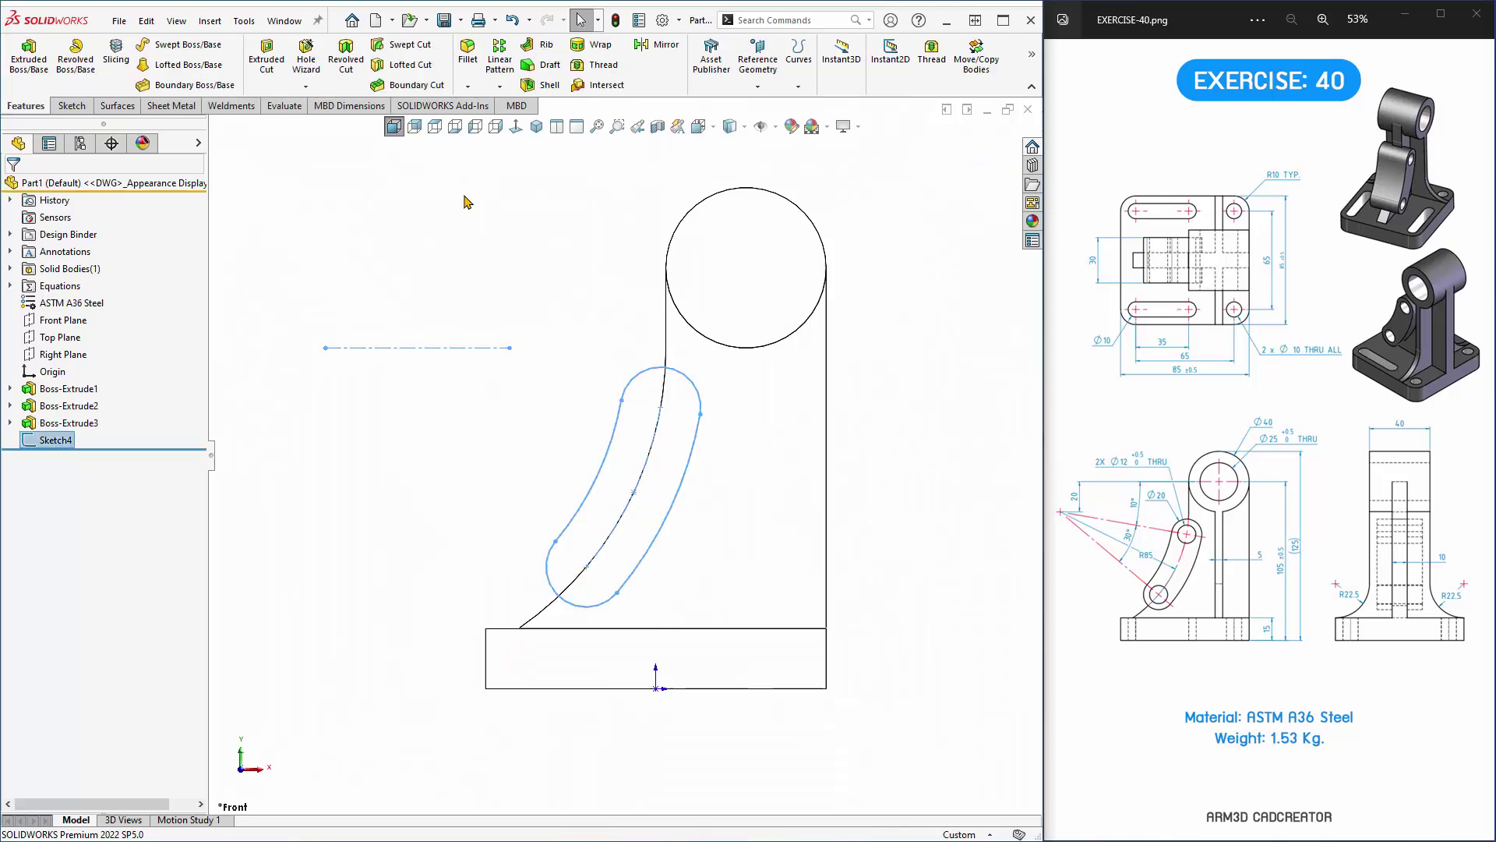
left_click(33, 77)
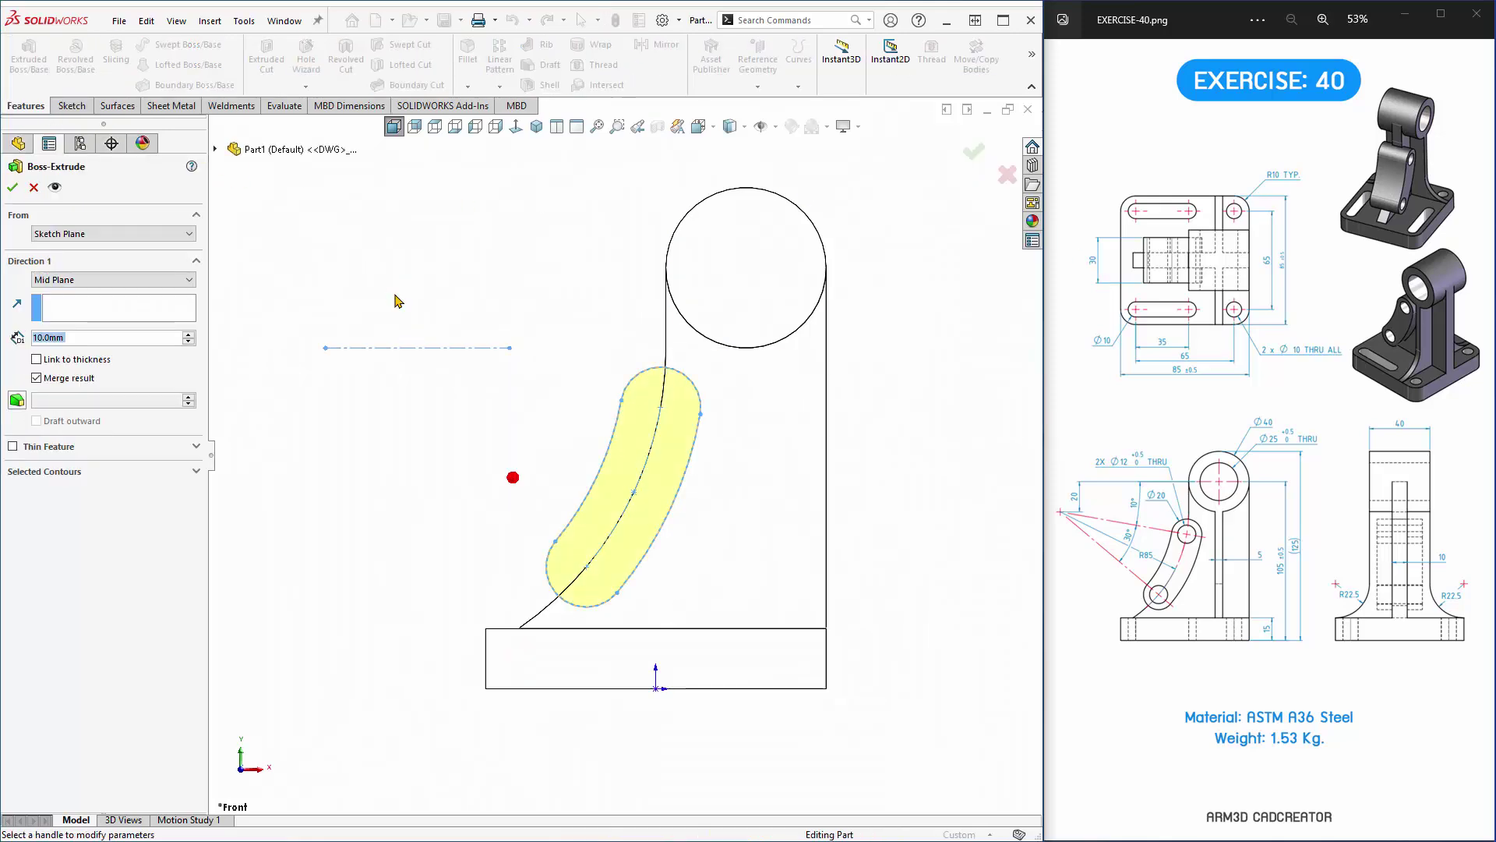
middle_click_drag(397, 300, 320, 294)
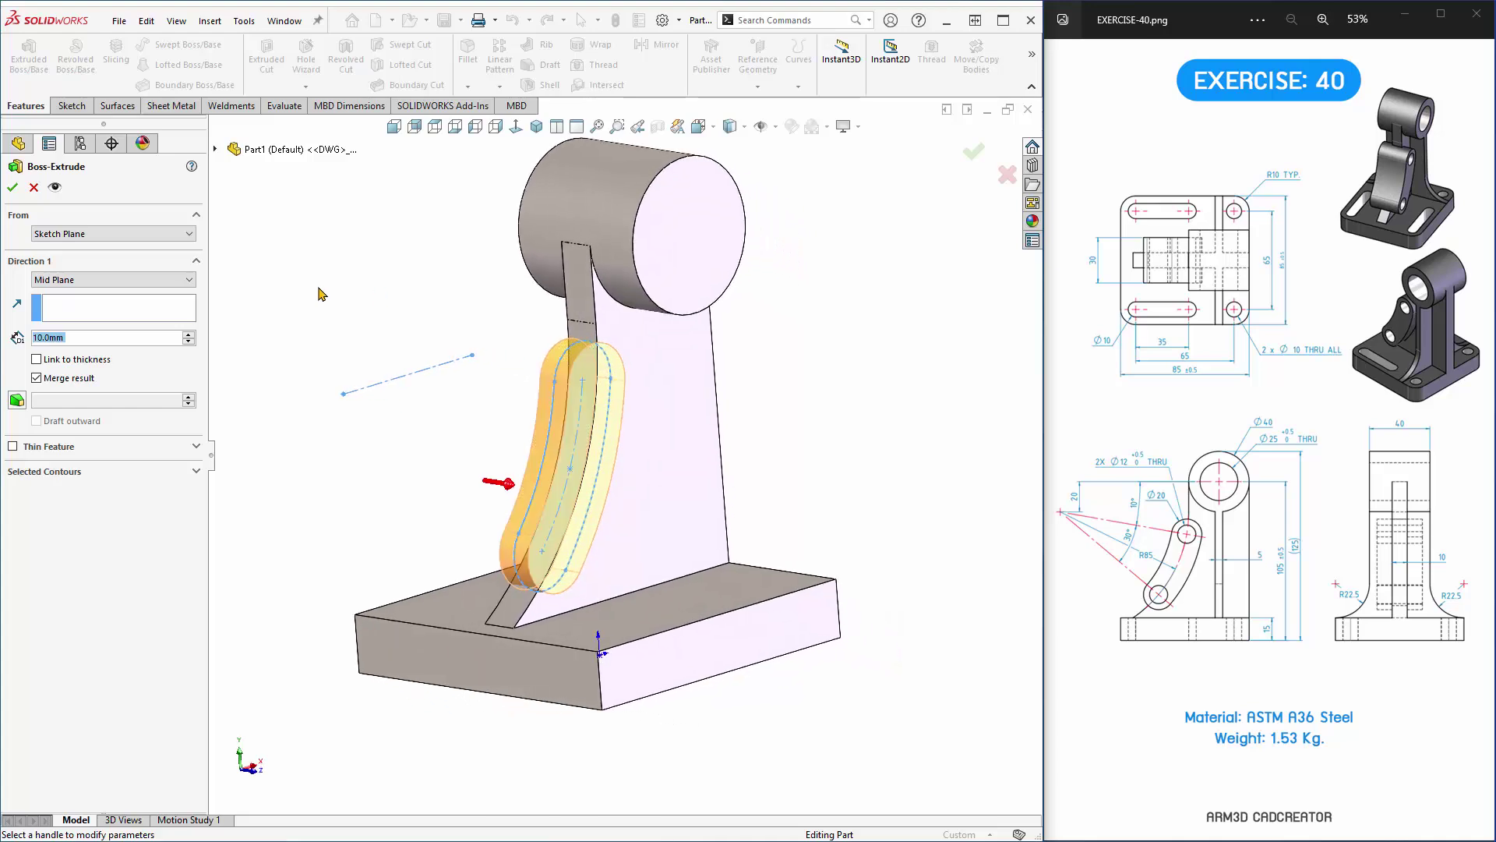
type("30")
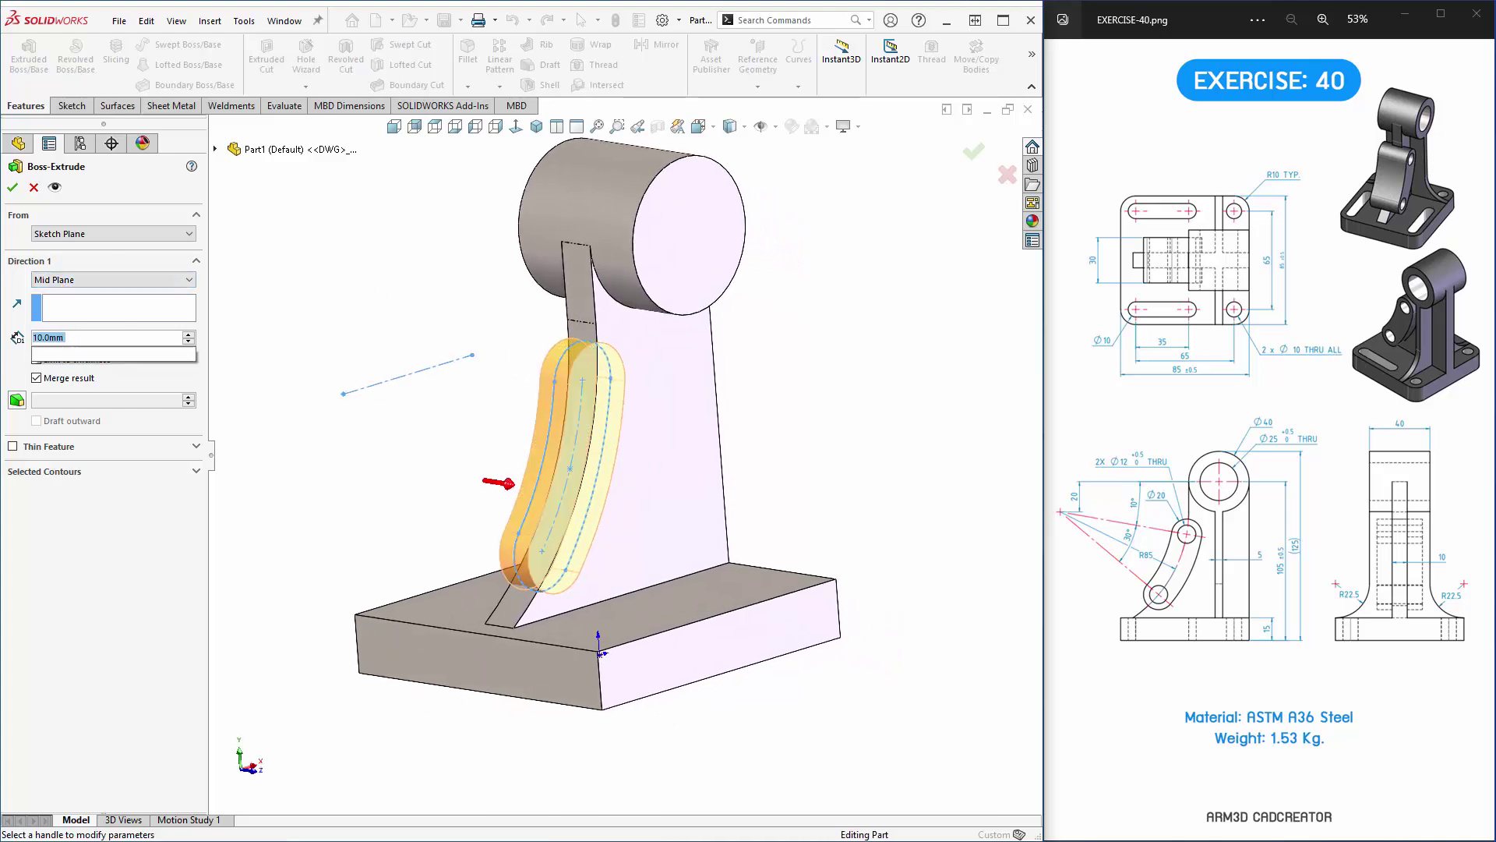
key("Return")
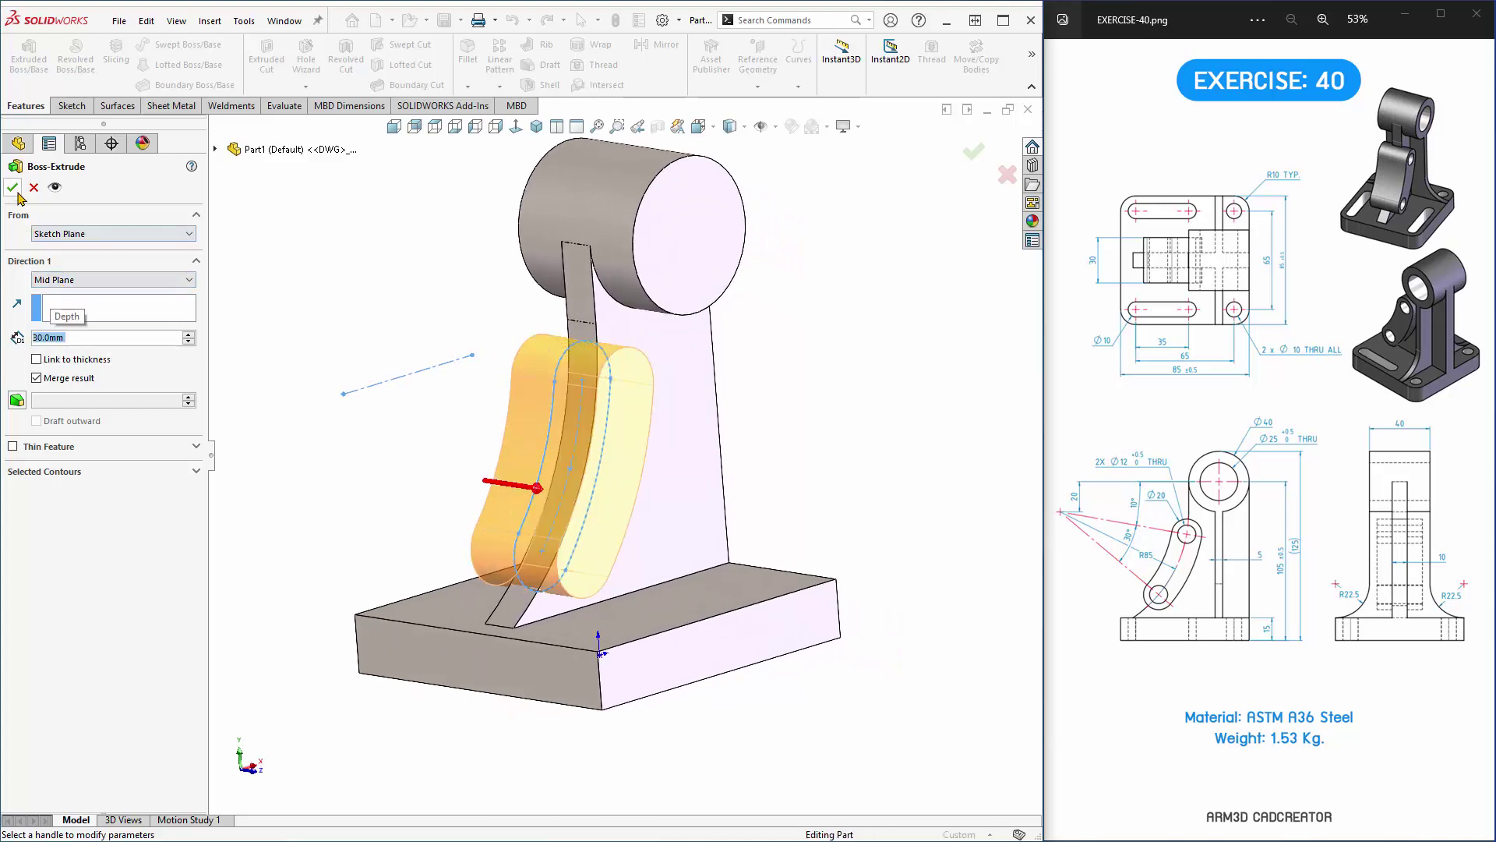
left_click(11, 187)
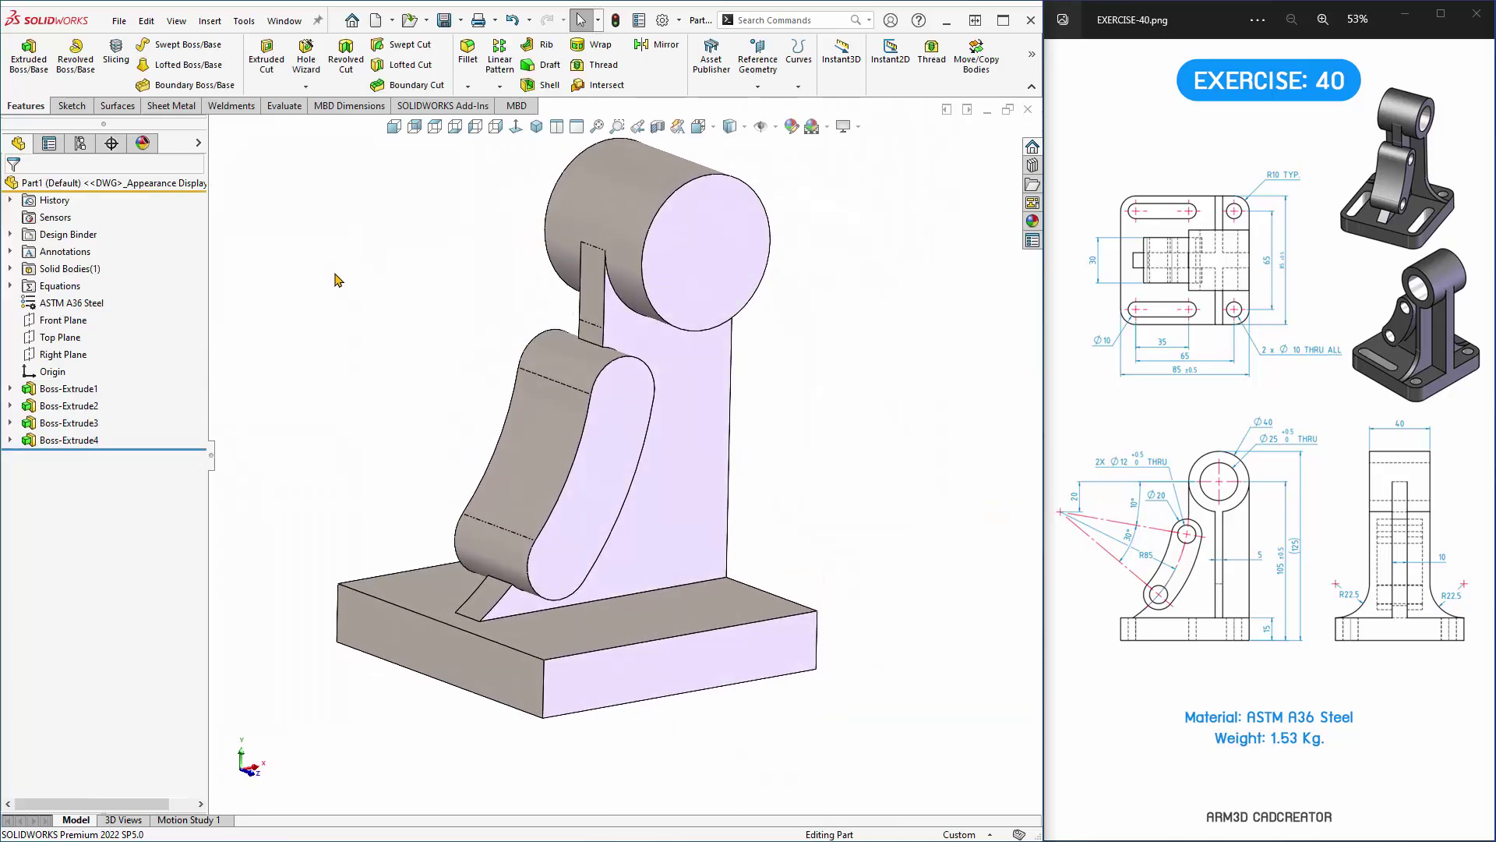
key("ctrl+7")
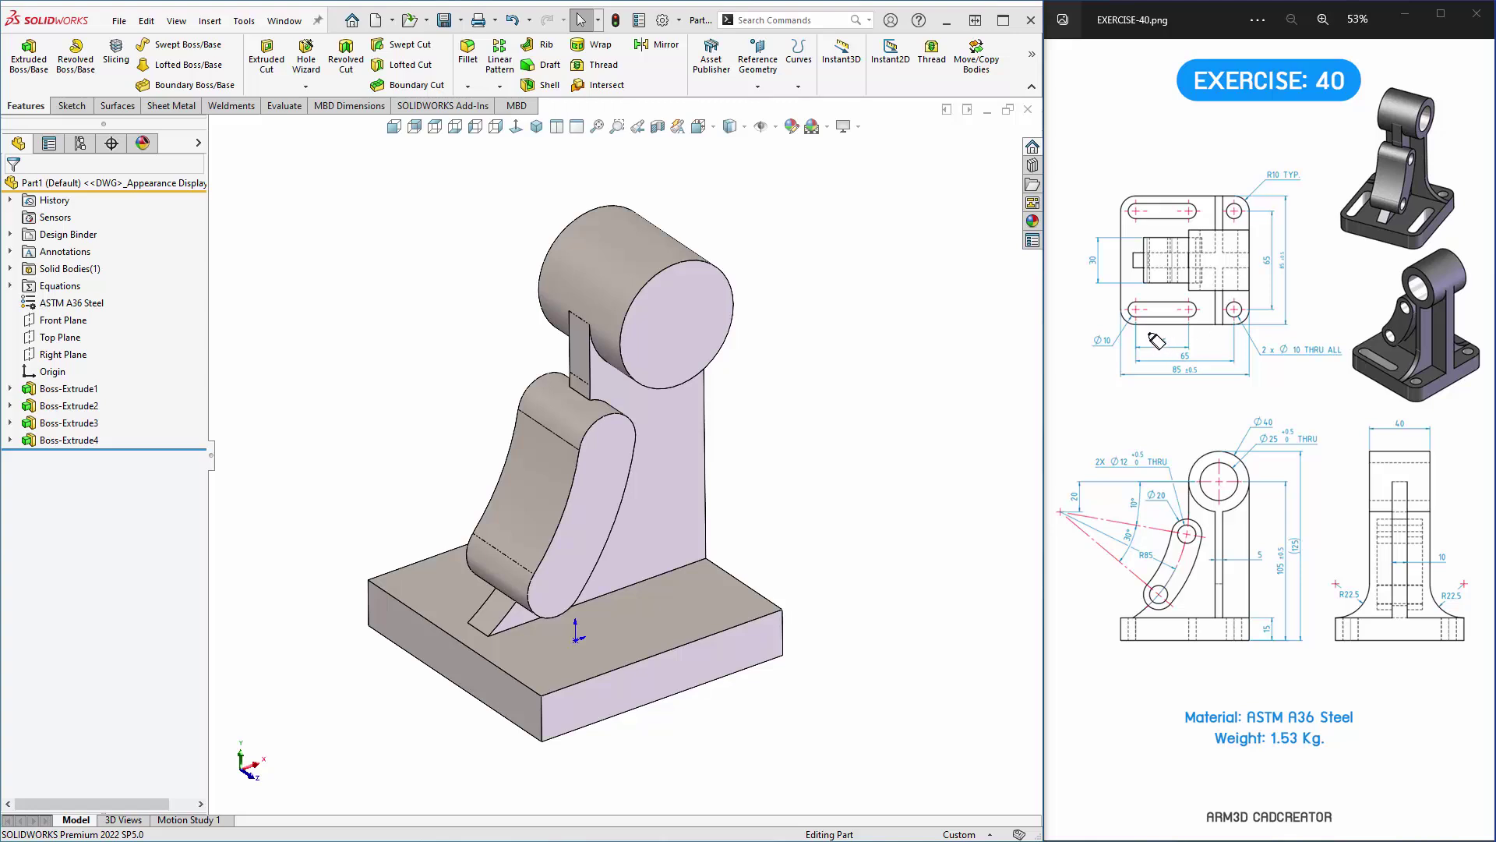
Strike through the 85, 65, 30, (125), 15, 10, 40 and 20 dimensions on the drawing.
left_click_drag(1166, 382, 1179, 371)
left_click_drag(1291, 241, 1280, 266)
left_click_drag(1077, 275, 1100, 254)
left_click_drag(1319, 521, 1284, 567)
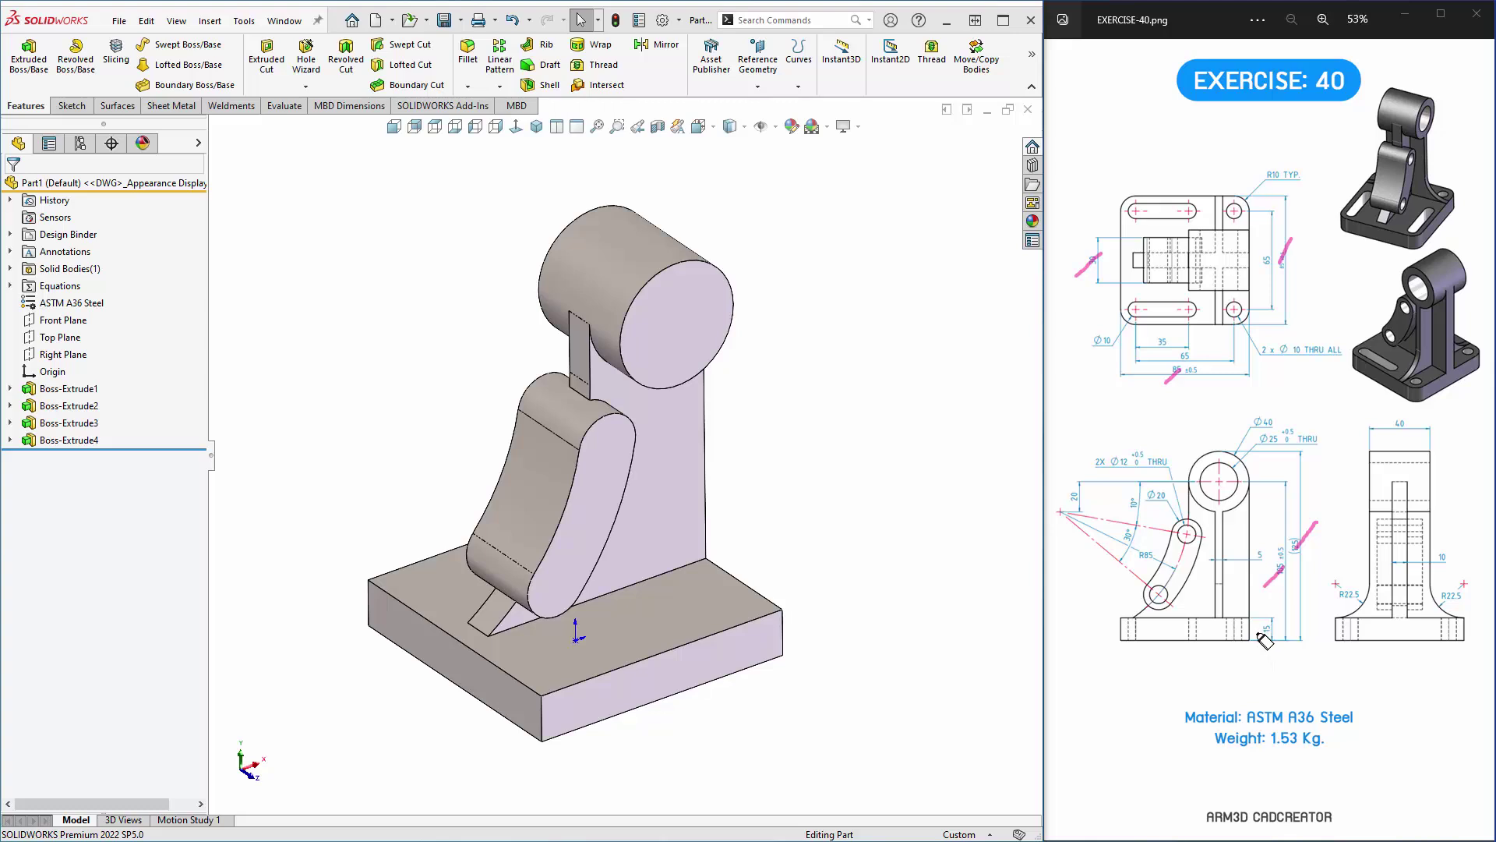
left_click_drag(1255, 633, 1272, 620)
left_click_drag(1440, 563, 1454, 544)
left_click_drag(1405, 408, 1390, 429)
mouse_move(1067, 505)
left_mouse_down()
mouse_move(1084, 487)
mouse_move(1135, 498)
mouse_move(1142, 519)
left_mouse_up()
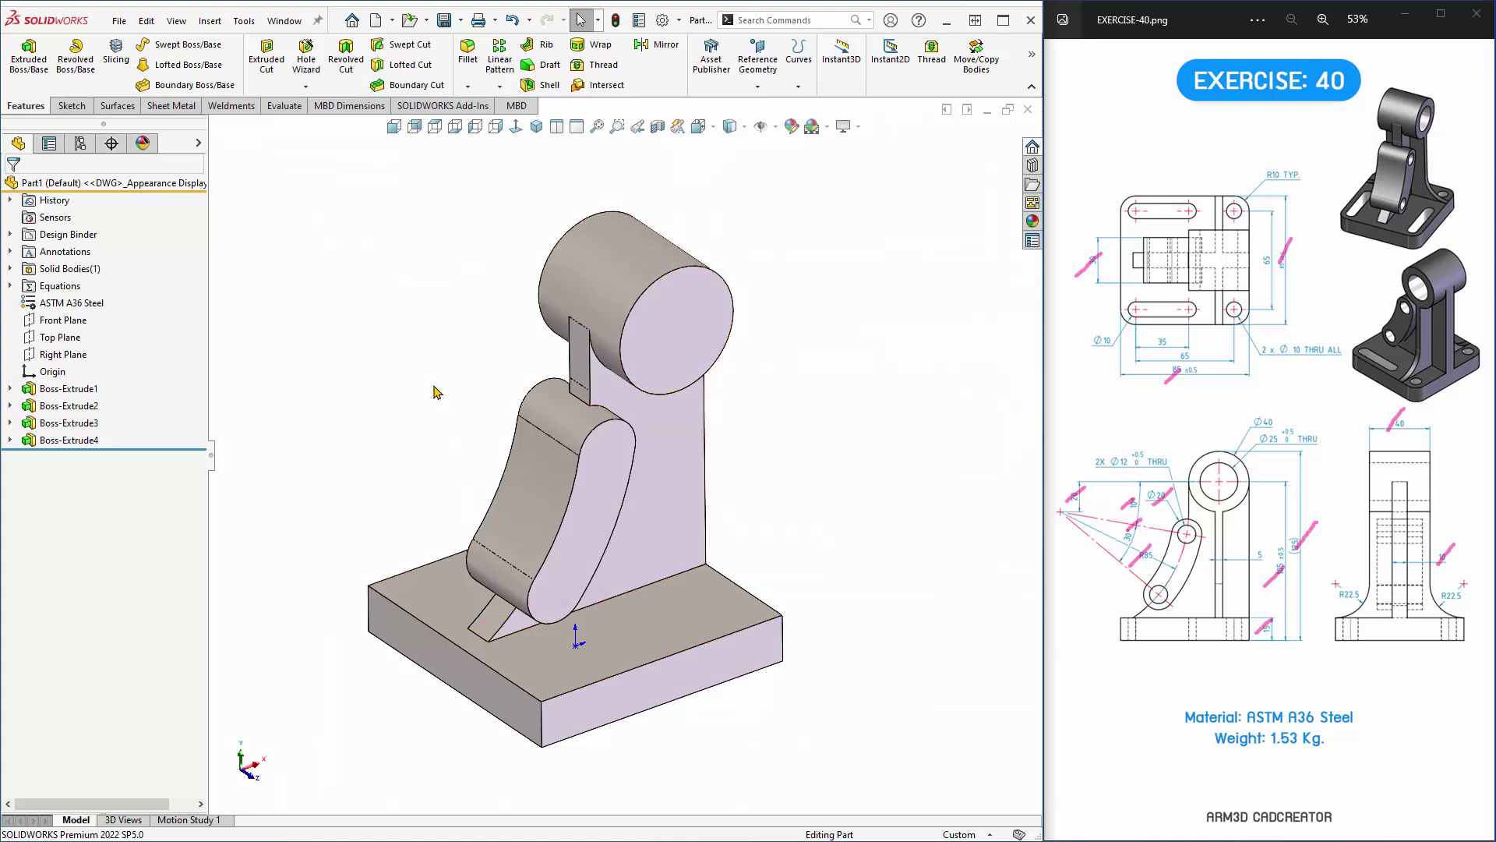
key("Right")
key("Right")
key("Right")
key("Right")
key("Right")
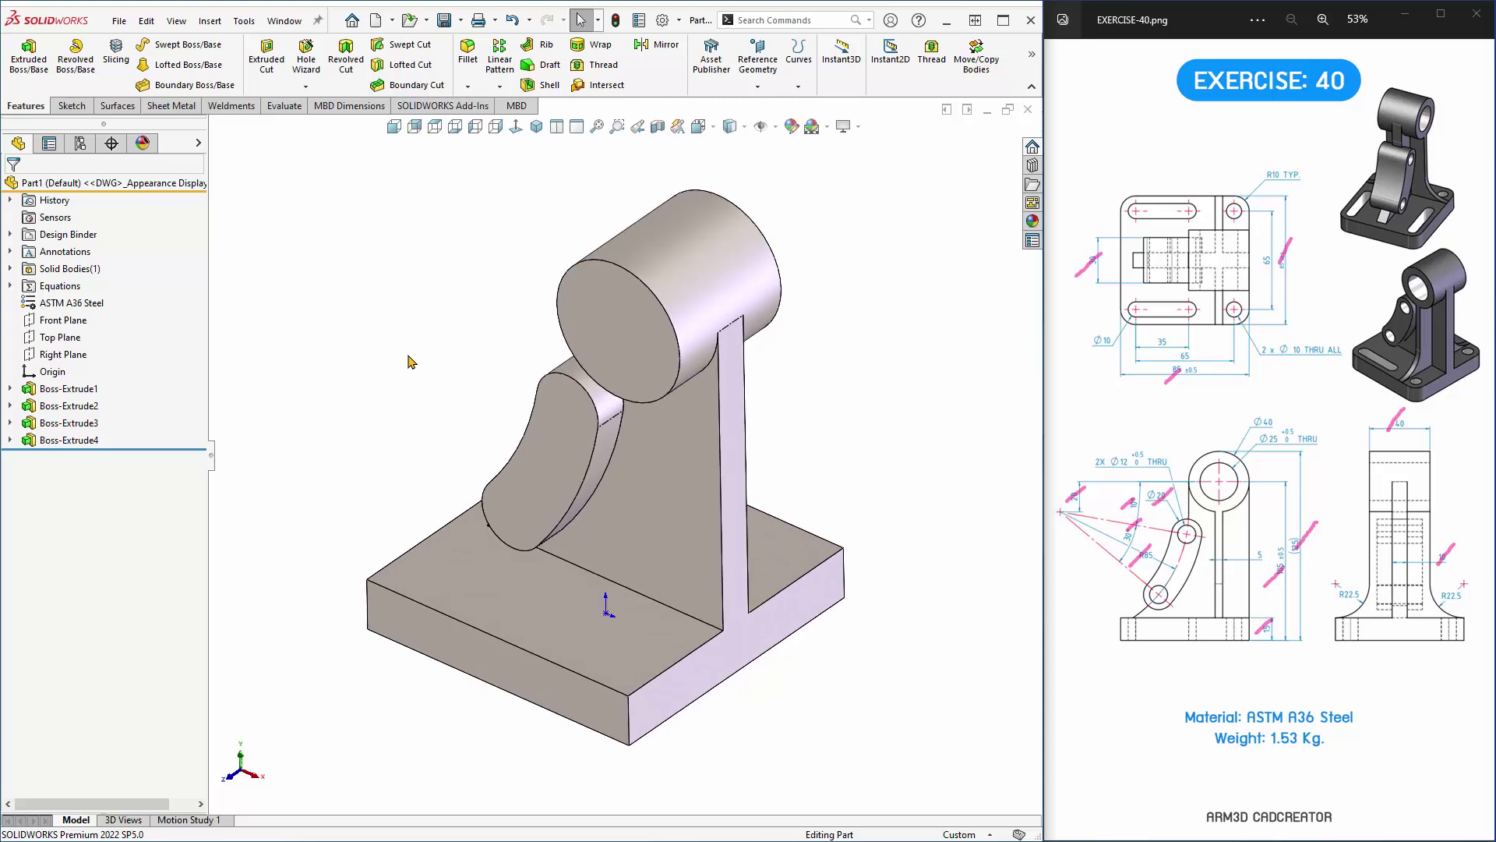
Start a reference plane on the rib's side face and show temporary axes.
left_click(757, 84)
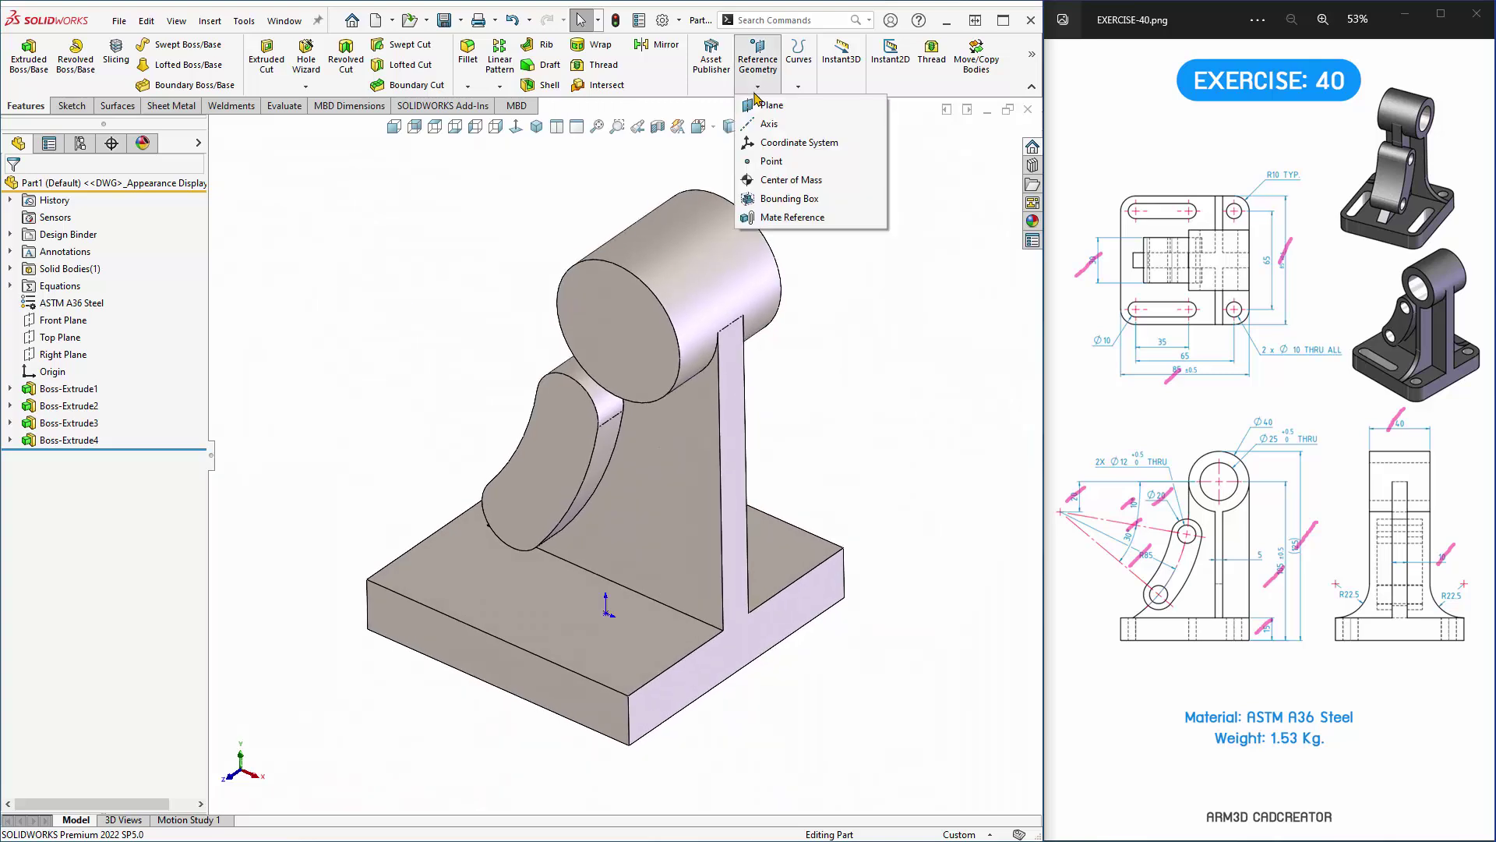
left_click(759, 106)
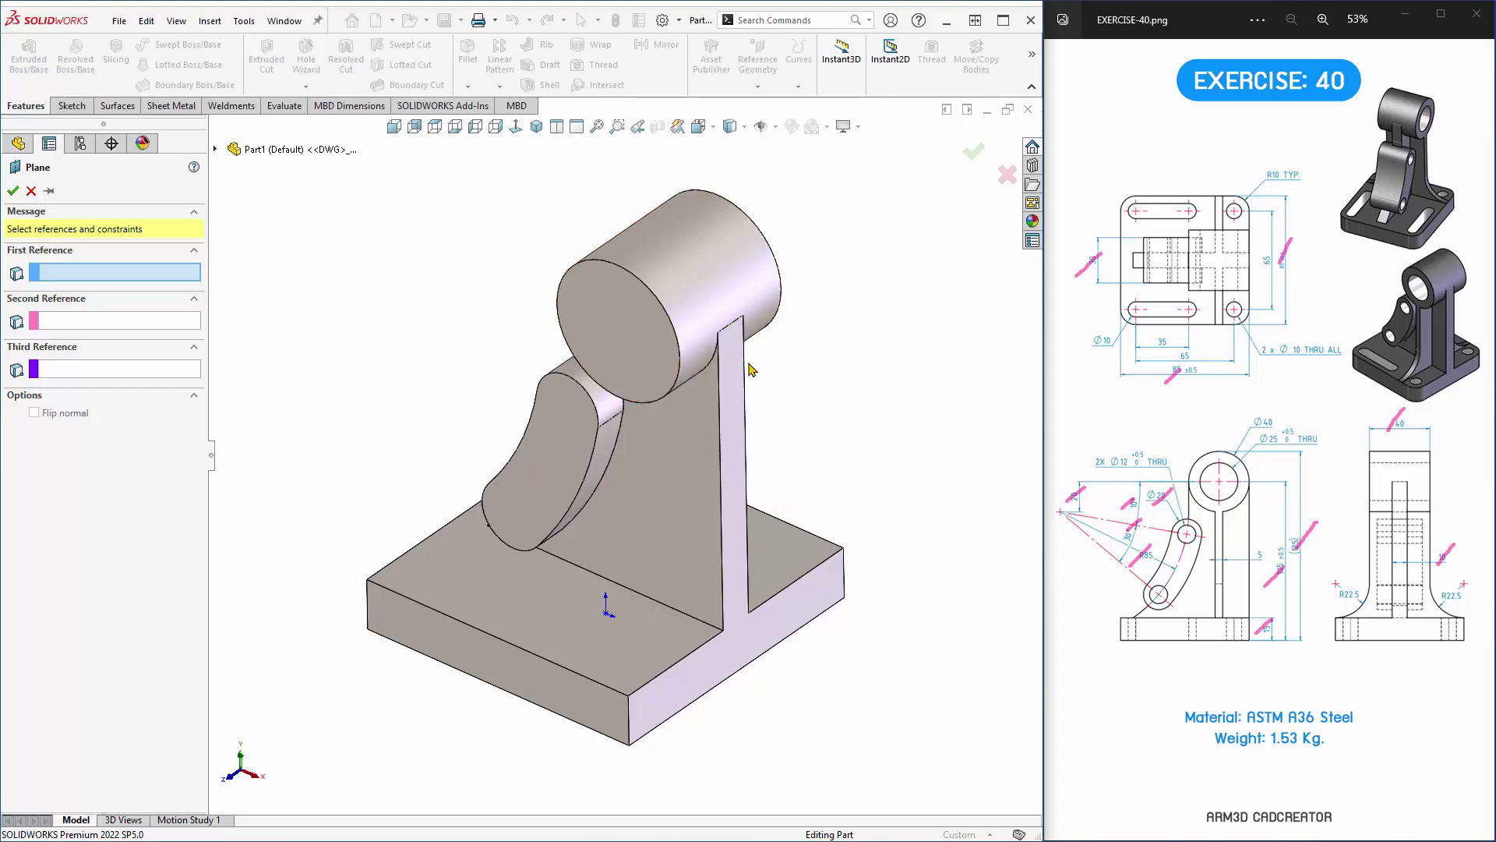
left_click(733, 423)
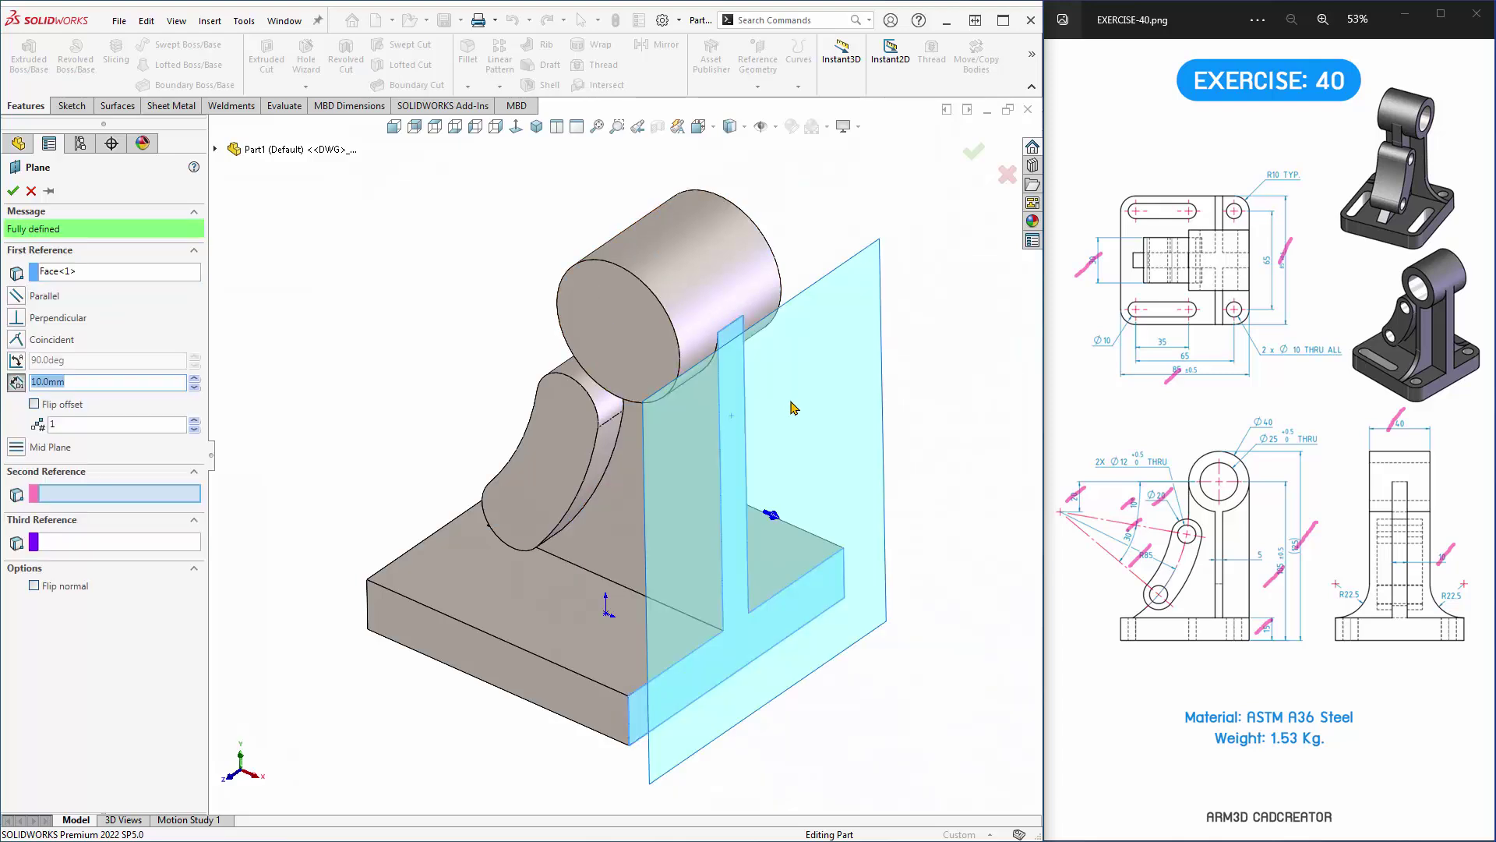
left_click(761, 126)
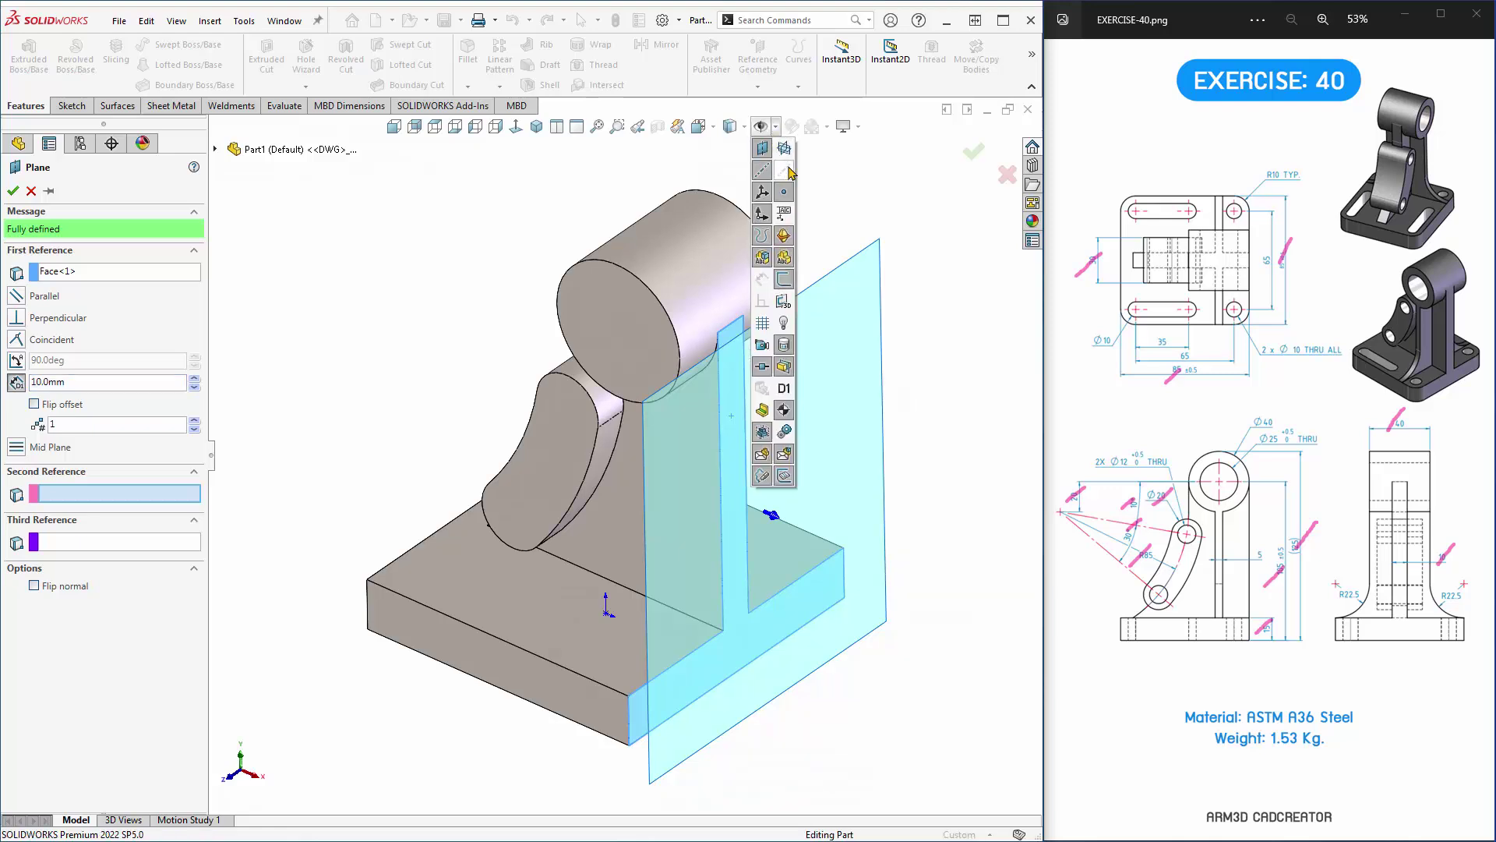
left_click(786, 173)
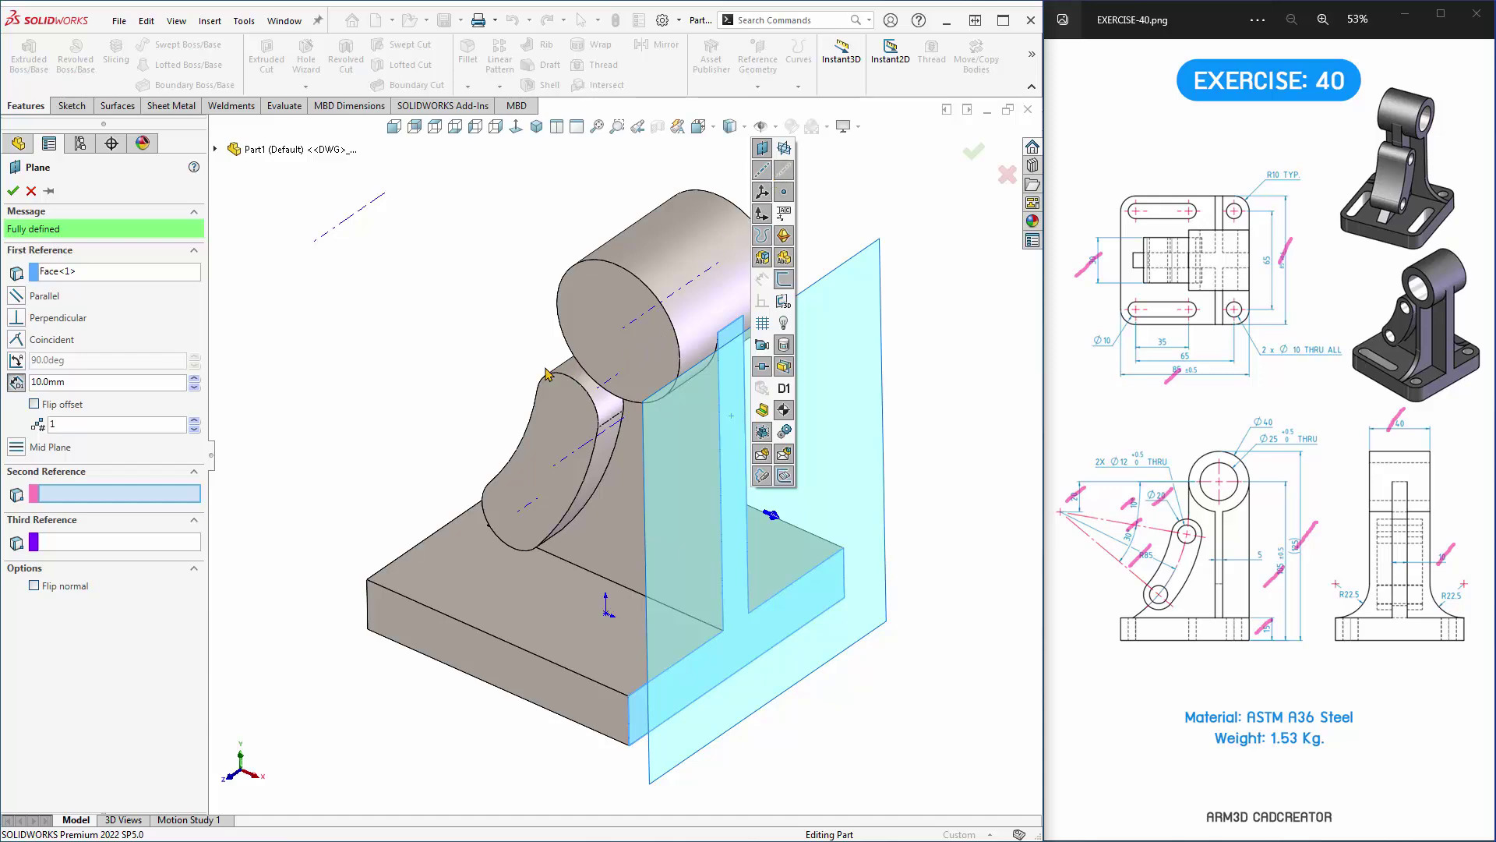
Add the cylinder axis as second reference, set Parallel, and accept Plane1.
key("Right")
key("Right")
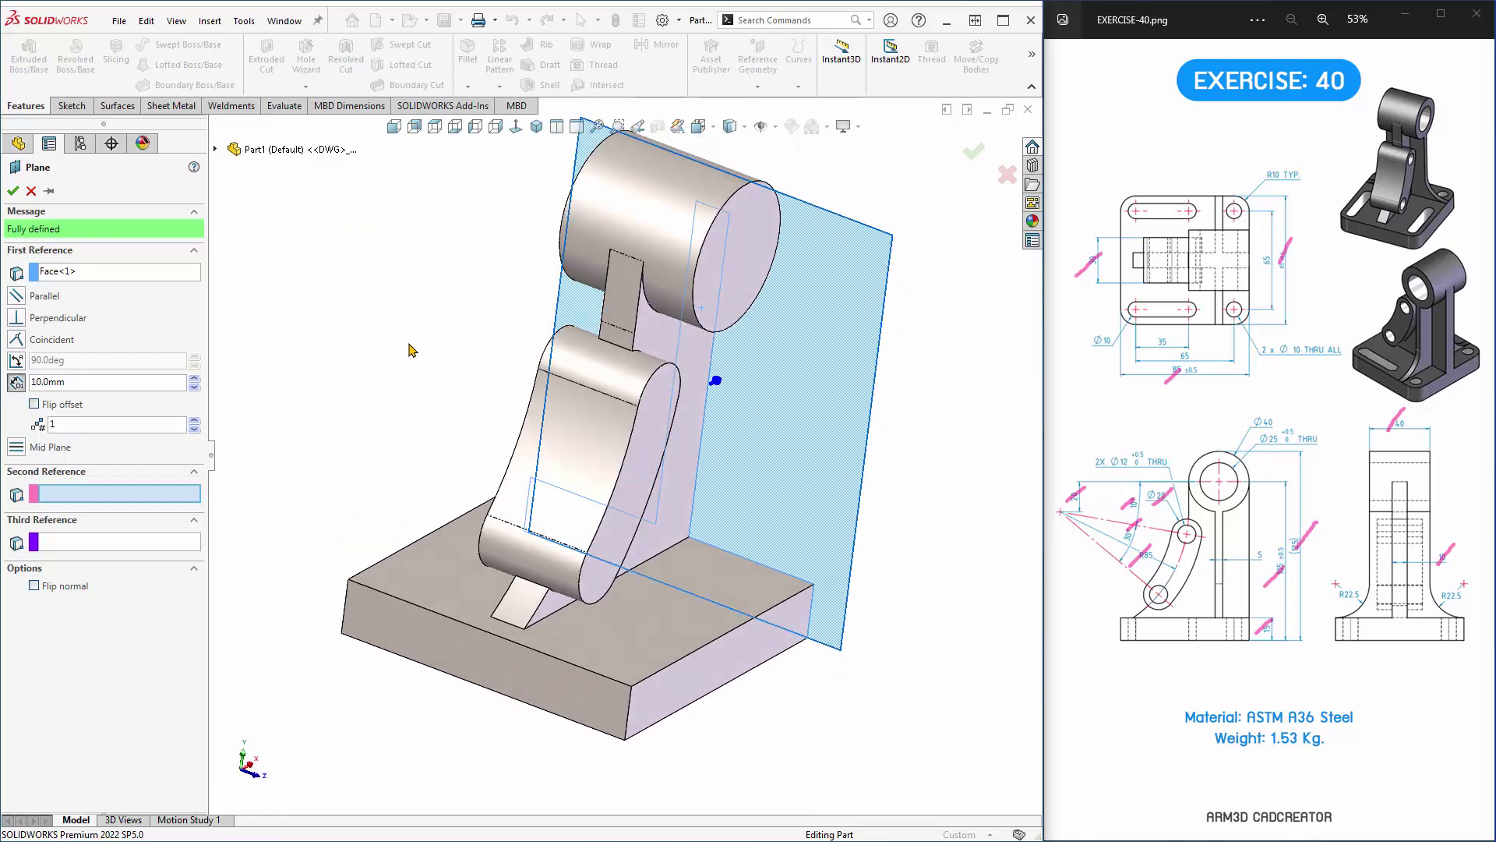
key("Right")
key("Right")
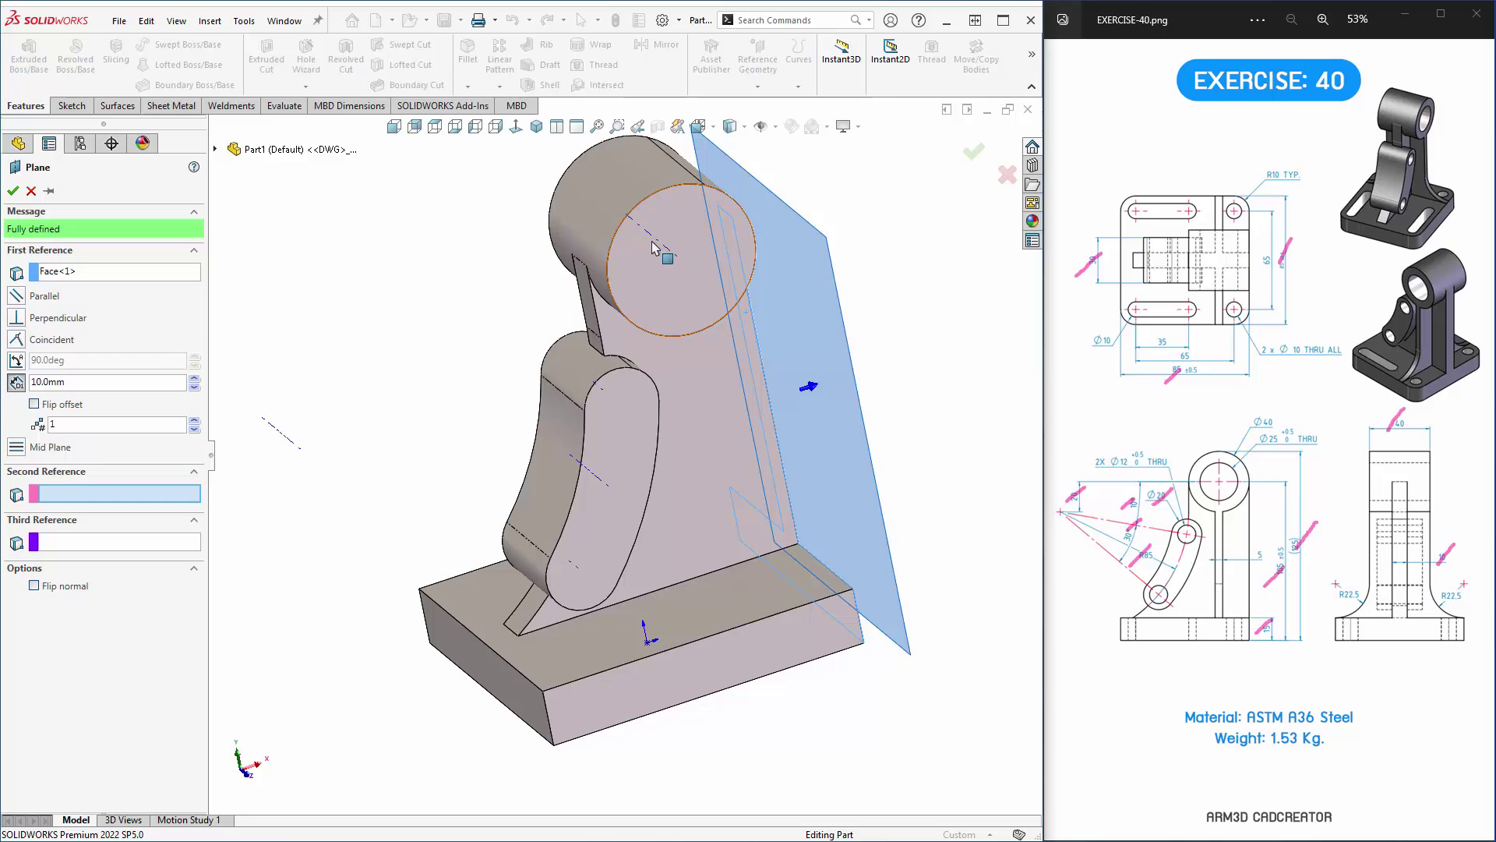
key("Right")
key("Right")
key("Right")
key("Right")
key("Right")
key("Right")
key("Right")
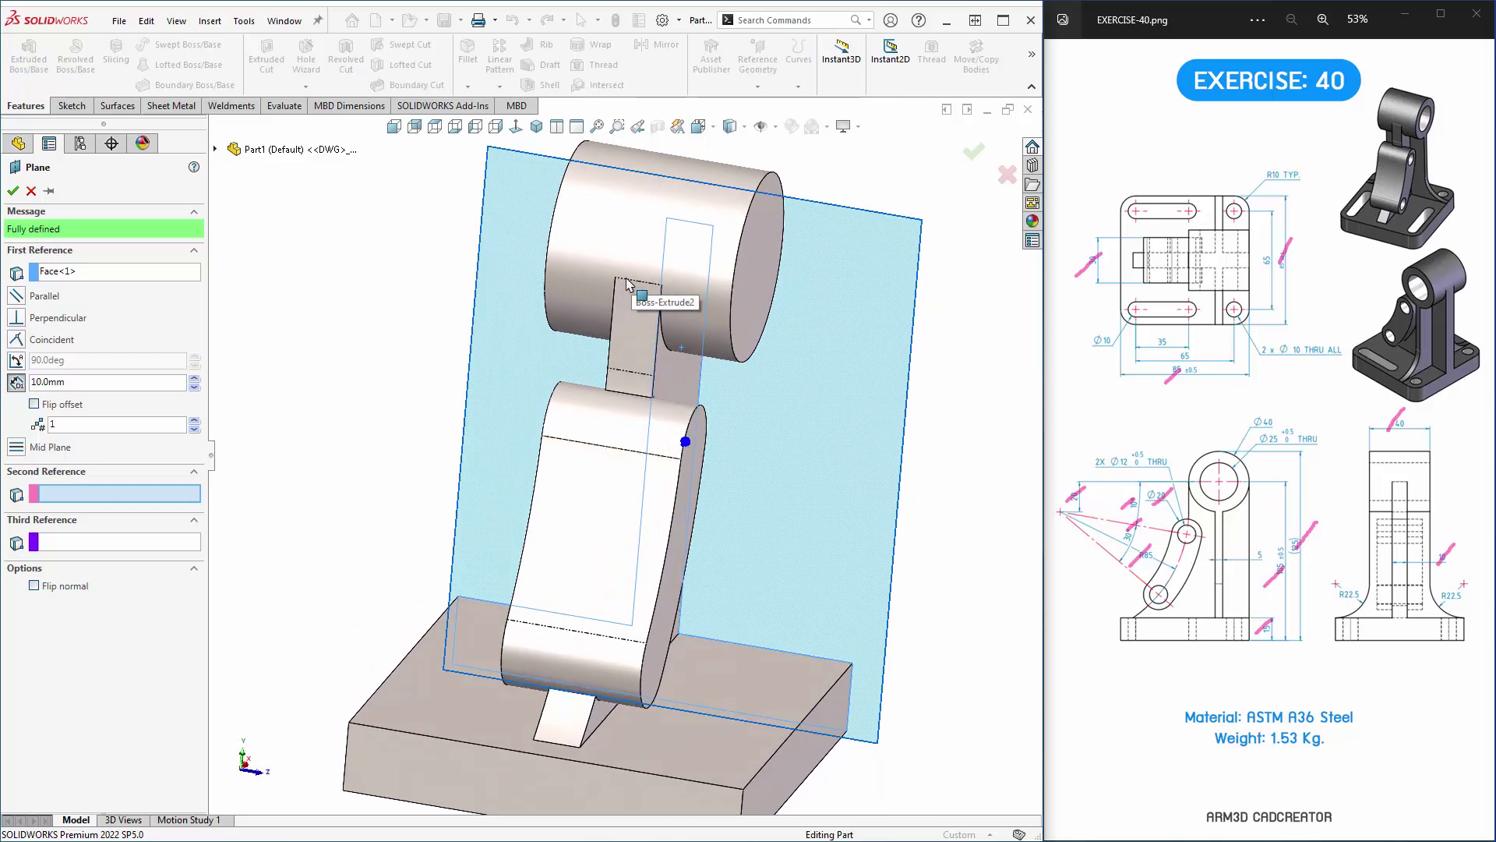
key("Right")
key("Right")
left_click(675, 303)
key("Right")
key("Right")
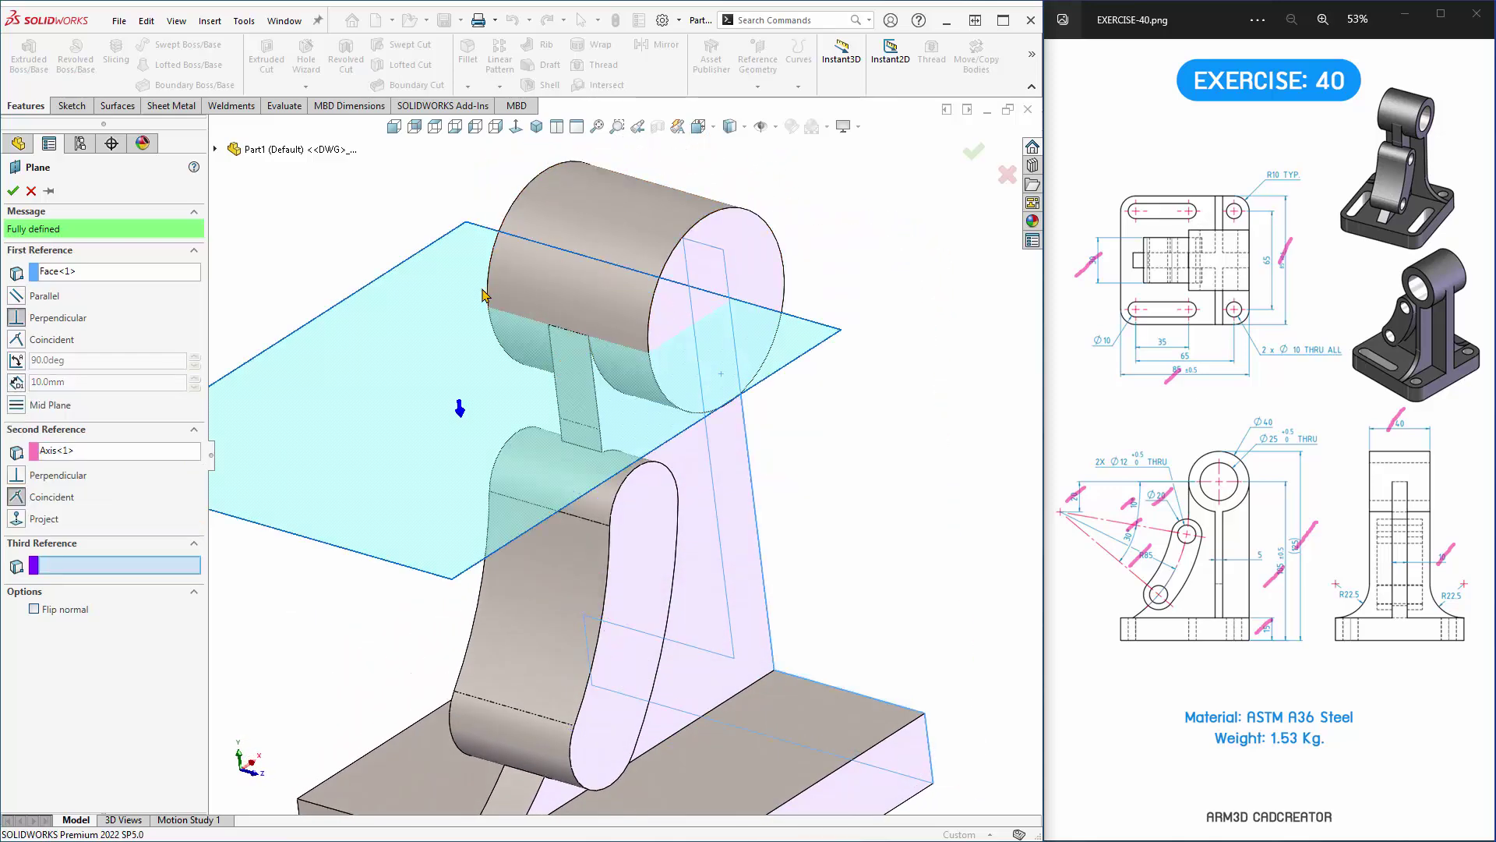
key("Right")
key("Right")
key("Right")
key("Right")
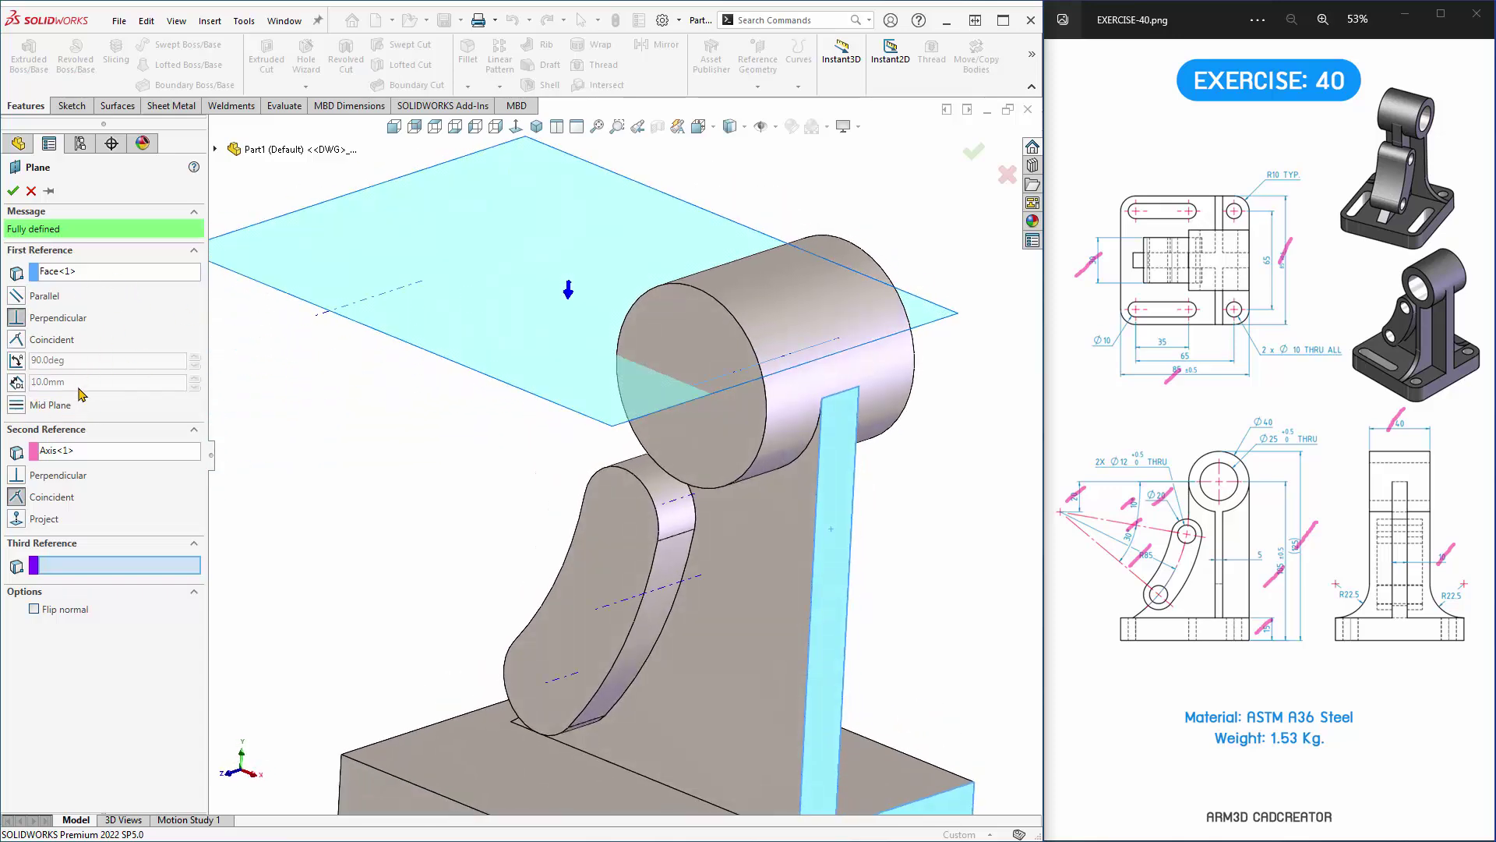
left_click(19, 298)
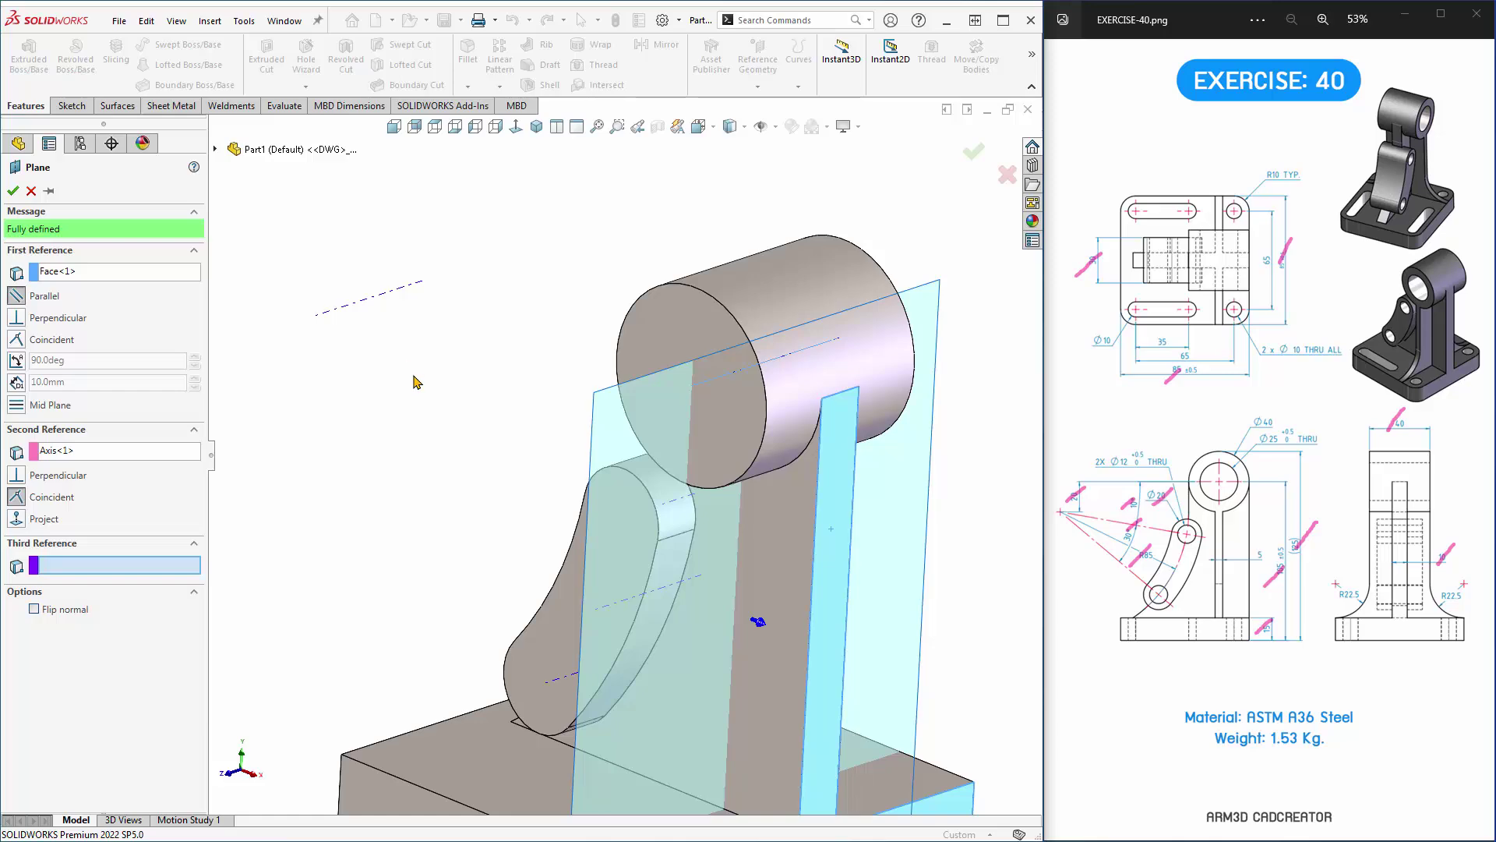
scroll(415, 382, "up", 3)
mouse_move(417, 400)
middle_mouse_down()
mouse_move(711, 525)
mouse_move(759, 475)
middle_mouse_up()
scroll(778, 551, "down", 2)
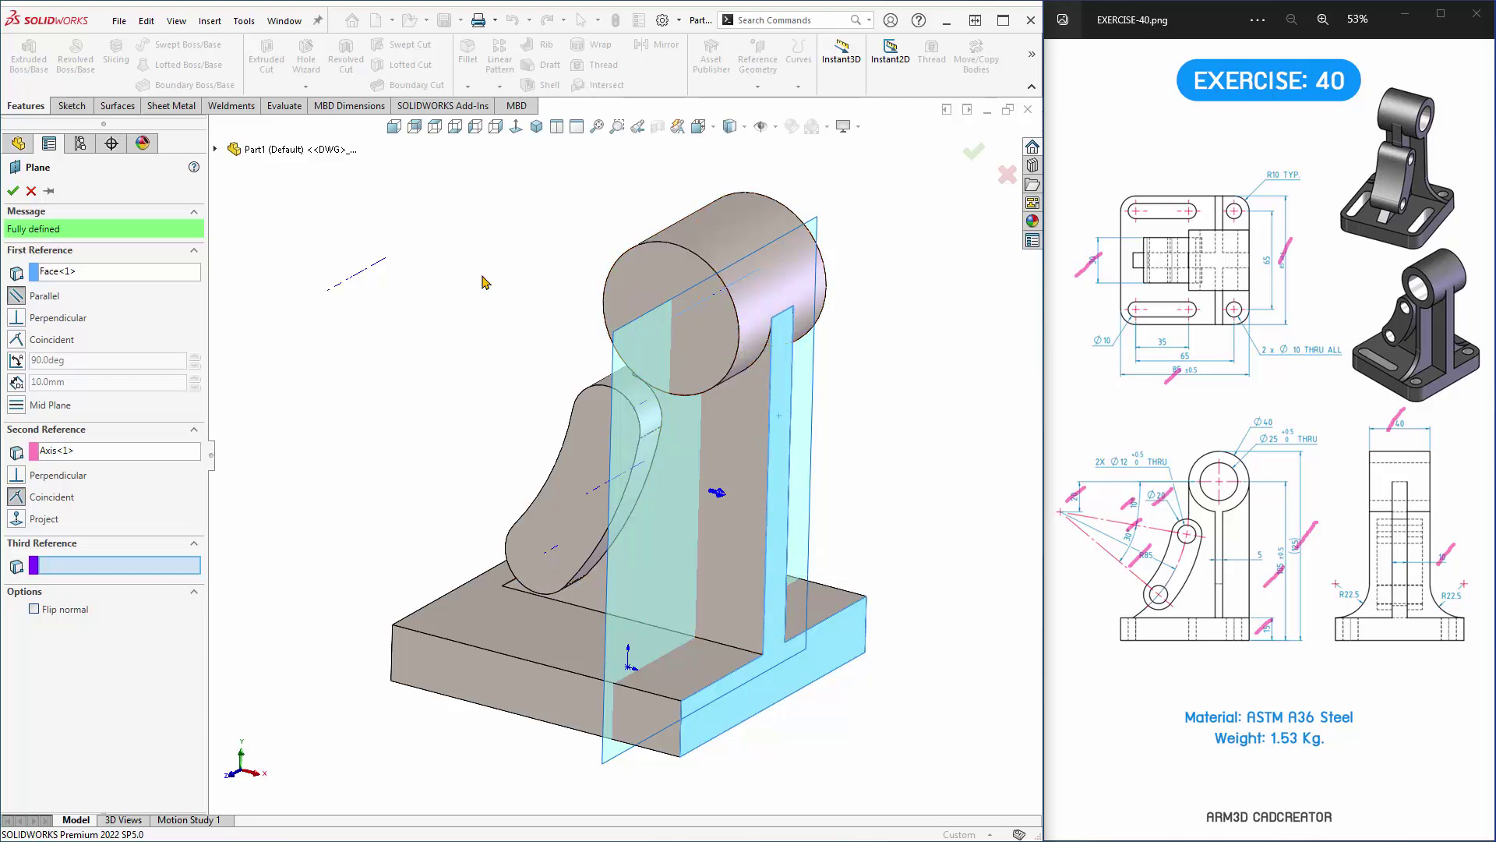
left_click(14, 191)
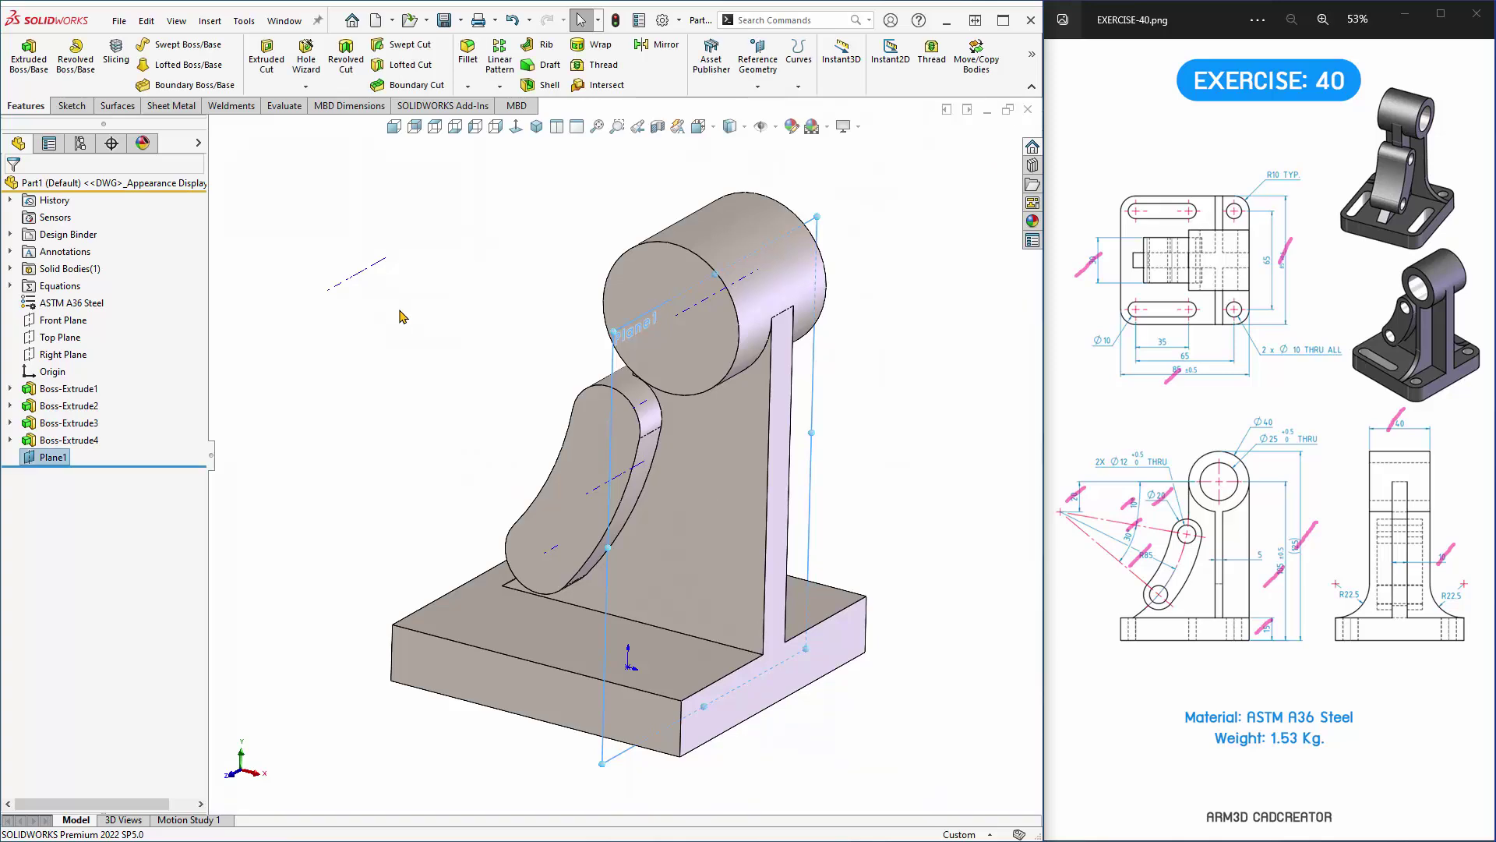
Hide the temporary axes and open a new sketch on Plane1, viewed normal to it.
middle_click_drag(401, 320, 834, 190)
left_click(777, 134)
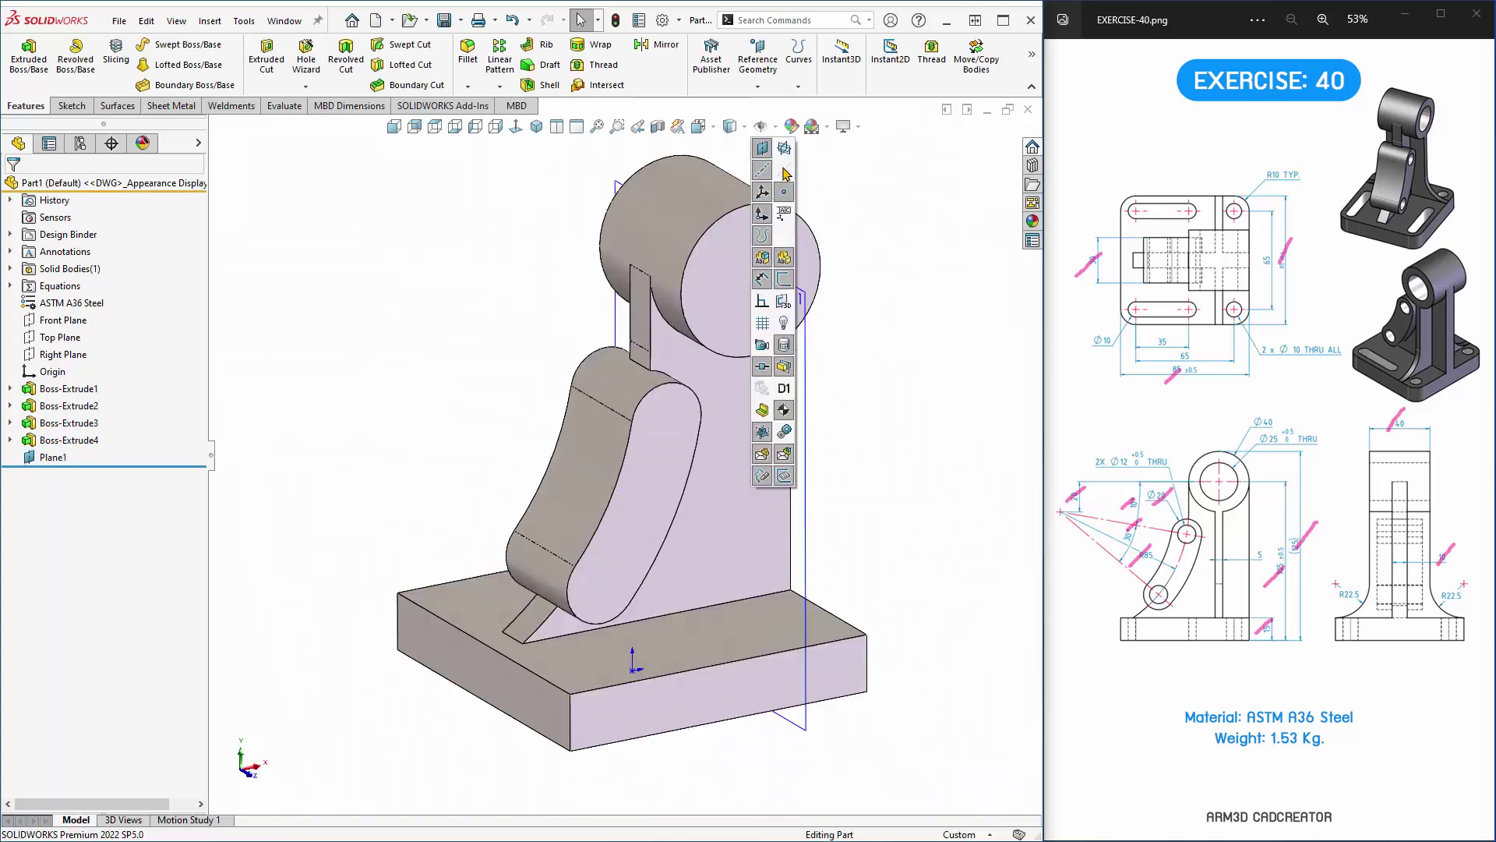
left_click(788, 175)
middle_click_drag(419, 273, 846, 289)
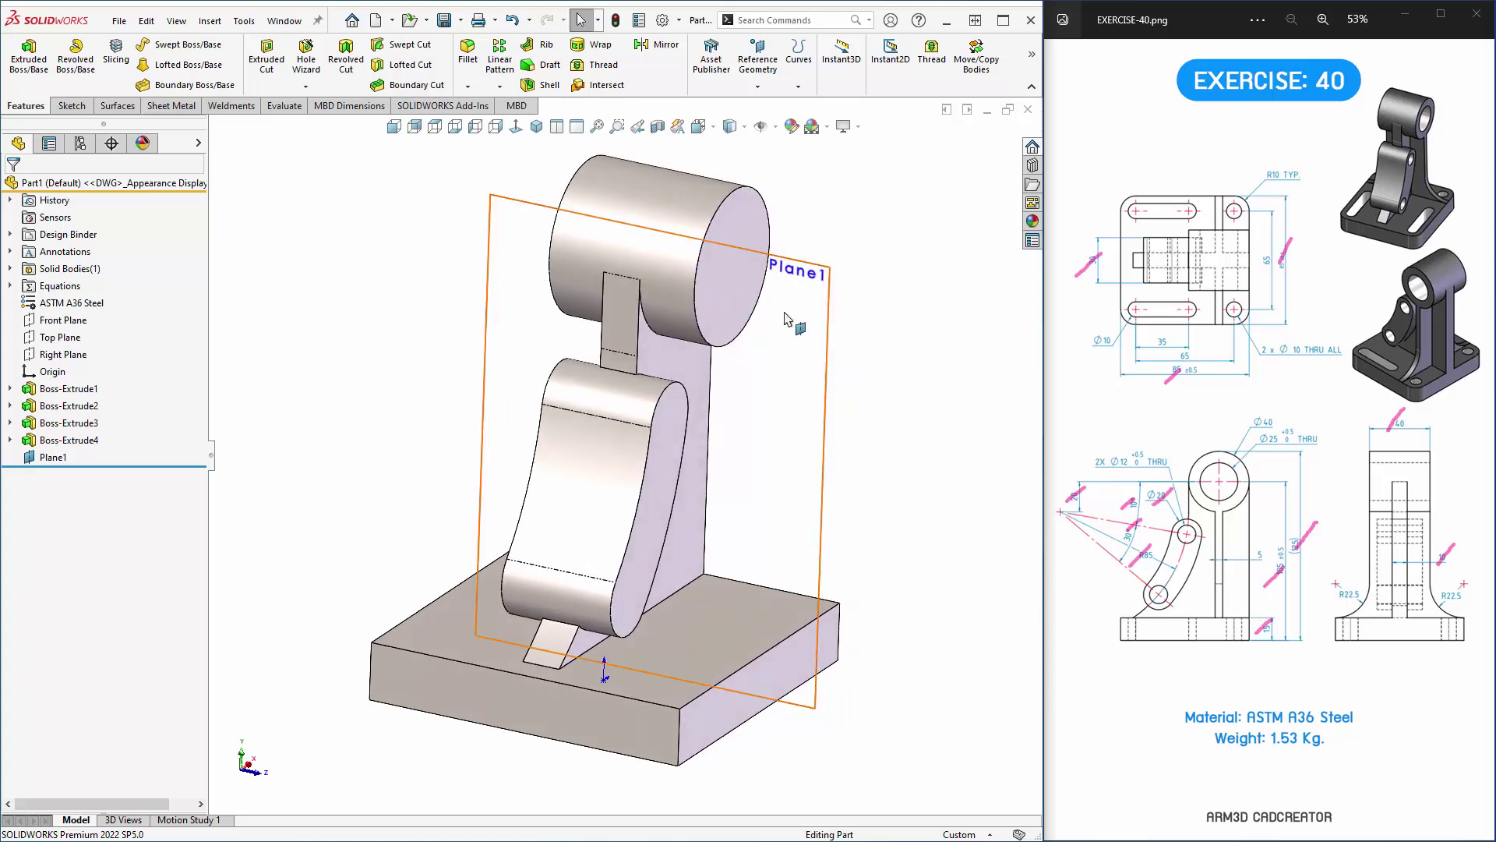
left_click(787, 359)
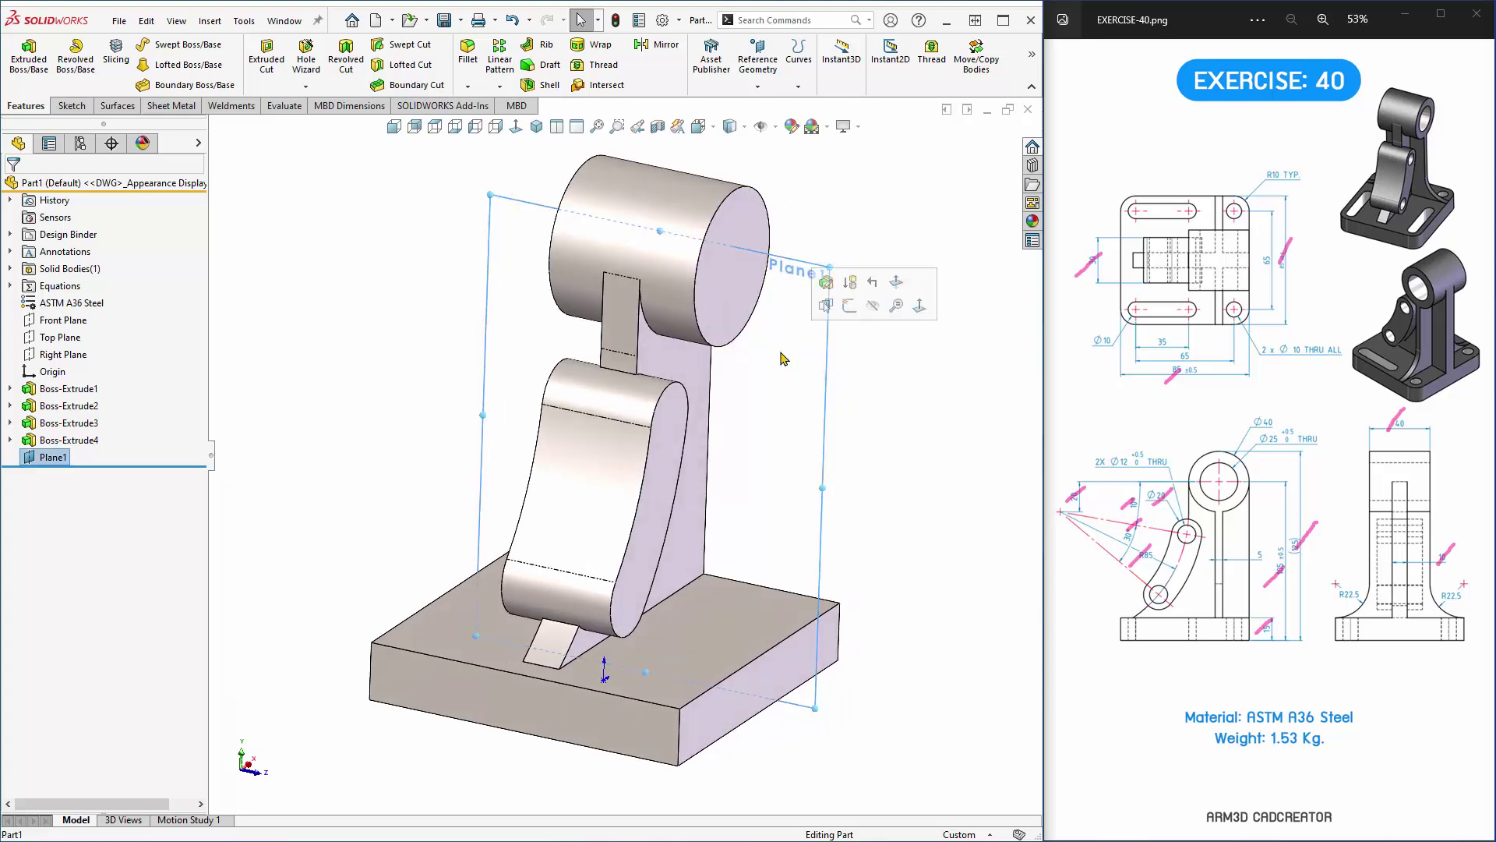
left_click(850, 304)
left_click(517, 131)
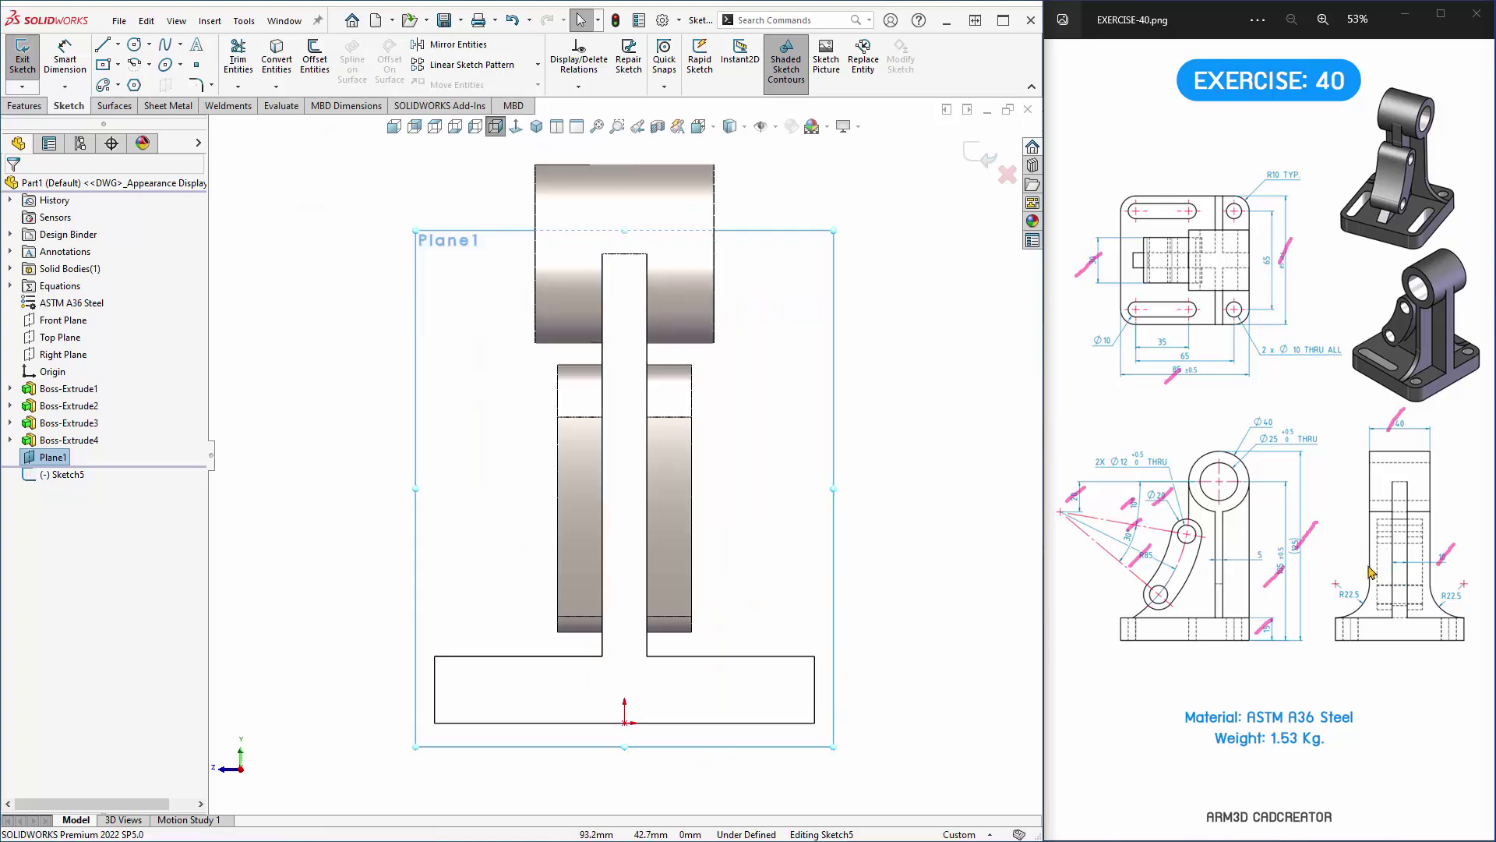
Draw a vertical line down the upright that continues as a tangent arc onto the base top.
left_click(102, 45)
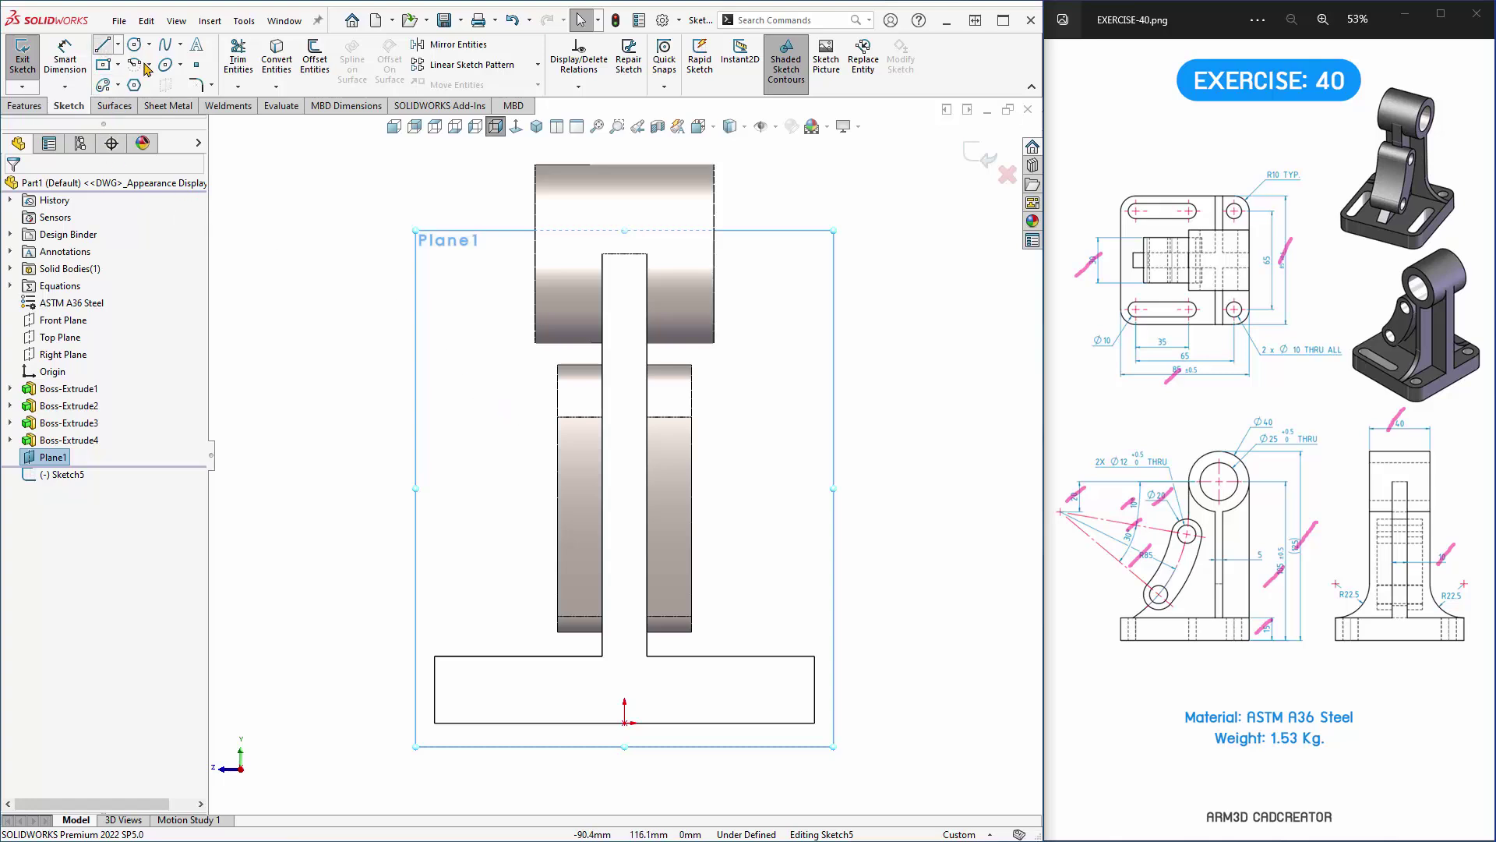
left_click(535, 343)
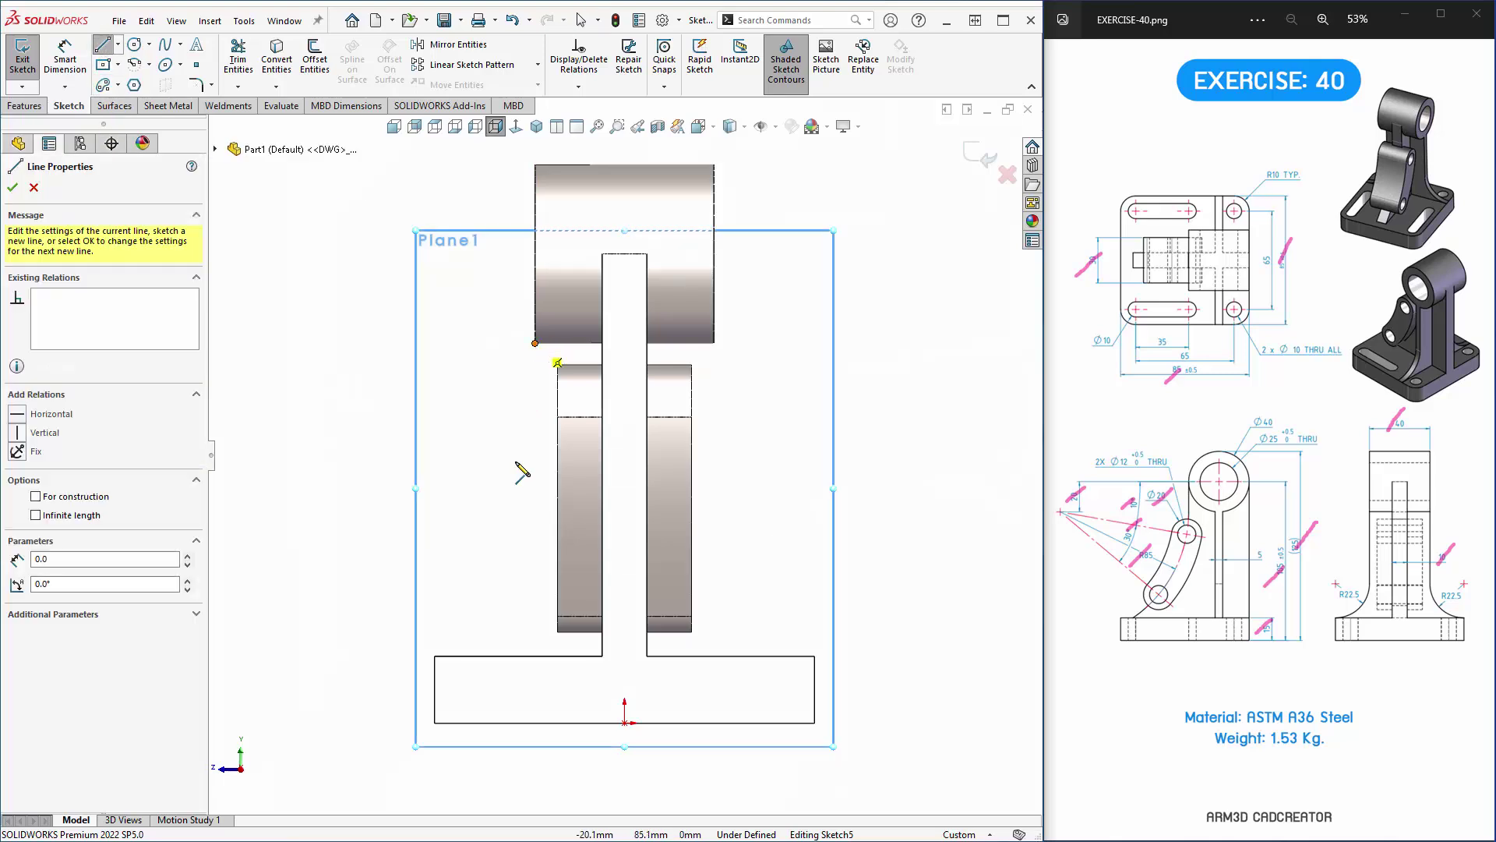
left_click(534, 569)
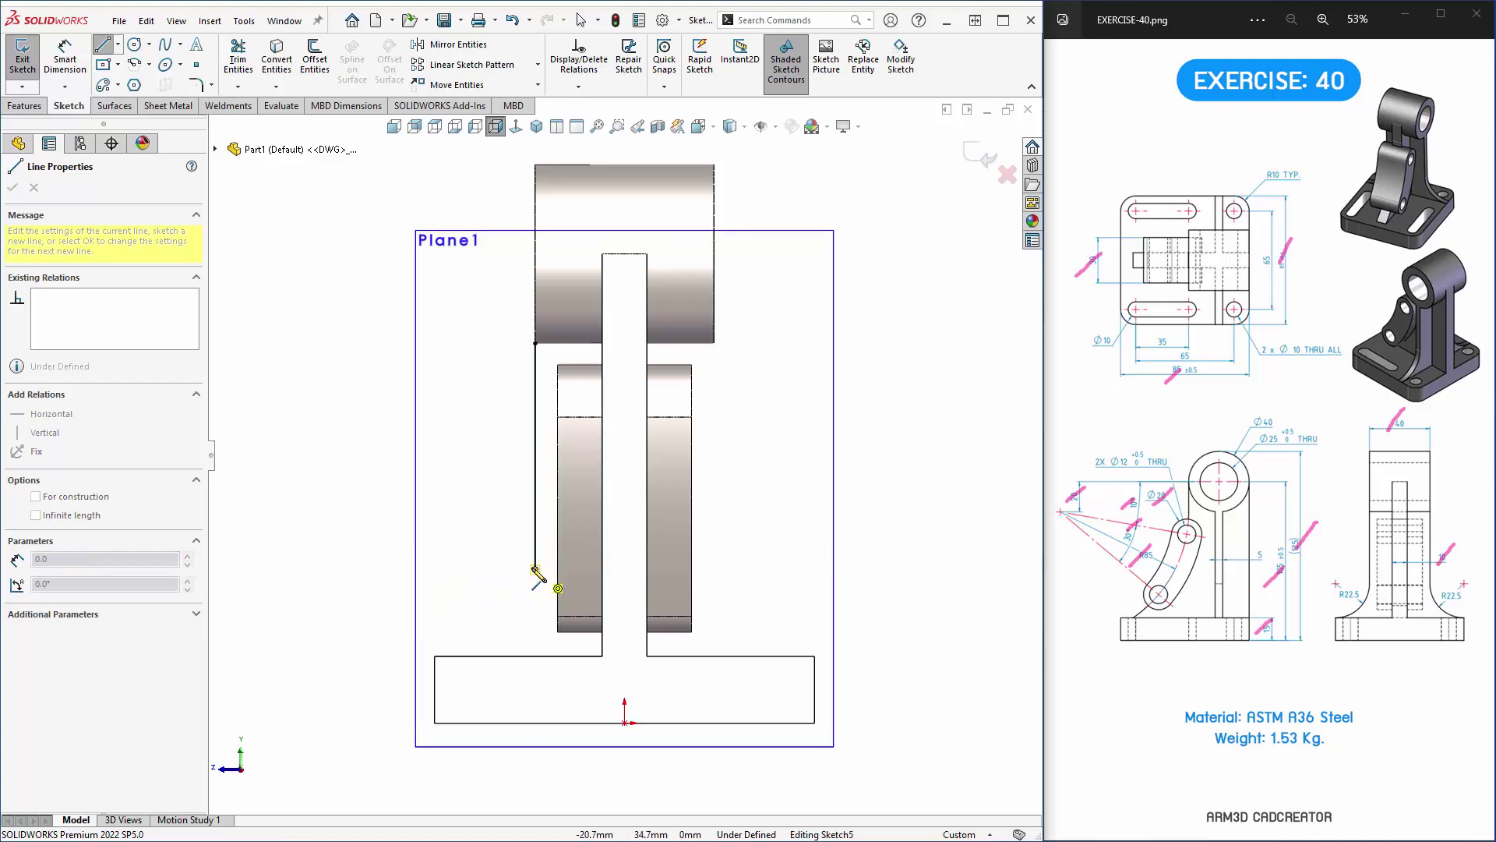
left_click(434, 656)
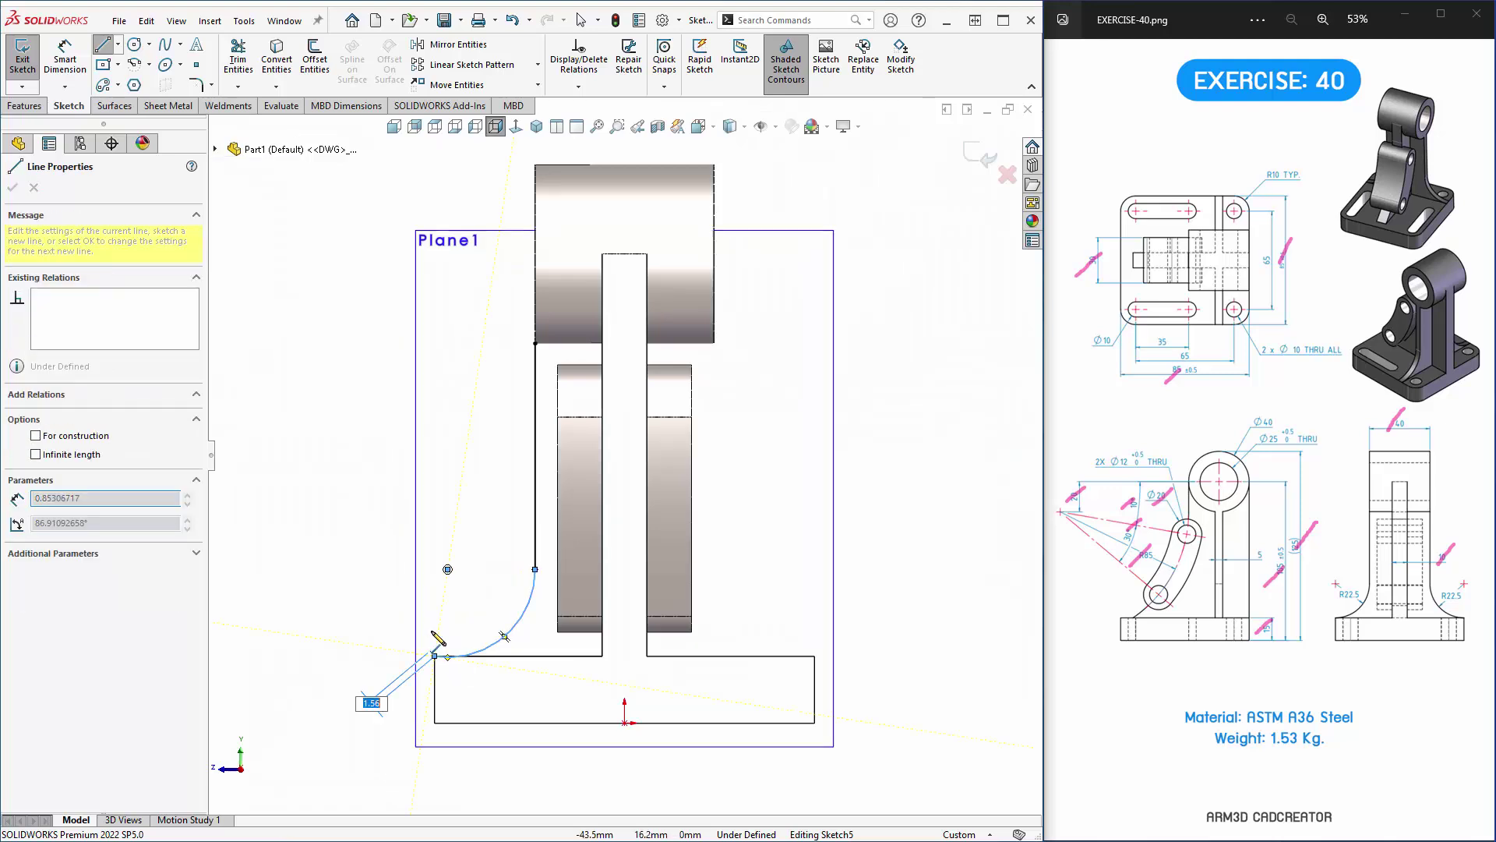
key("Escape")
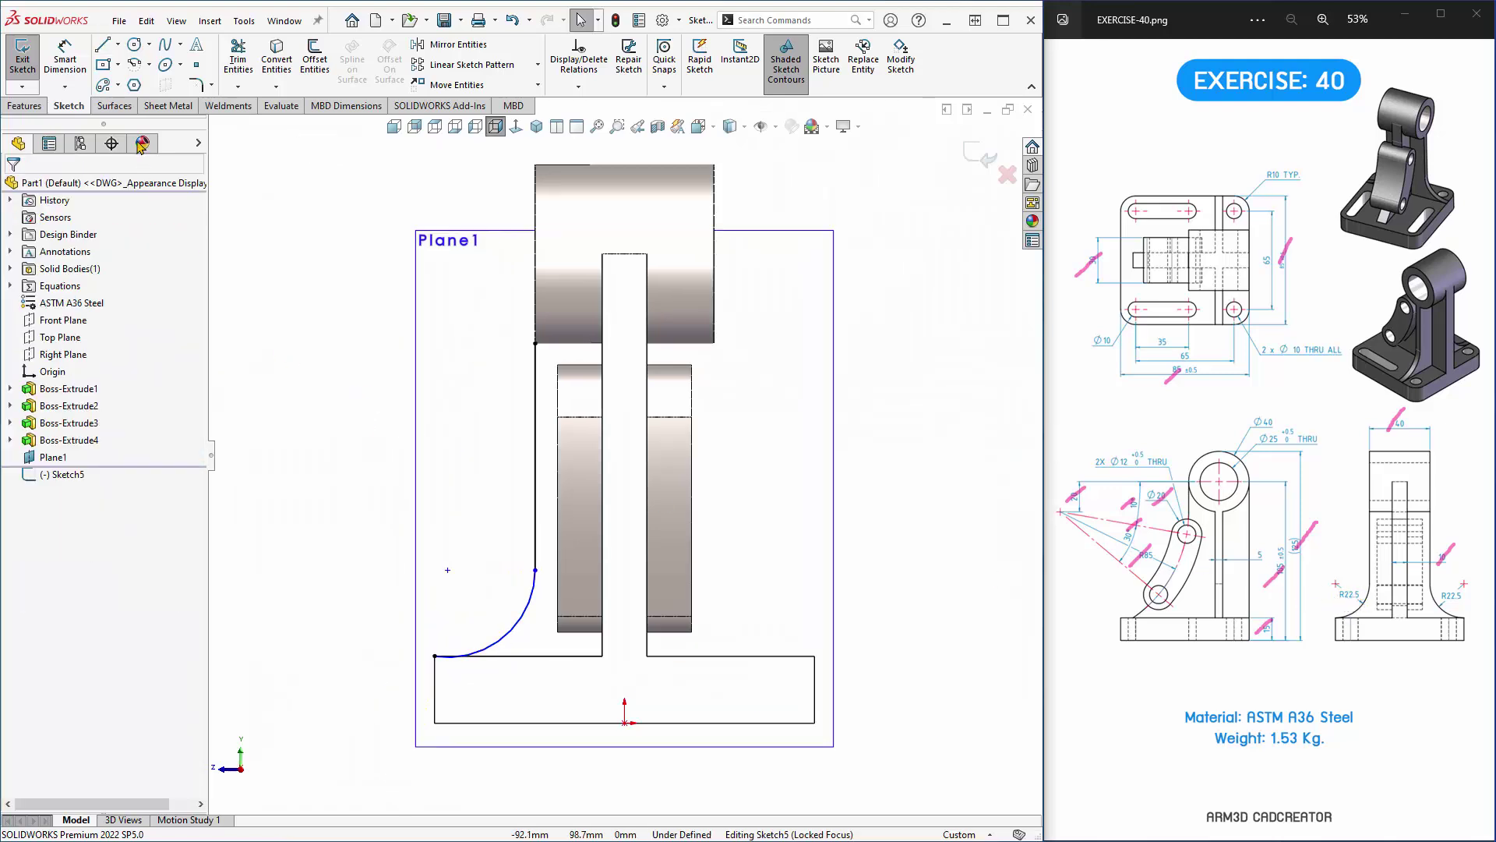
Dimension the arc to R22.5 and close the rib profile sketch.
left_click(65, 59)
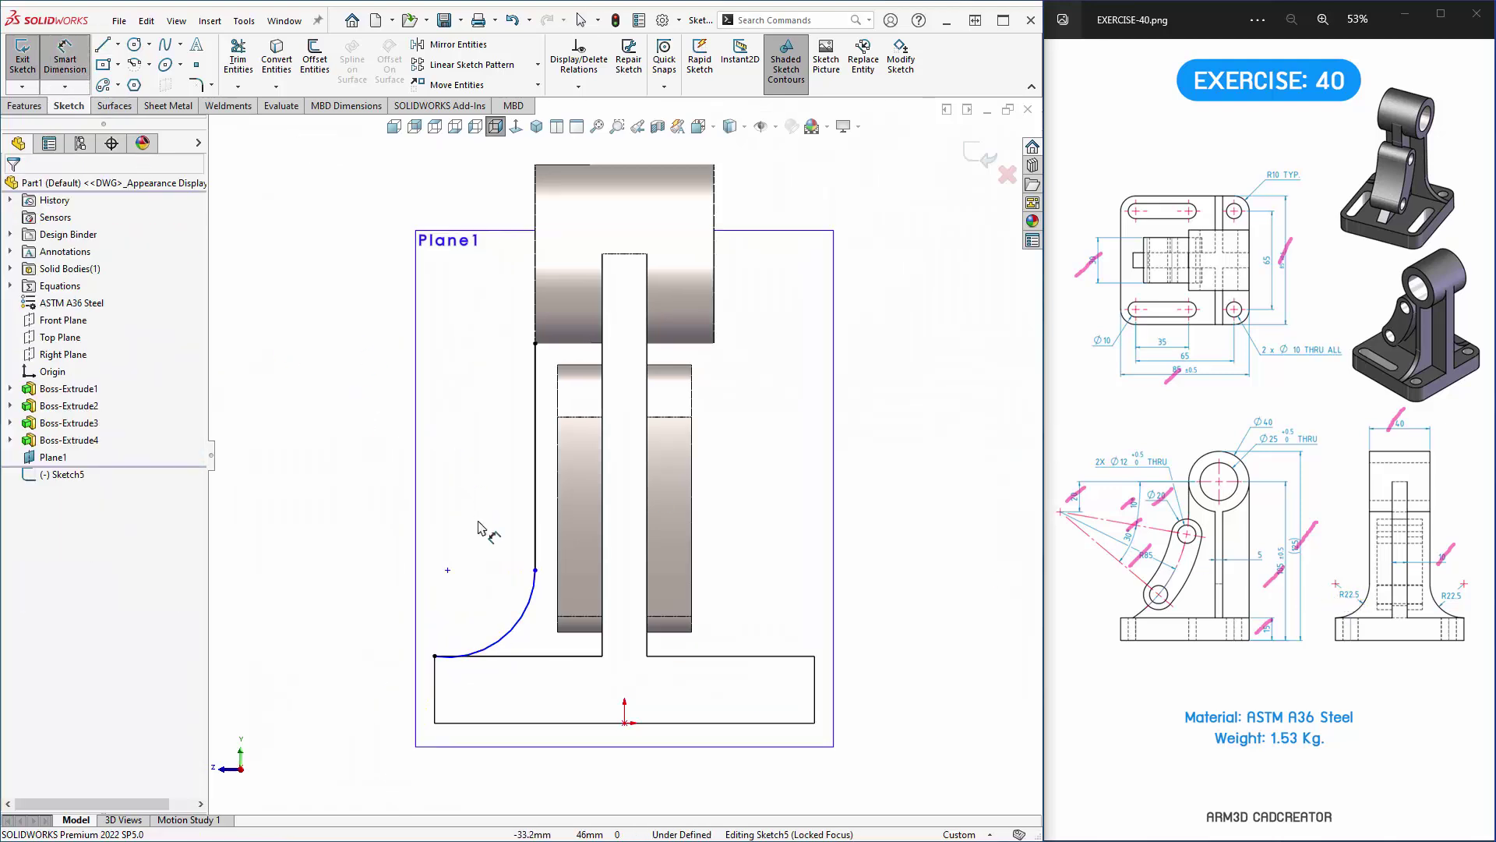
left_click(510, 626)
left_click(489, 600)
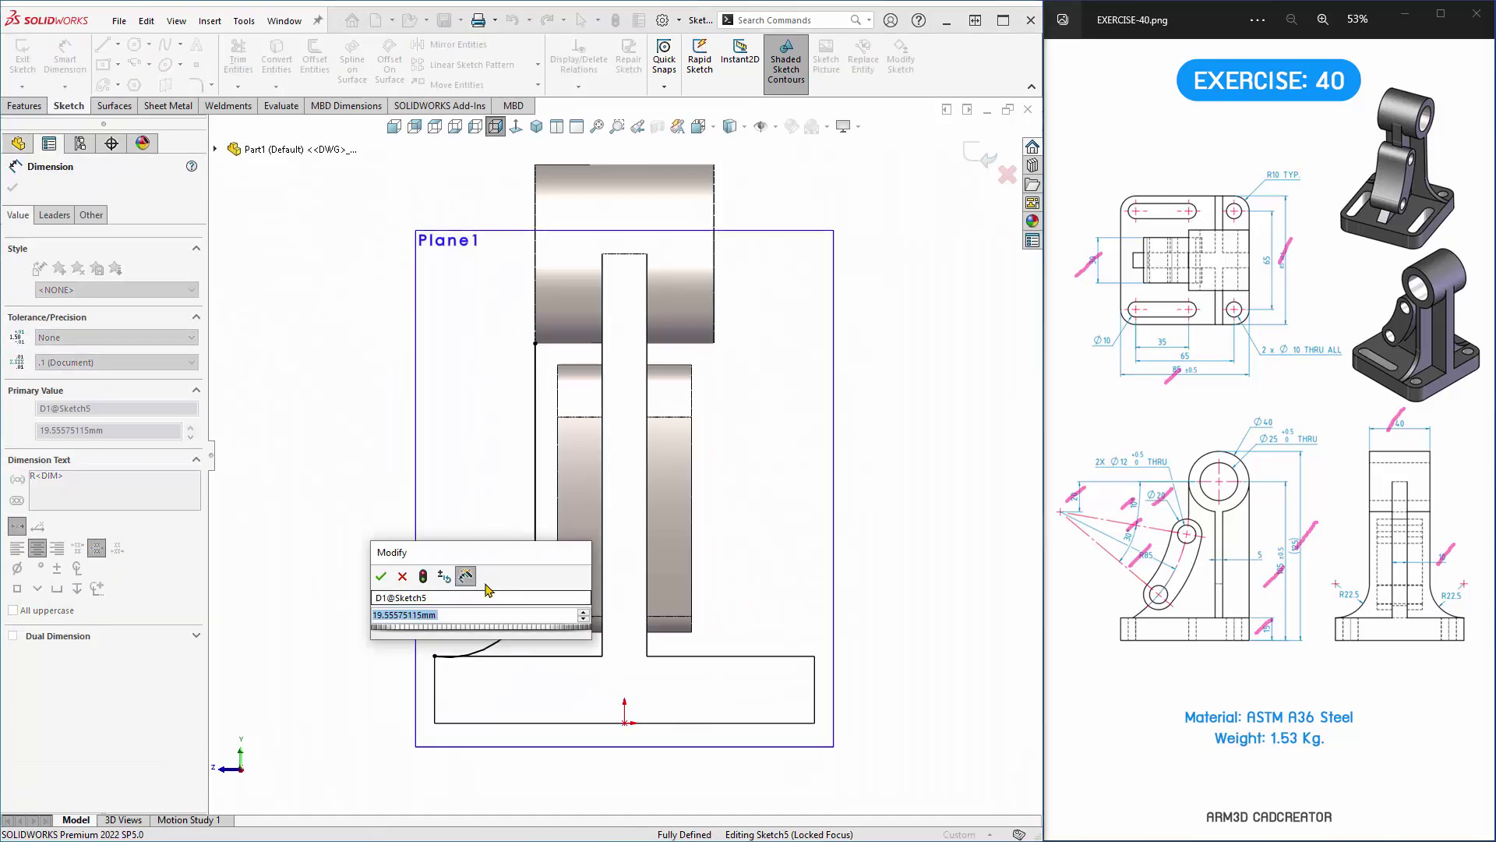
type("22.5")
key("Return")
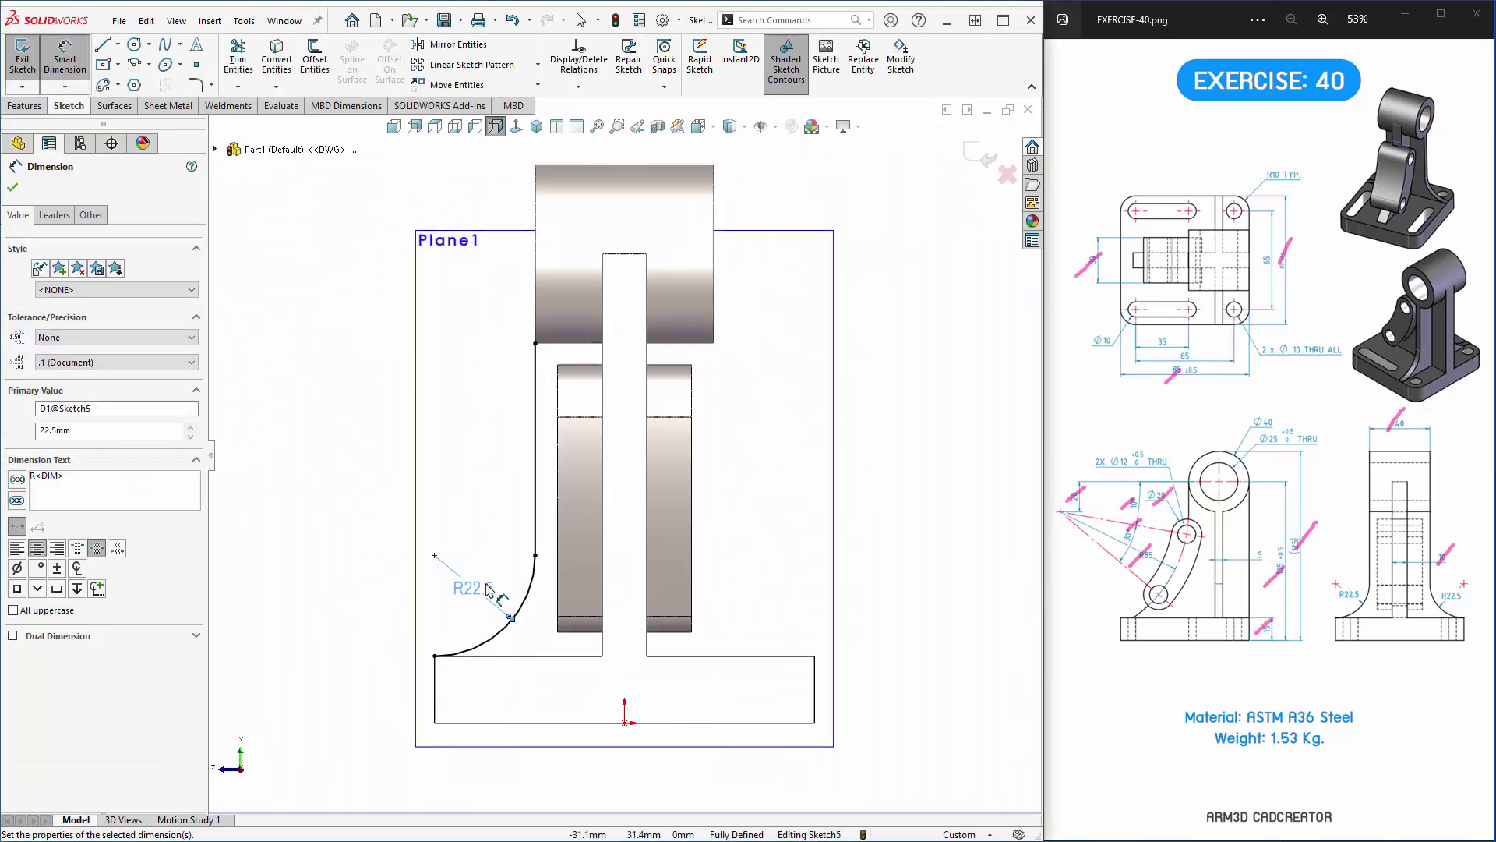
key("Escape")
middle_click_drag(546, 506, 643, 398)
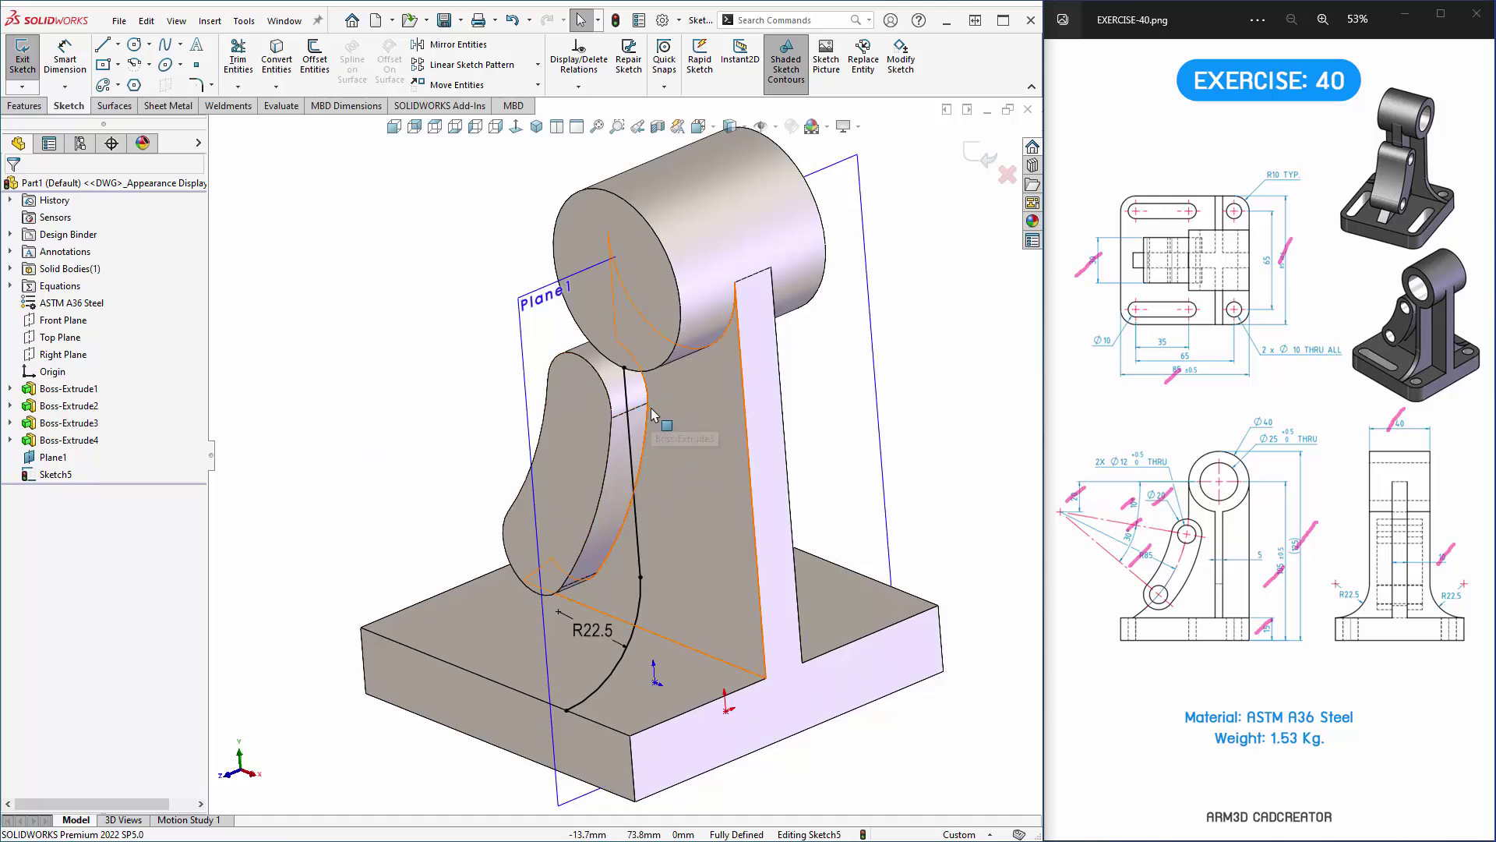
middle_click_drag(653, 456, 403, 316)
key("Left")
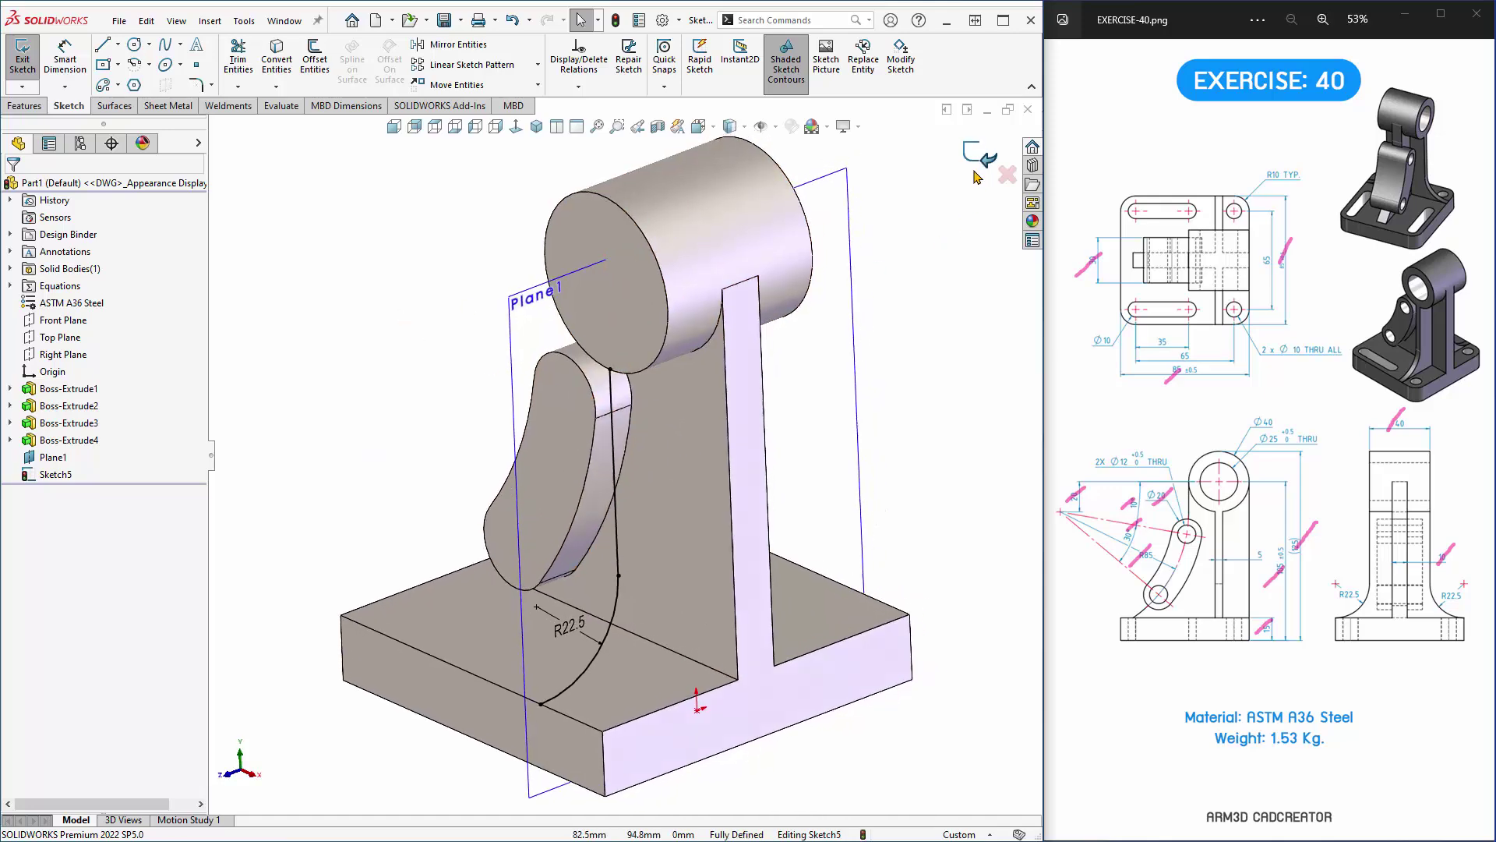
key("Left")
key("Left")
key("Left")
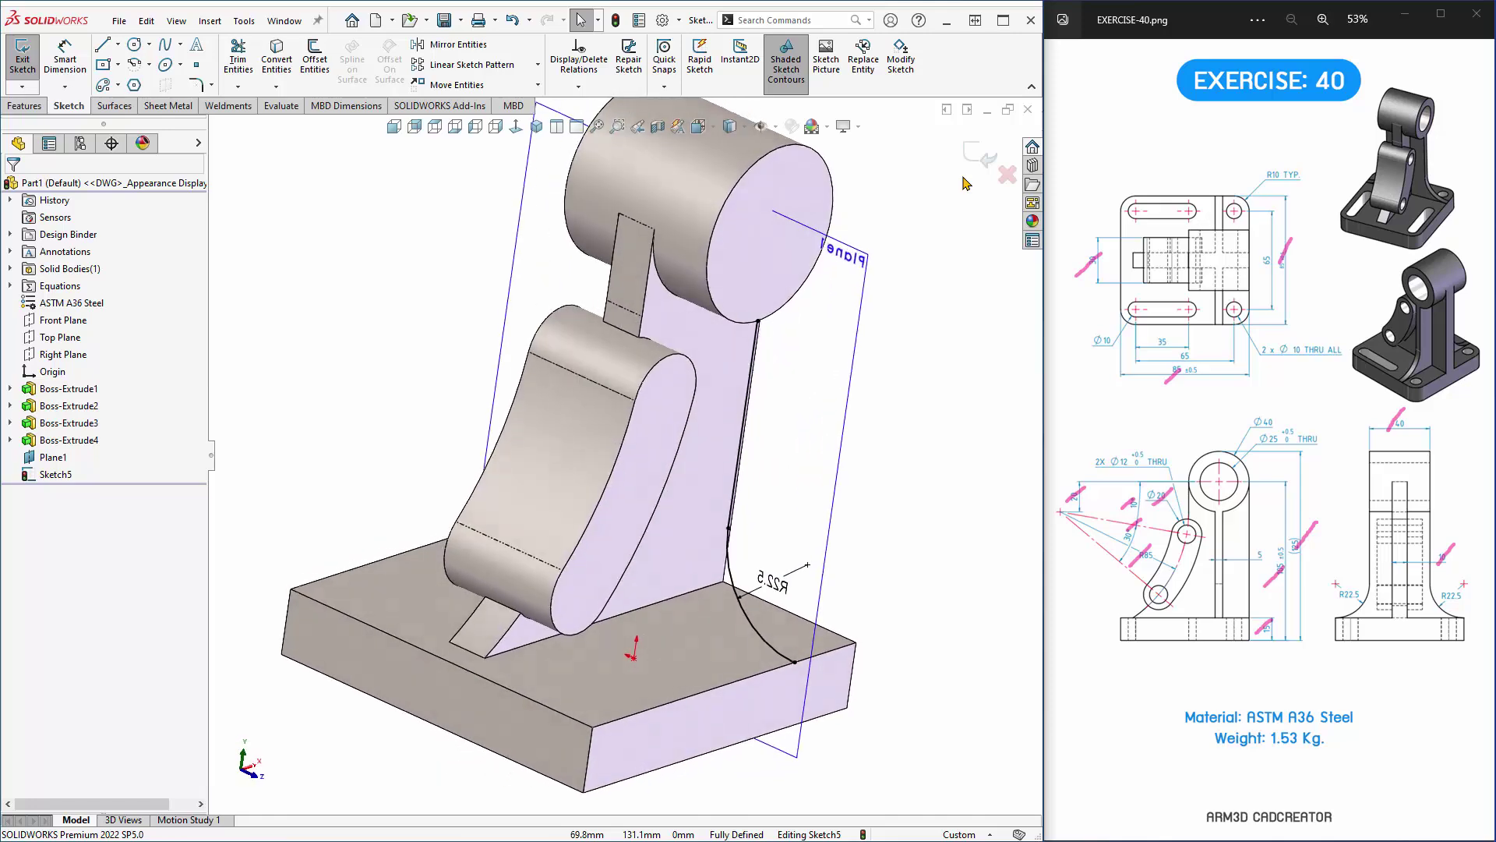
key("Left")
key("Left")
key("Left")
key("Left")
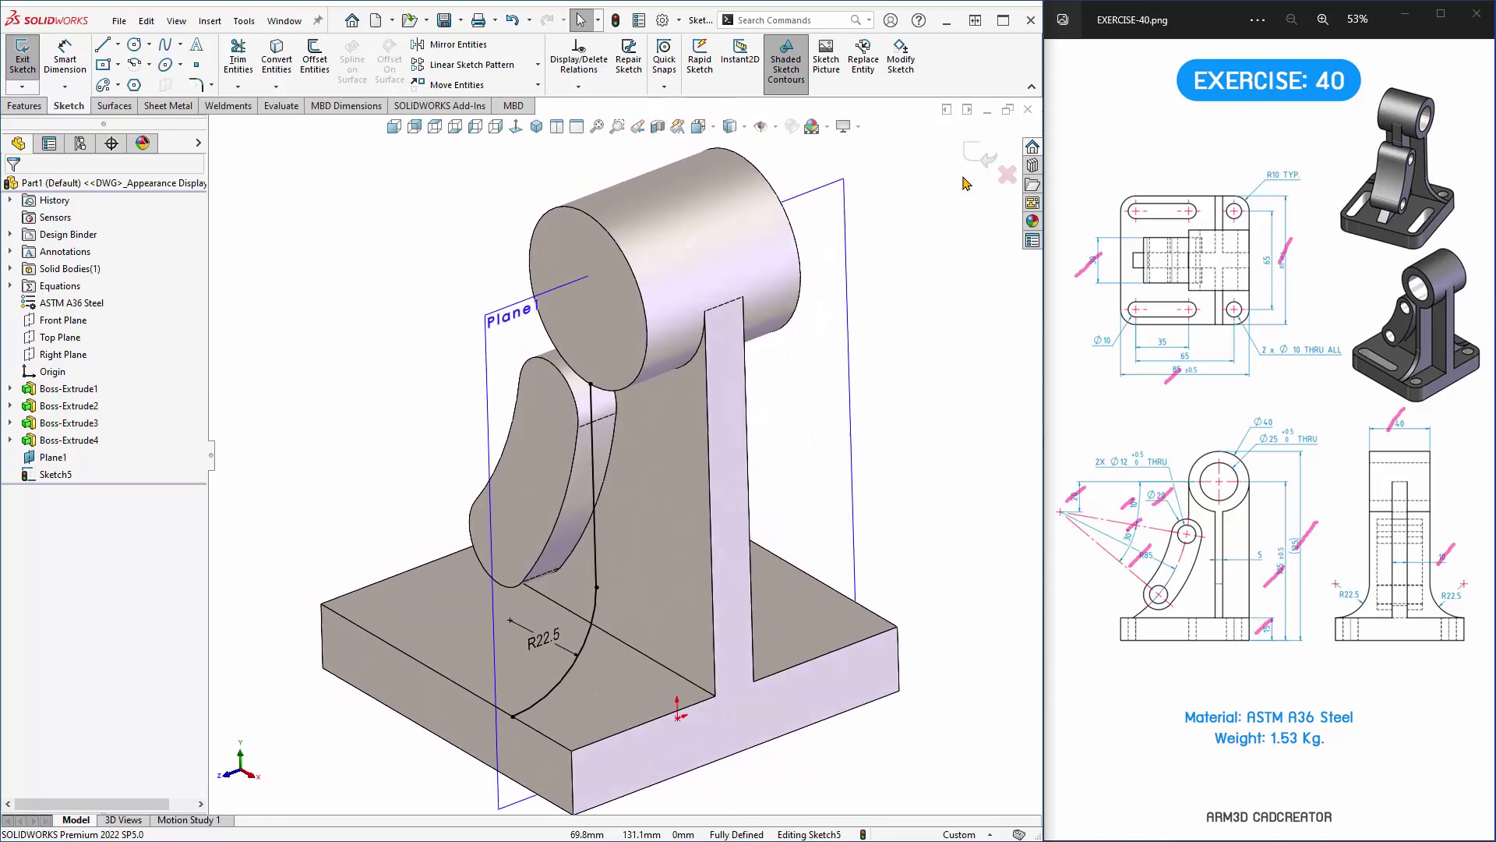
key("Left")
key("Left")
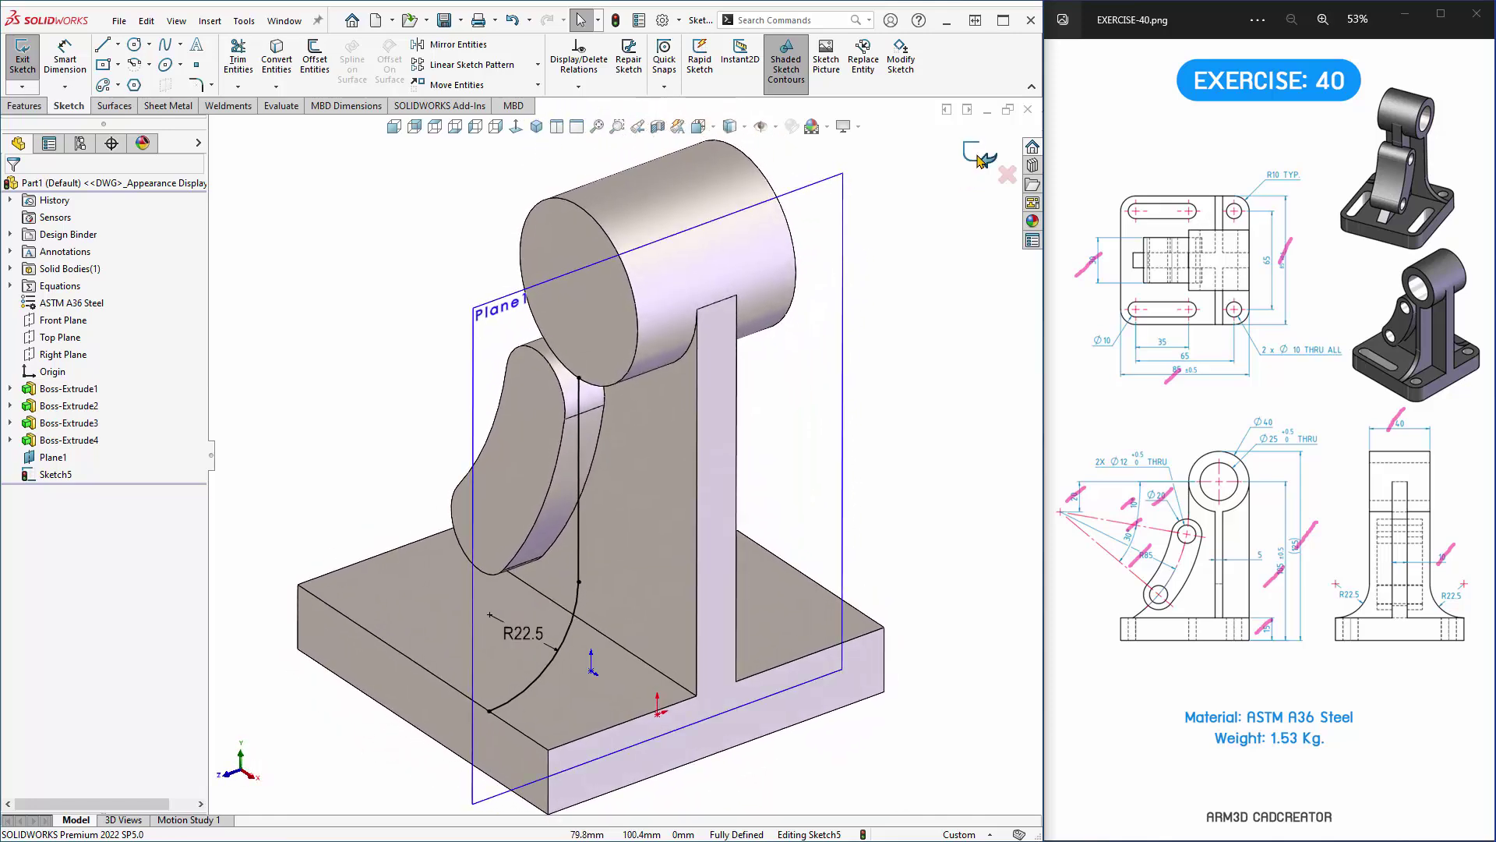
left_click(980, 160)
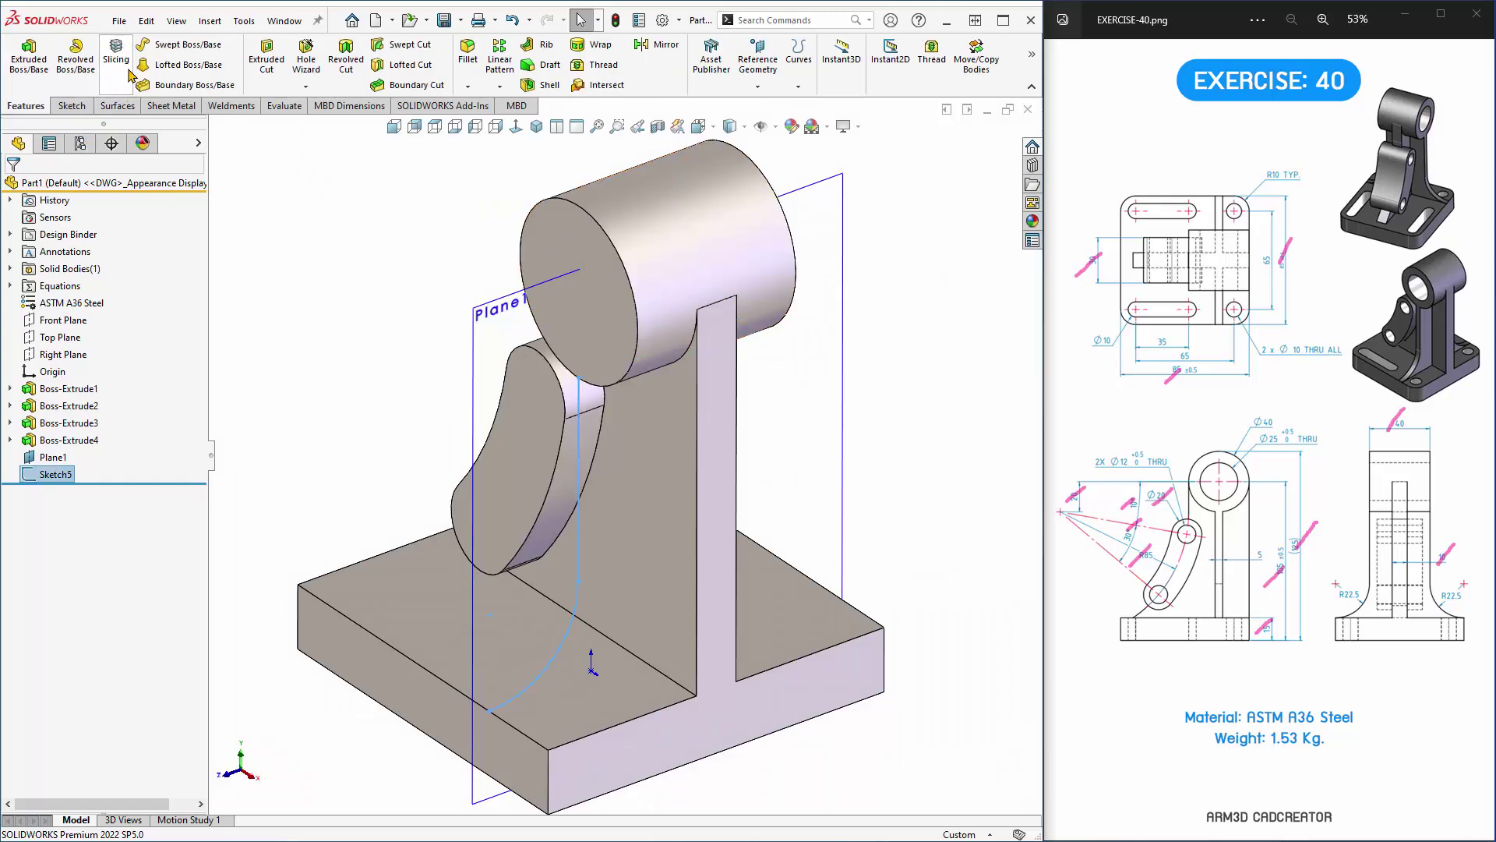
Create Rib1 from Sketch5, 5 mm thick on both sides, with the material side flipped.
left_click(538, 45)
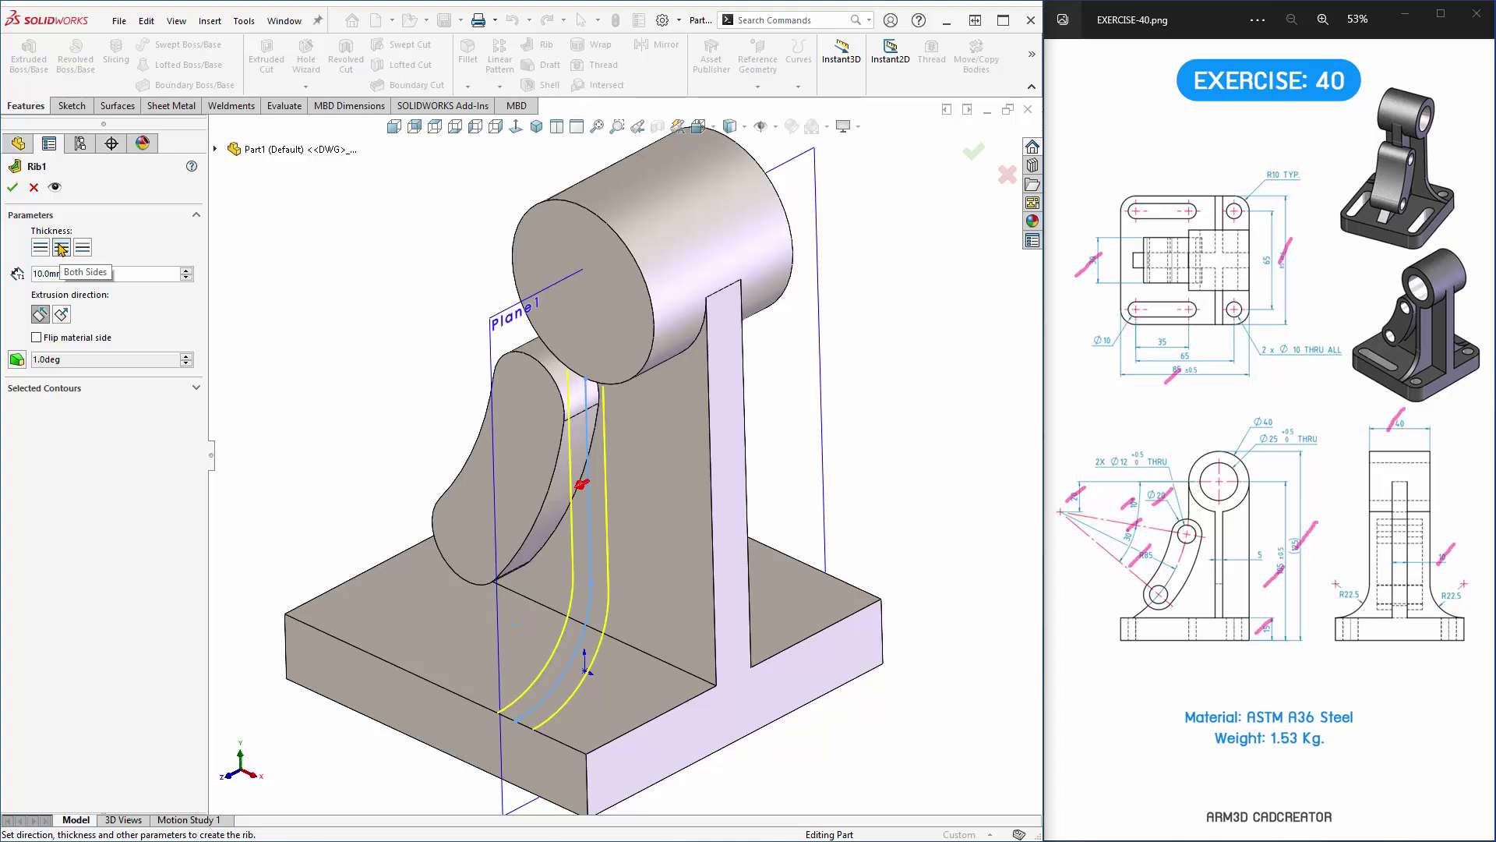
left_click(61, 248)
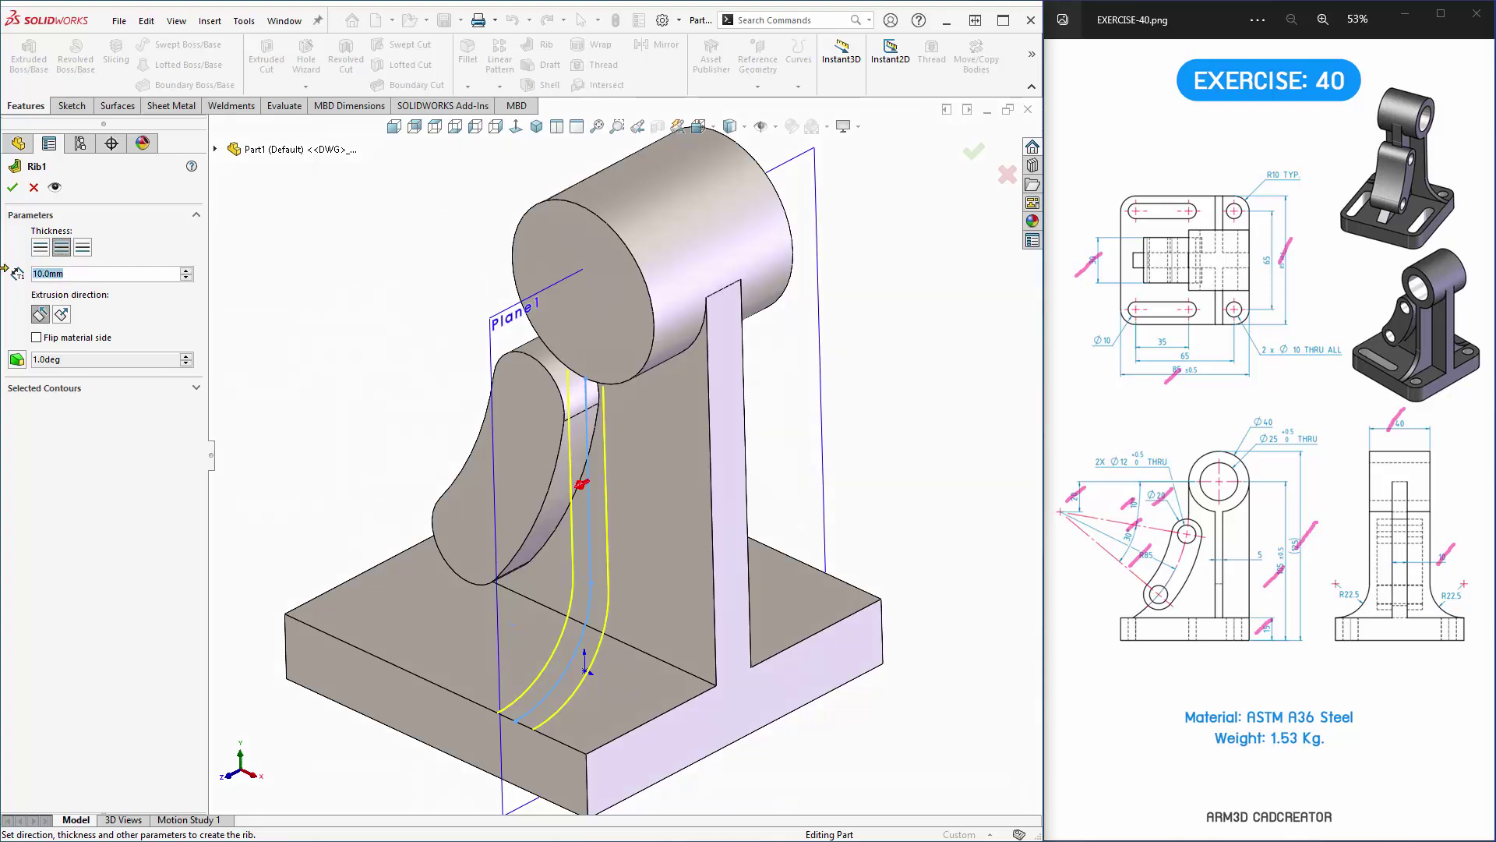
type("5")
key("Return")
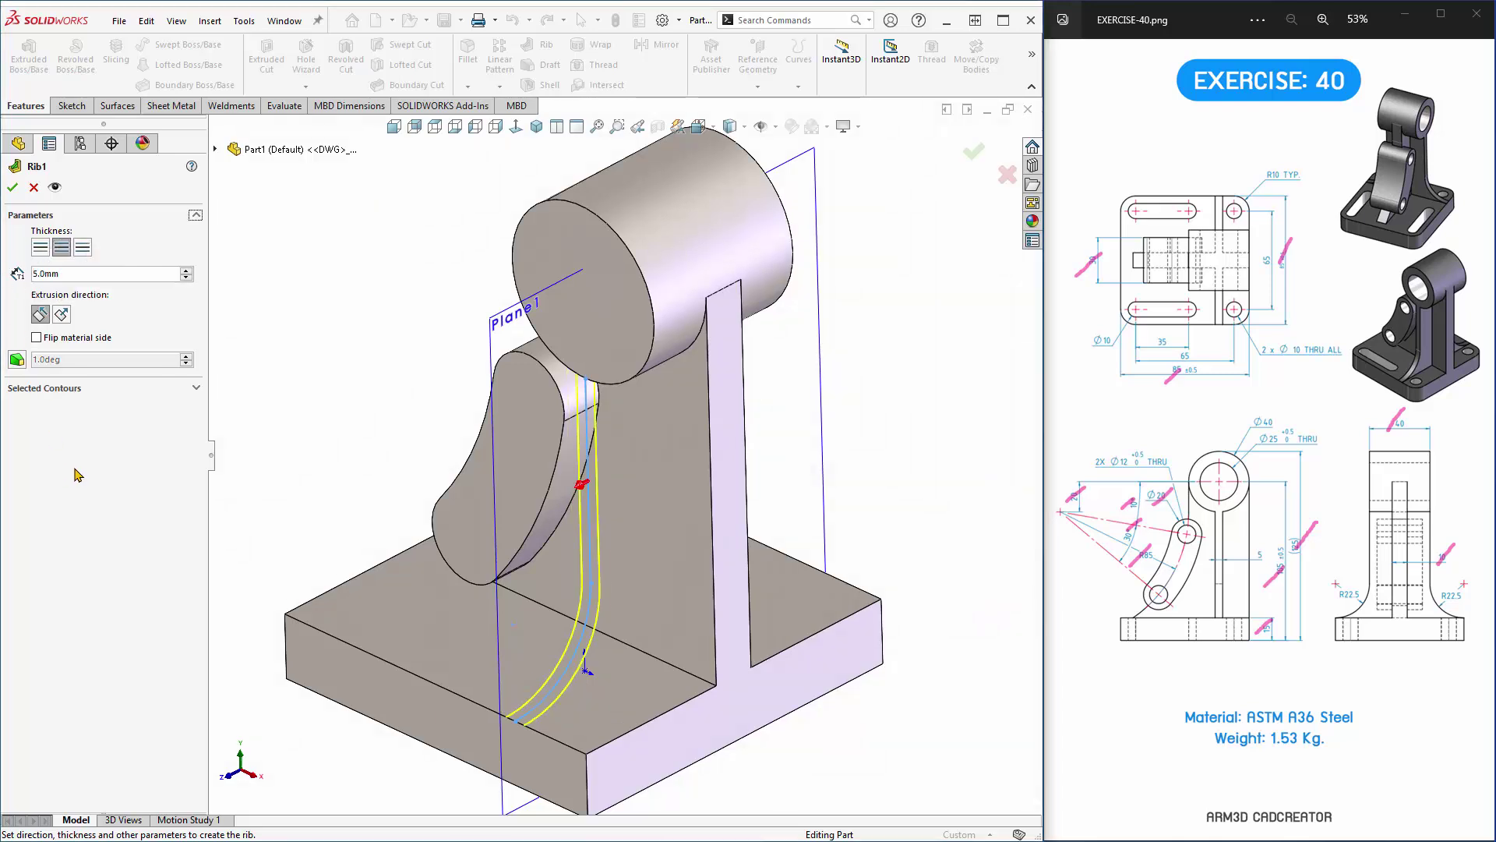
middle_click_drag(612, 488, 524, 508)
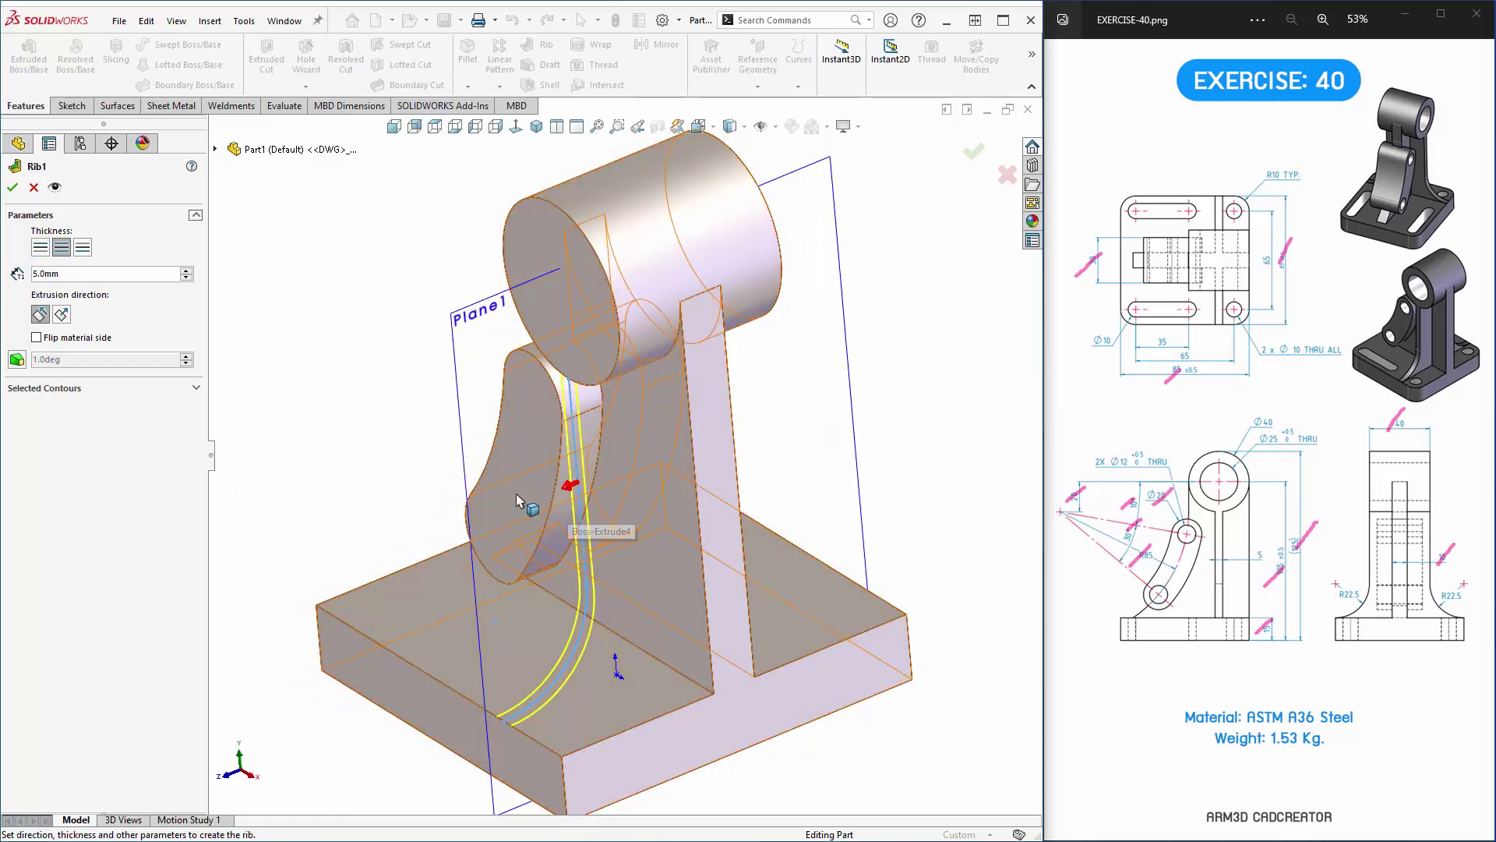
left_click(36, 338)
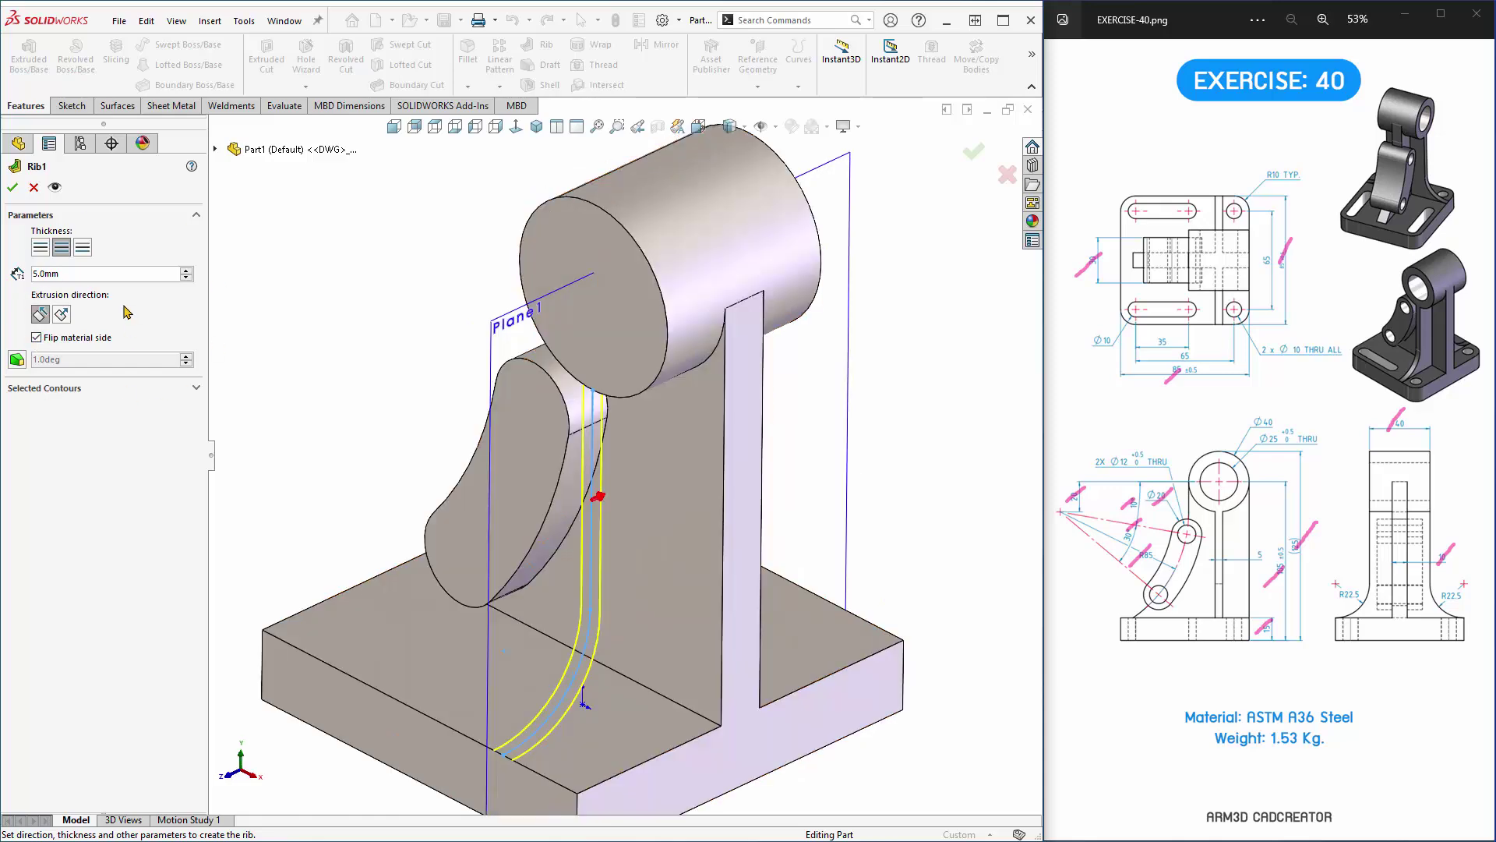
left_click(12, 189)
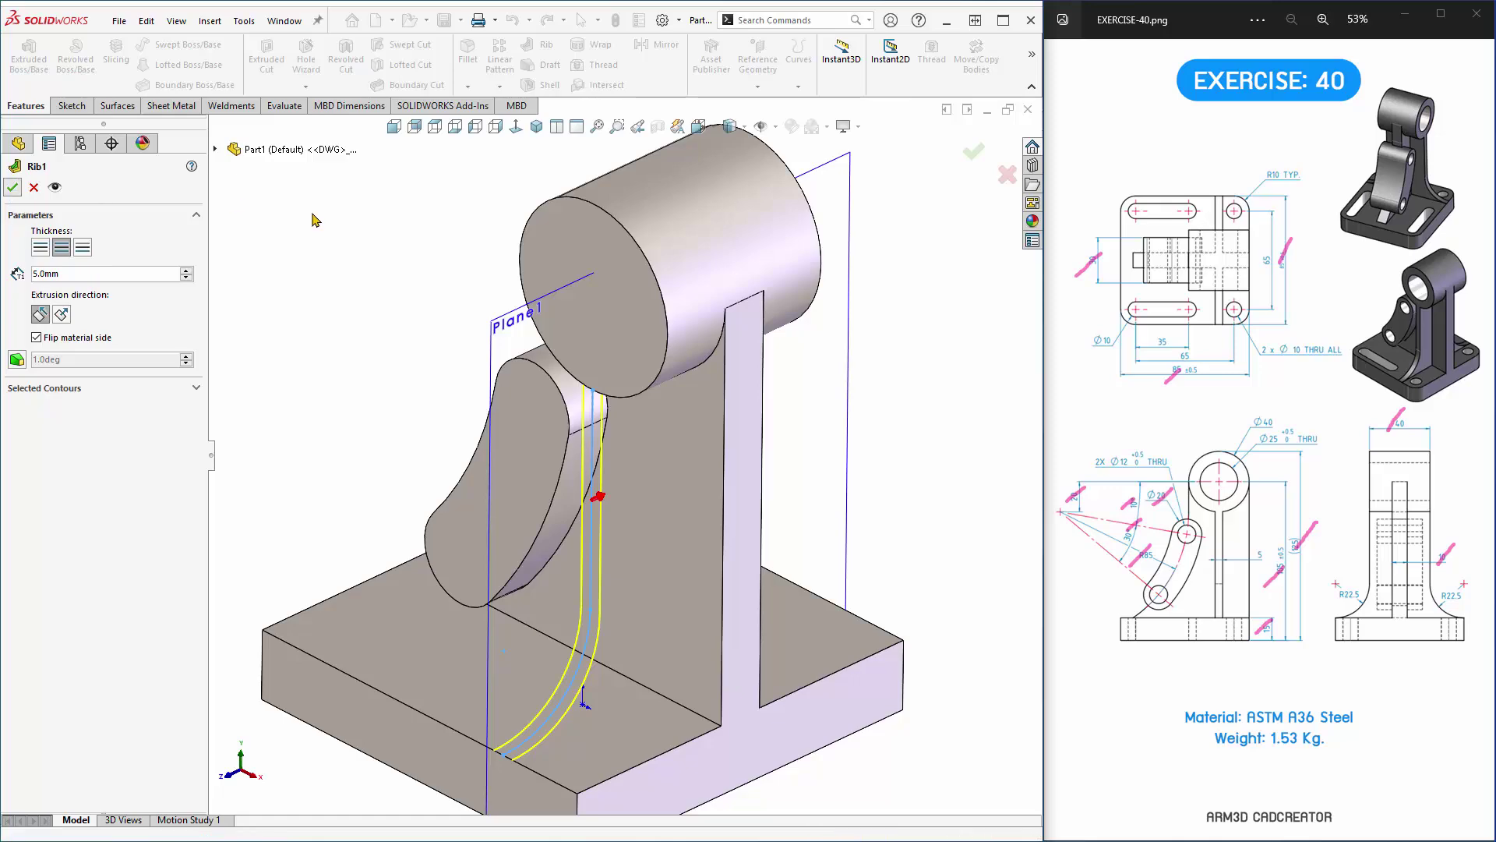
Hide Plane1 and show the whole ribbed bracket fitted in view.
key("Down")
key("Down")
key("Down")
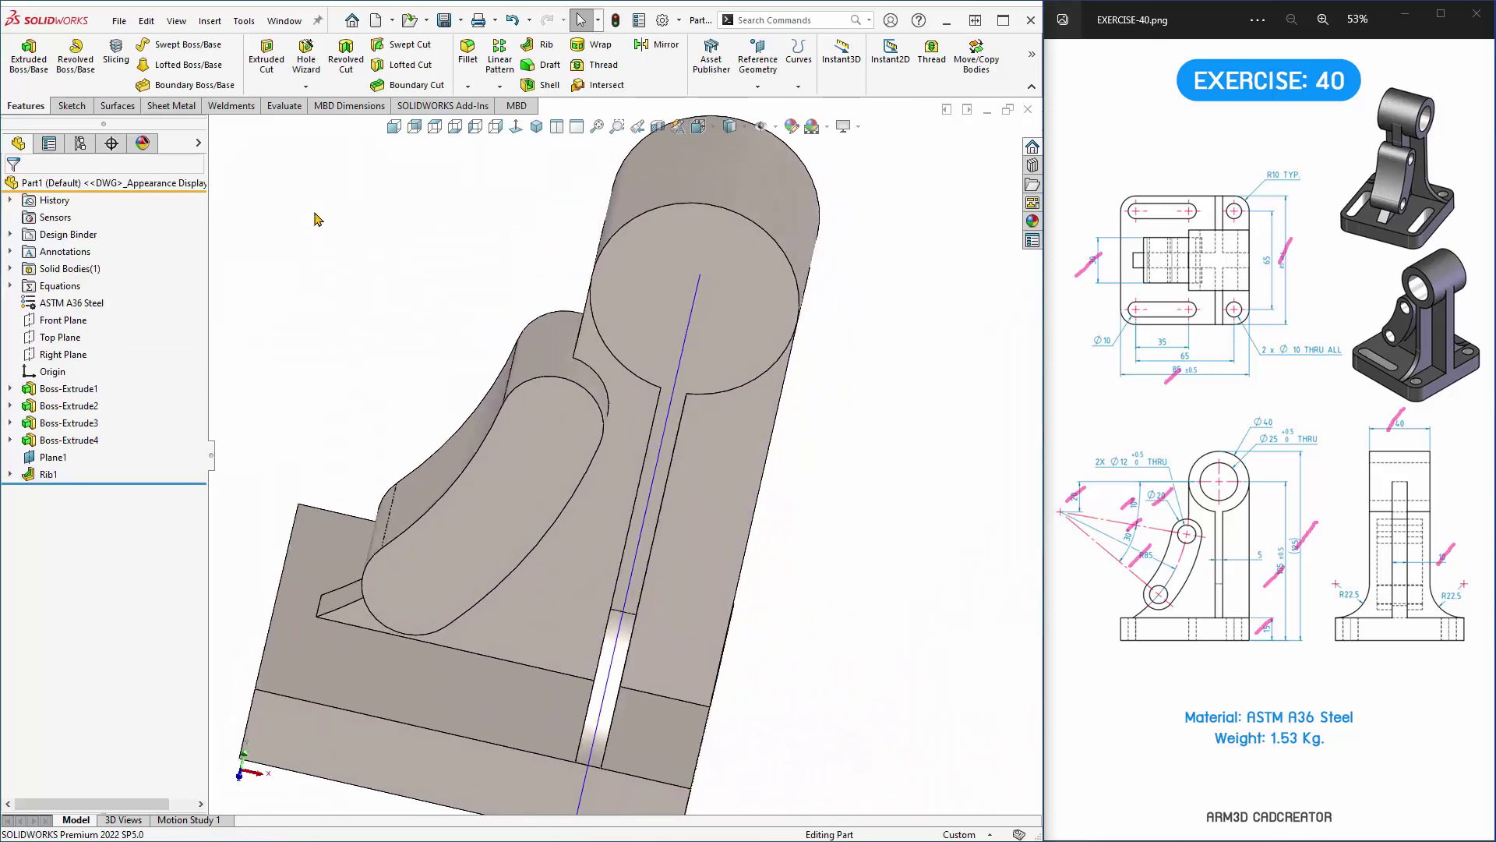
key("ctrl+7")
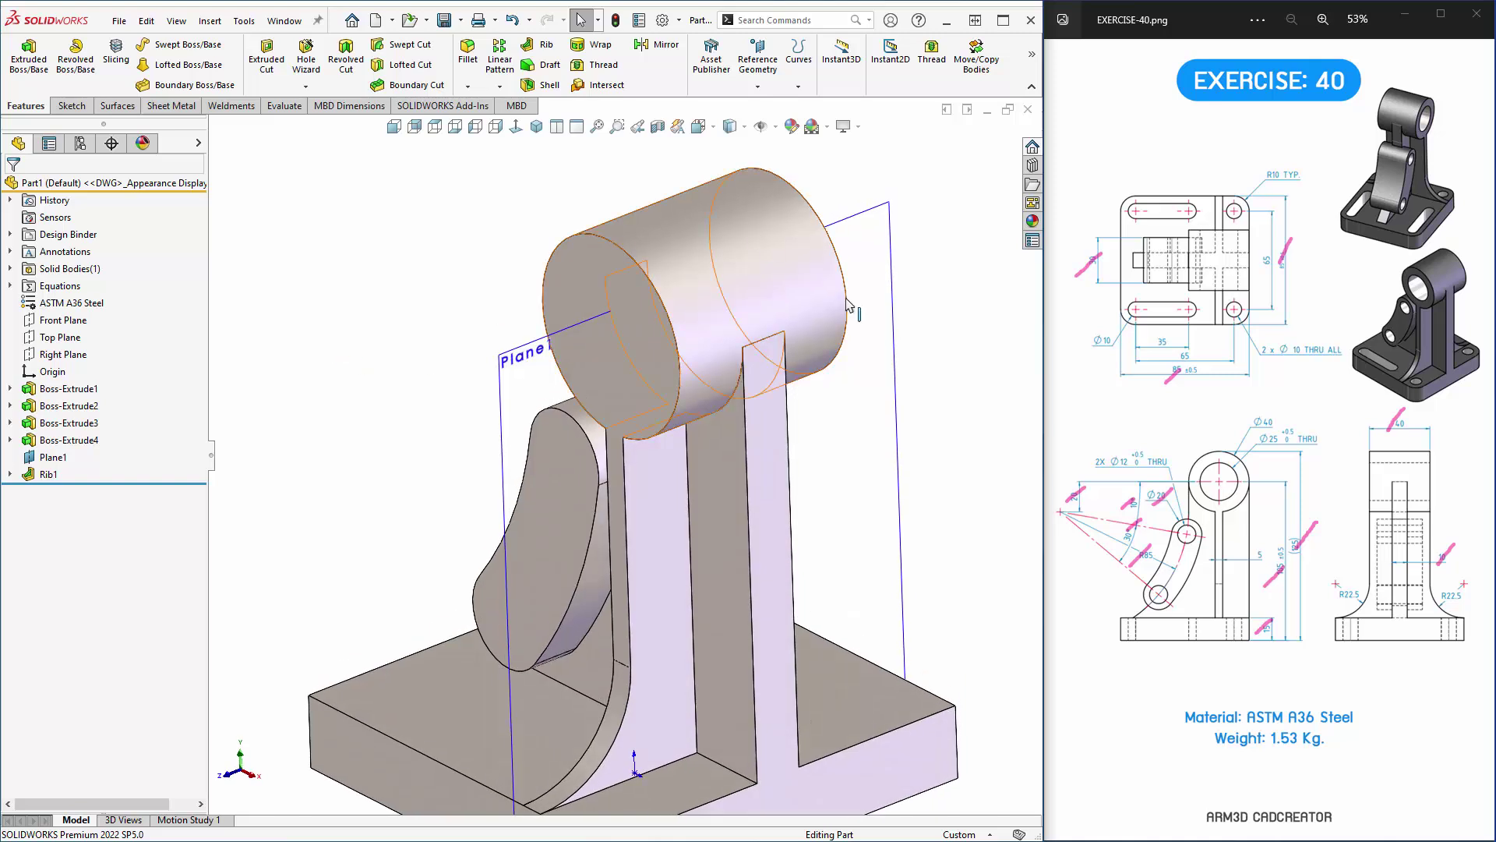
left_click(505, 366)
left_click(622, 325)
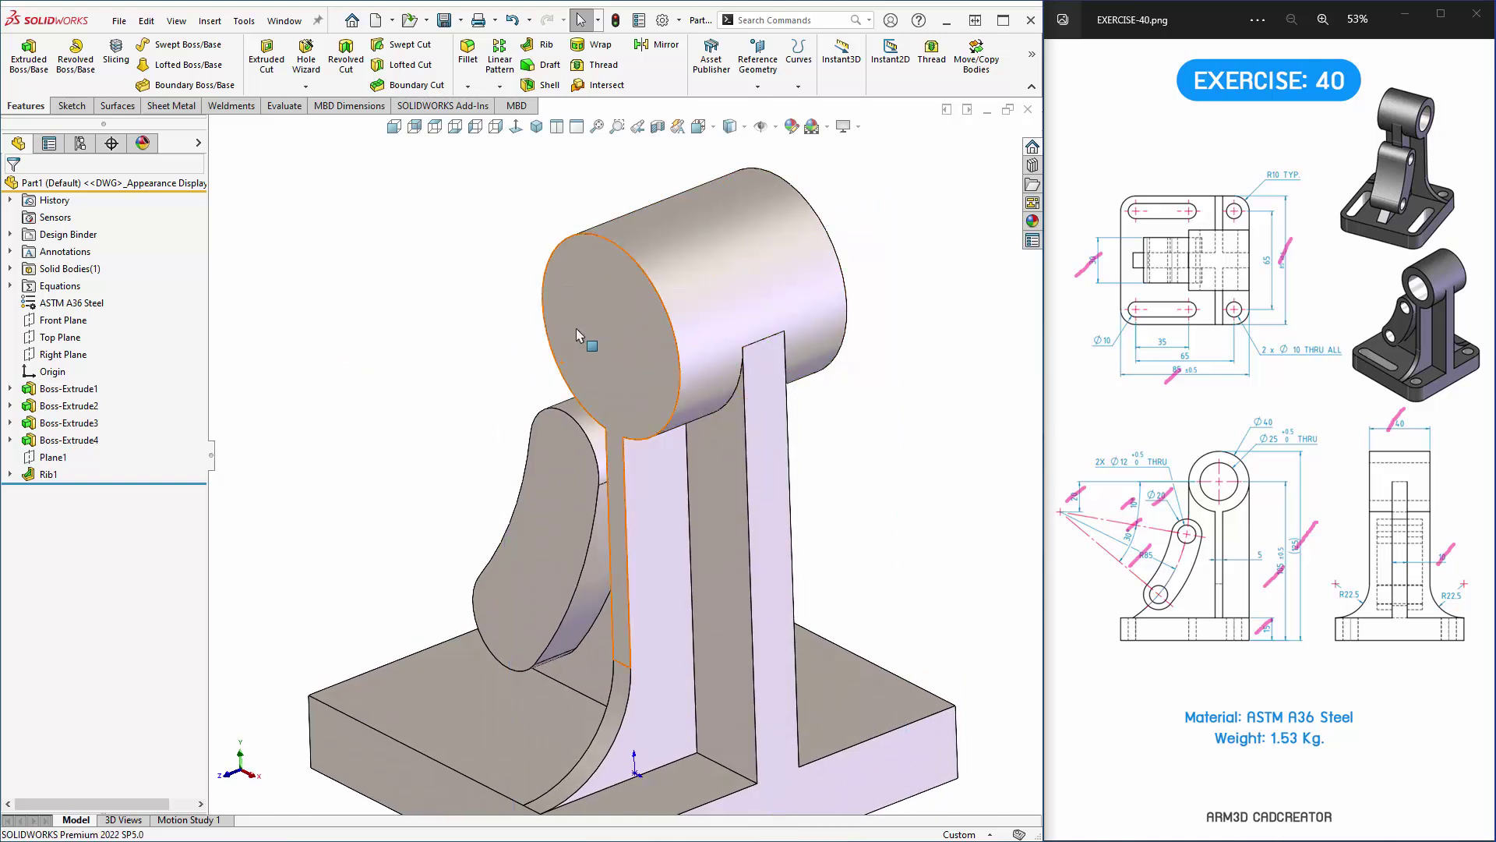
key("f")
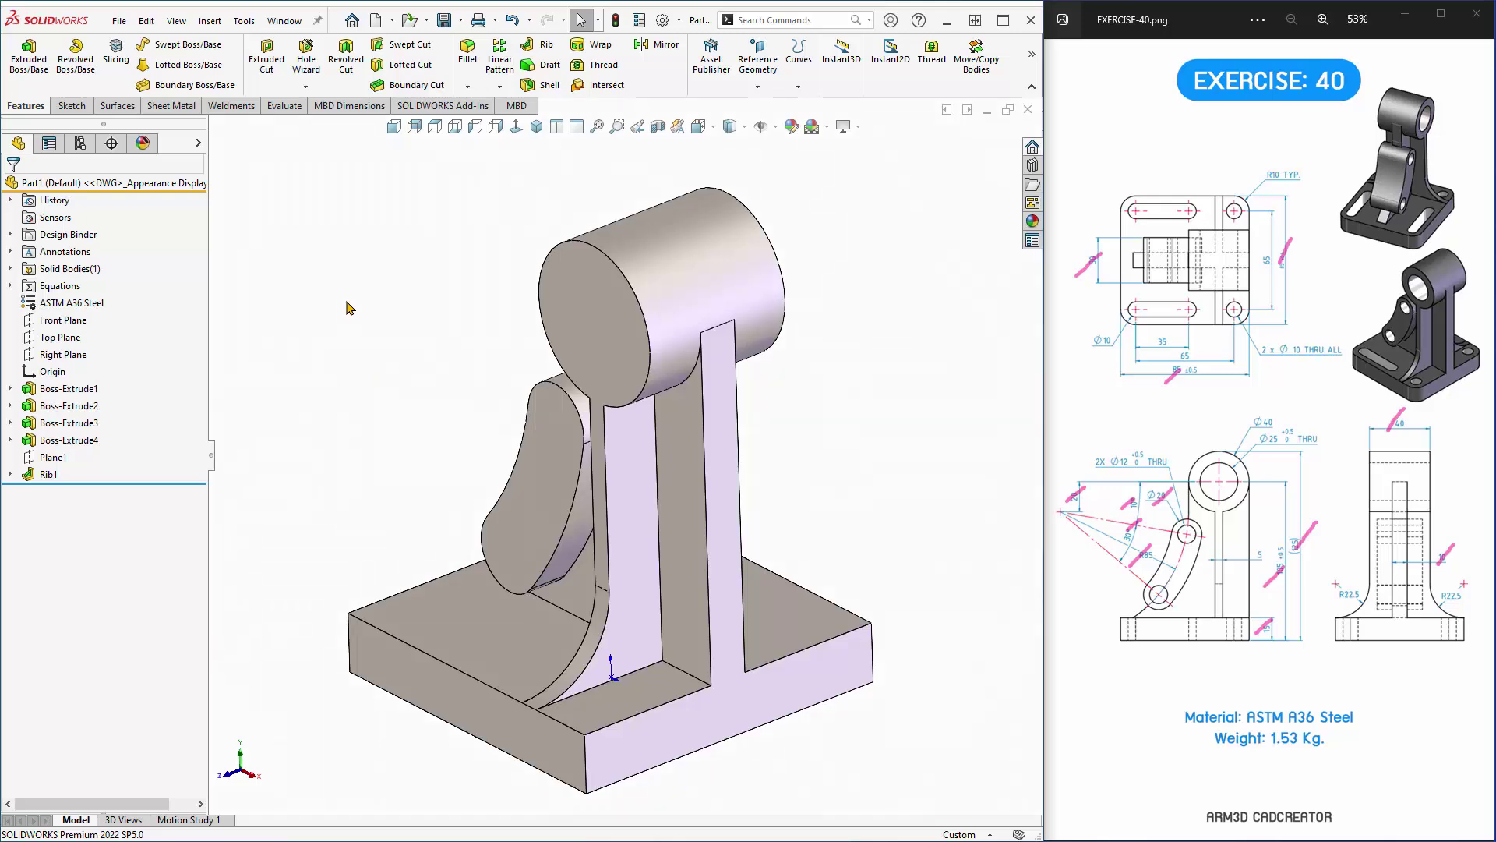
key("Right")
key("Right")
key("Right")
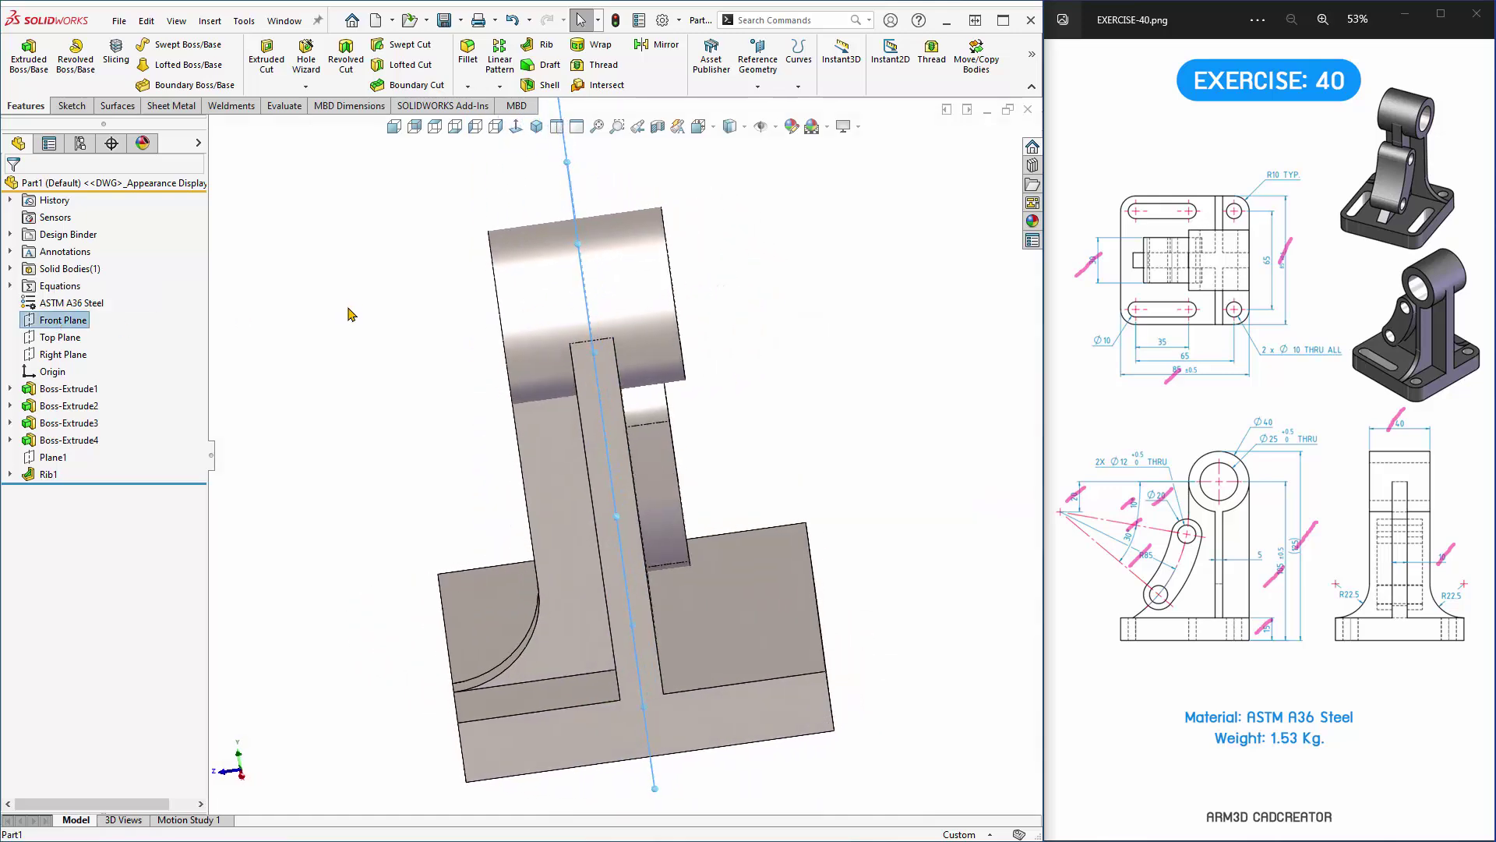
key("Right")
key("Right")
key("Right")
key("Right")
key("Right")
key("Right")
Mirror Rib1 about the Front Plane and mark off the 5 dimension on the drawing.
key("Escape")
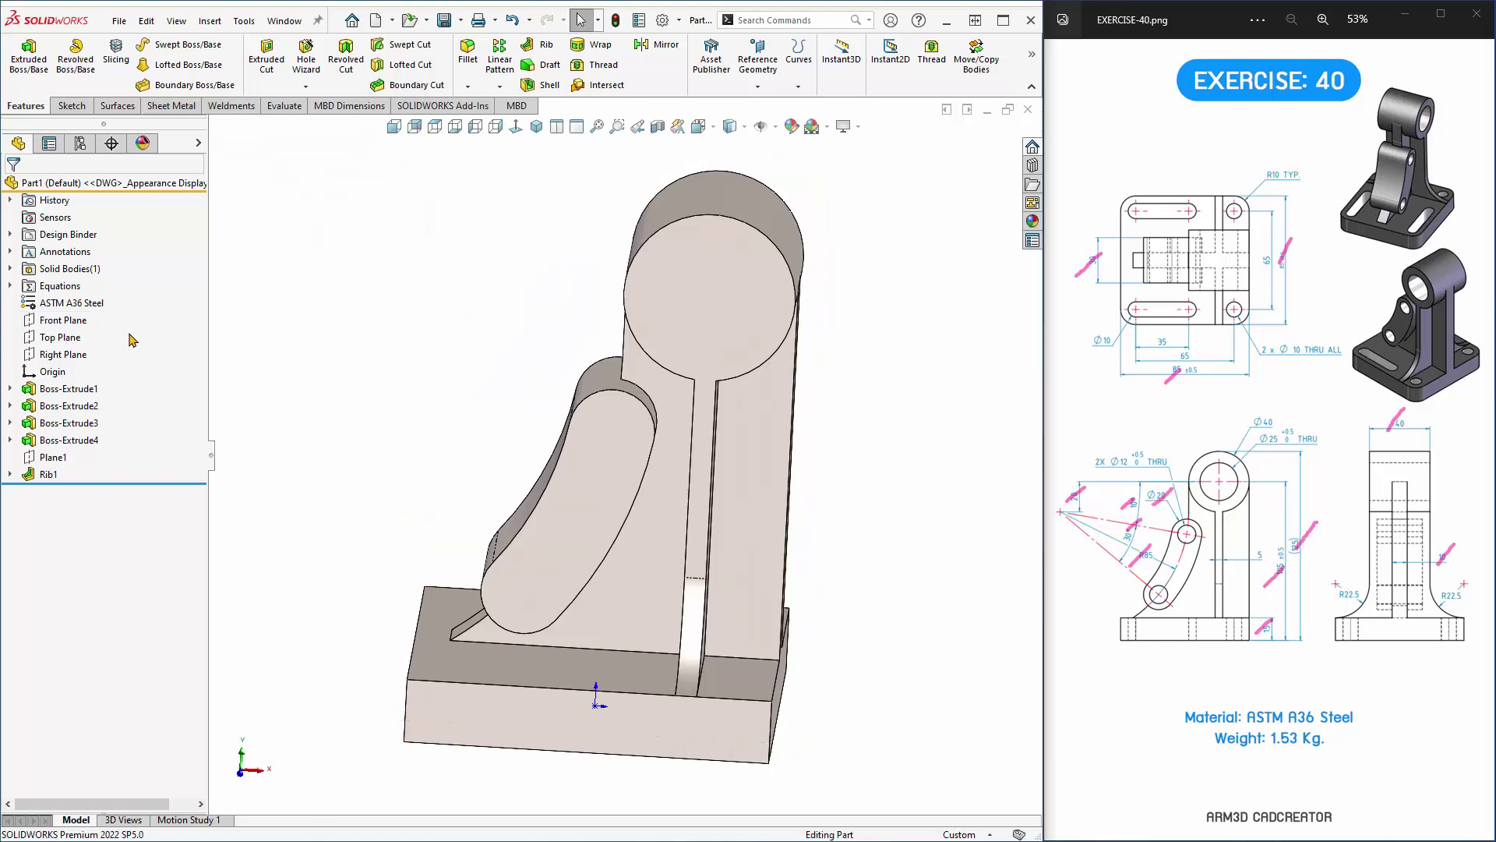
left_click(69, 326)
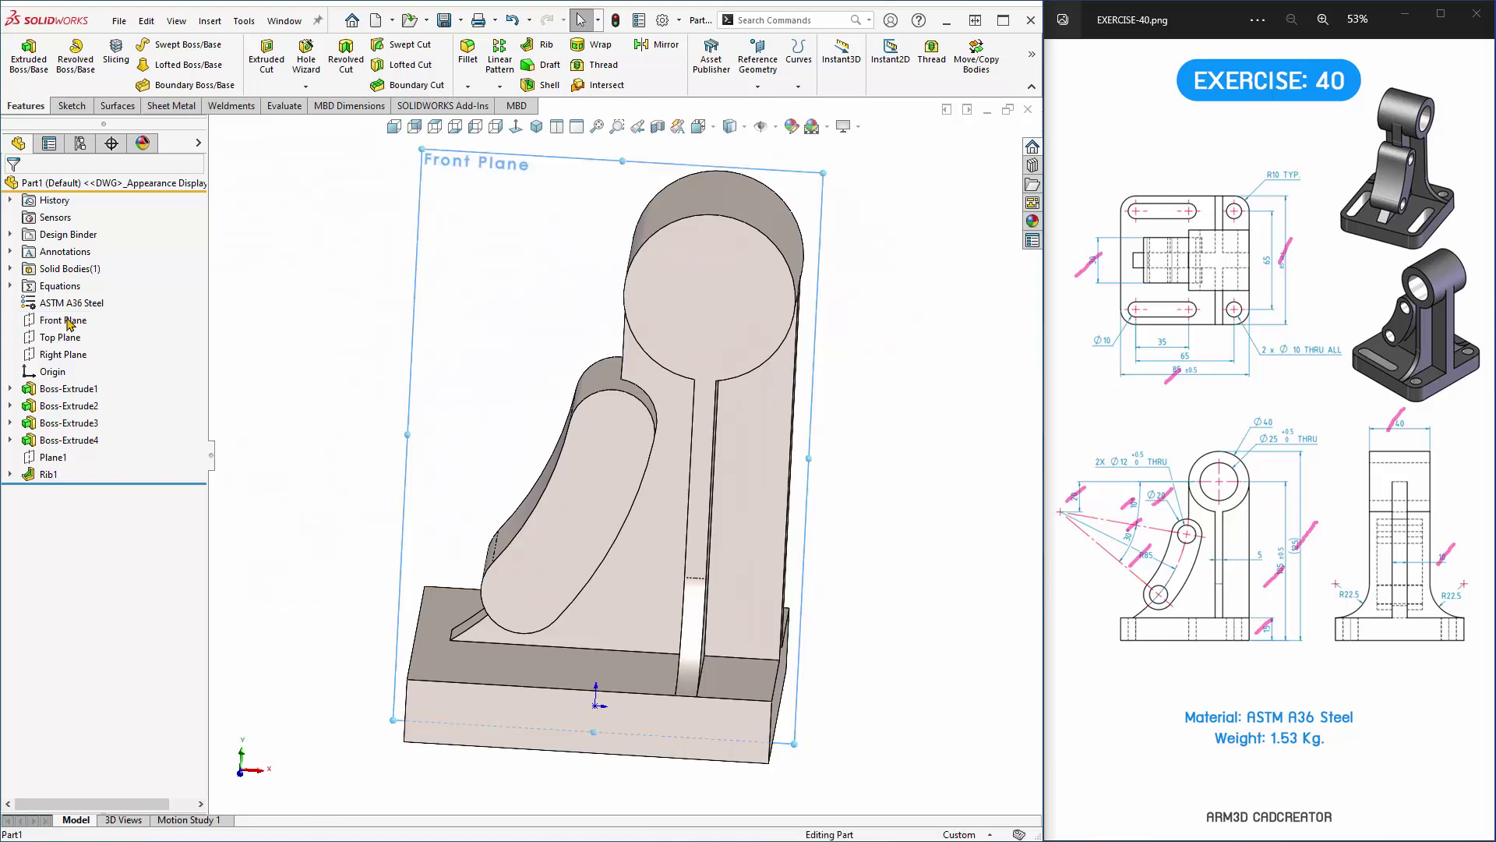
left_click(662, 49)
key("Right")
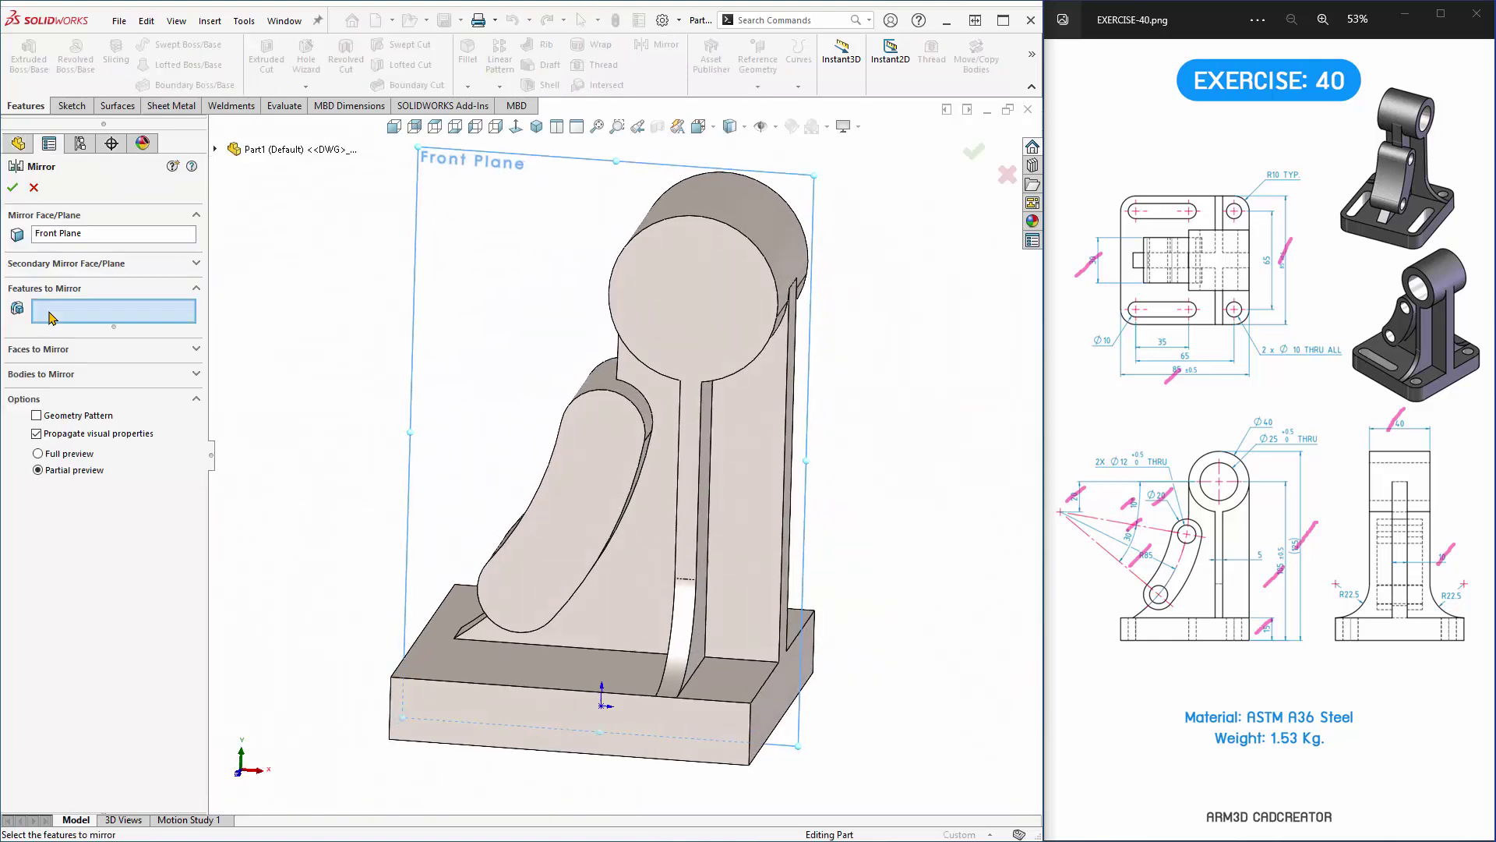
key("Right")
key("Right")
left_click(673, 462)
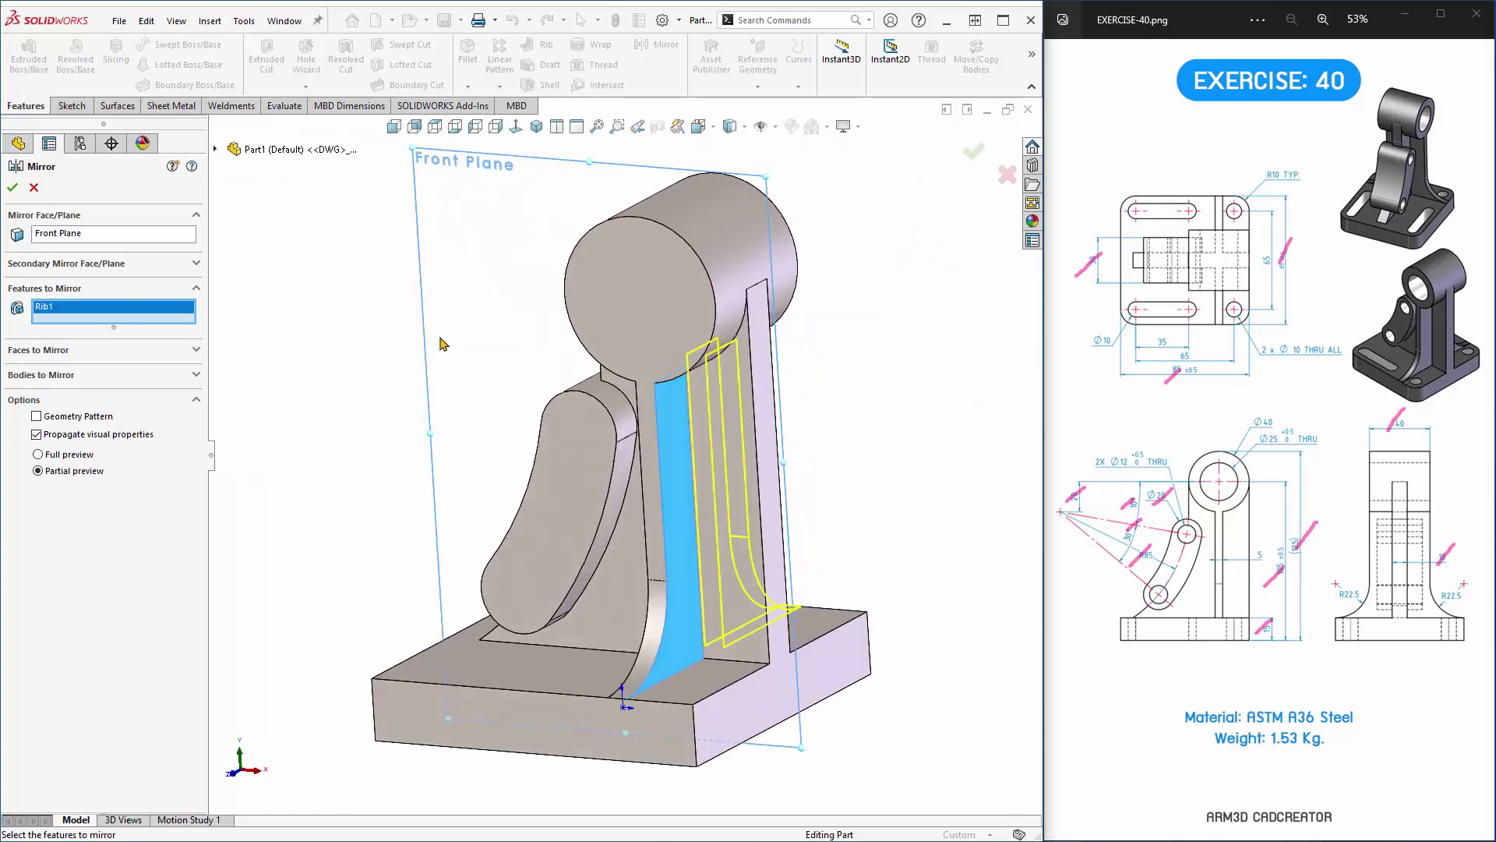
key("Right")
key("Right")
key("Return")
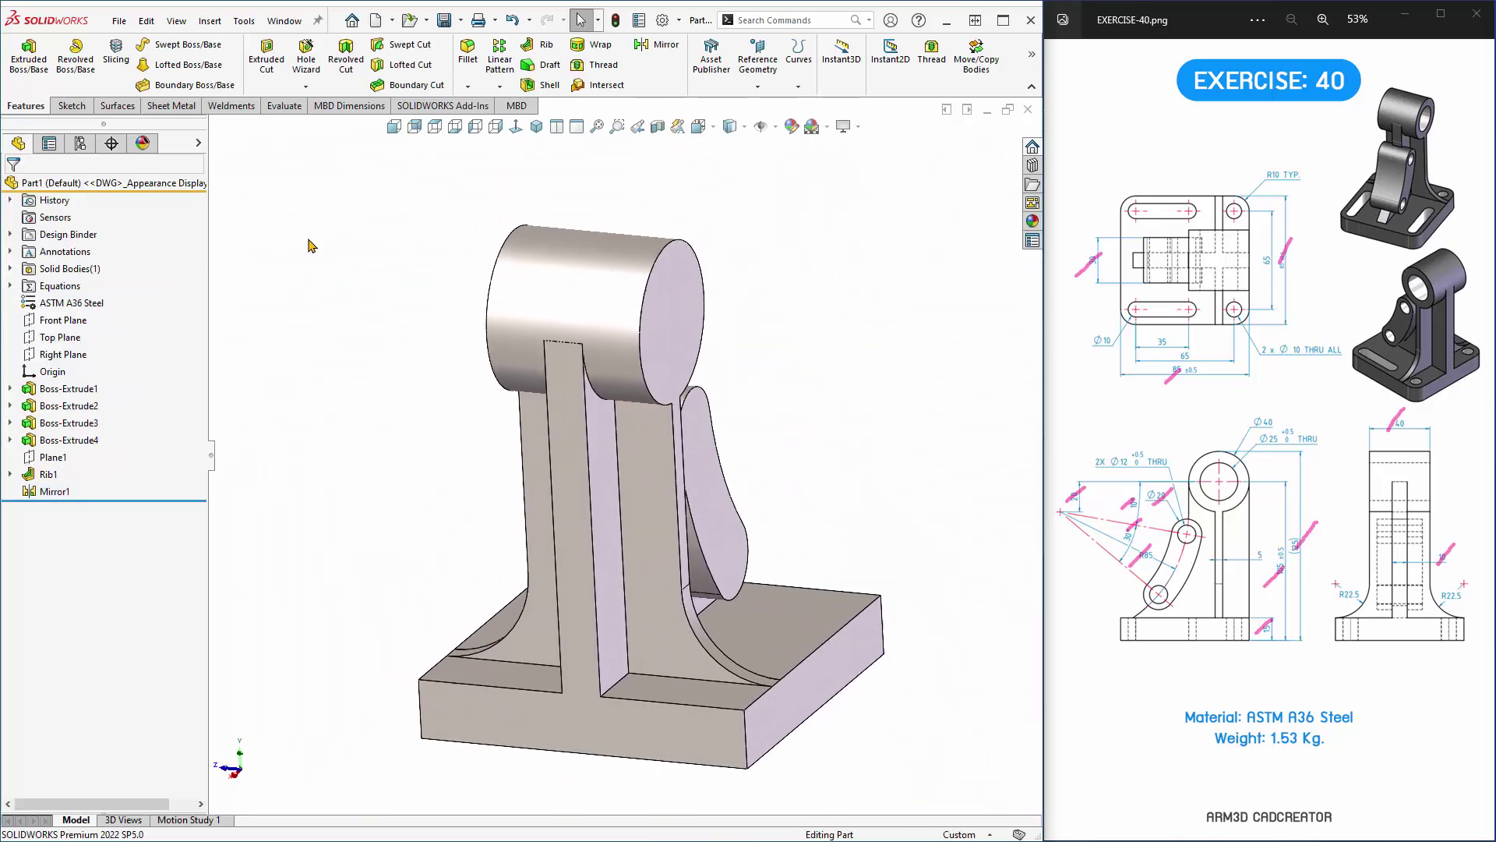
key("Right")
key("Right")
key("Right")
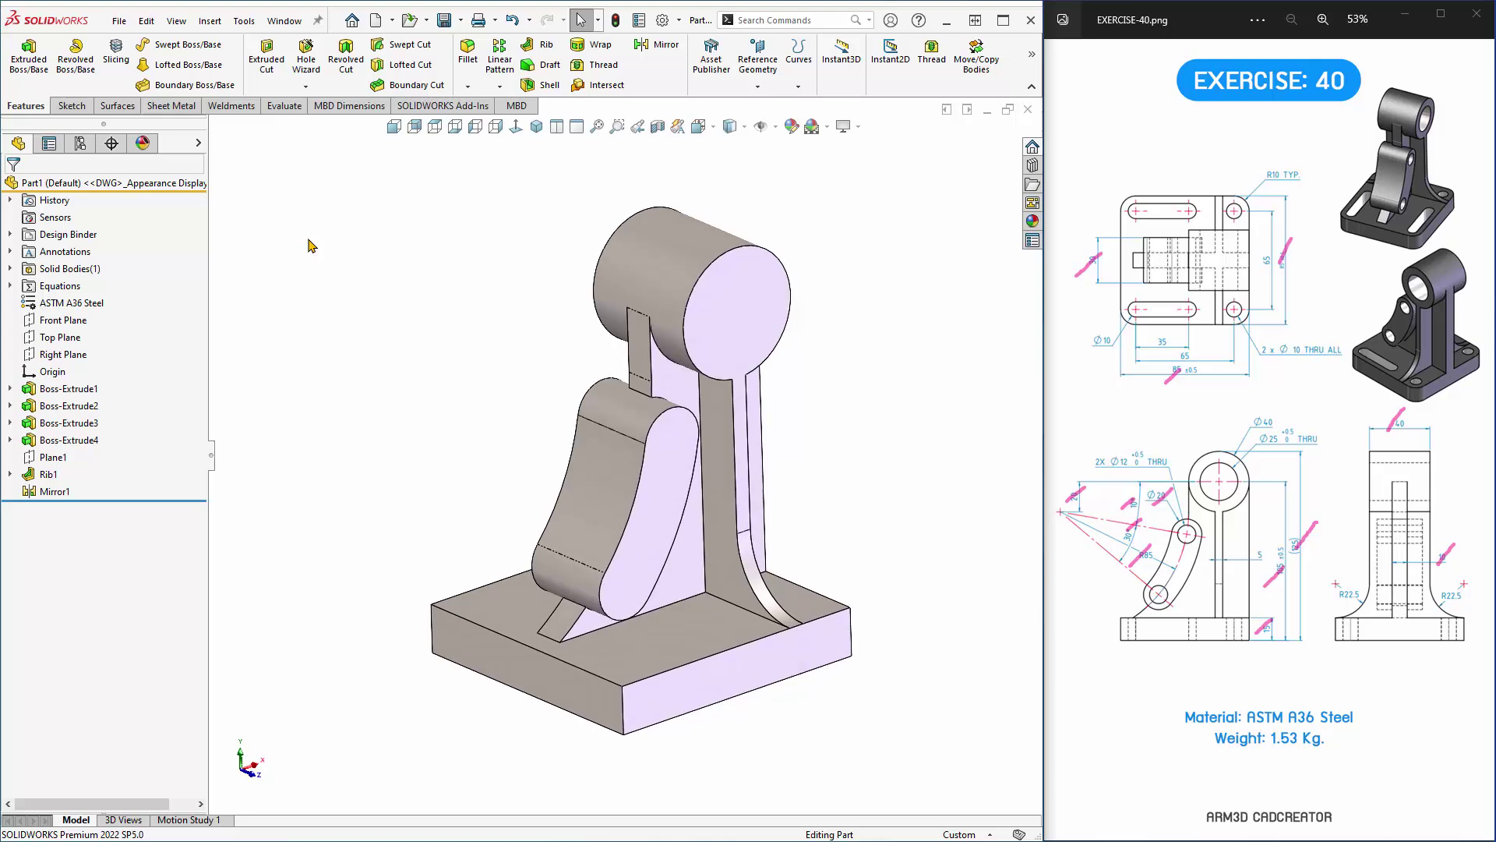
key("Right")
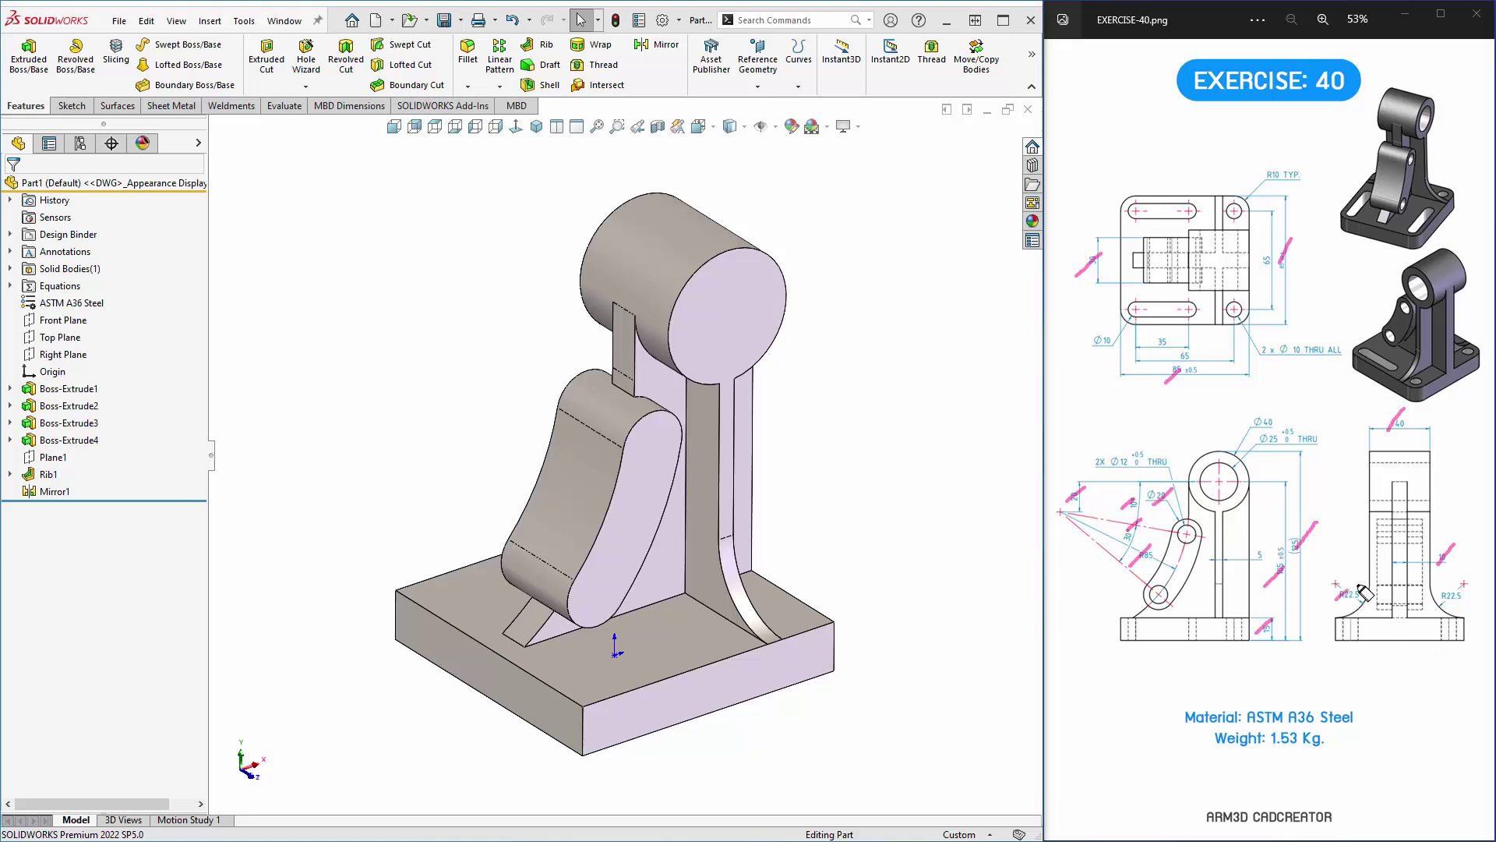
left_click_drag(1233, 570, 1257, 548)
Fillet the base plate's four vertical corner edges with a 10 mm radius.
left_click(468, 61)
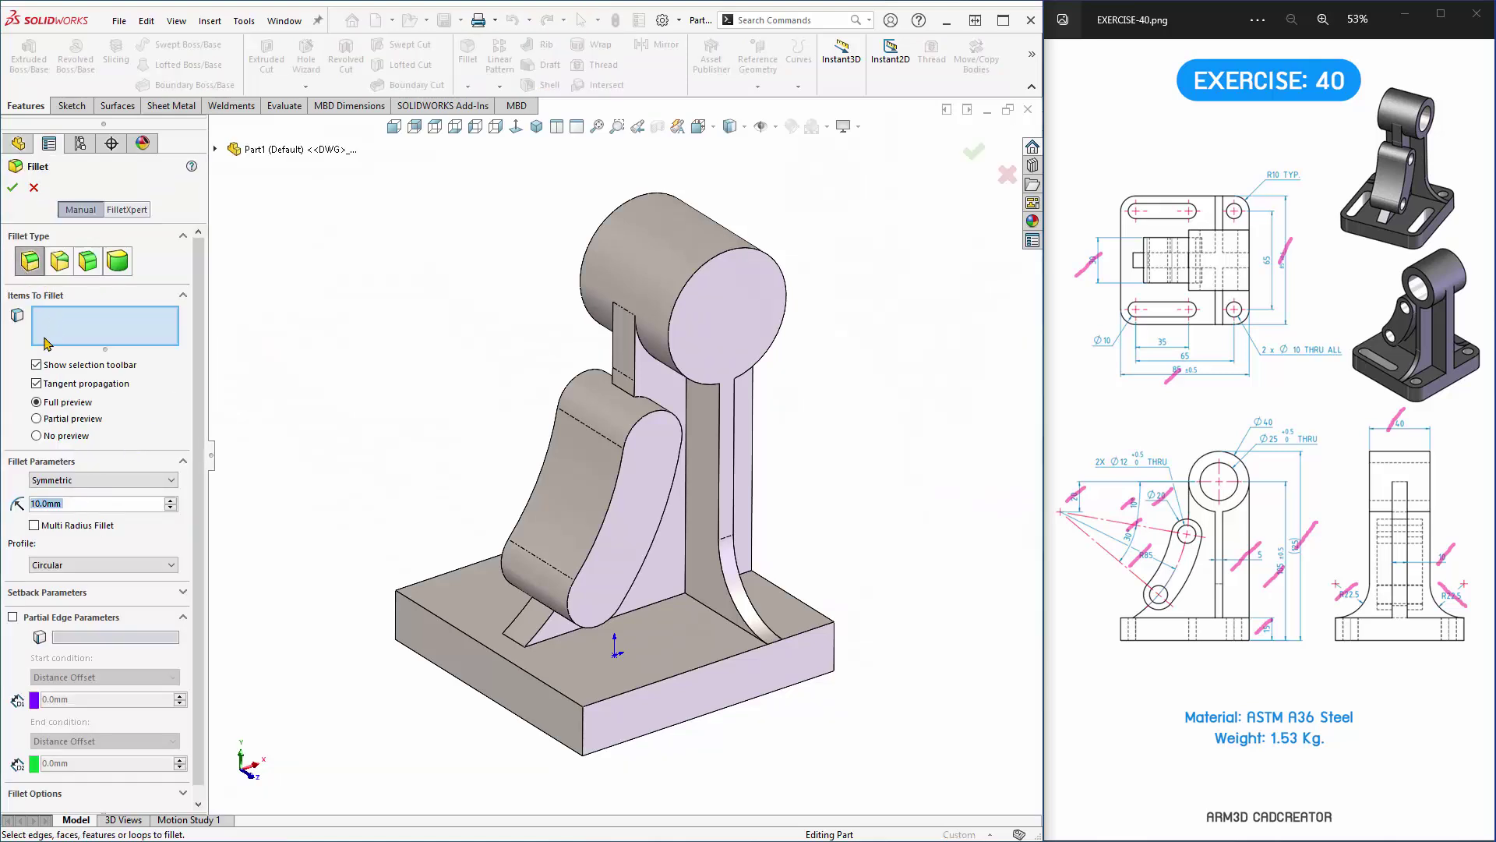
middle_click_drag(290, 476, 328, 480)
left_click(443, 564)
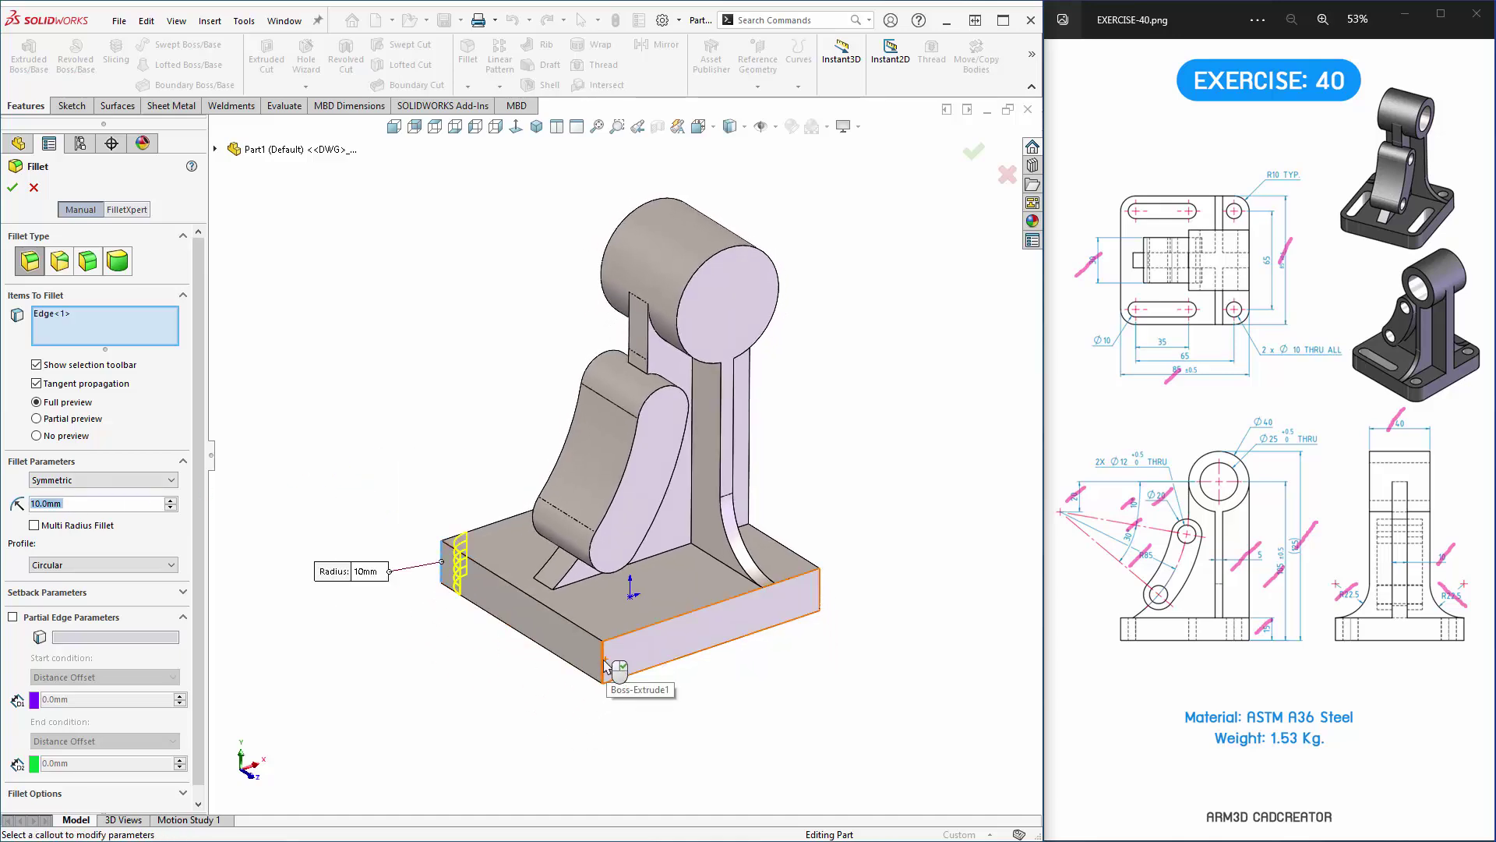
left_click(606, 662)
left_click(818, 596)
mouse_move(865, 651)
middle_mouse_down()
mouse_move(745, 604)
mouse_move(764, 589)
middle_mouse_up()
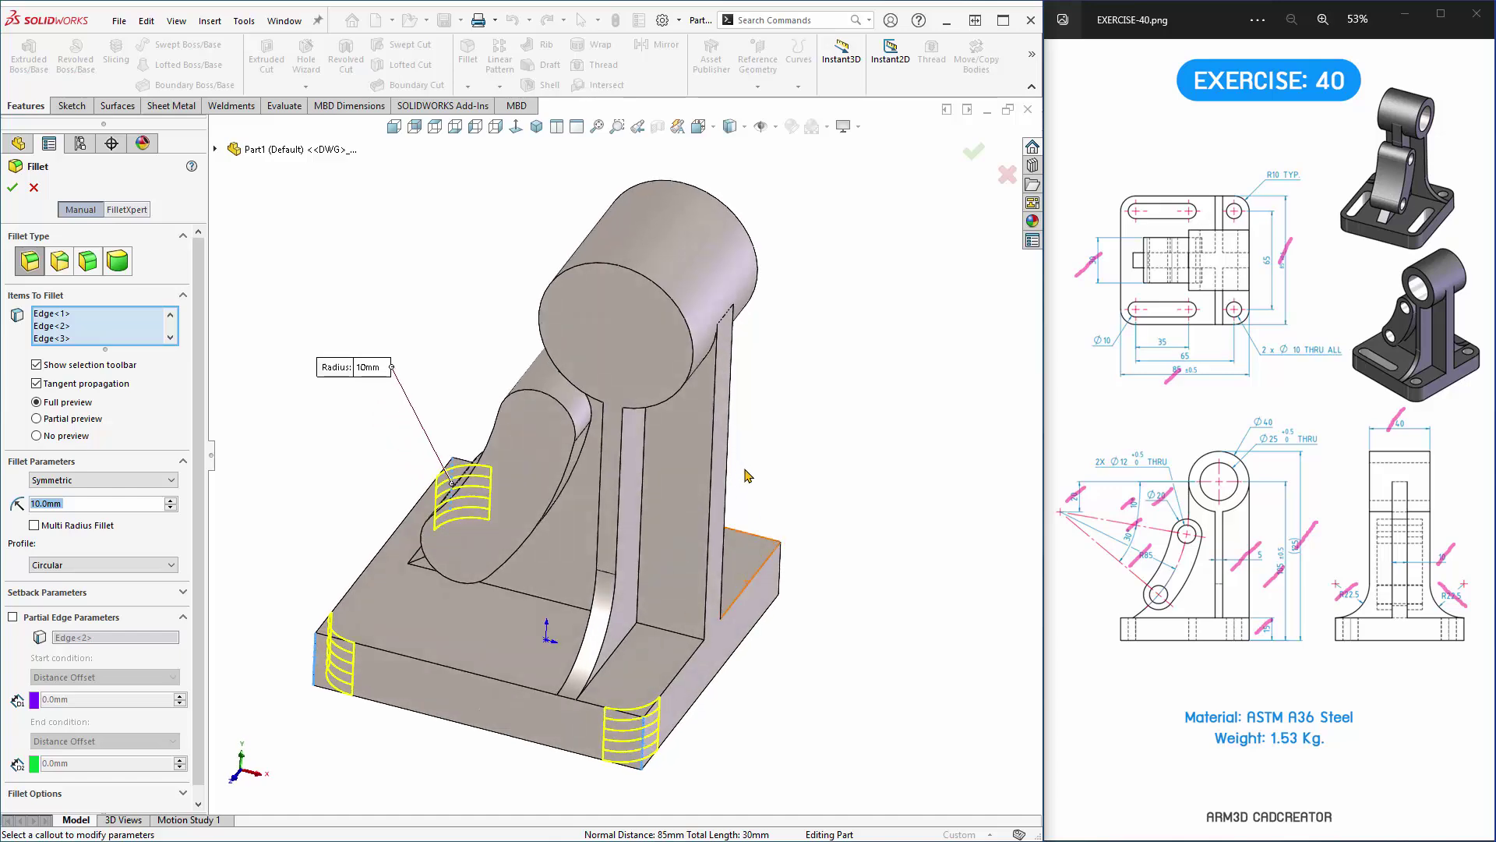
left_click(774, 573)
left_click(12, 191)
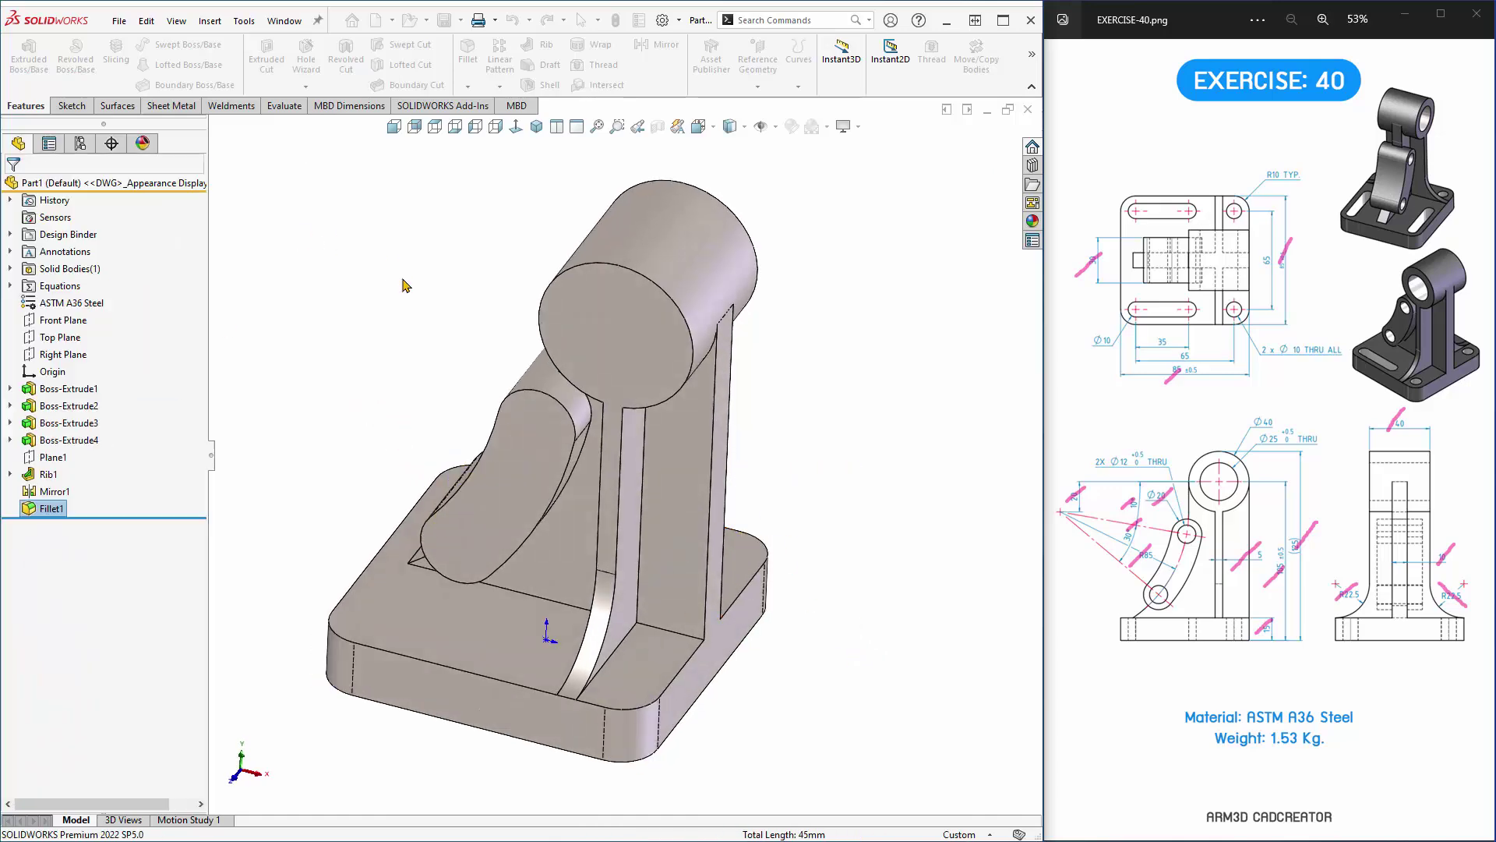
middle_click_drag(358, 343, 418, 322)
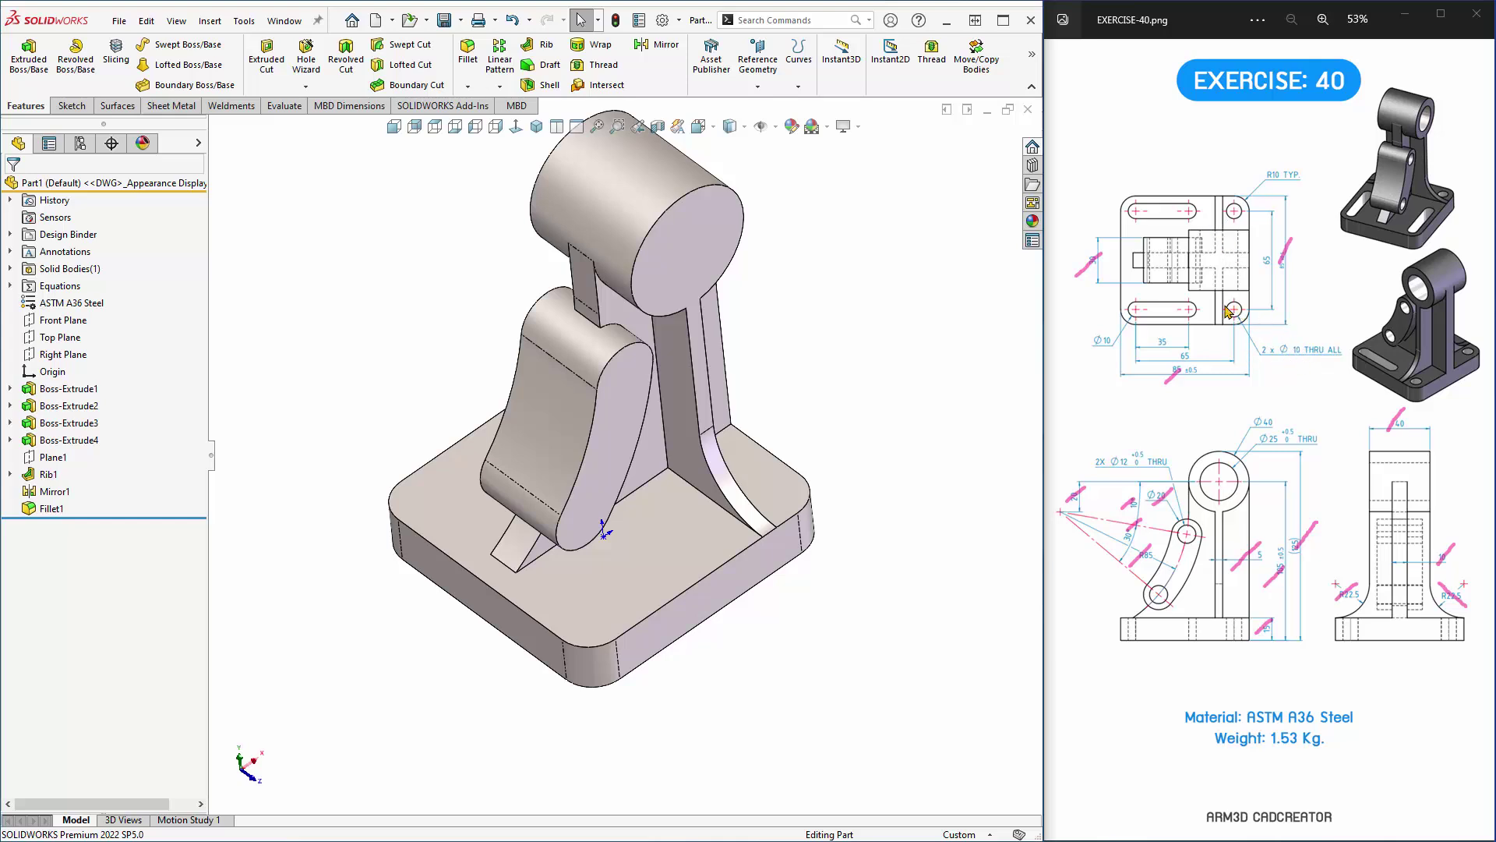
scroll(431, 310, "down", 2)
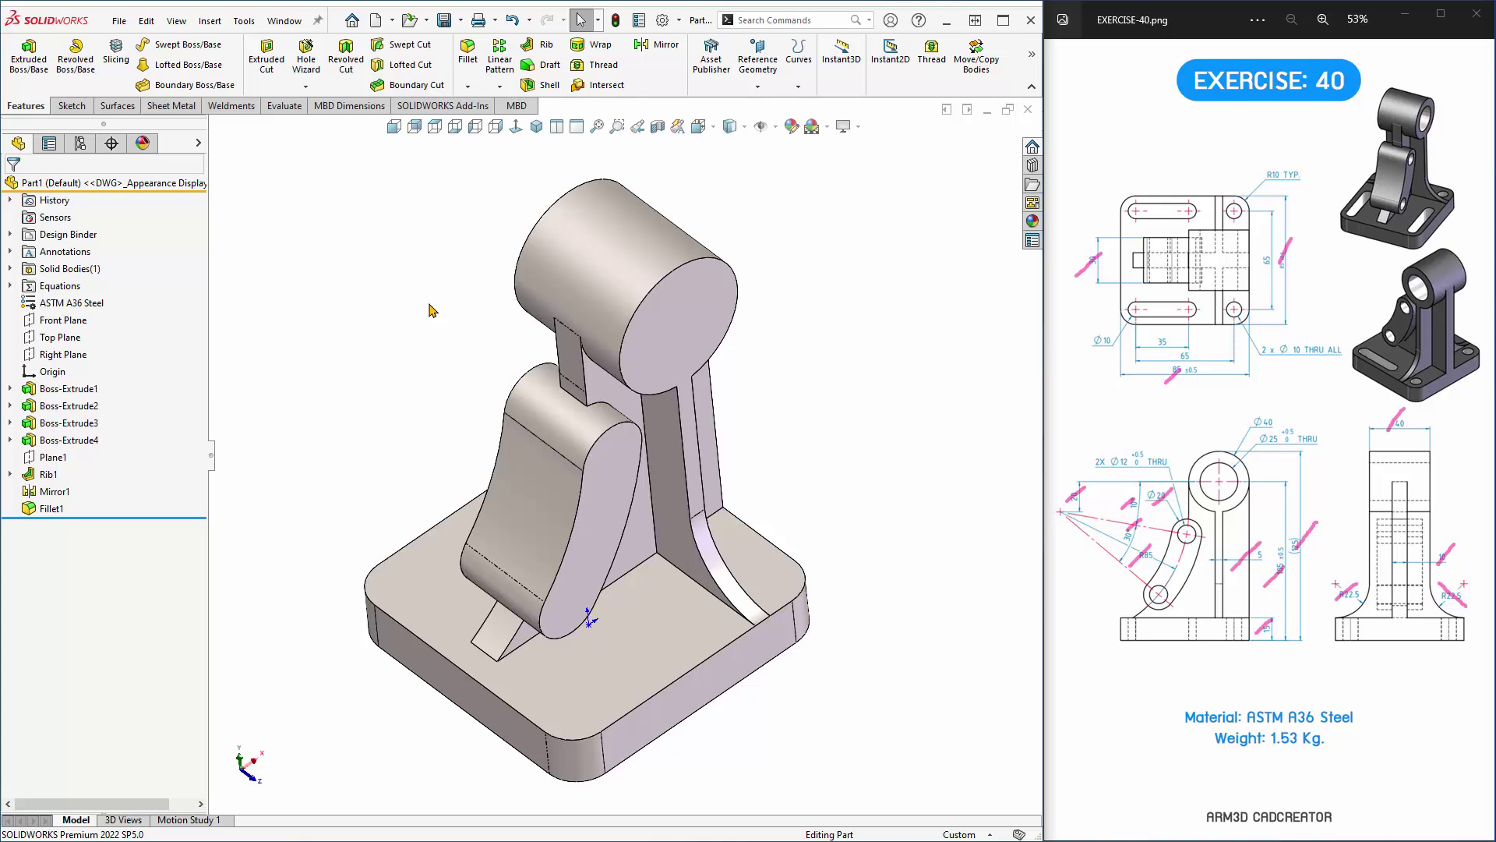
Set up a Hole Wizard simple hole, size Ø10.0, Through All.
left_click(306, 59)
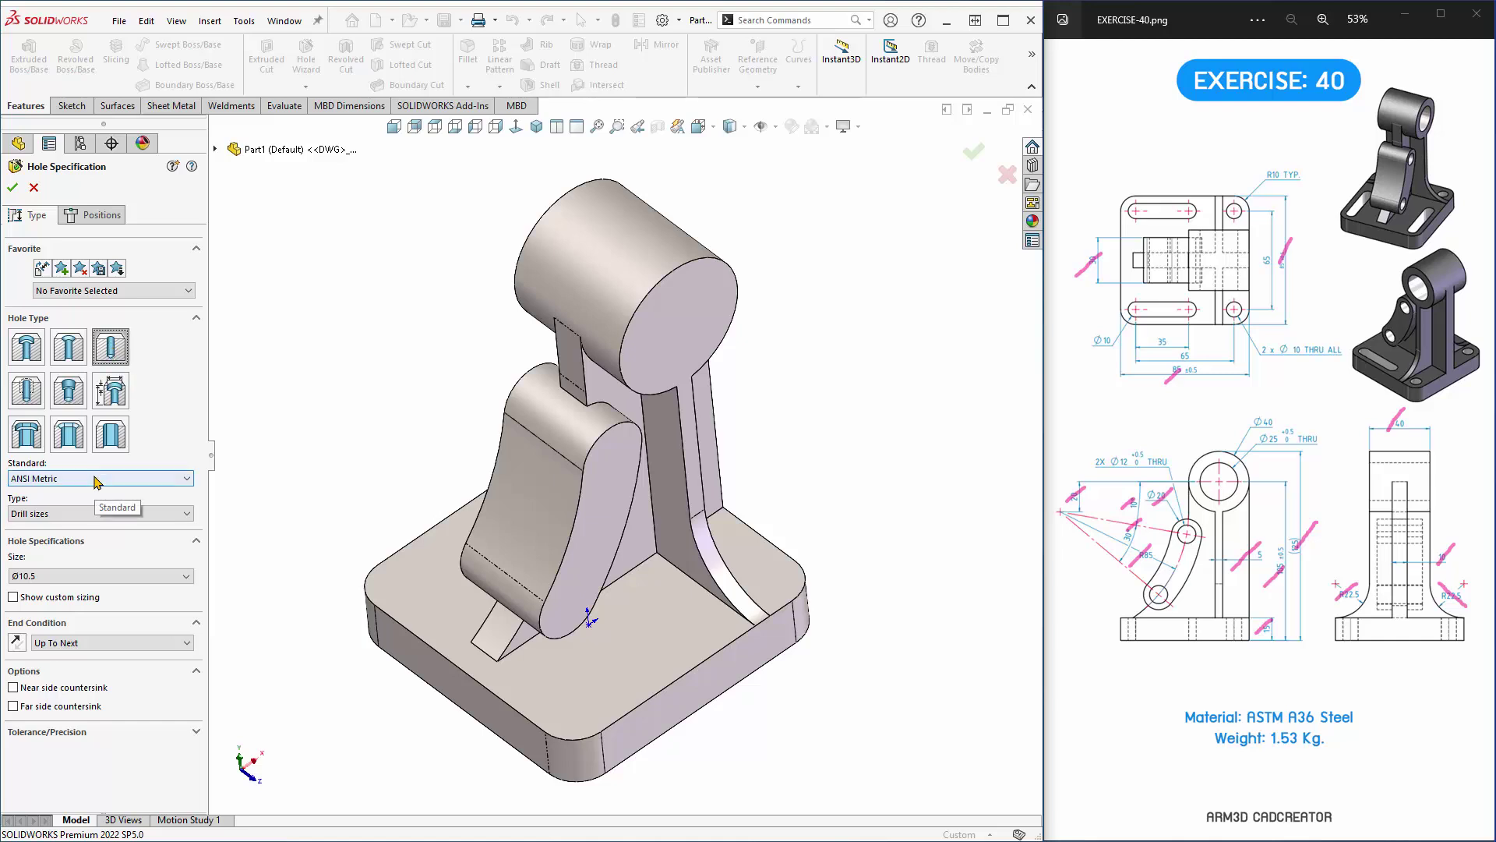
left_click(69, 577)
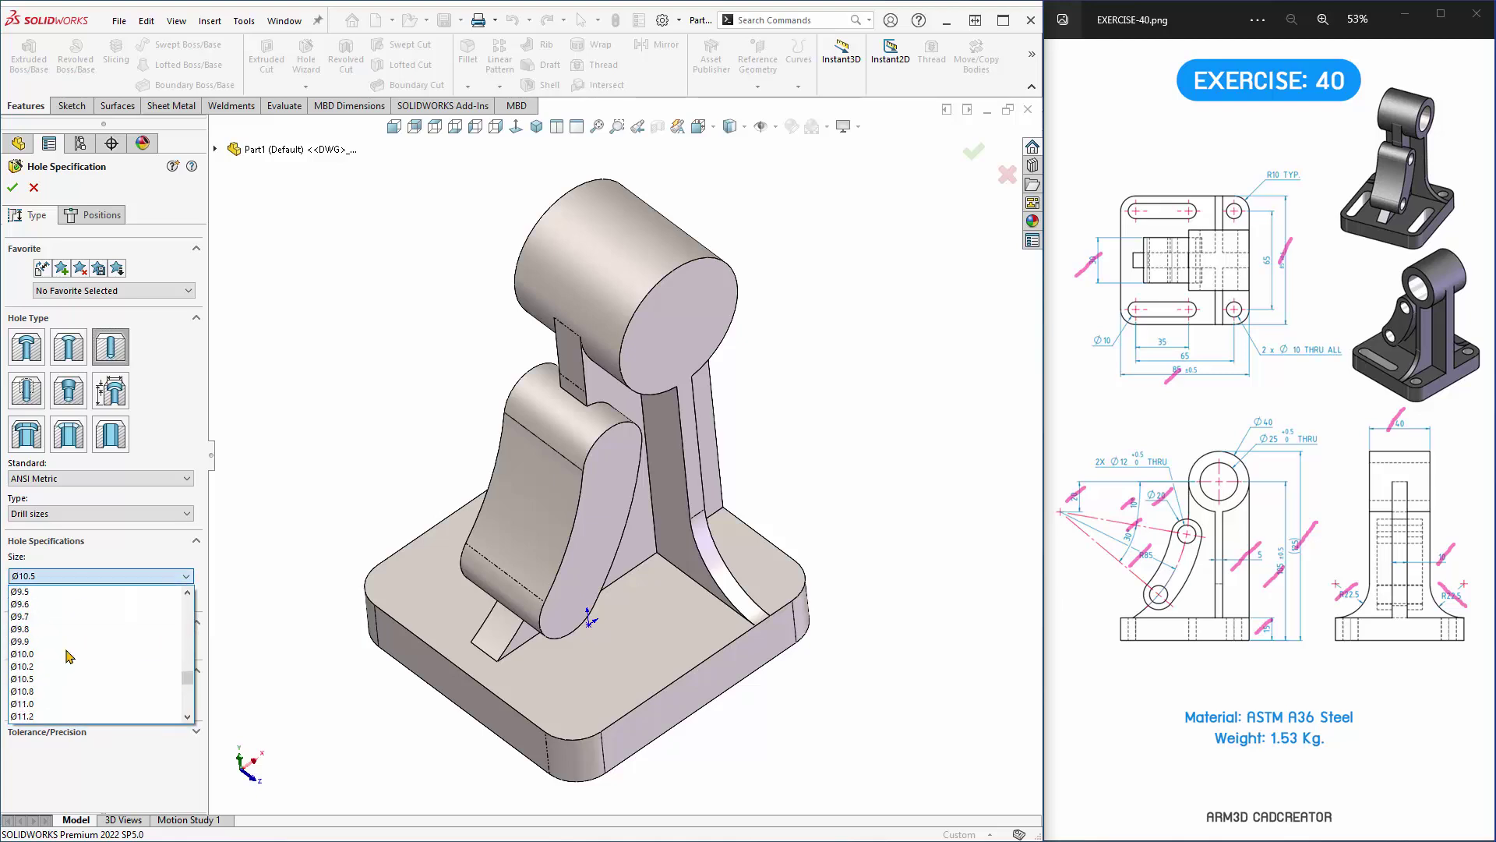
left_click(45, 691)
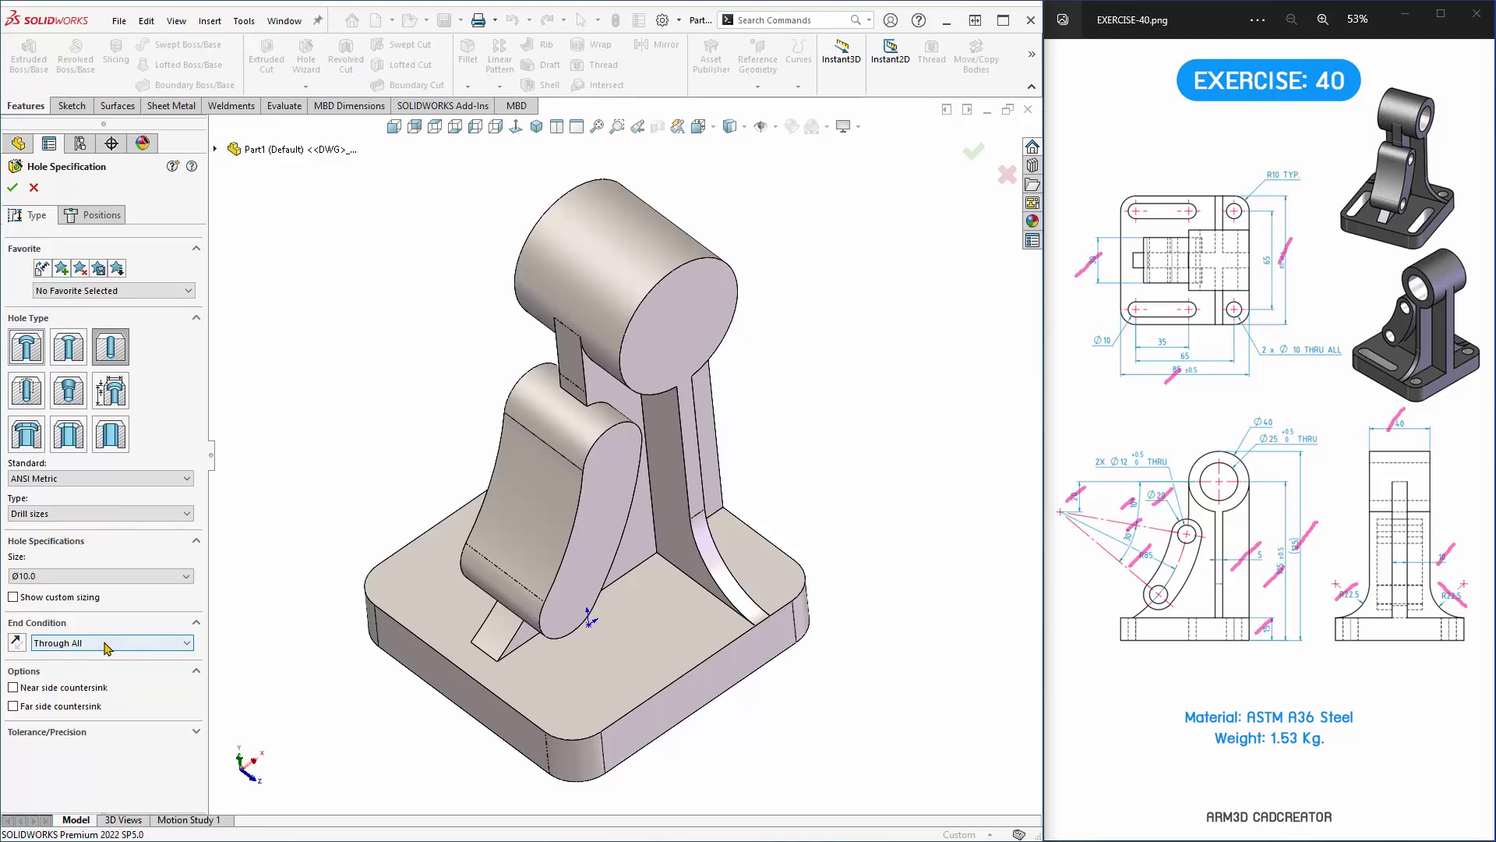
left_click(91, 219)
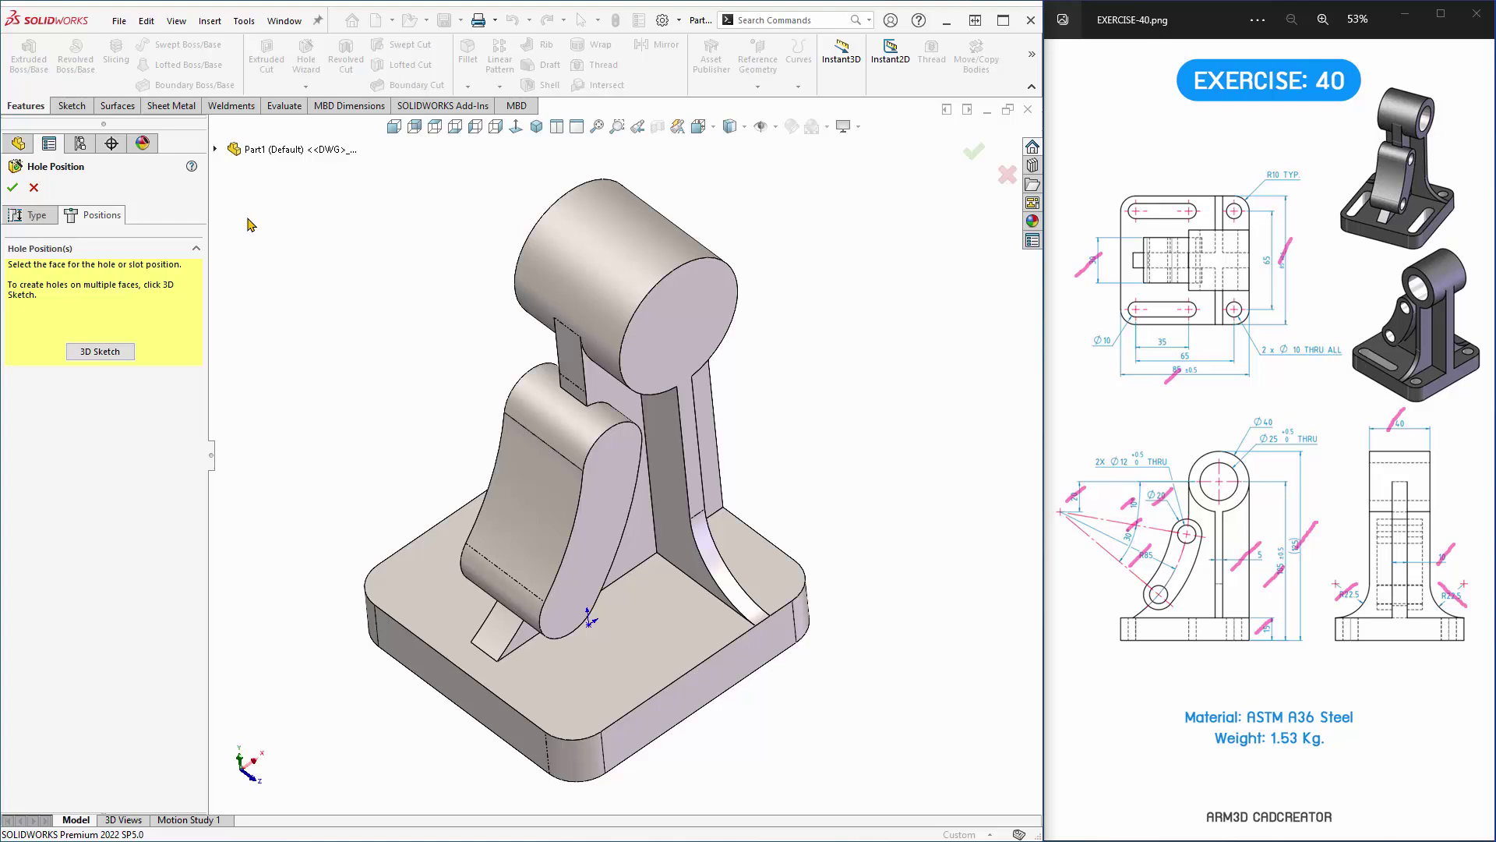
Place the two holes at the right-hand corner arc centres on the base top face.
left_click(665, 628)
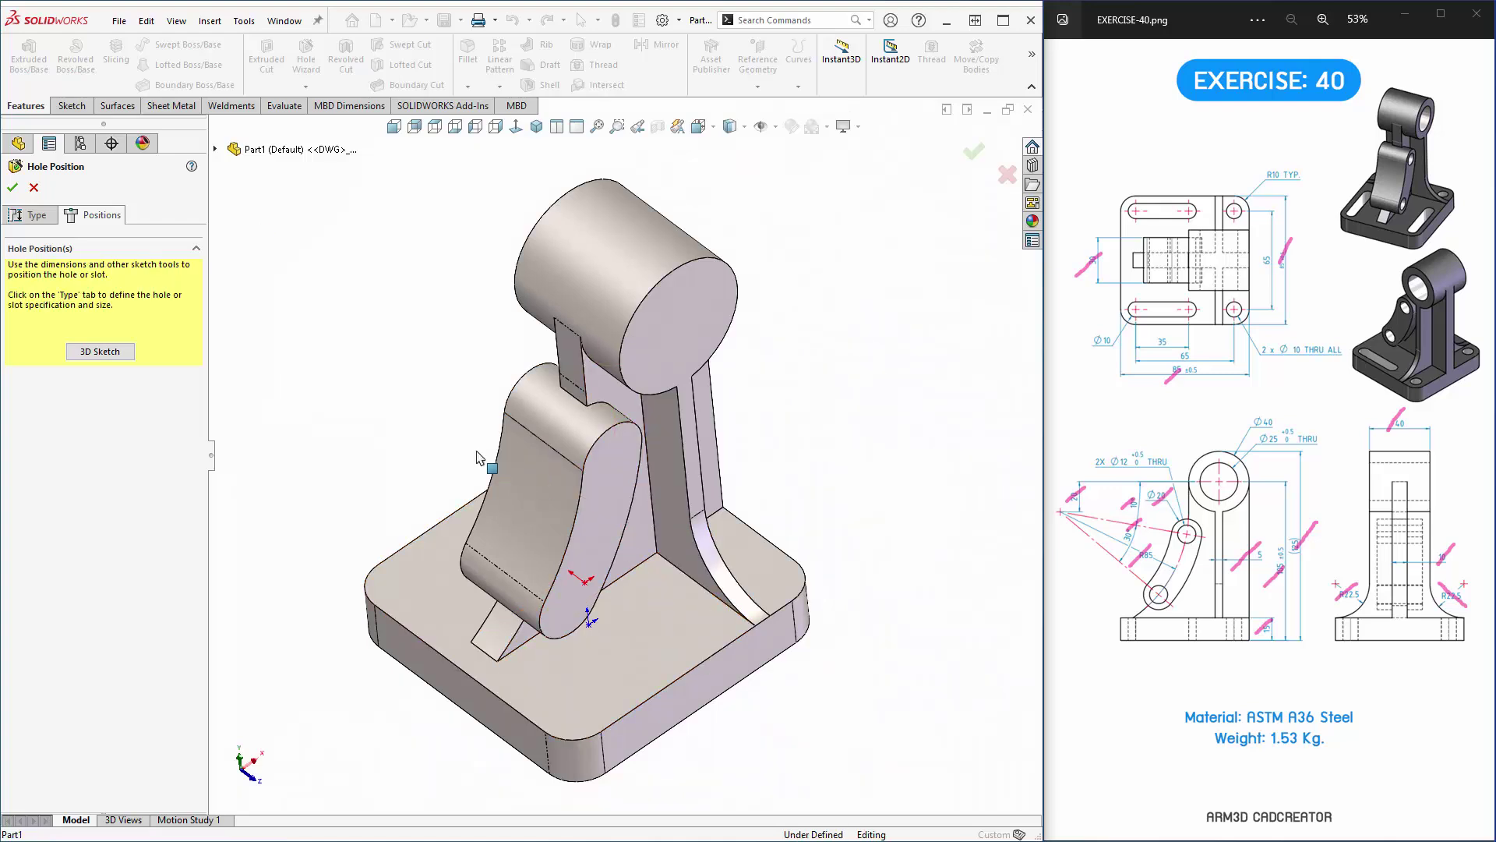
left_click(516, 127)
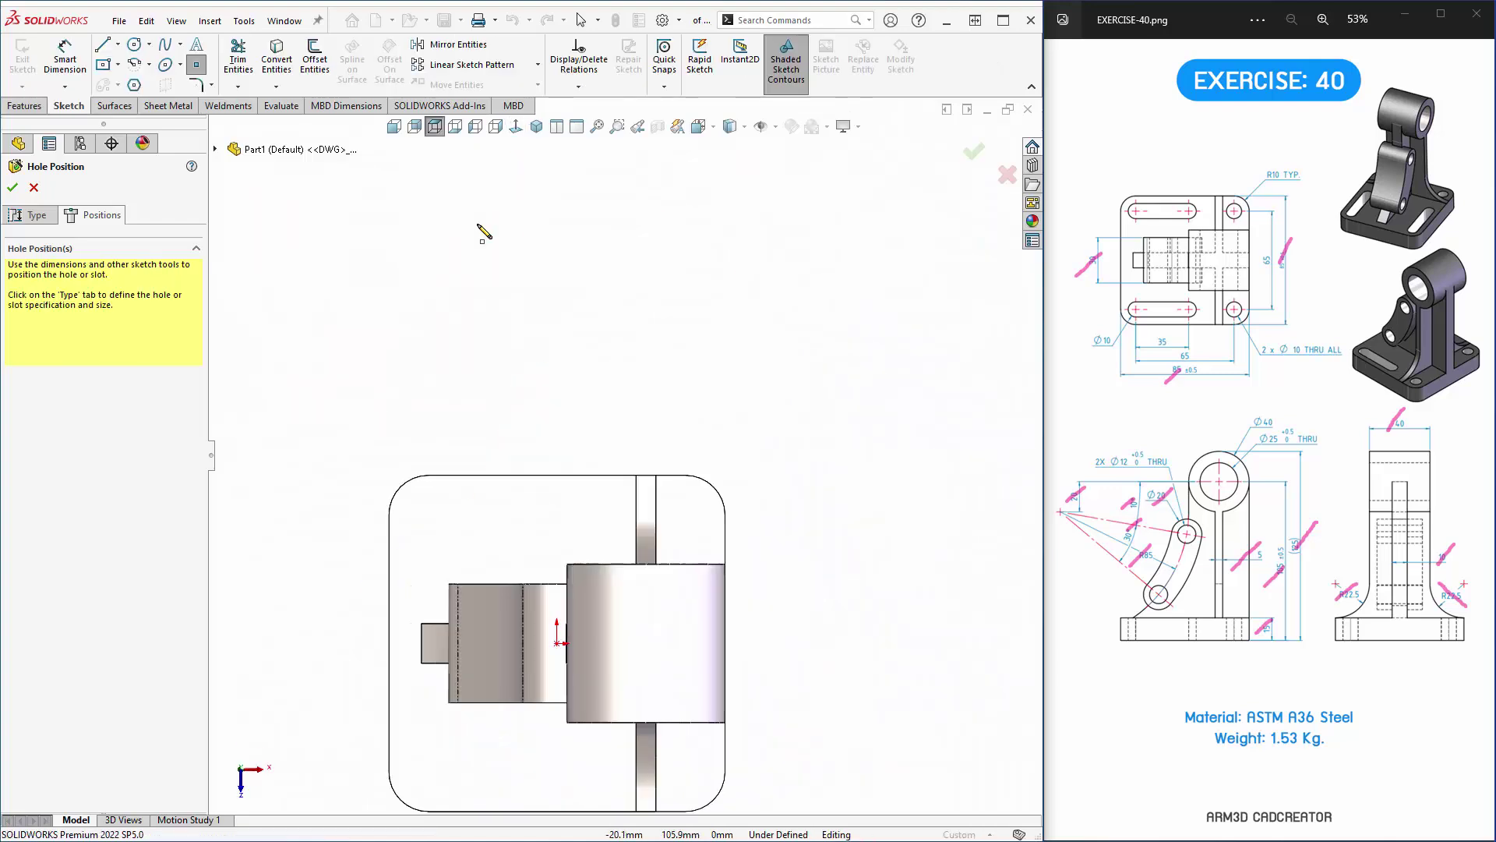
scroll(576, 608, "down", 1)
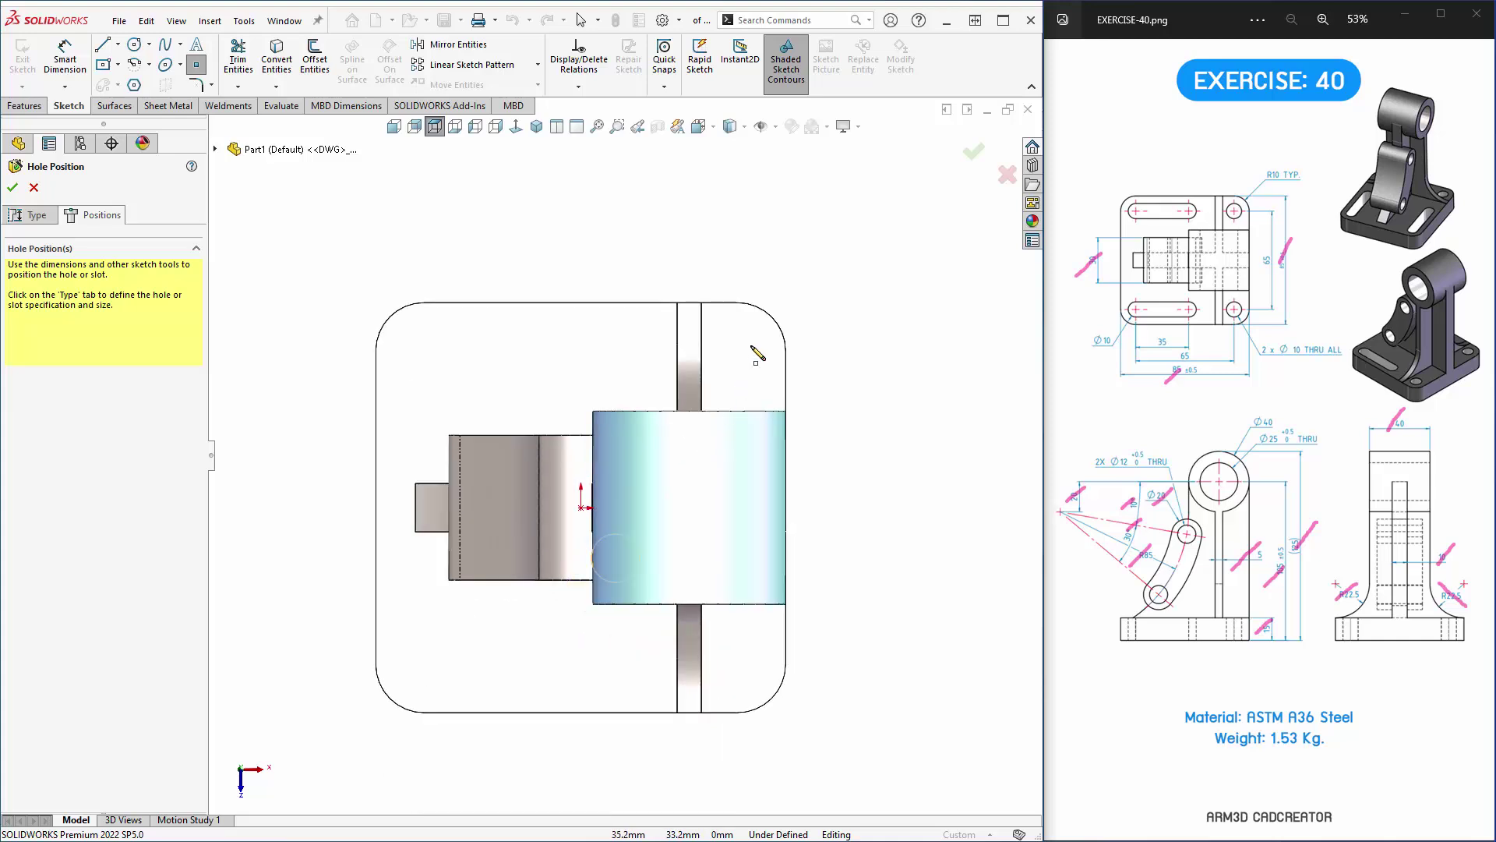
left_click(774, 328)
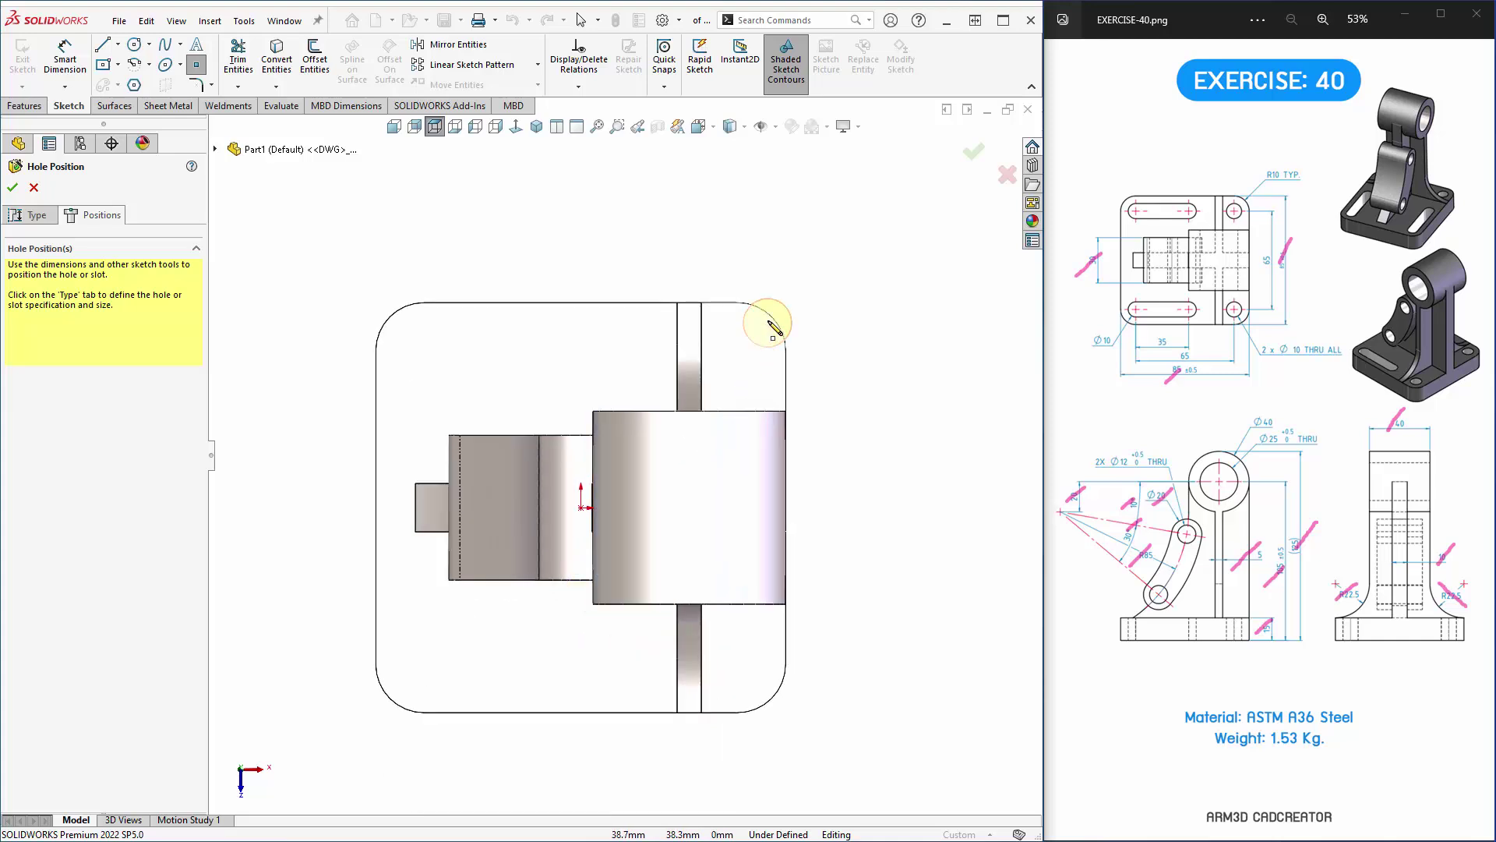
left_click(738, 352)
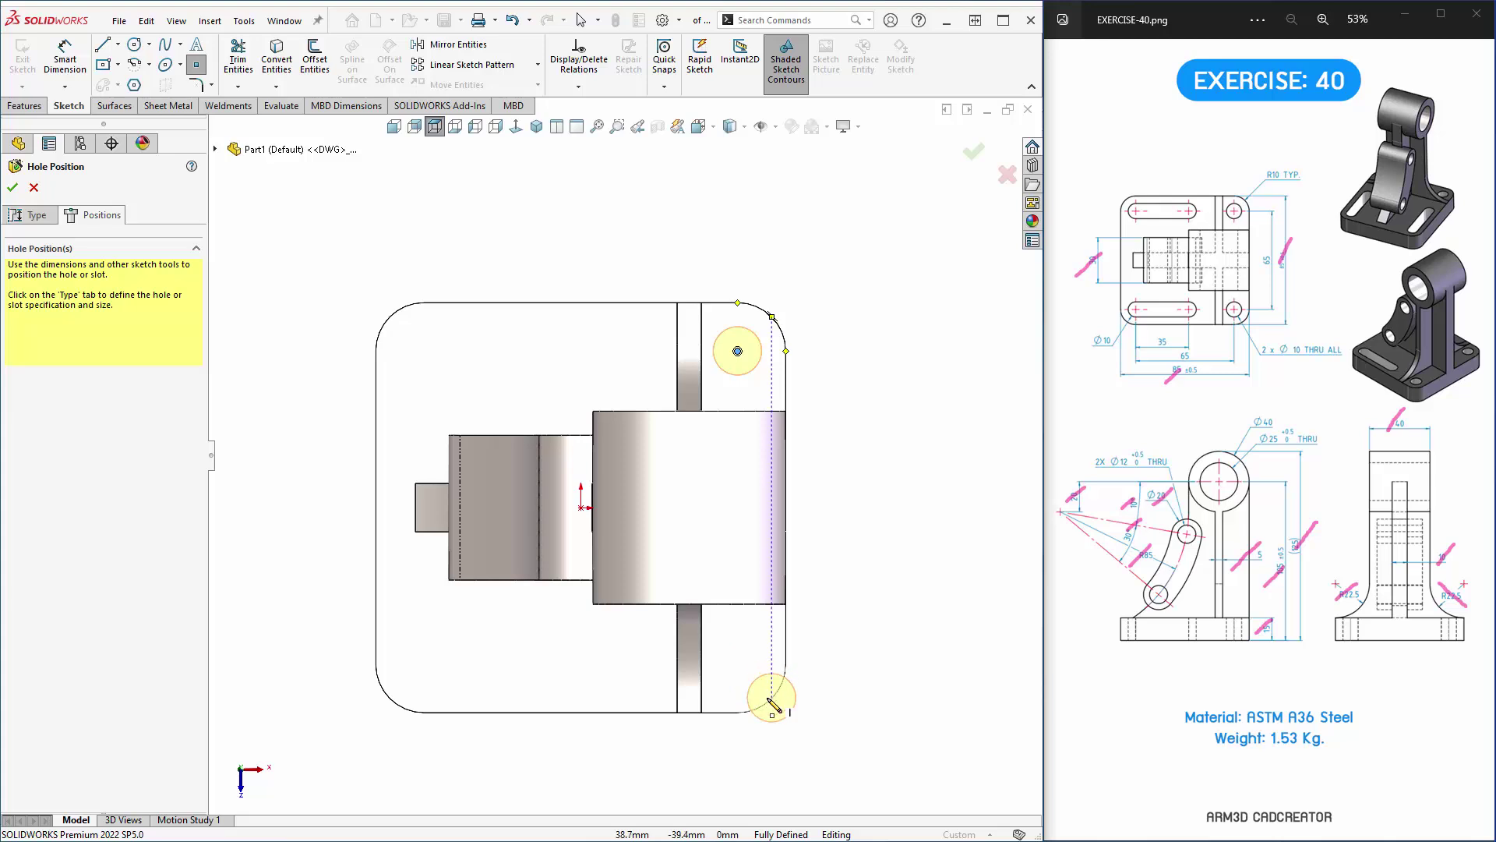
left_click(738, 665)
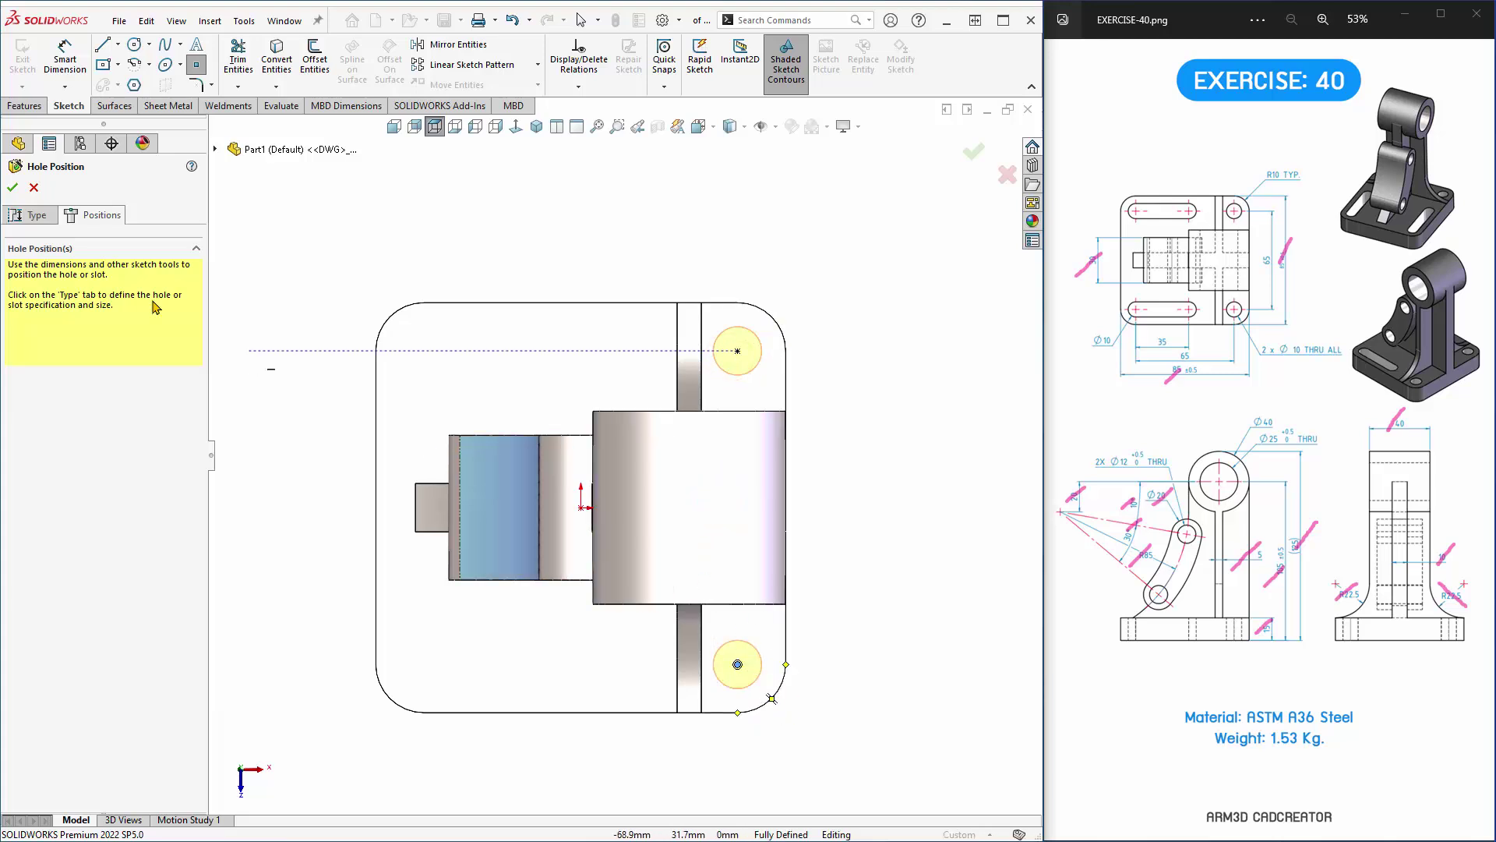
left_click(12, 189)
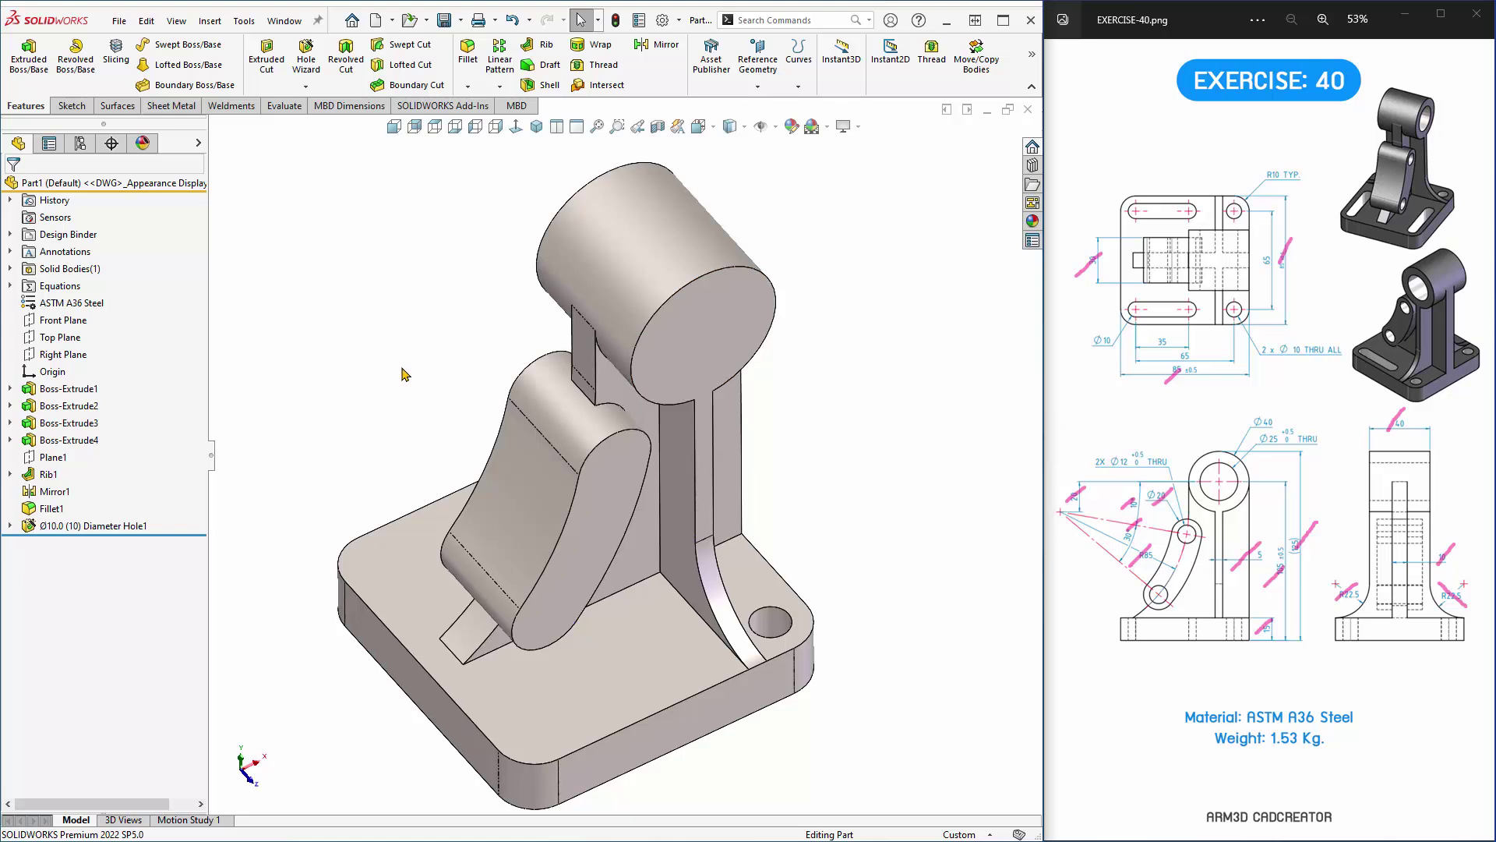
Start a sketch on the base's top face, viewed normal to it.
key("f")
left_click(600, 593)
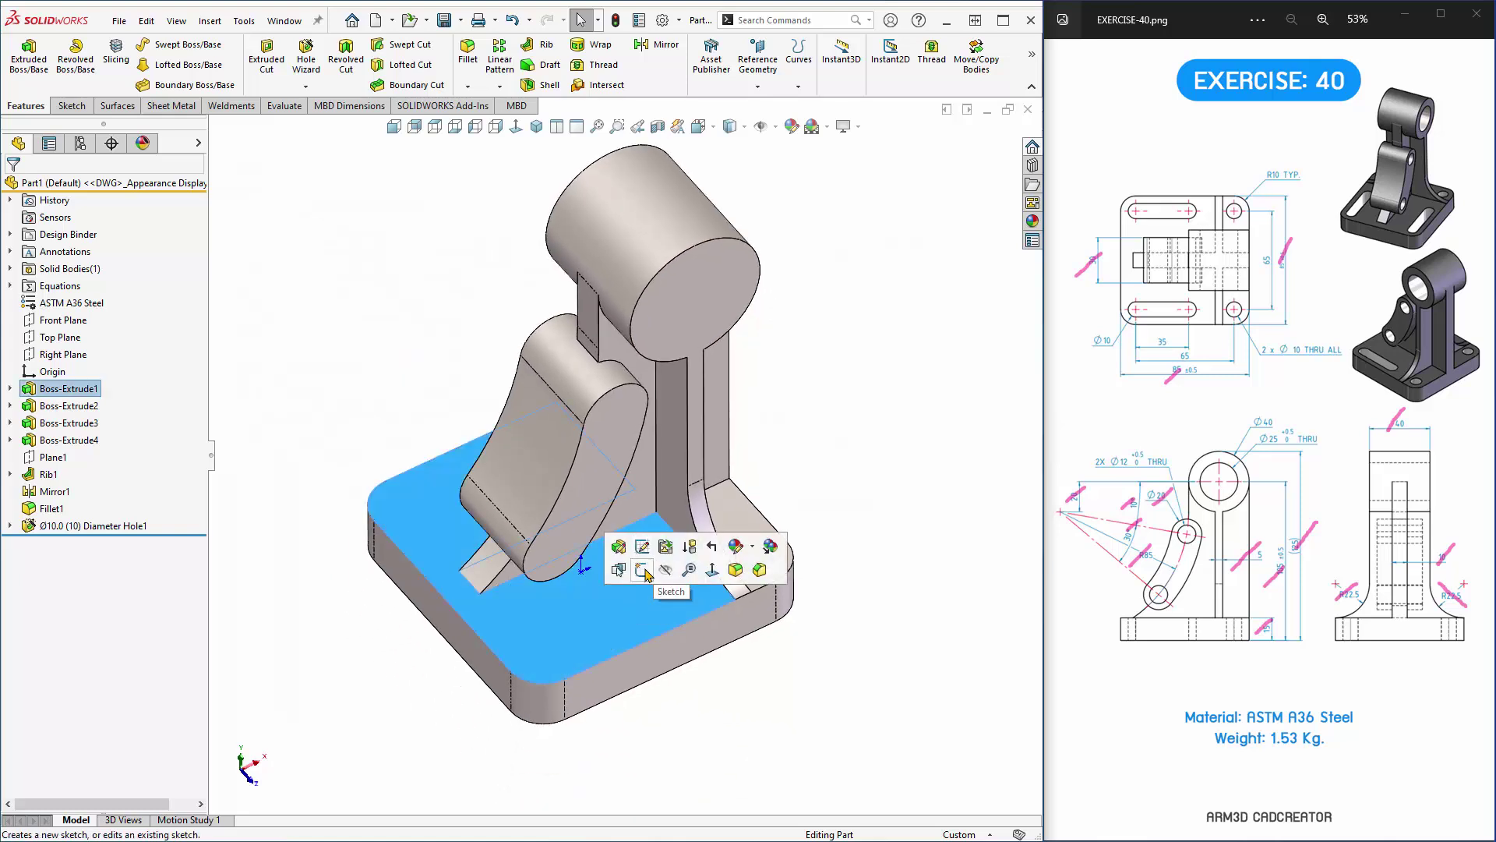
left_click(642, 568)
left_click(514, 131)
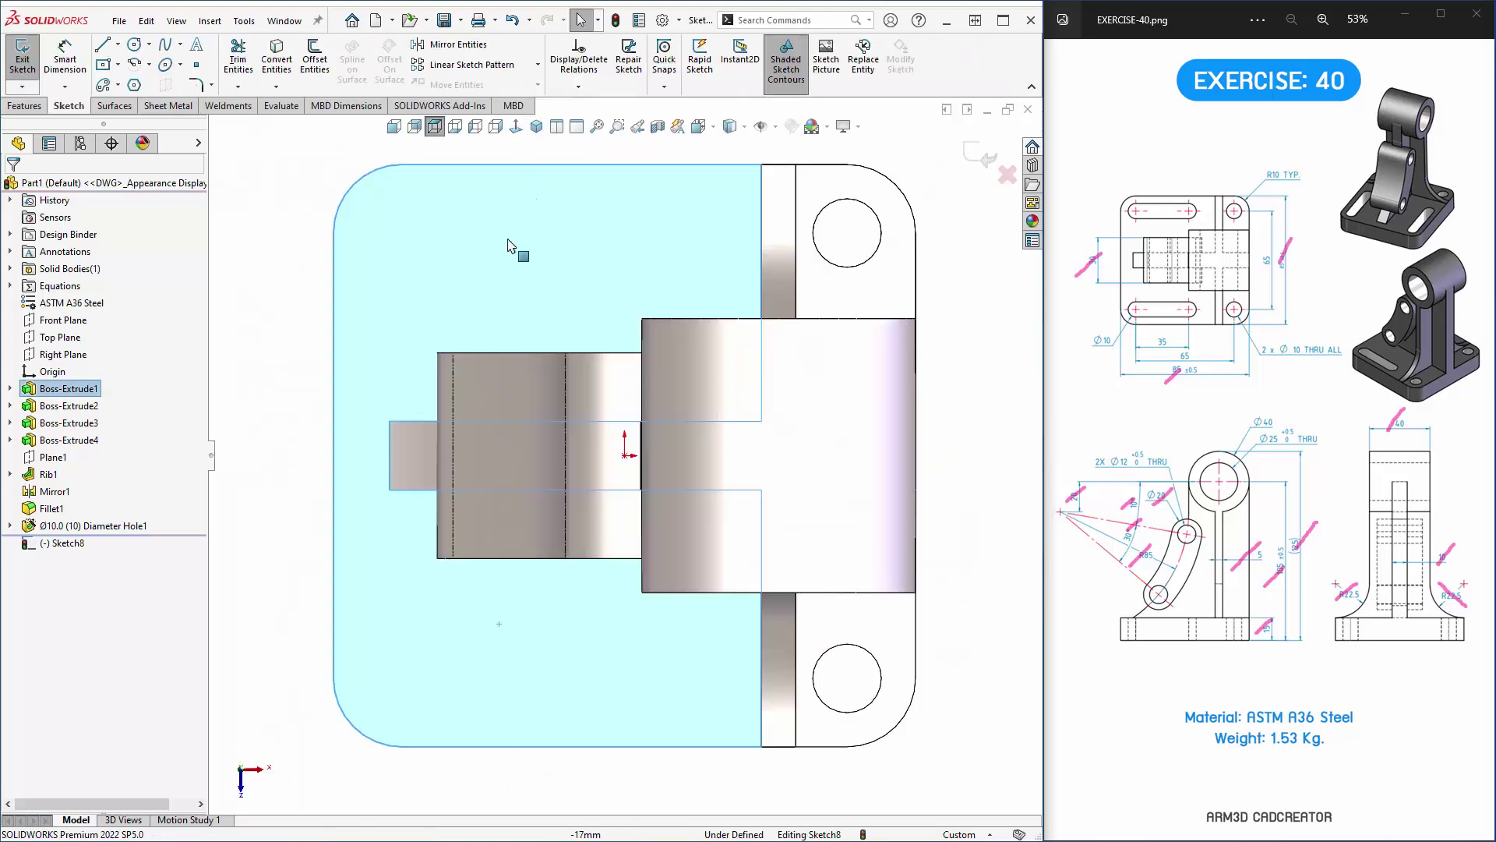
Draw a straight slot starting from the lower-left corner arc centre.
left_click(119, 86)
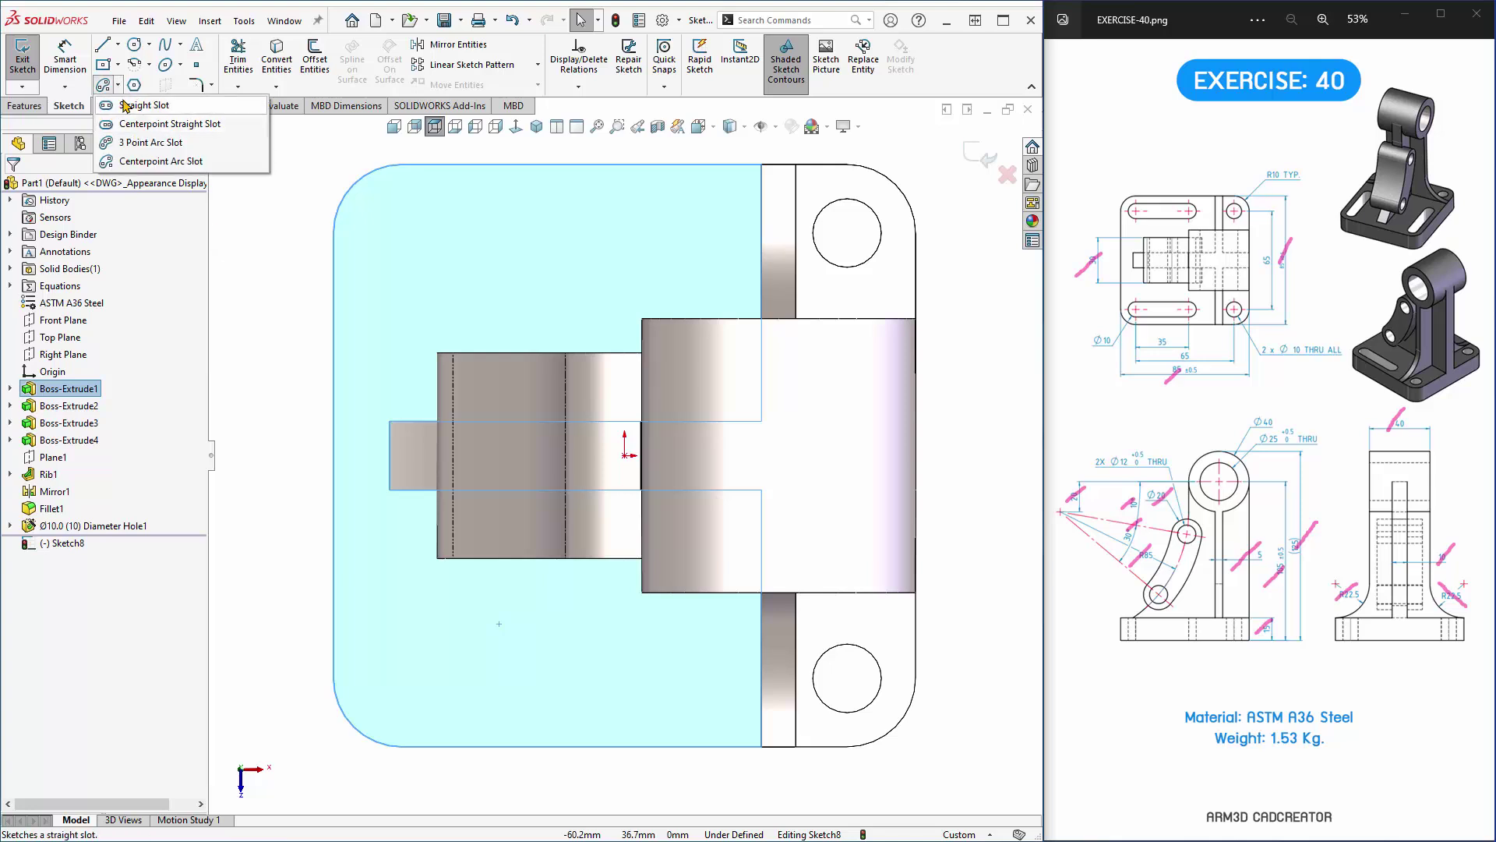
left_click(138, 105)
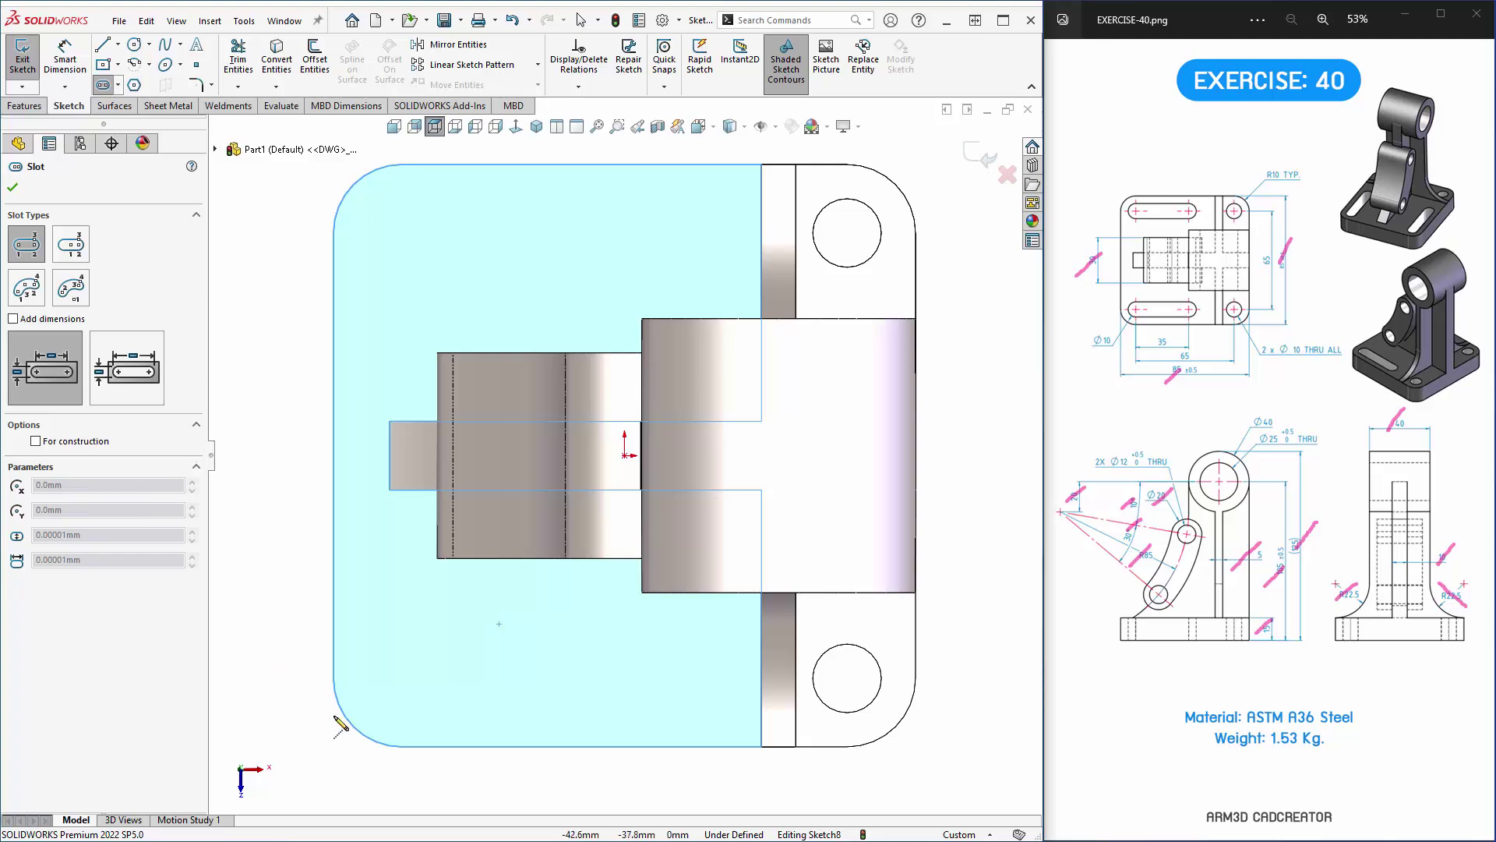
left_click(402, 678)
left_click(402, 678)
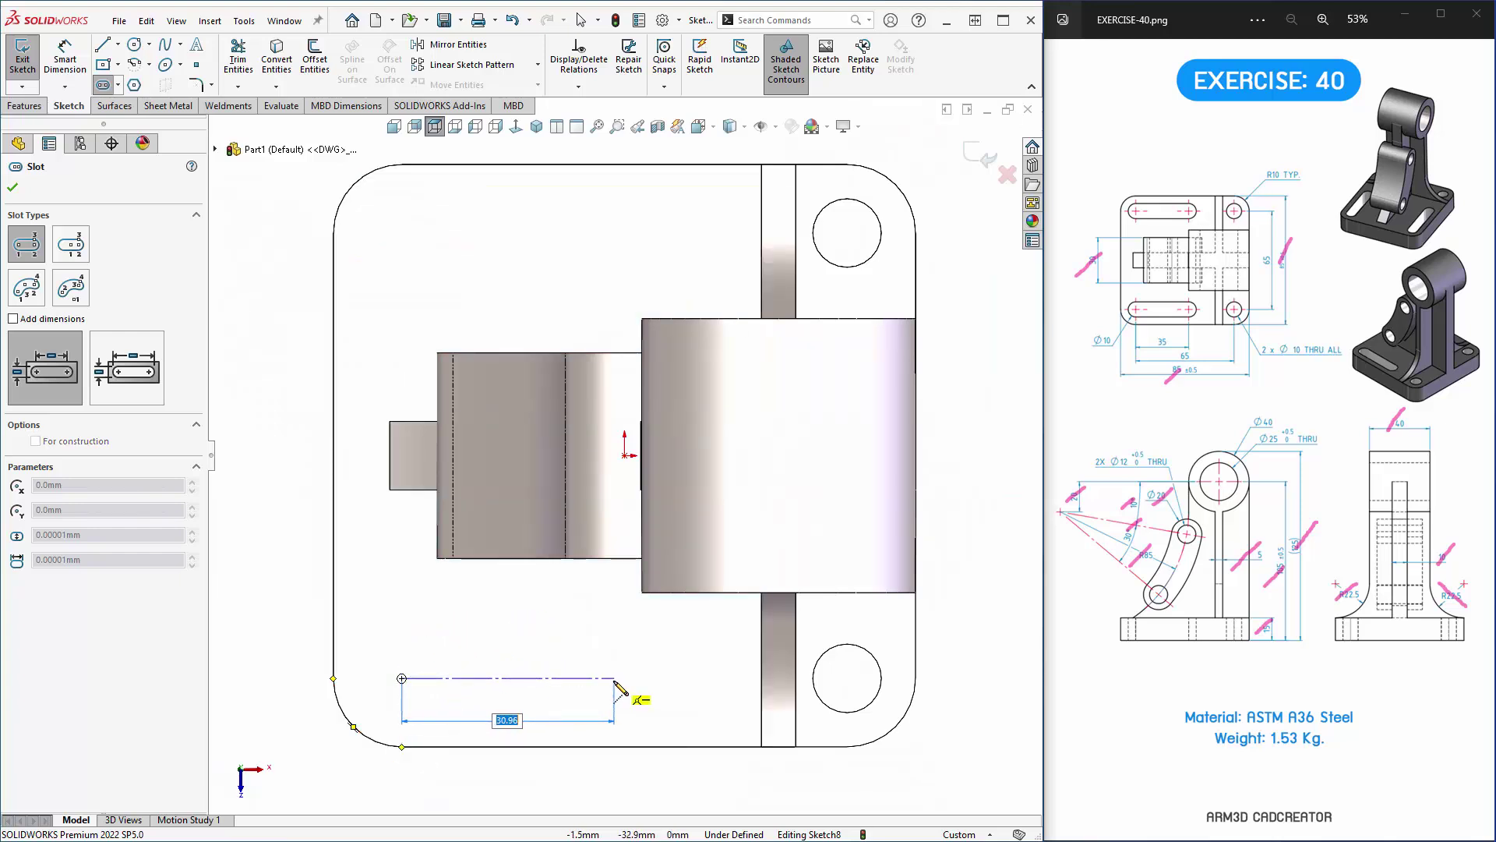
left_click(615, 679)
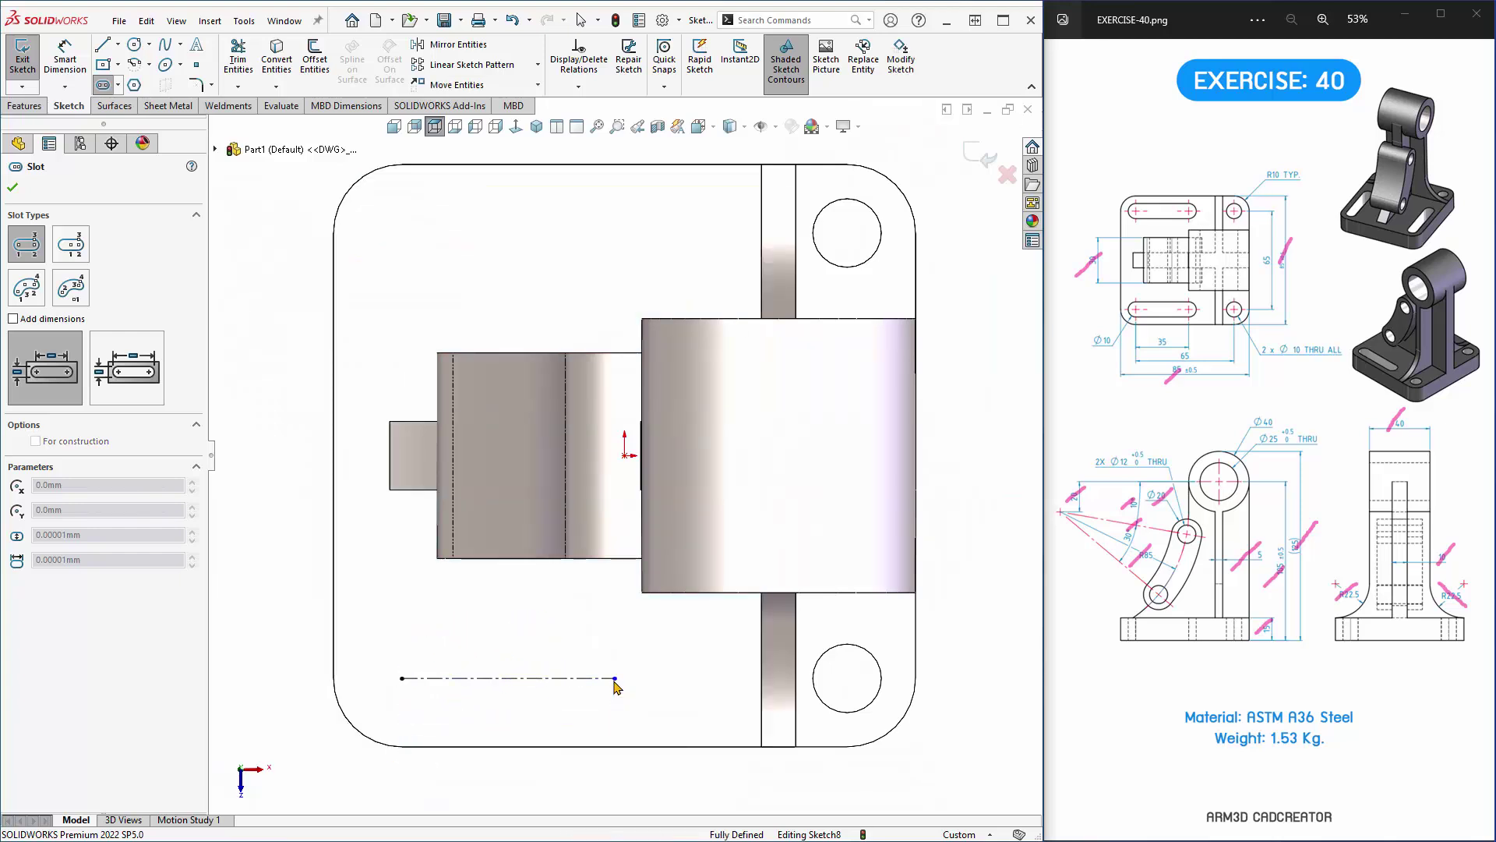
left_click(616, 651)
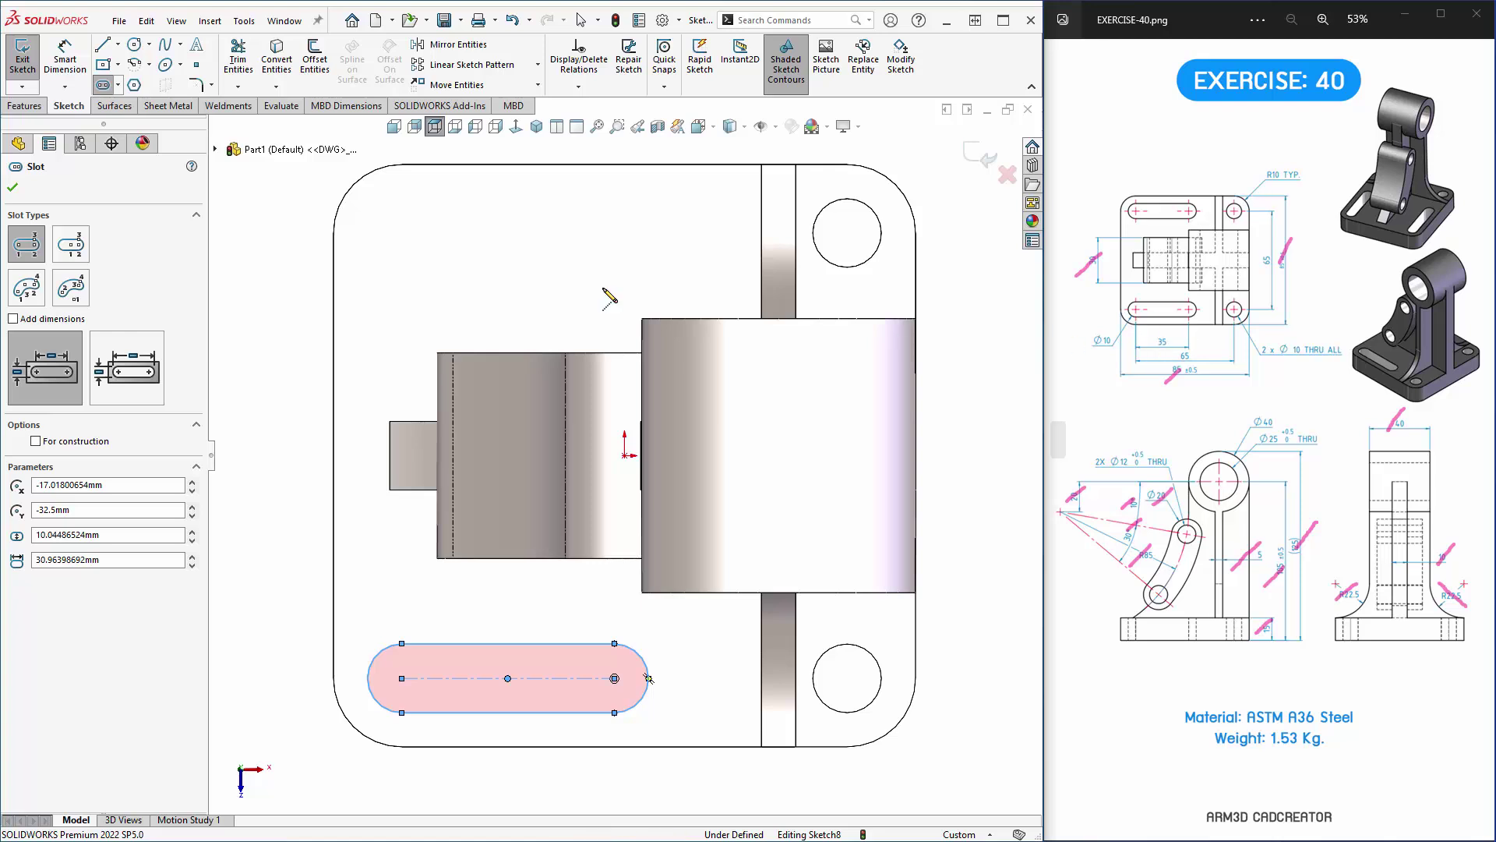
left_click(60, 56)
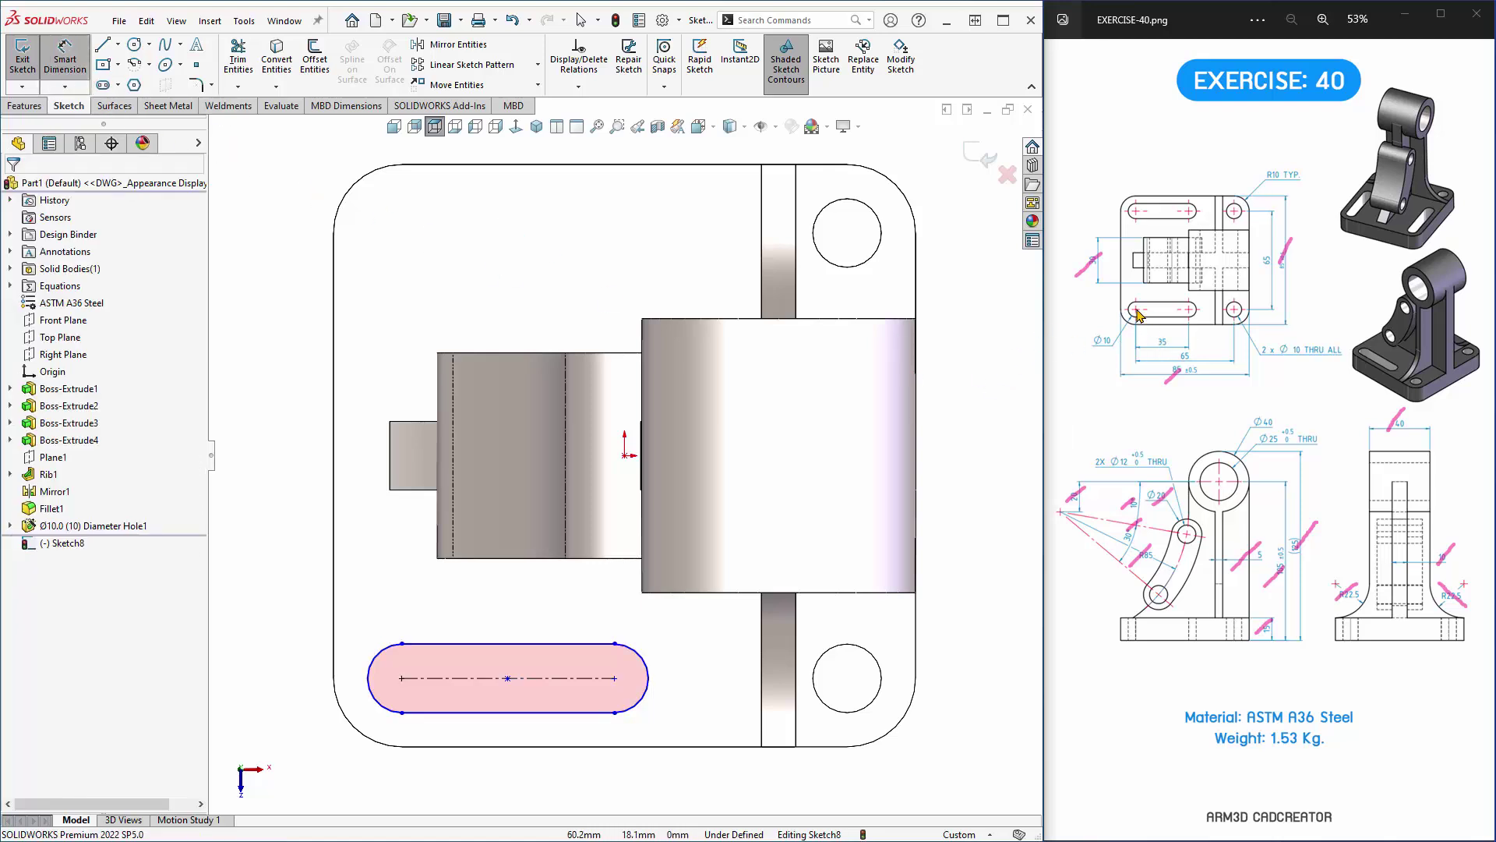
Dimension the slot with a 35 mm centre length and an R5 end radius.
left_click(561, 678)
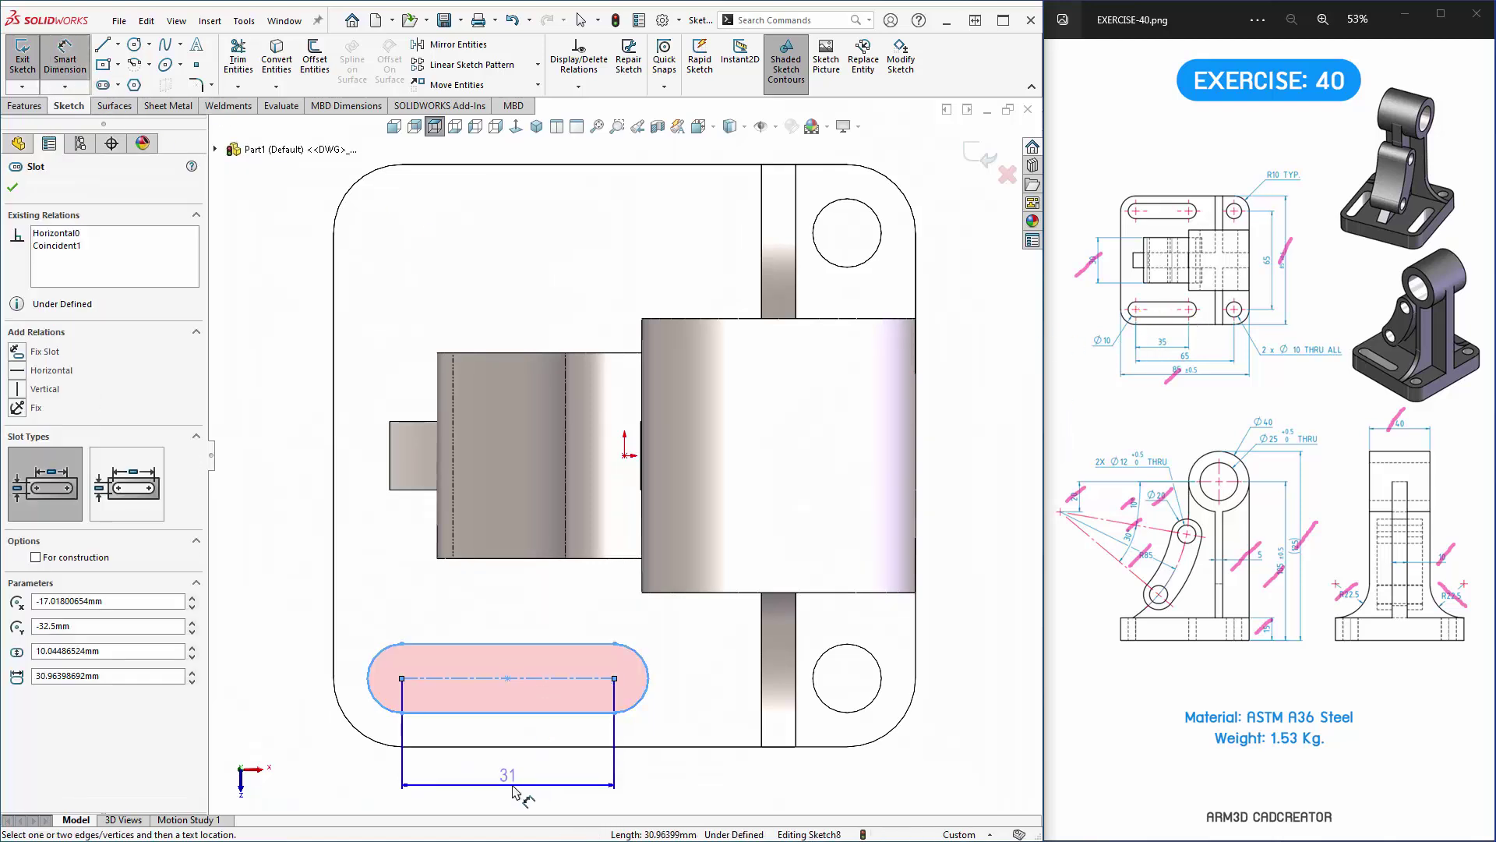
left_click(543, 771)
type("35")
key("Return")
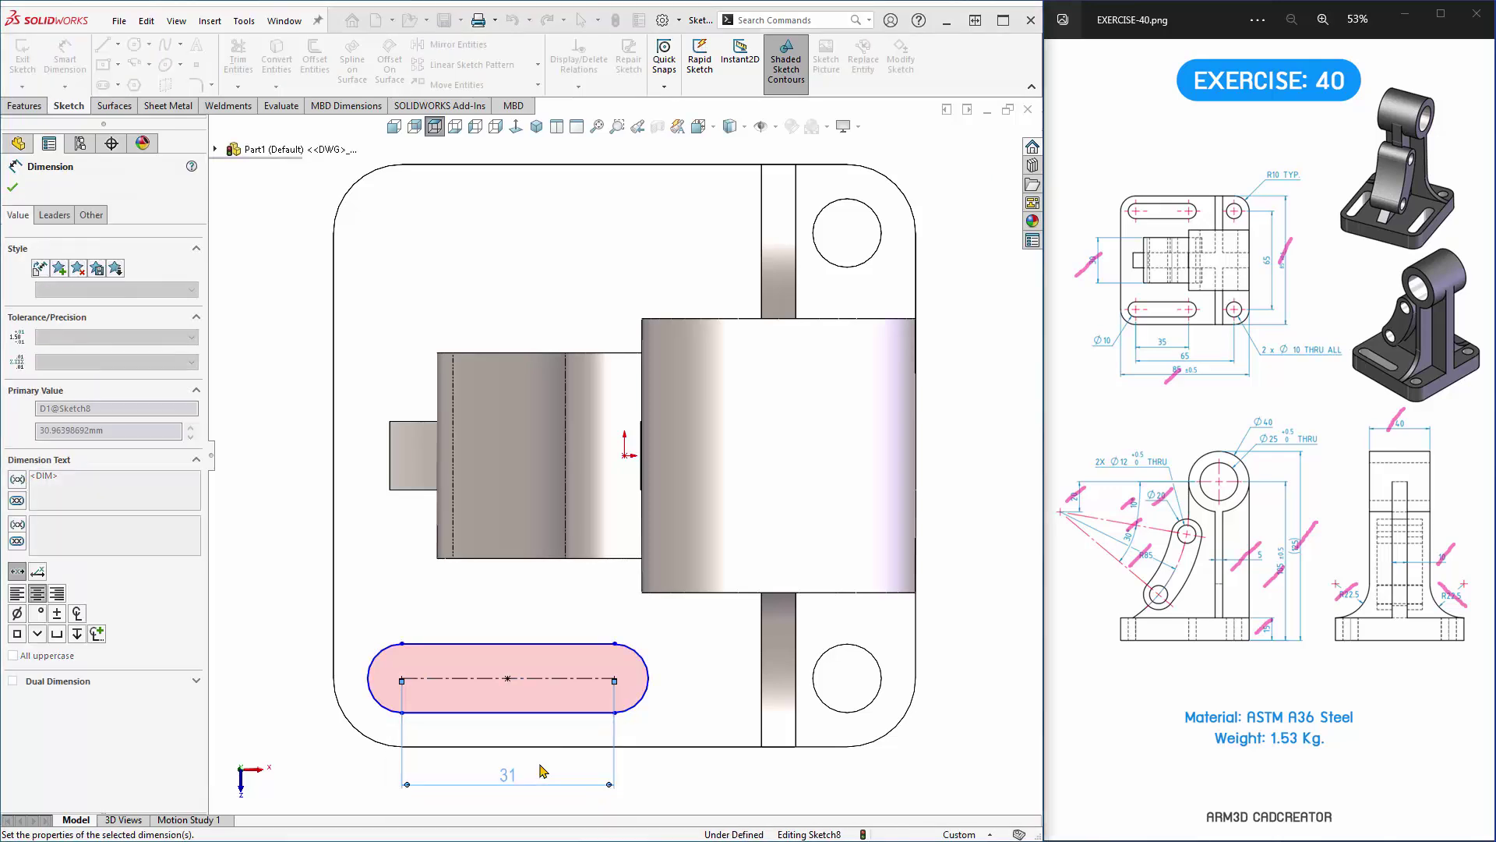
left_click(668, 660)
left_click(711, 621)
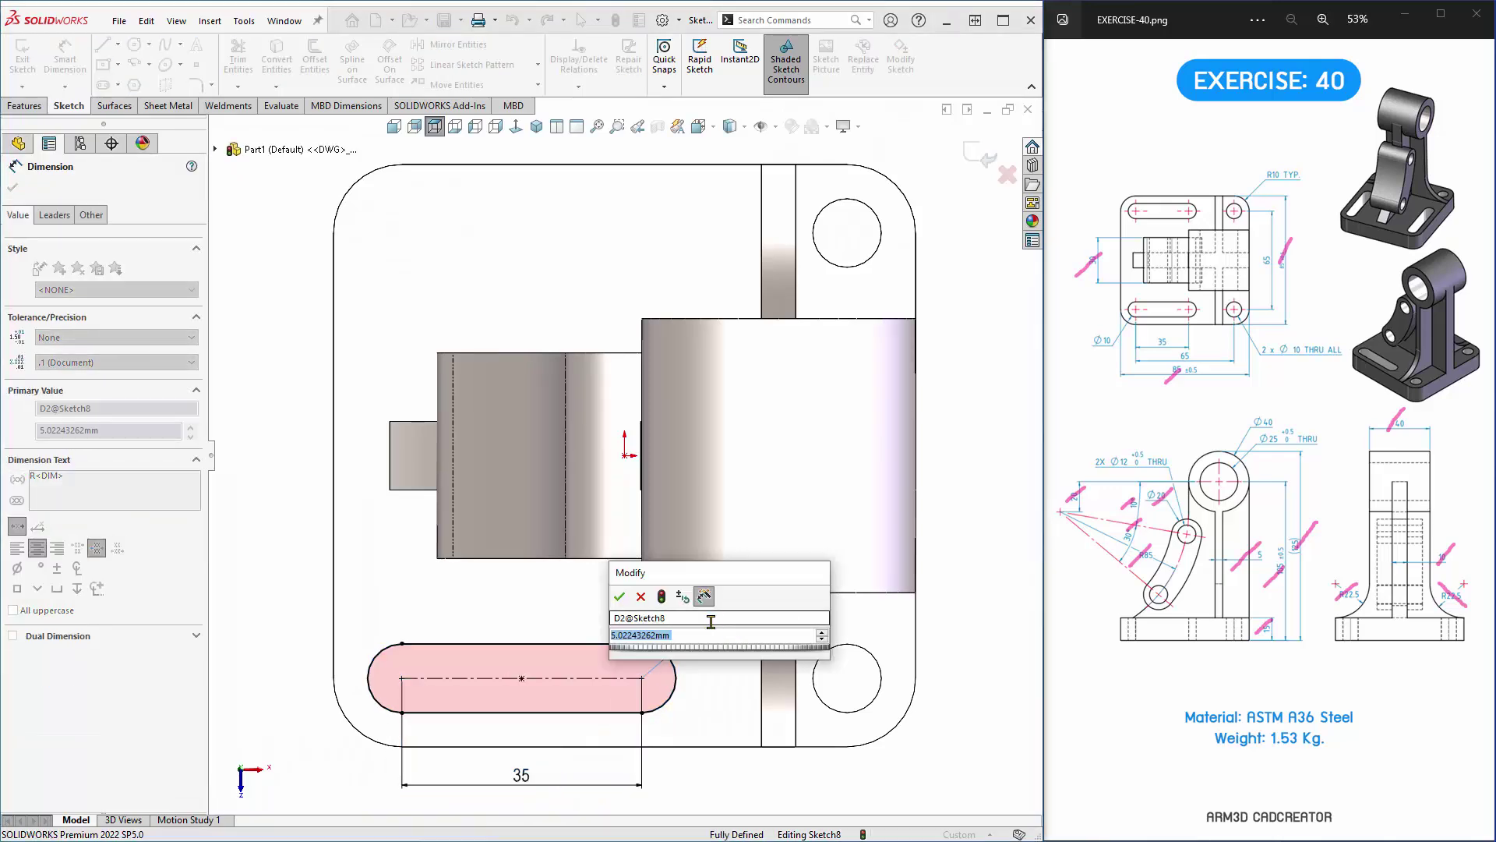
type("5")
key("Return")
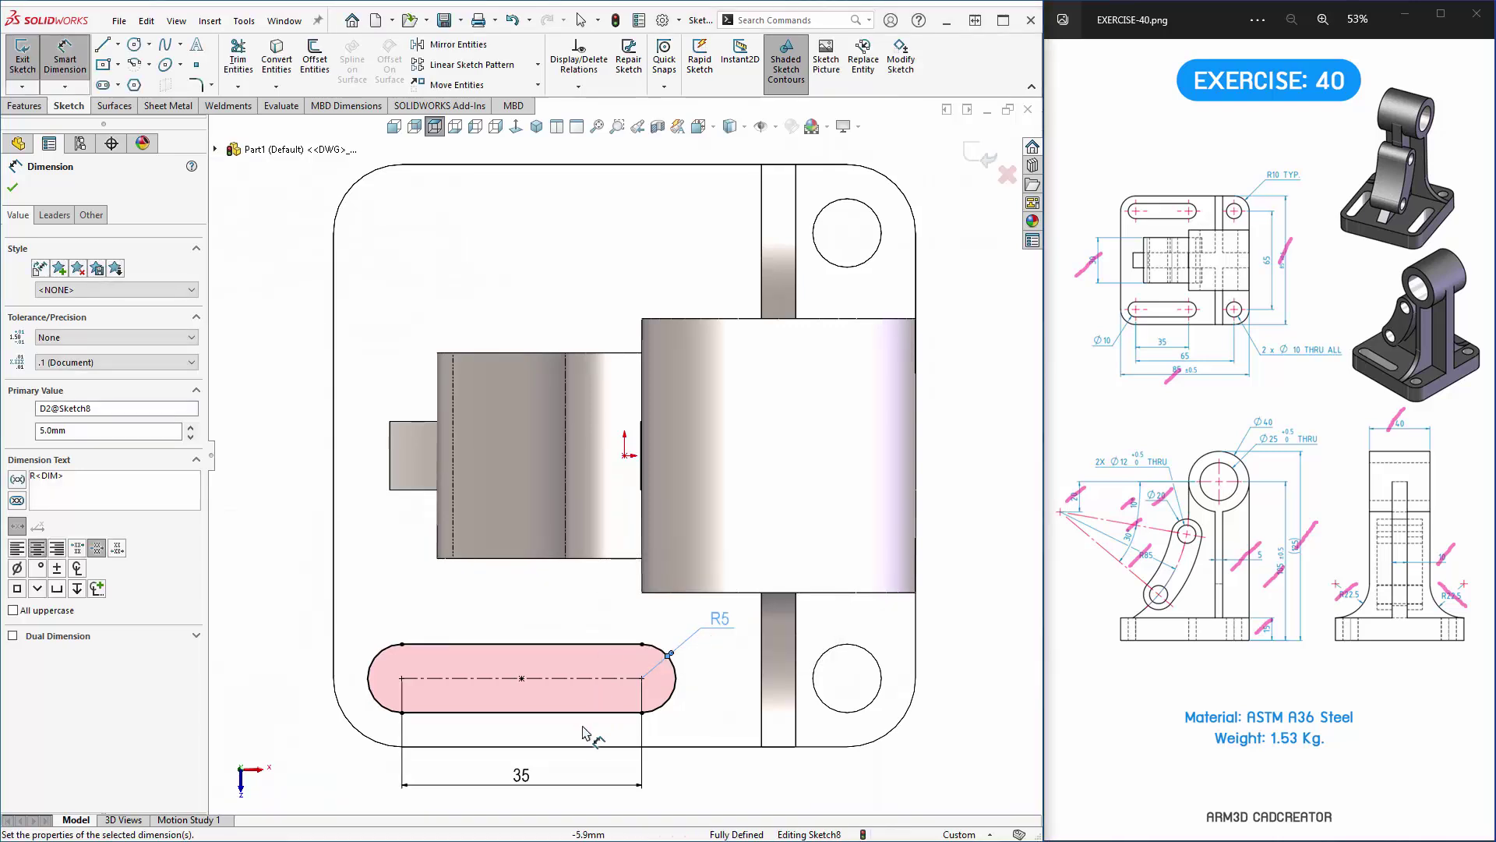
scroll(529, 583, "up", 1)
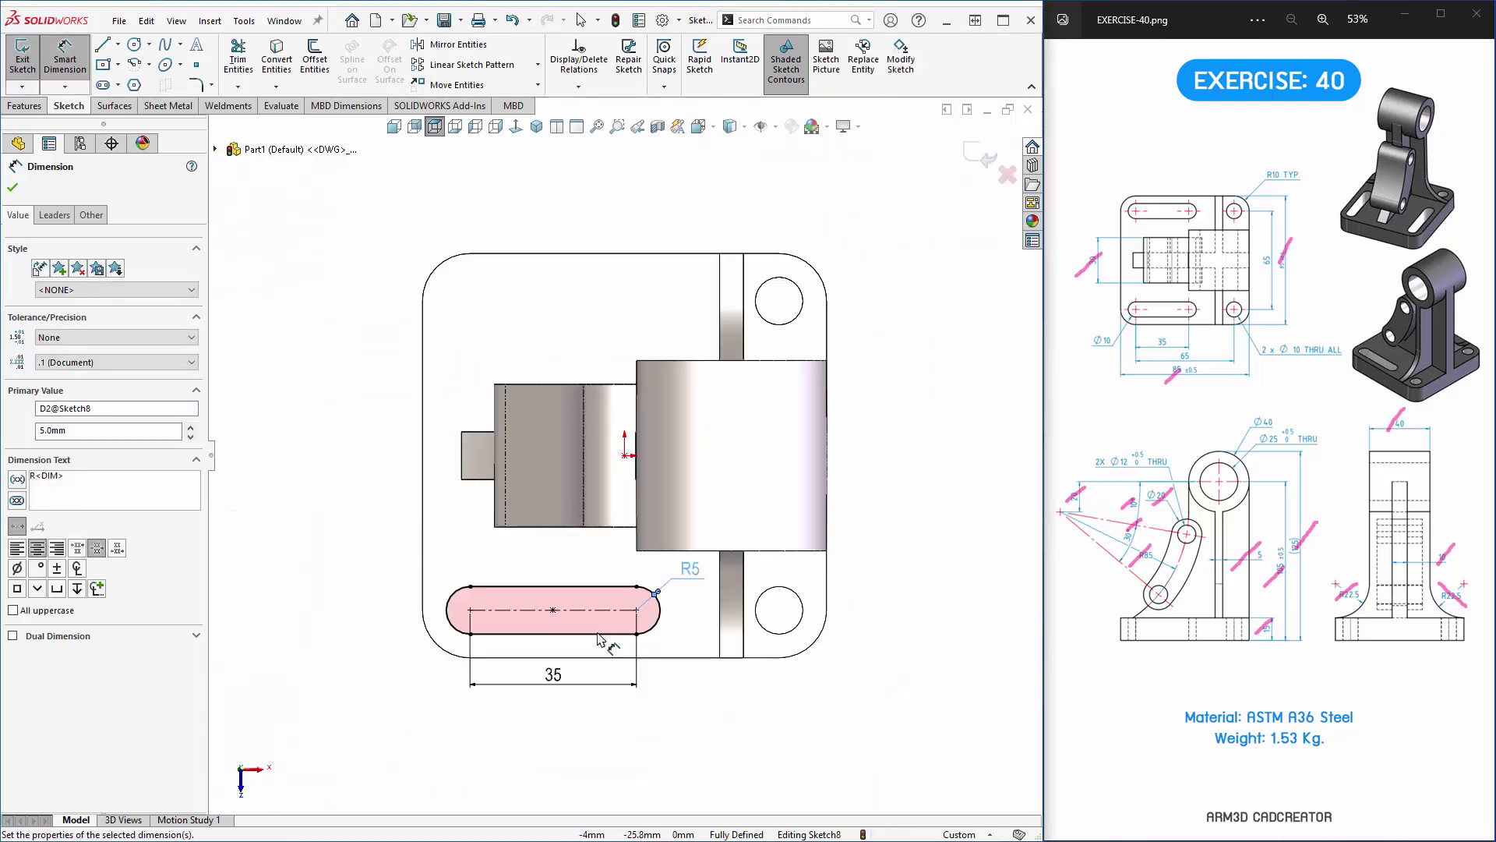
scroll(593, 580, "up", 1)
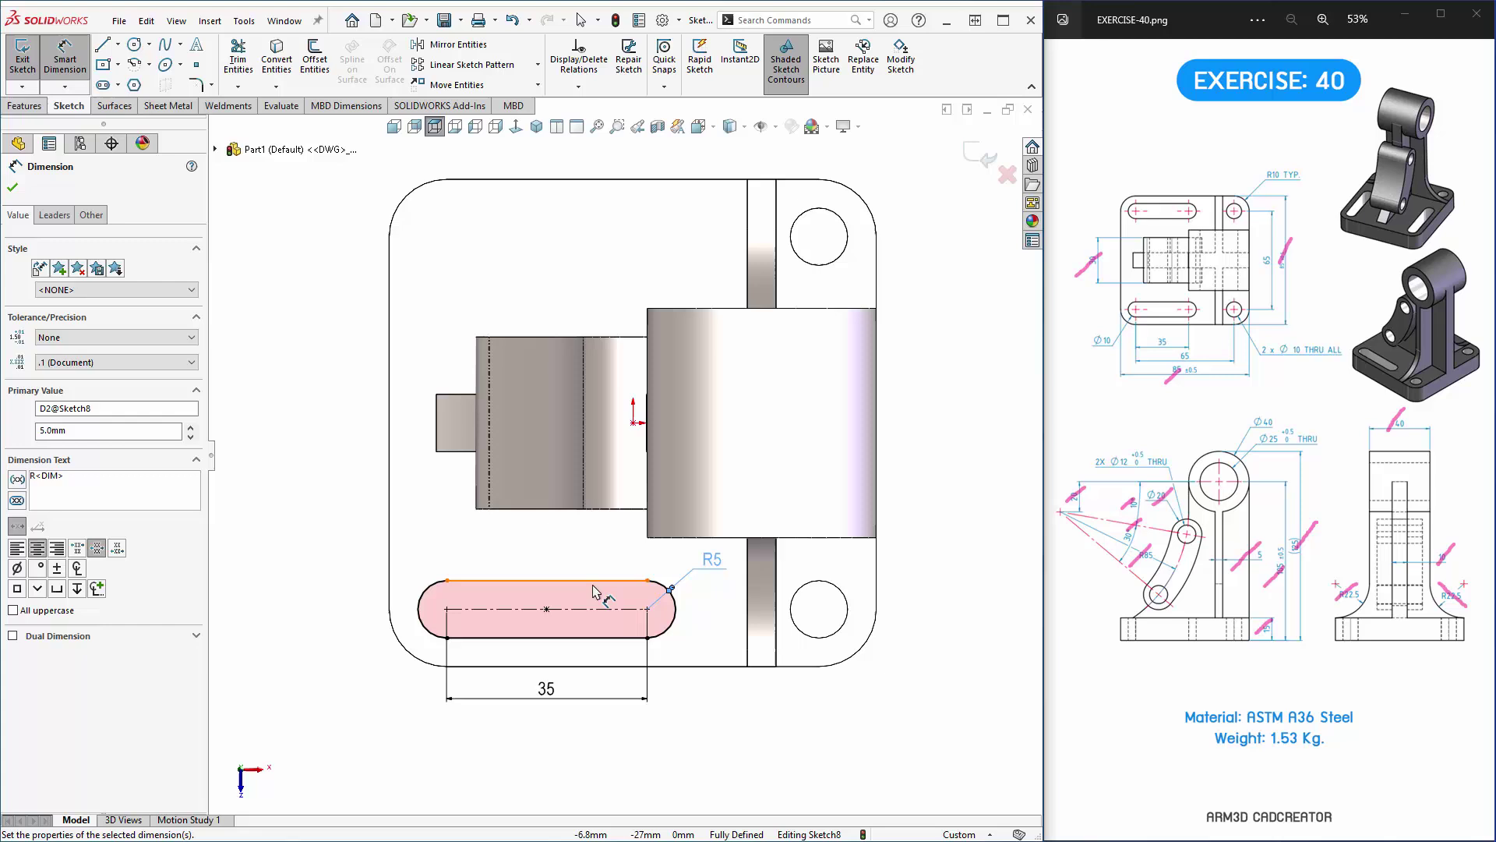
left_click(346, 458)
key("Escape")
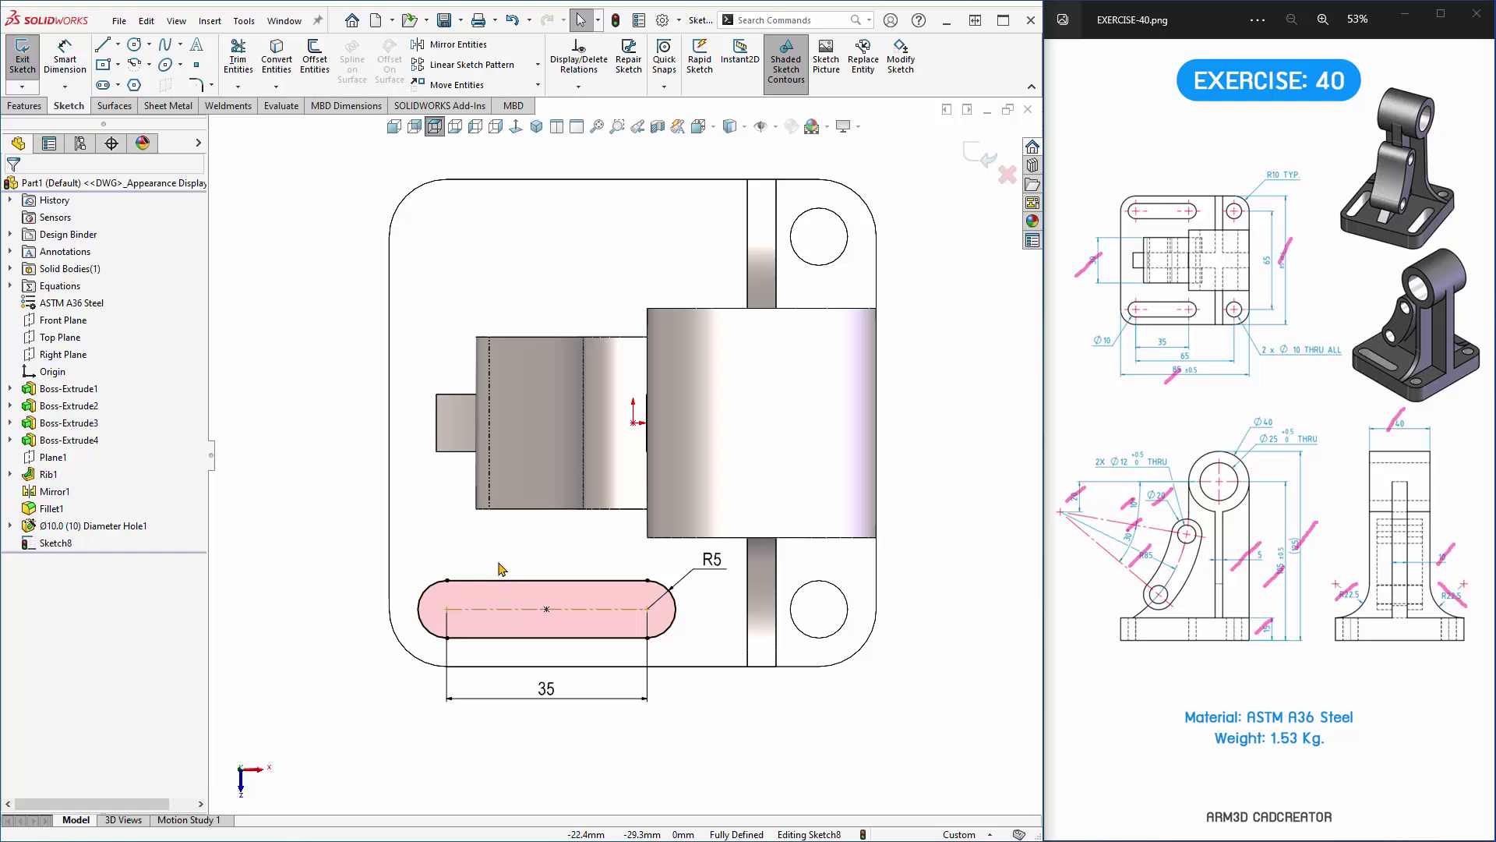
Mirror Slot1 about the Front Plane onto the base's opposite side.
key("ctrl+7")
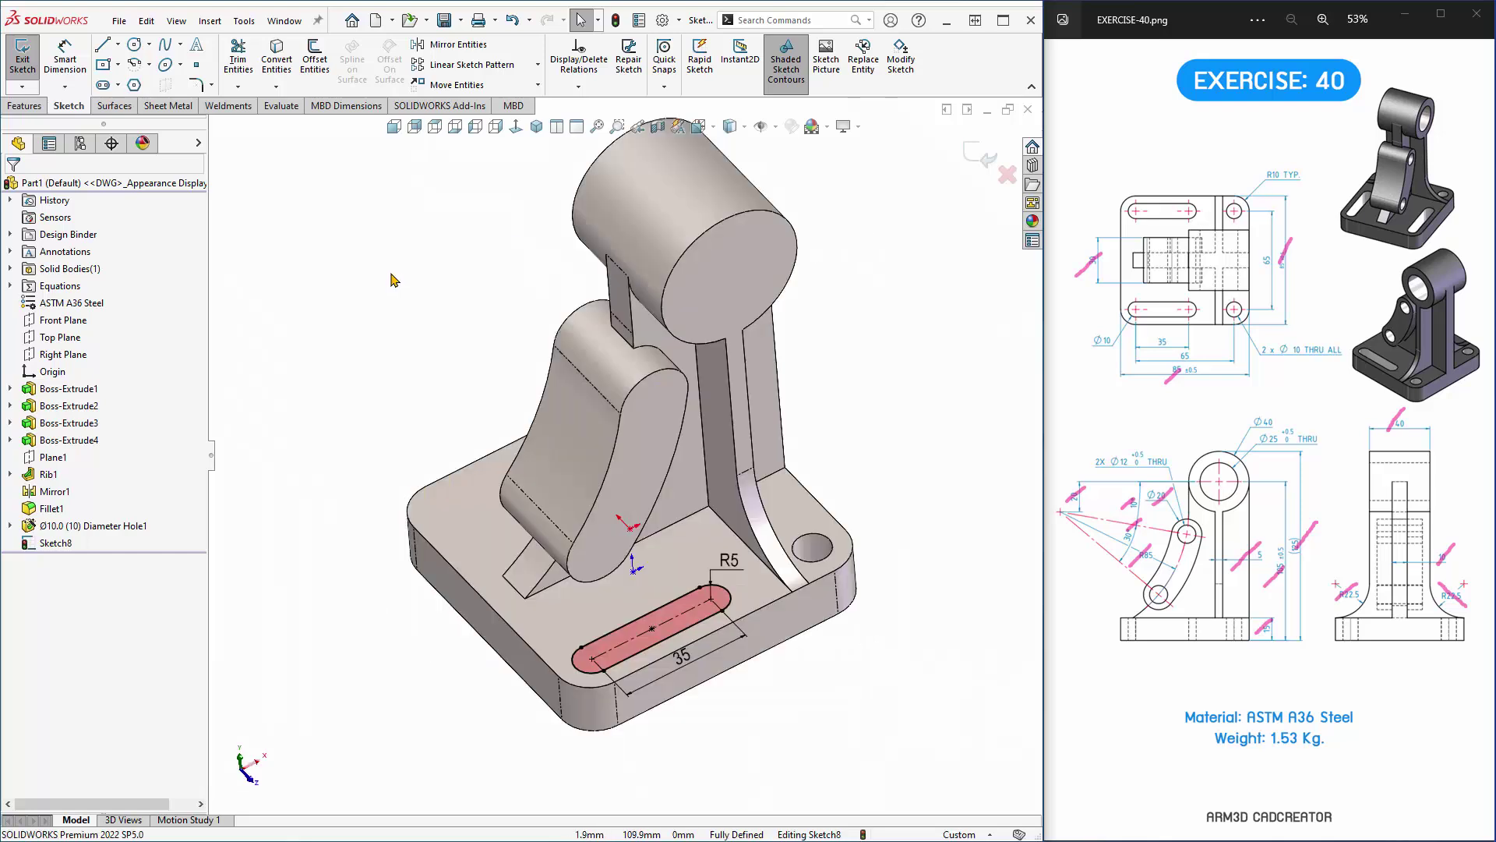
left_click(58, 326)
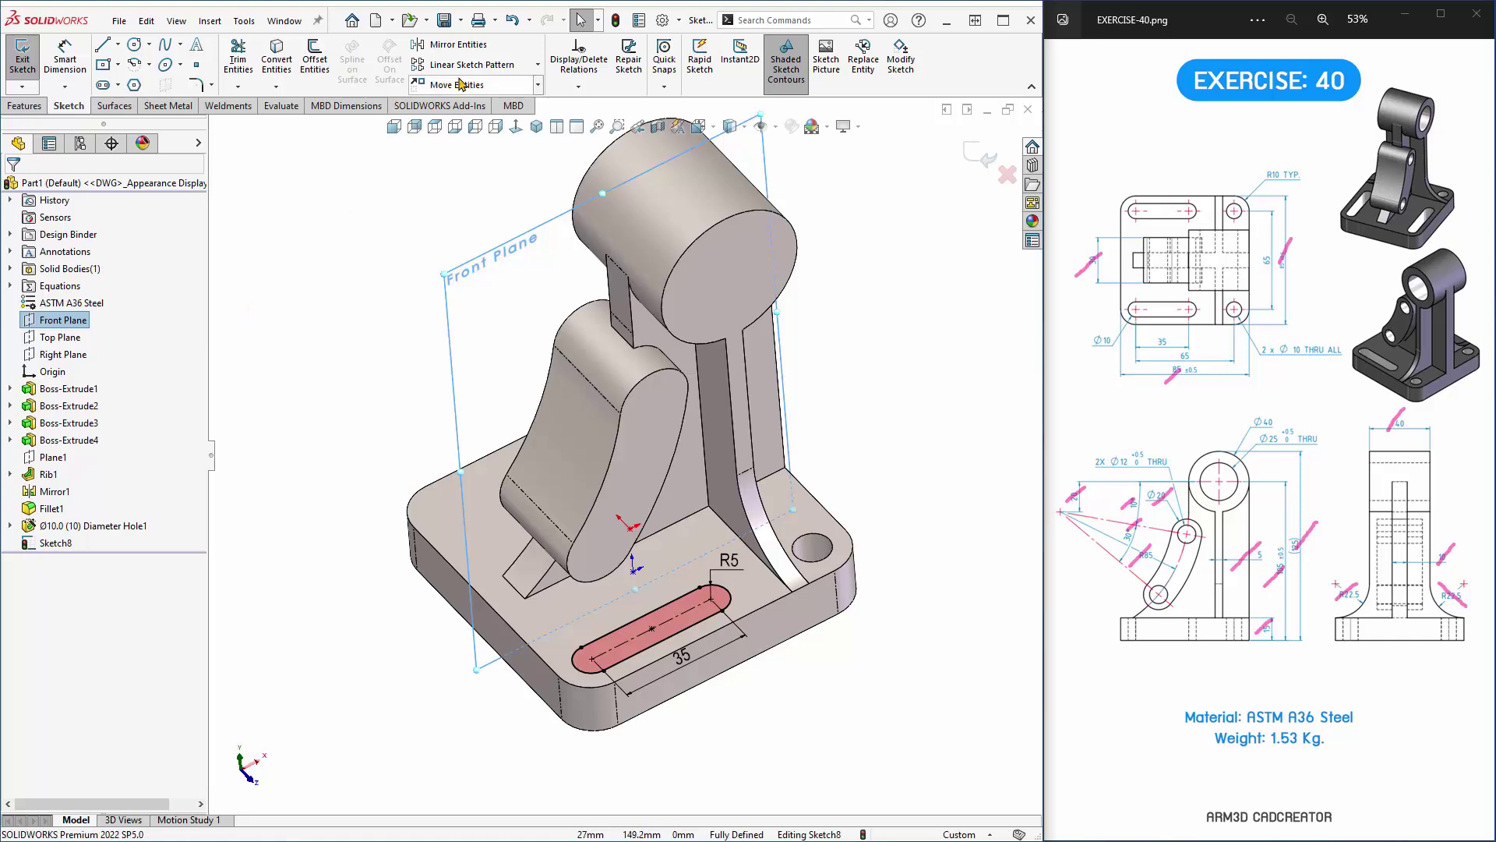
left_click(436, 46)
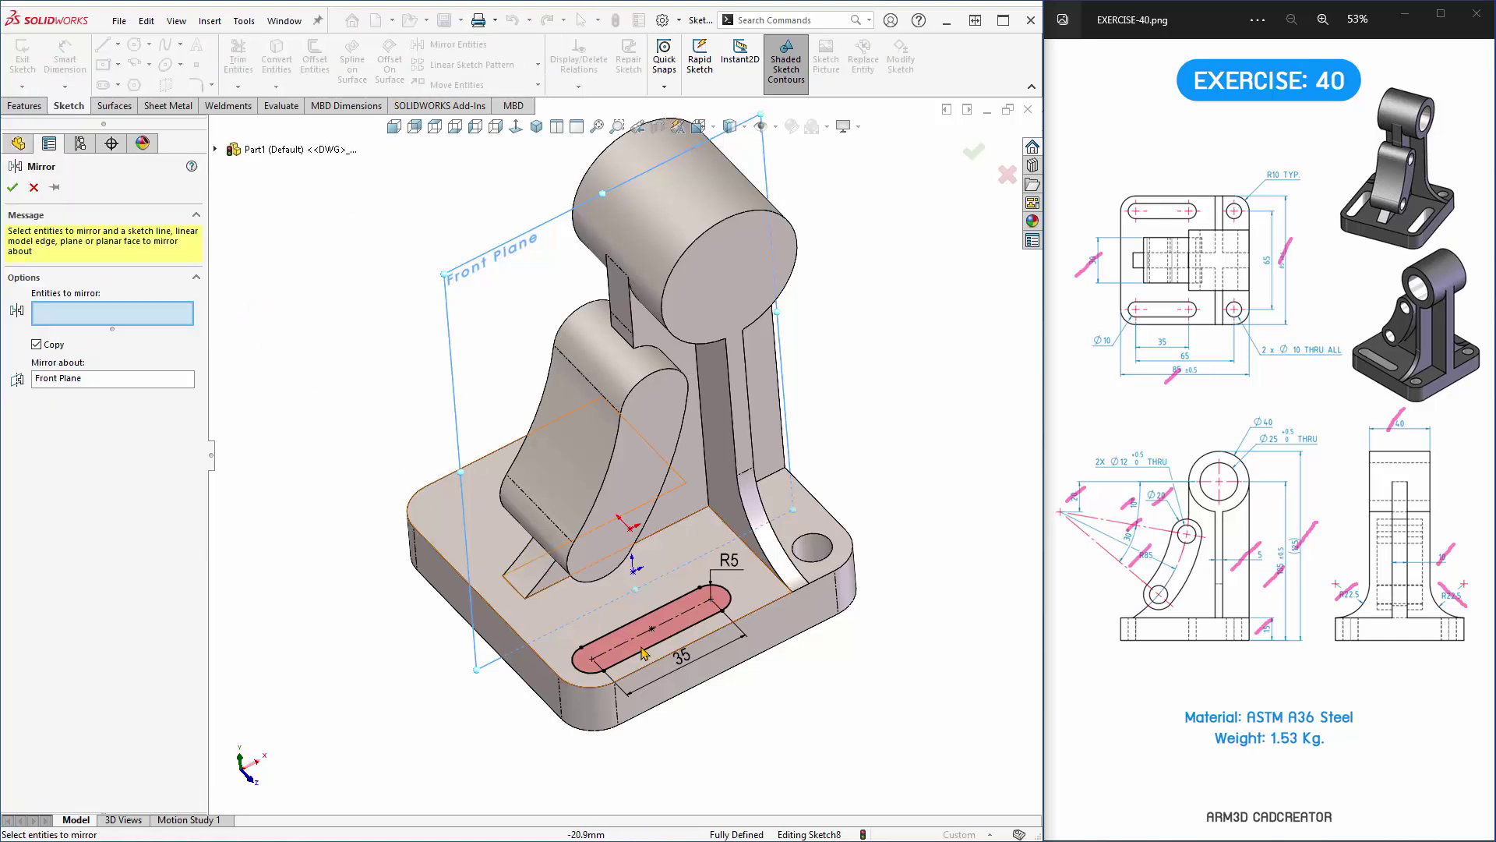
left_click(685, 612)
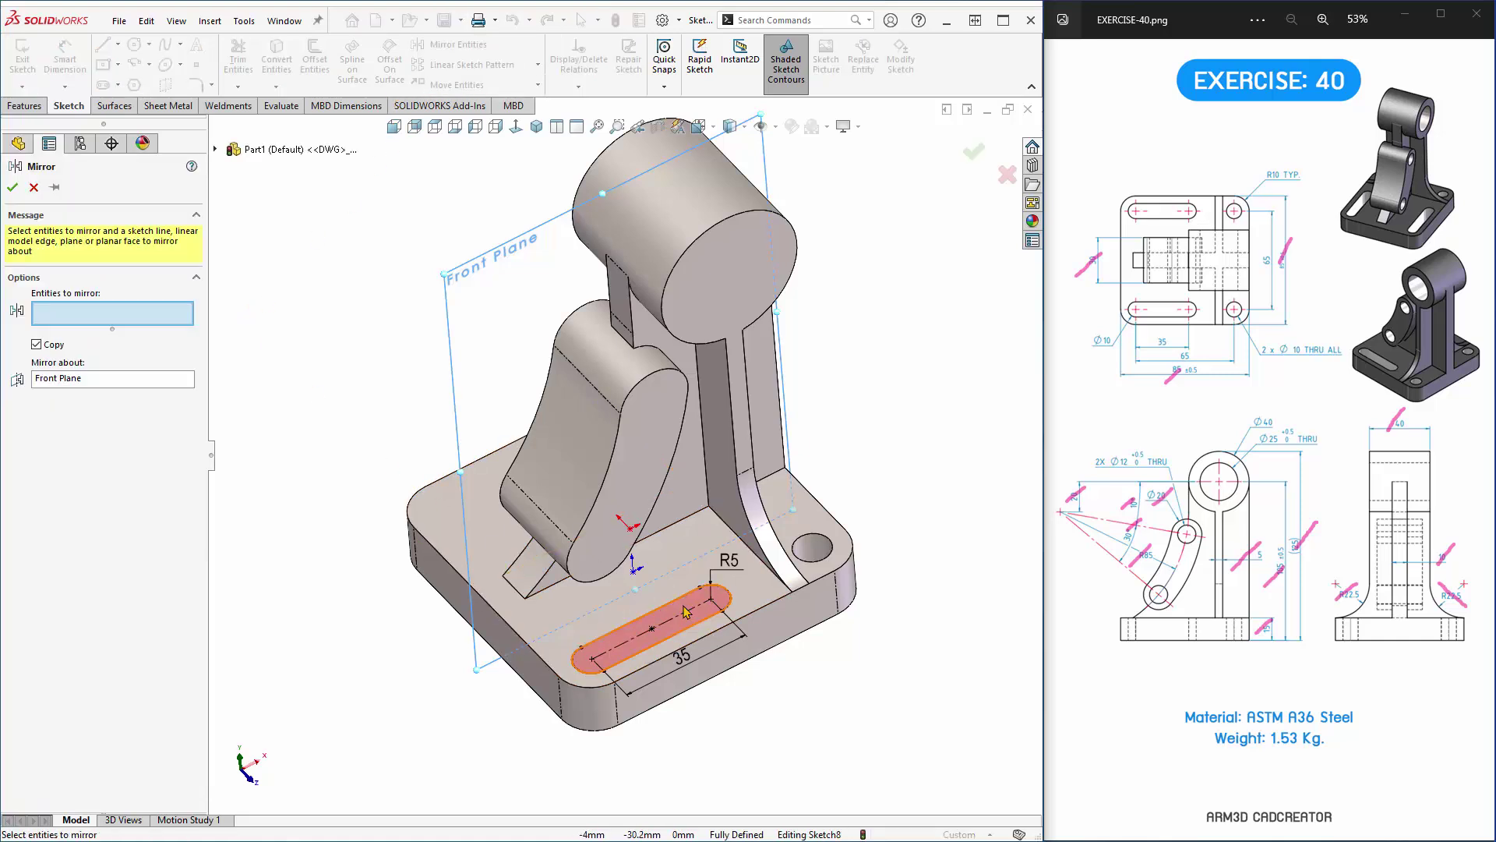
left_click(12, 187)
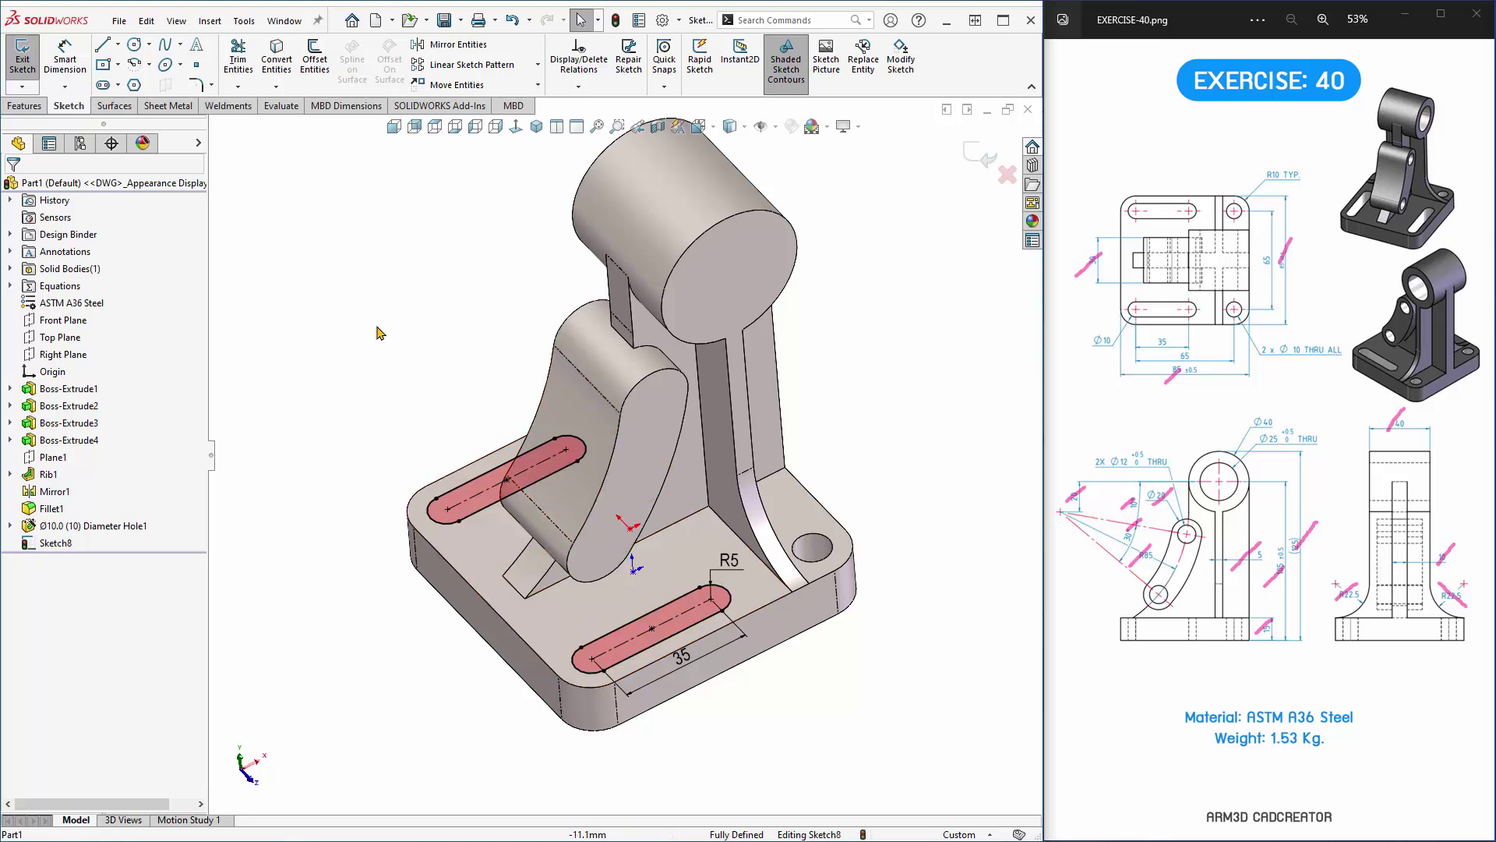
left_click(26, 109)
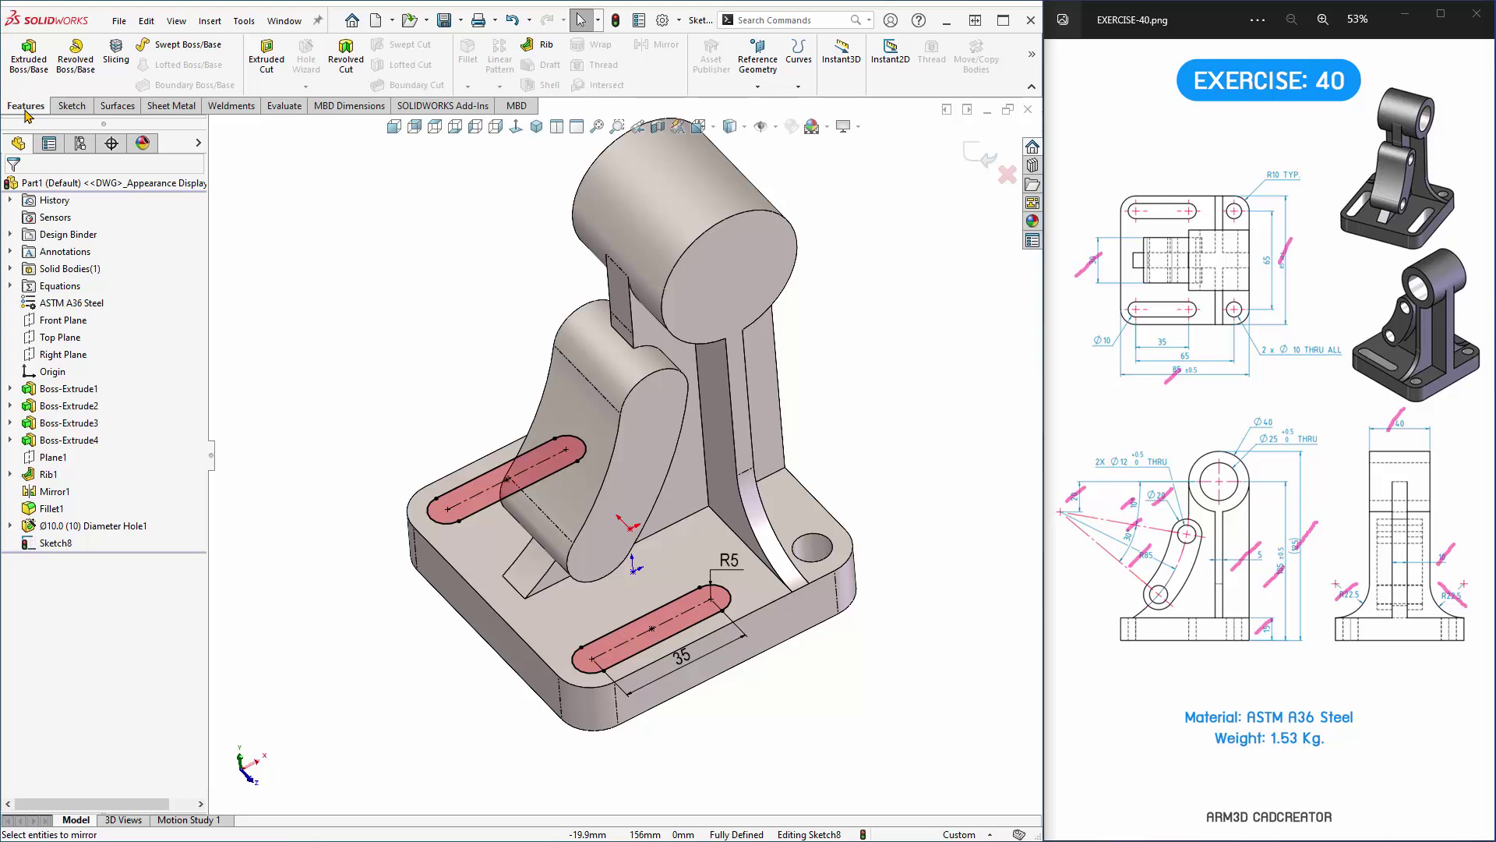
Extrude-cut both slots Through All and orbit to inspect them.
left_click(268, 59)
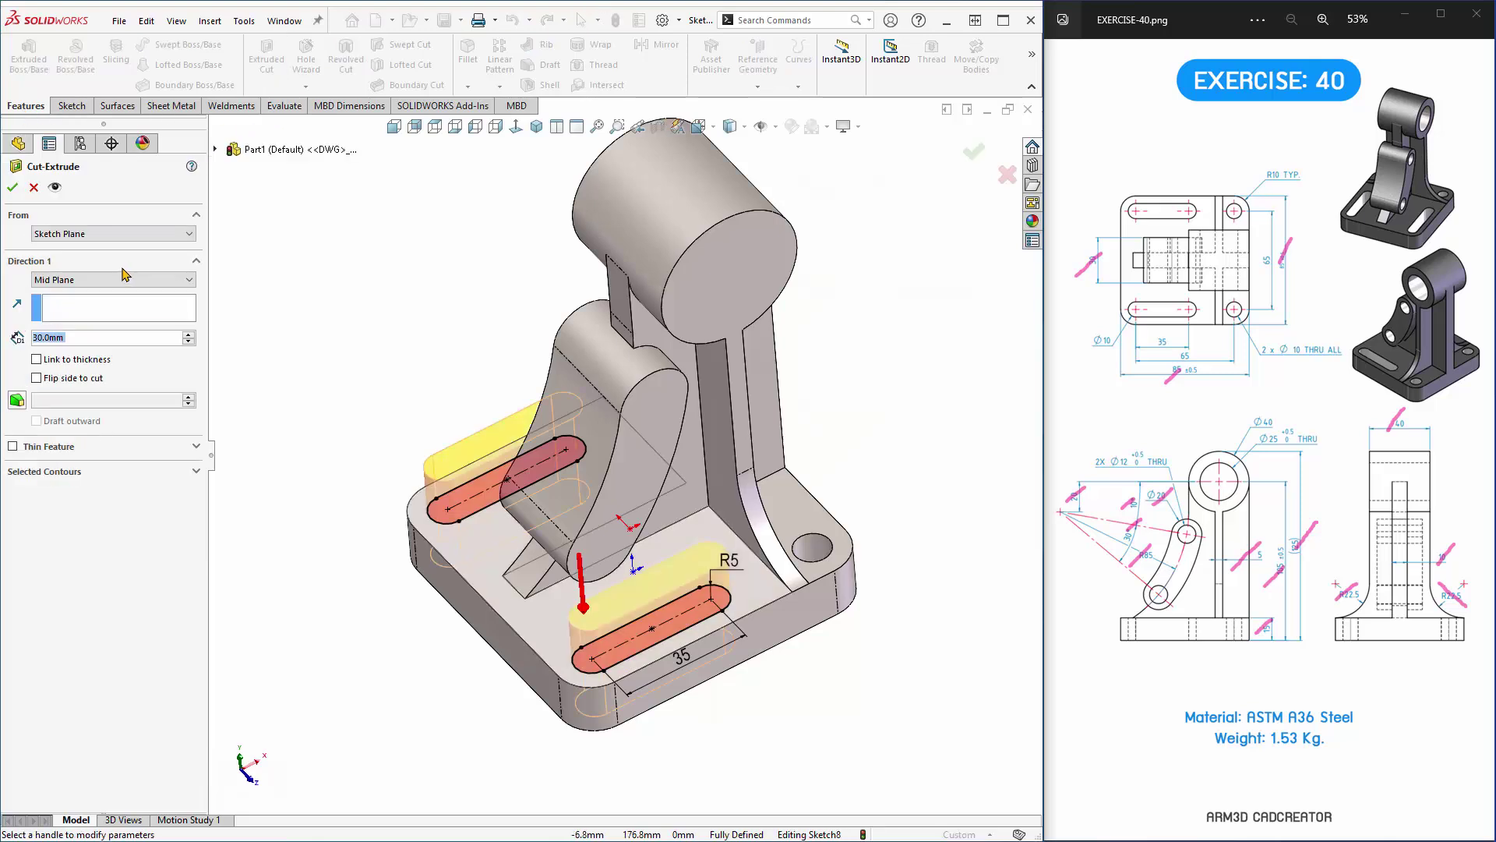
left_click(102, 281)
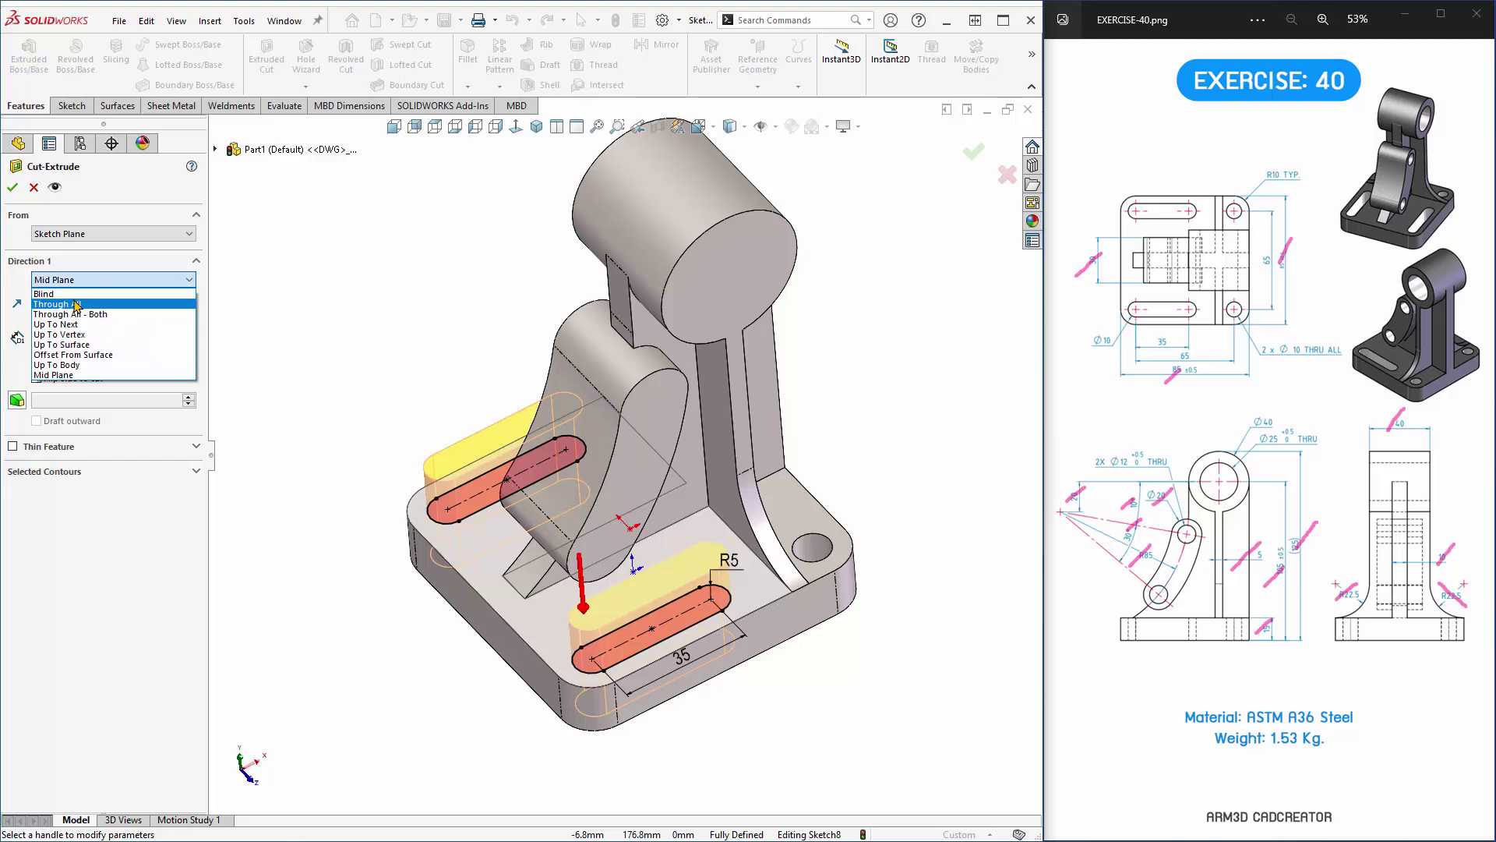
left_click(77, 305)
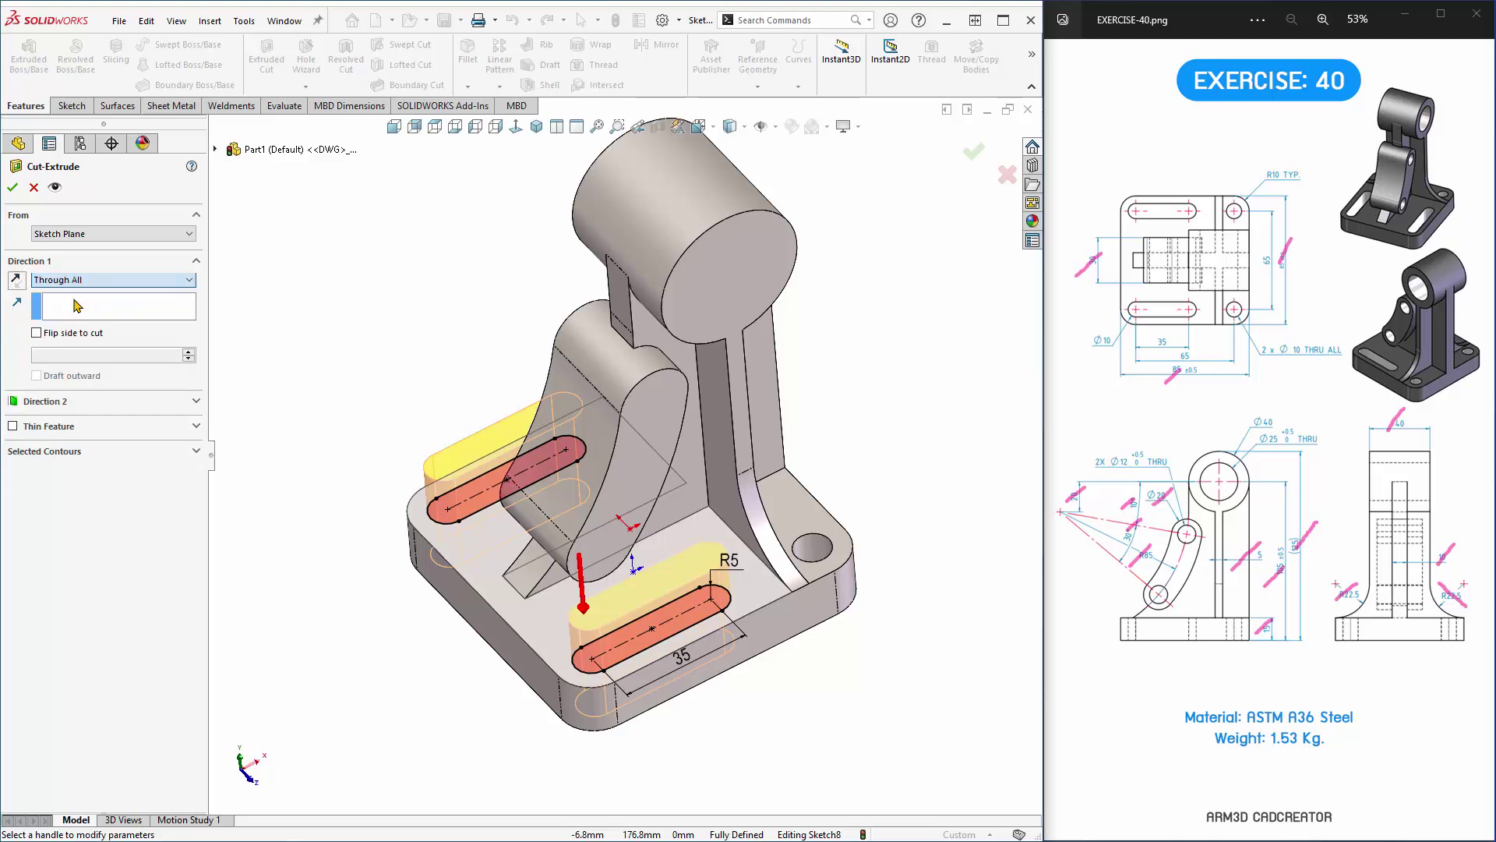
left_click(12, 191)
middle_click_drag(317, 261, 400, 325)
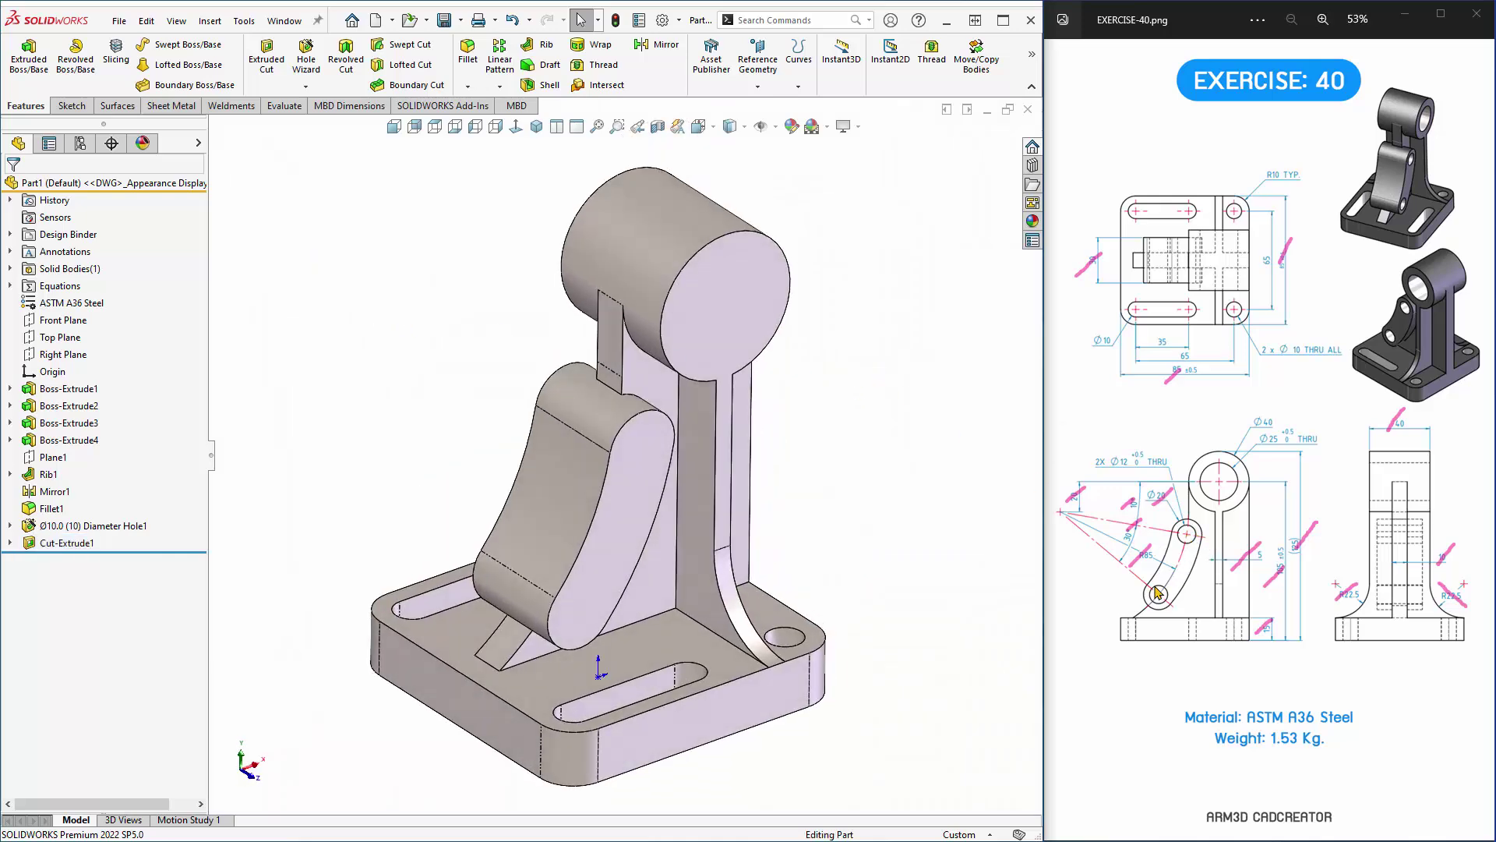
middle_click_drag(725, 460, 752, 458)
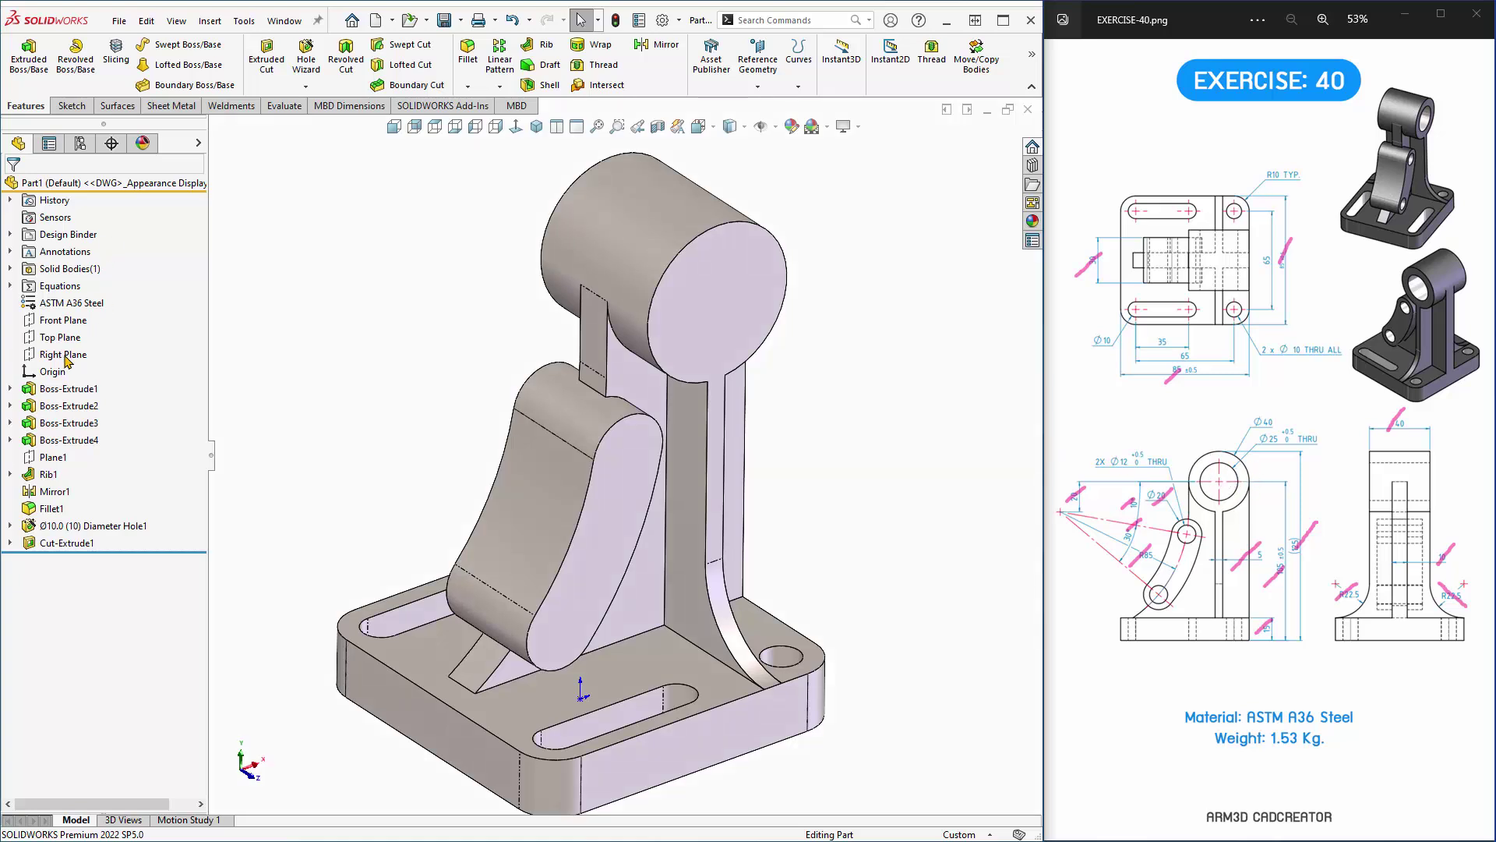
key("ctrl+7")
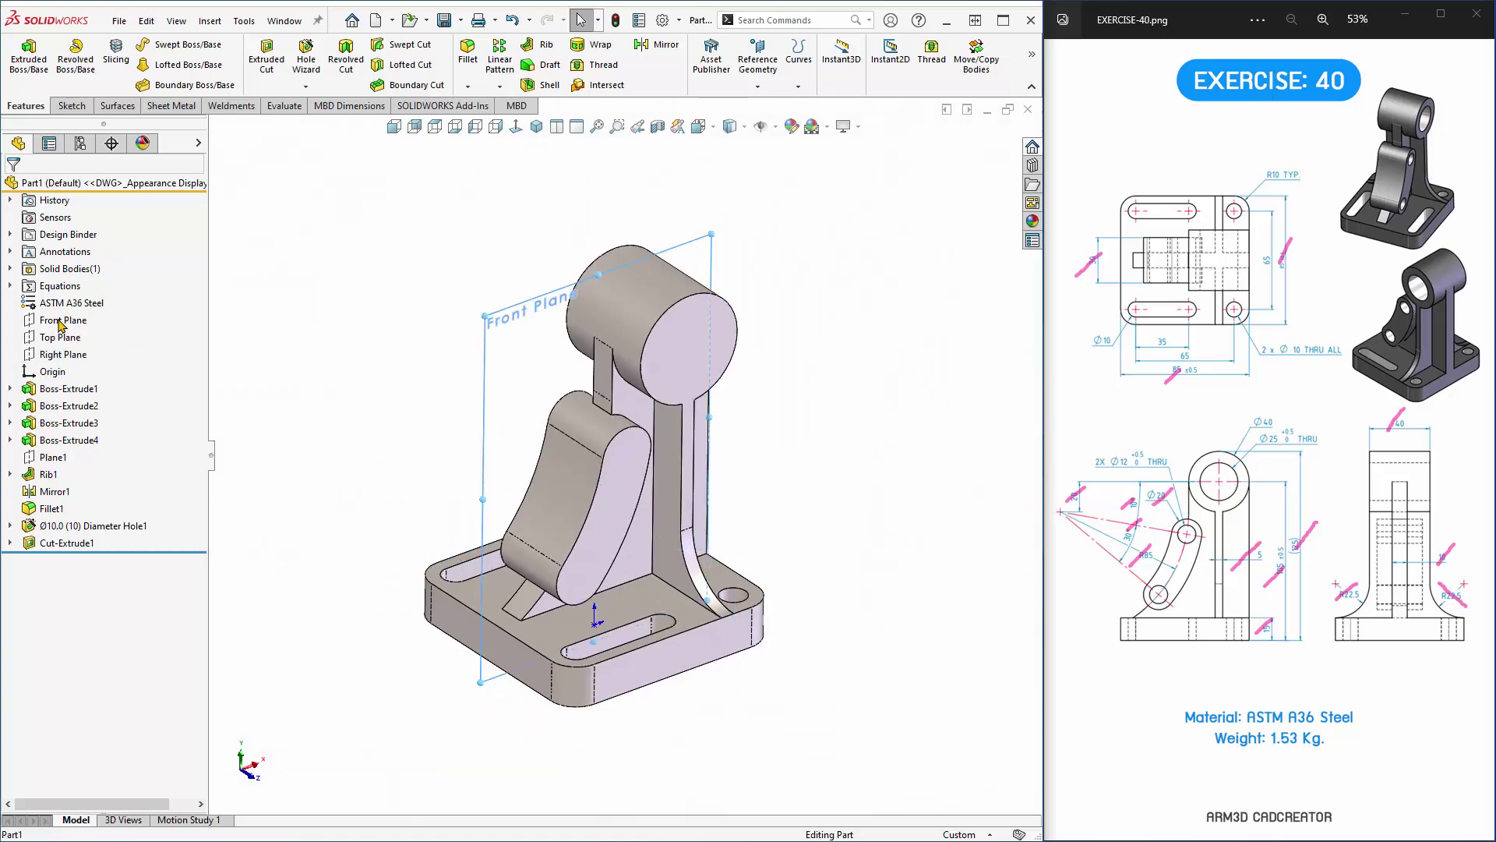
Start a sketch on the Front Plane, viewed normal to it.
left_click(60, 322)
left_click(279, 308)
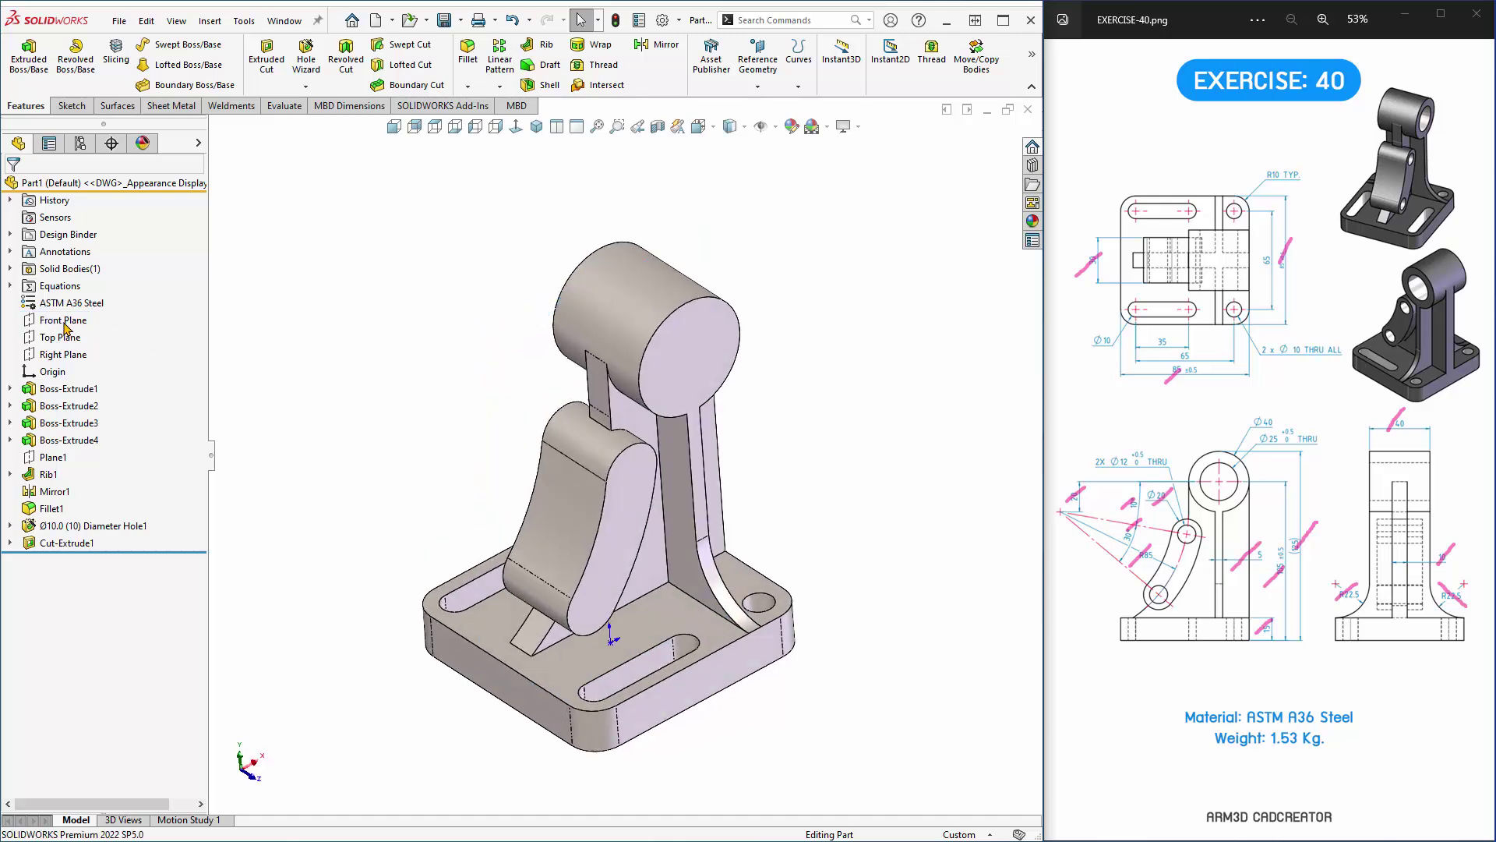
left_click(66, 320)
left_click(121, 299)
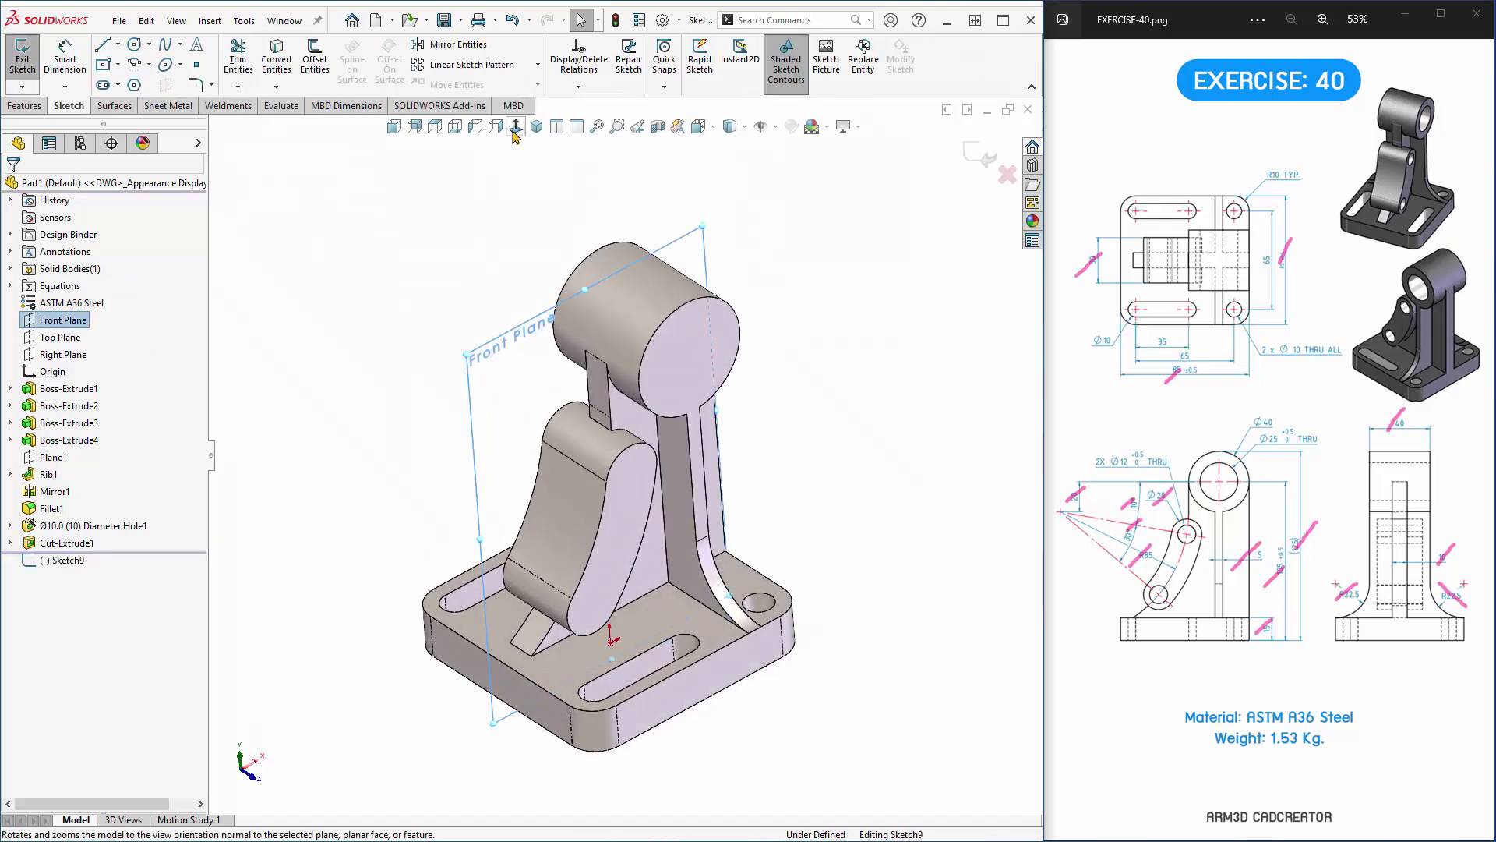
Draw circles in the upper and lower arm ends and inside the top boss.
left_click(134, 44)
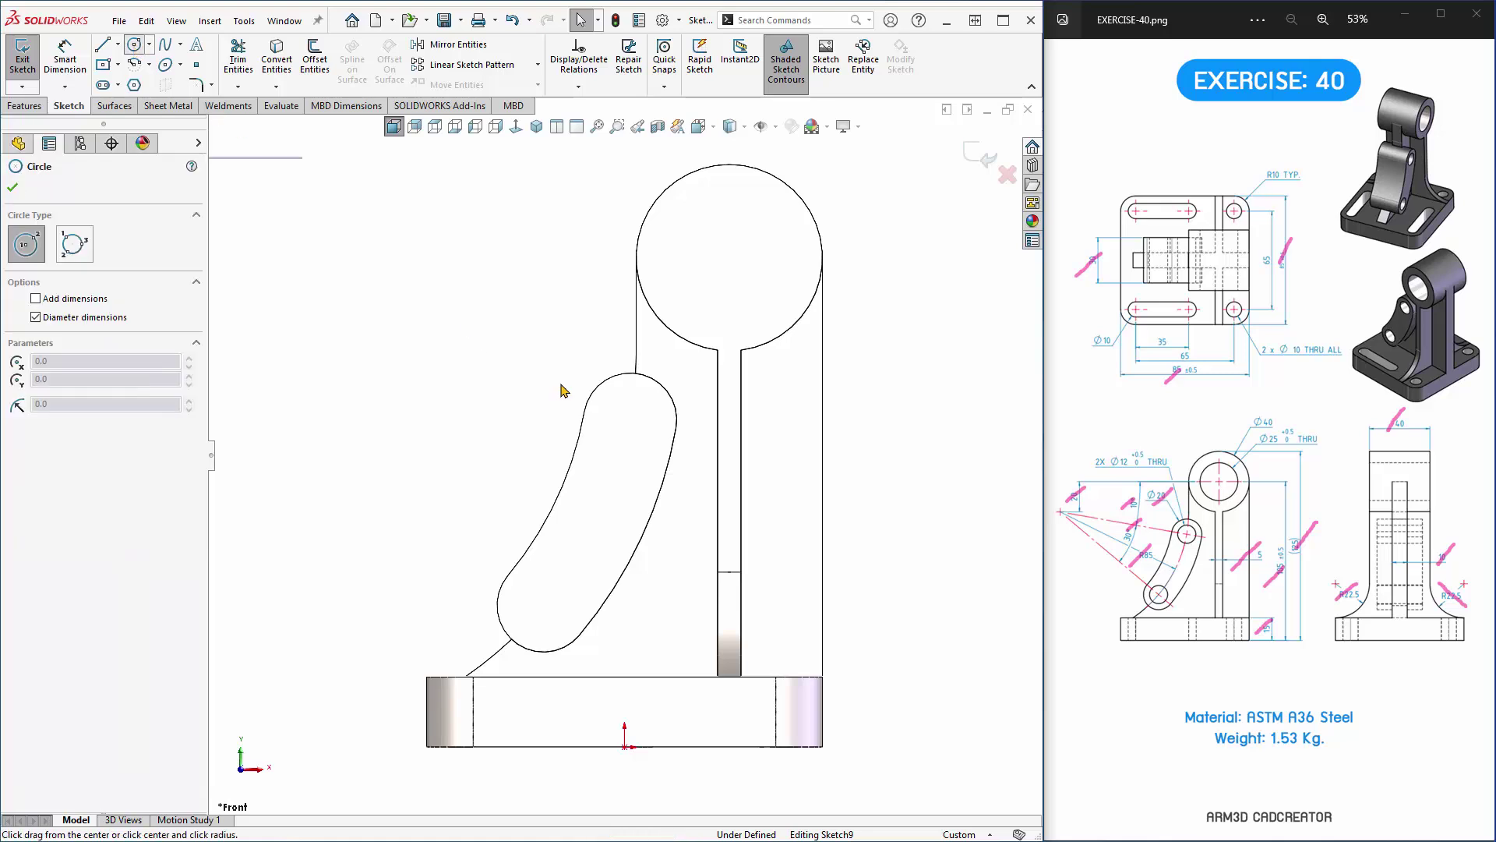
left_click(630, 420)
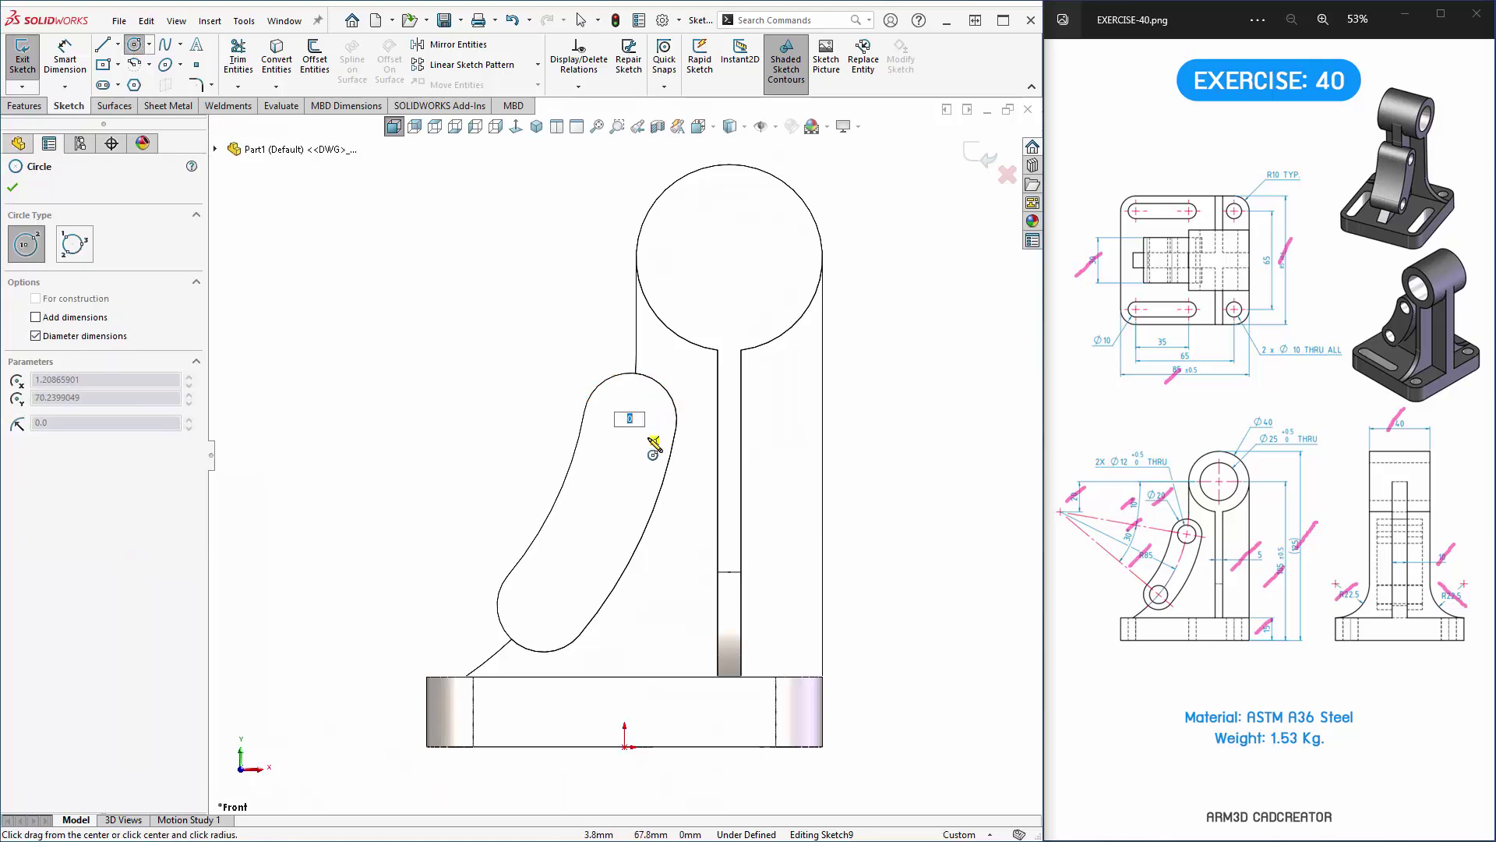
left_click(653, 437)
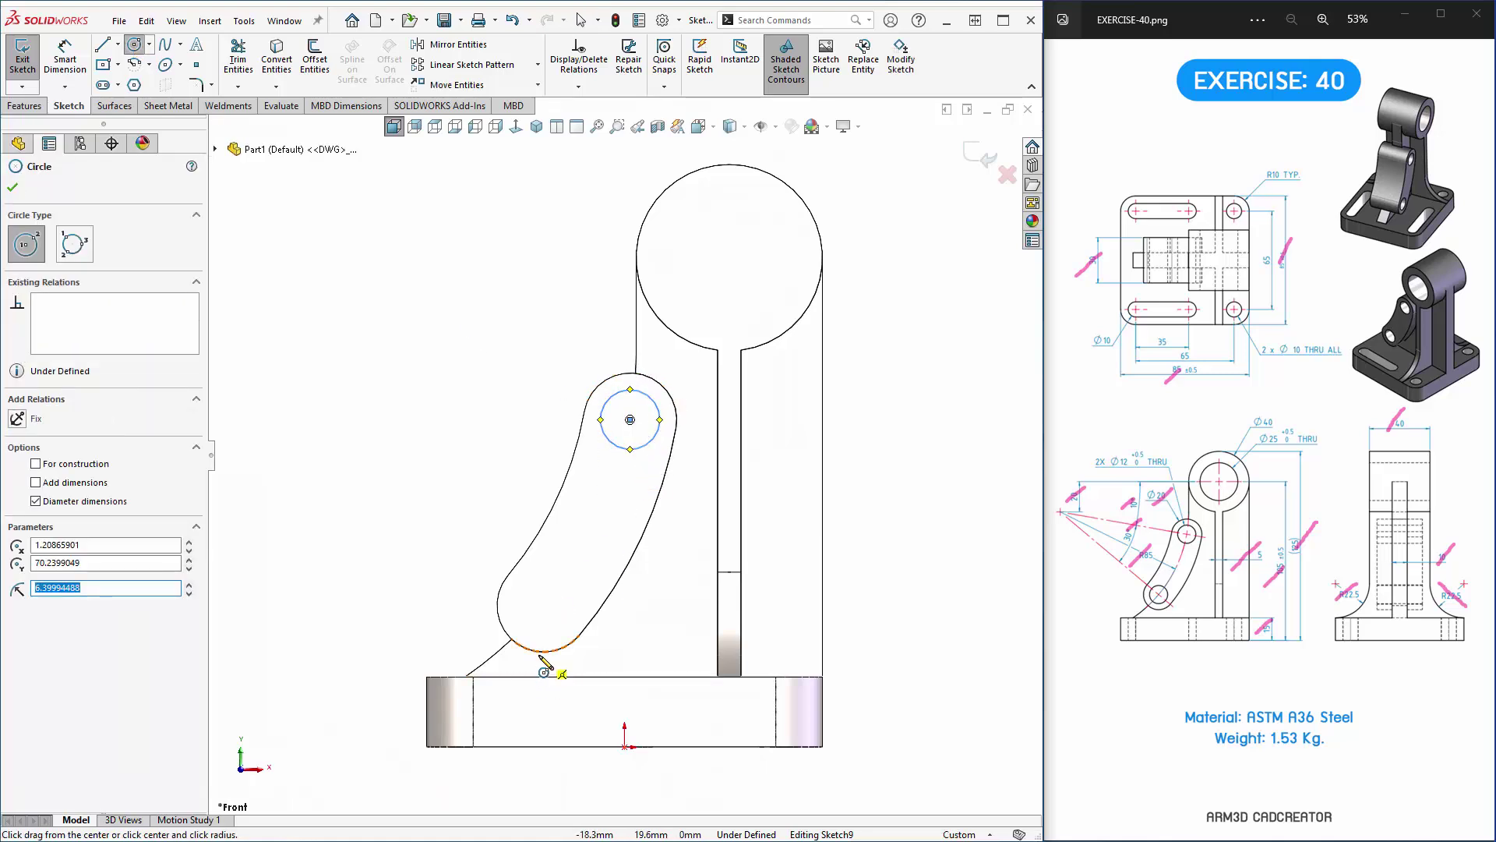
left_click(544, 606)
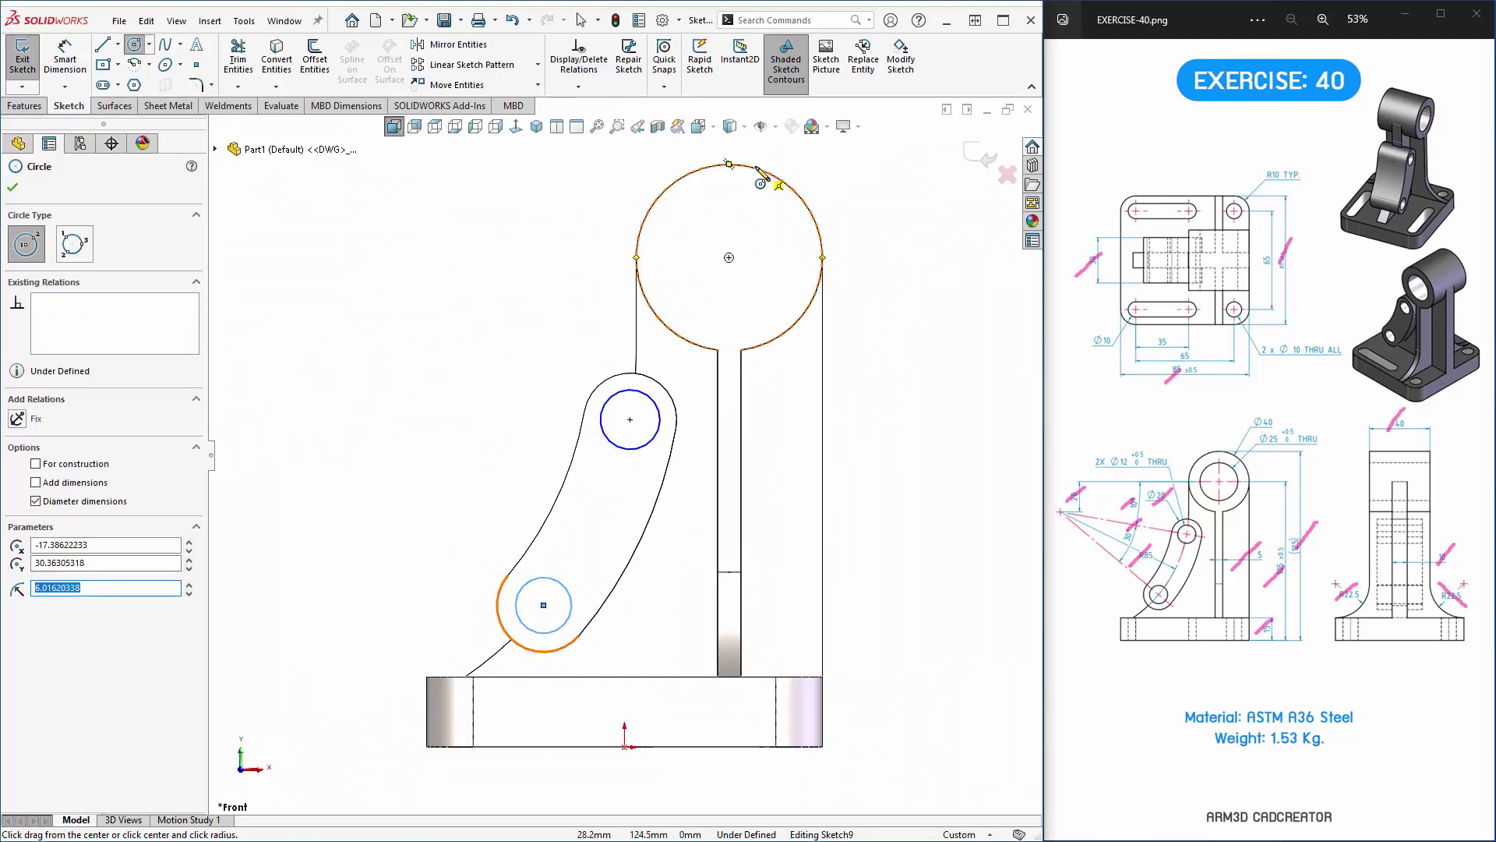
left_click(728, 257)
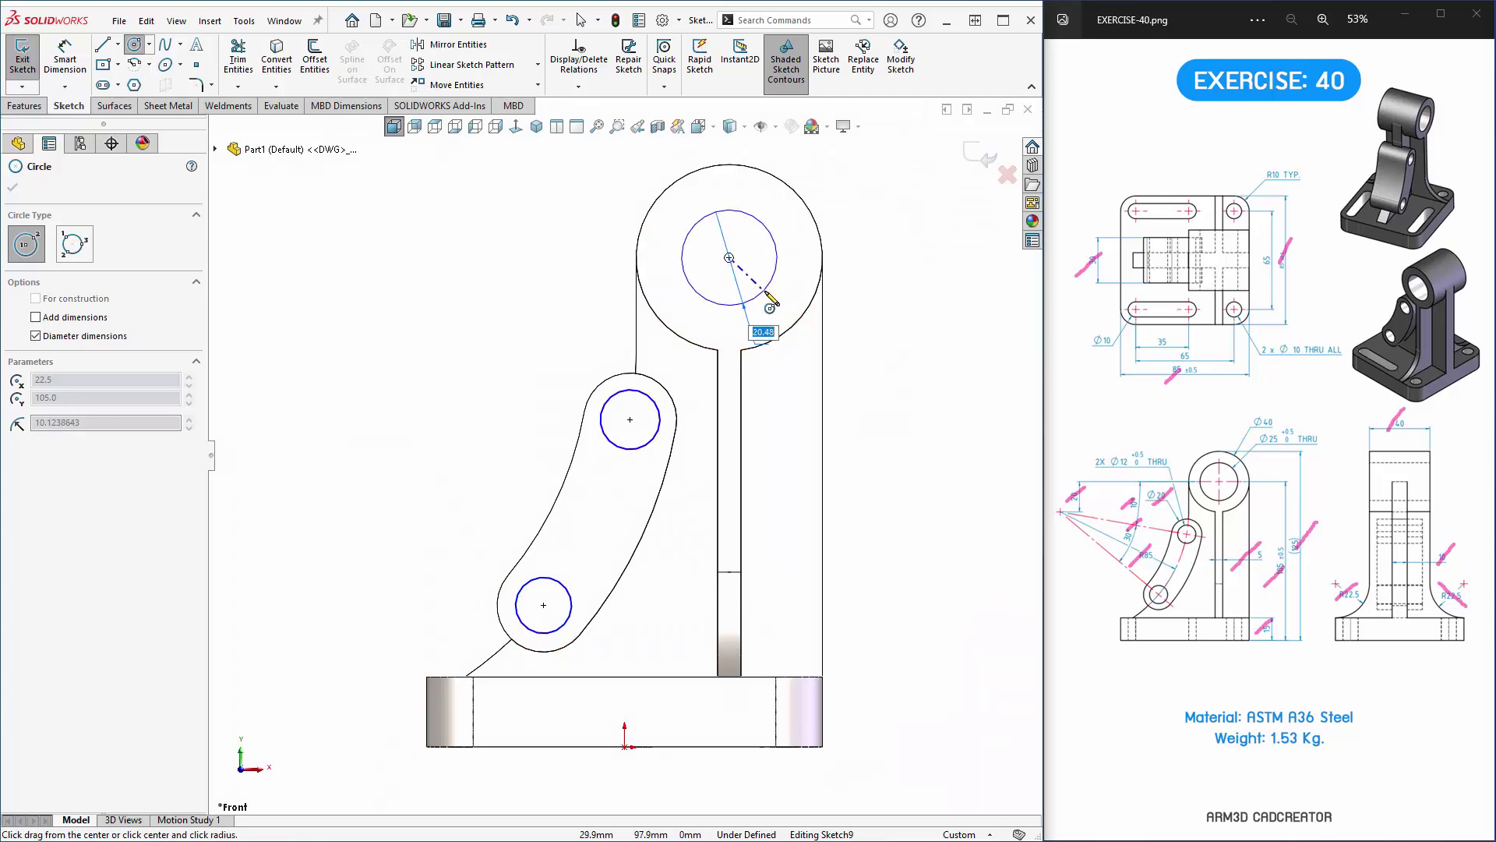
key("Escape")
left_click(638, 261)
Dimension the arm circle at Ø12 and the top boss circle at Ø25.
right_click(450, 317)
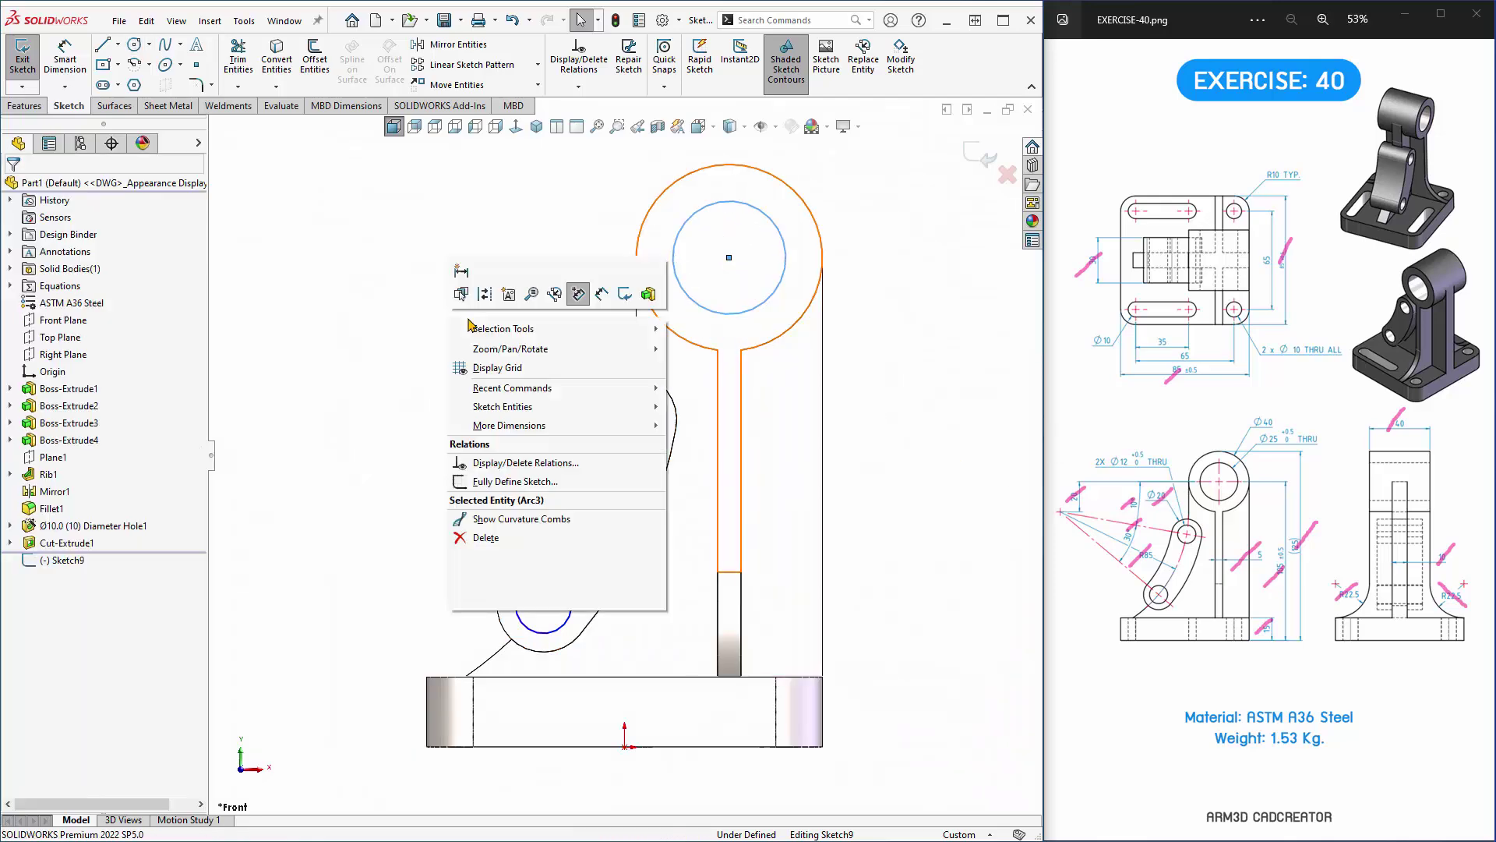
left_click(609, 296)
left_click(616, 392)
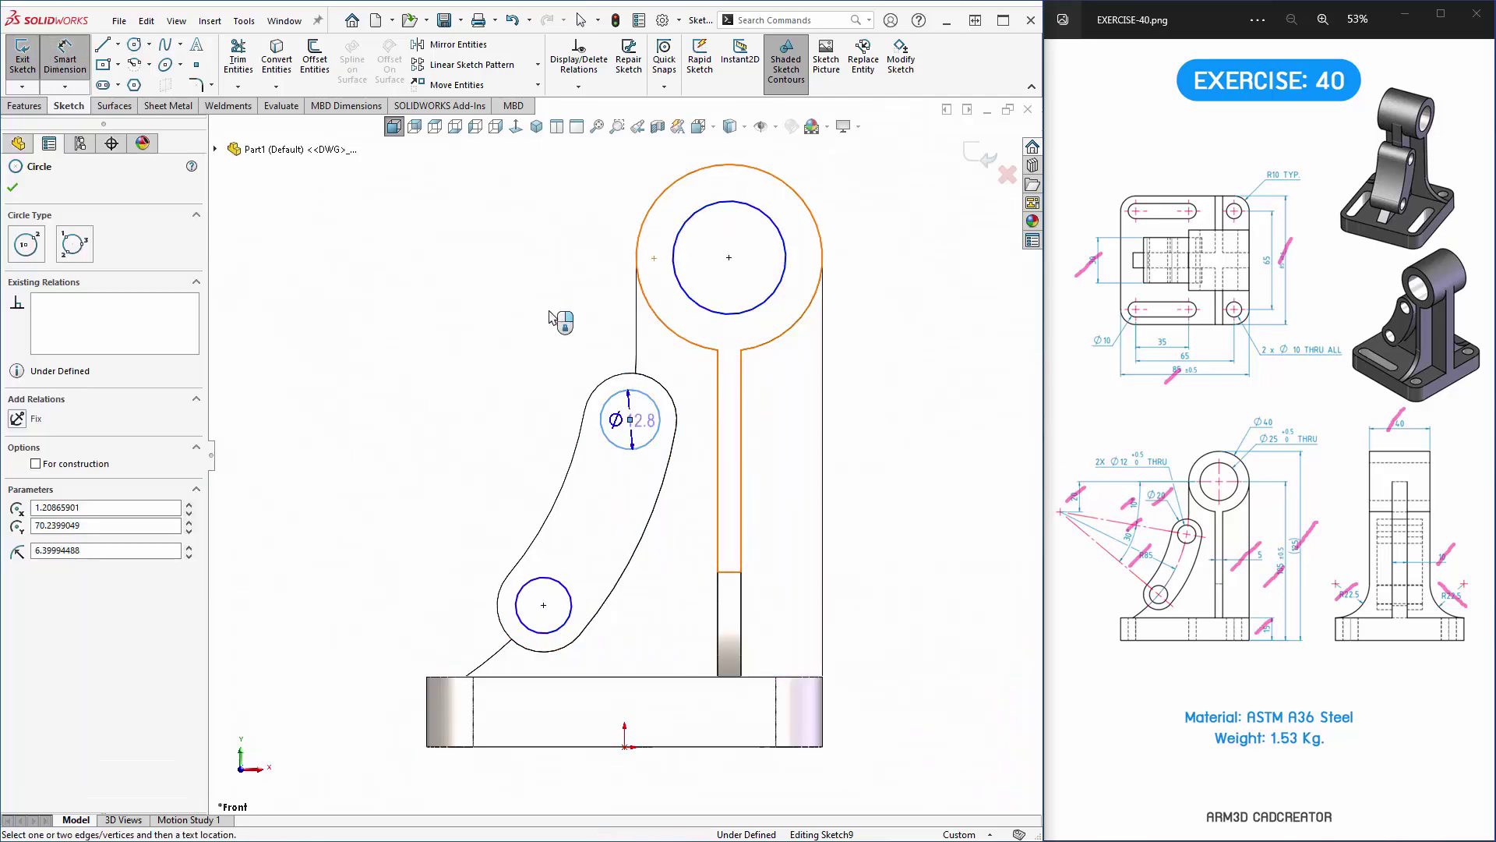
left_click(550, 311)
type("12")
key("Return")
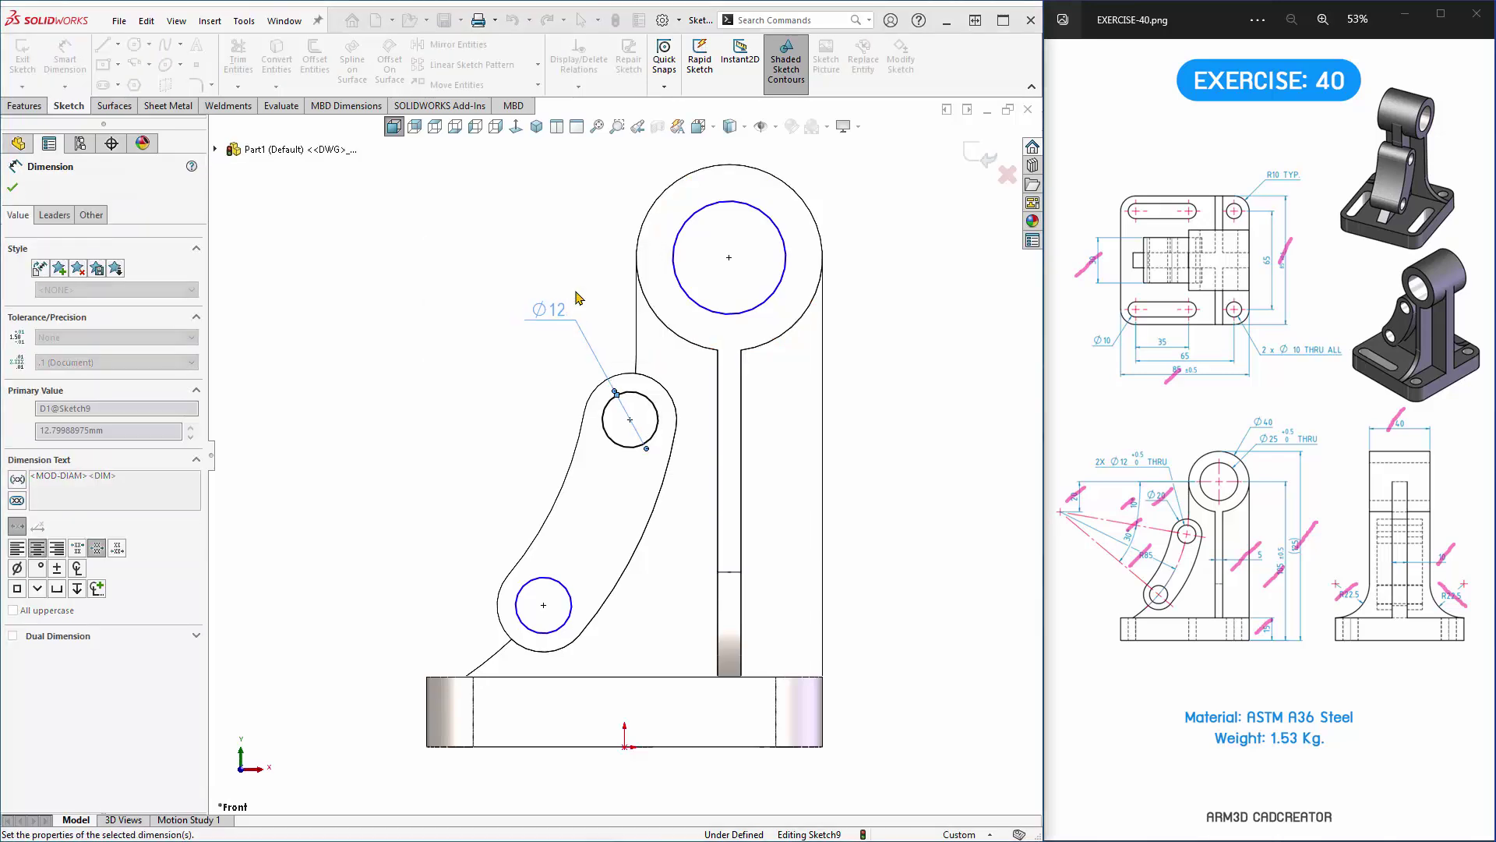
left_click(777, 275)
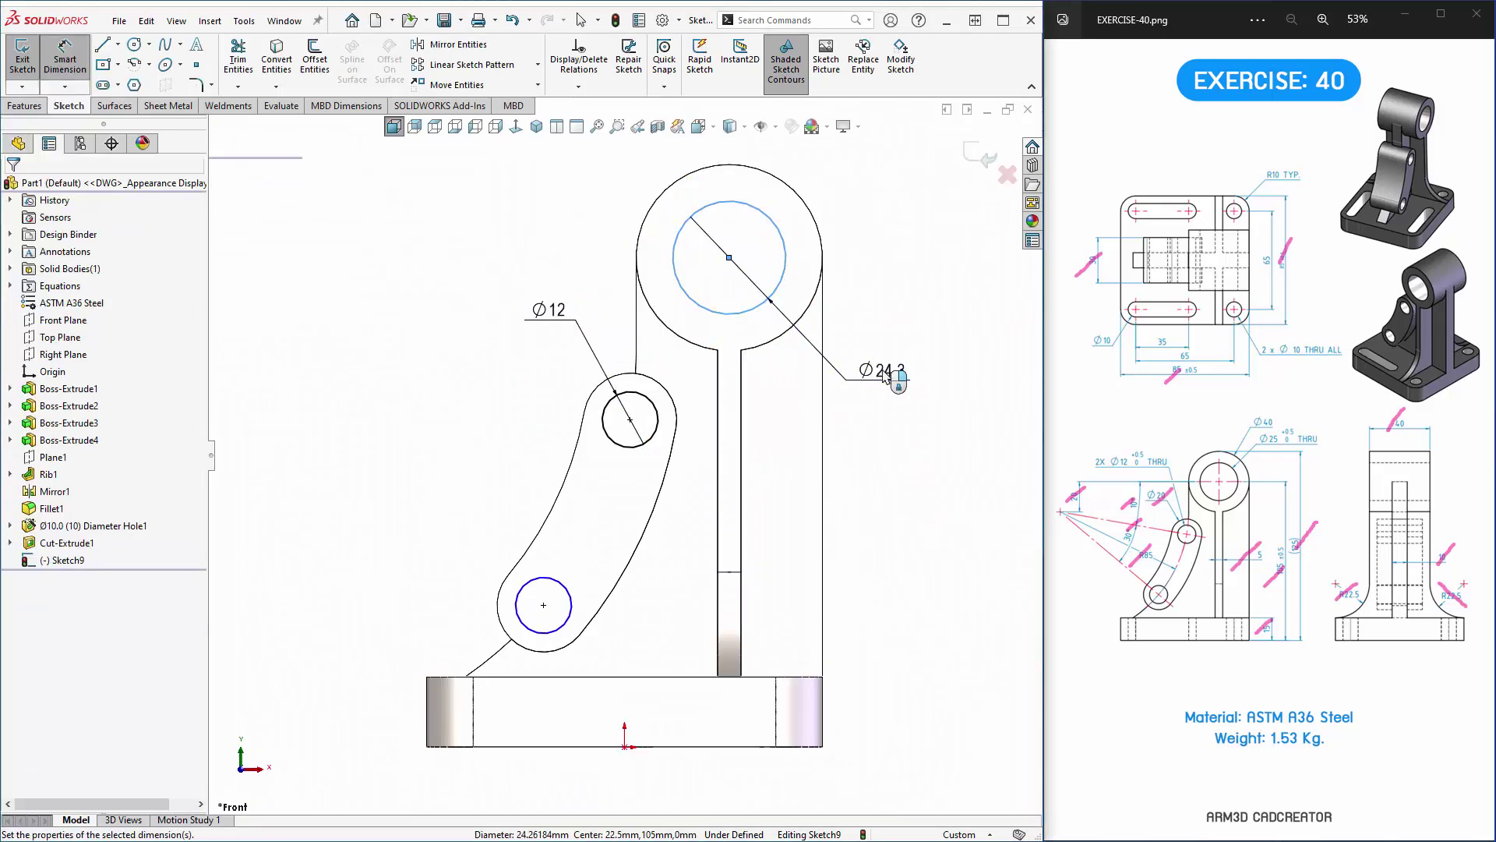
left_click(885, 376)
type("25")
key("Return")
key("Escape")
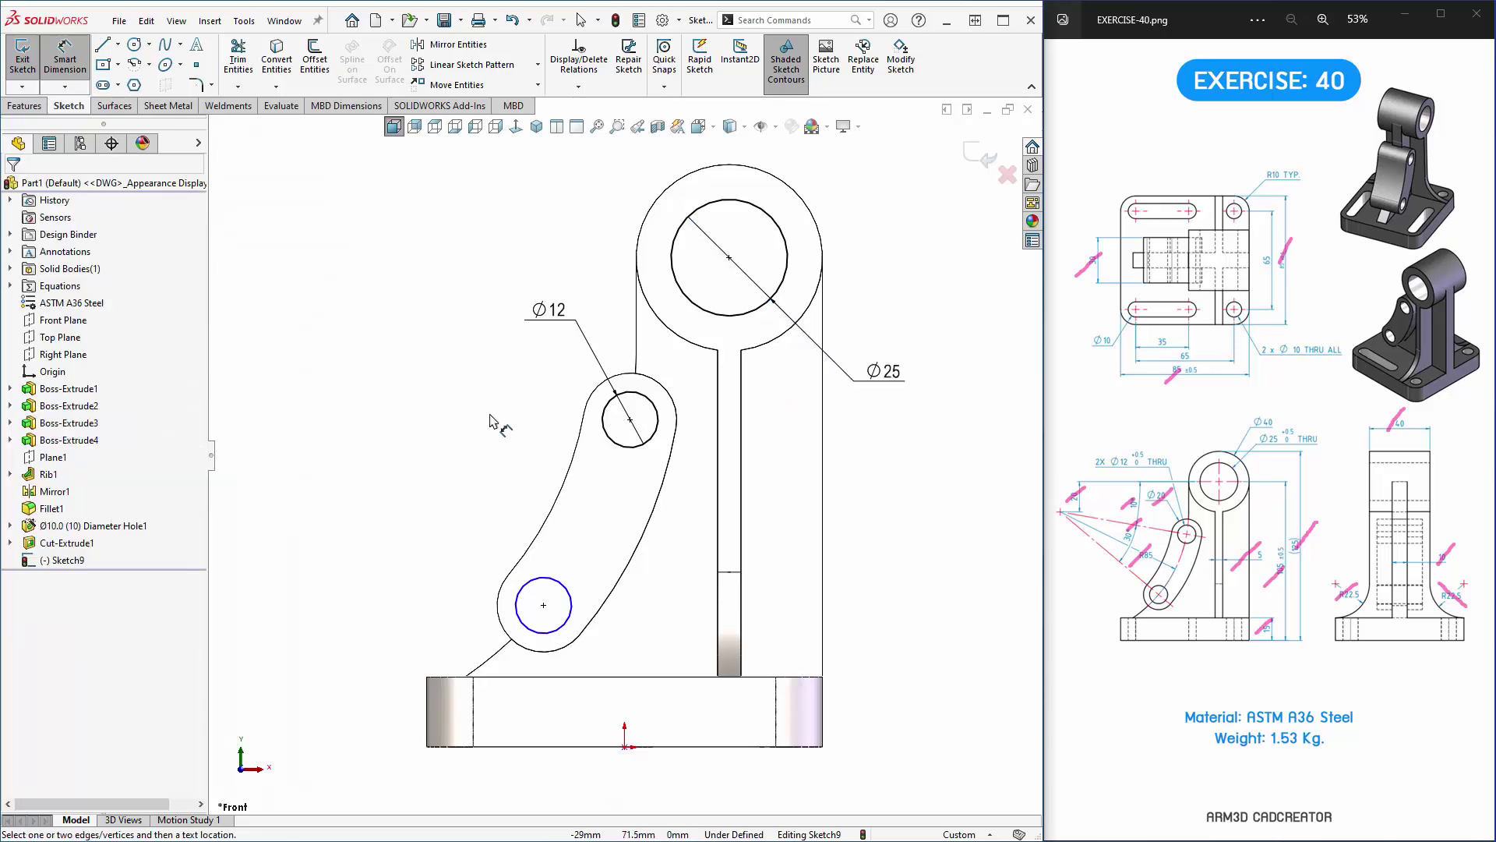
Make the two small arm circles equal and exit the sketch.
left_click_drag(456, 421, 718, 680)
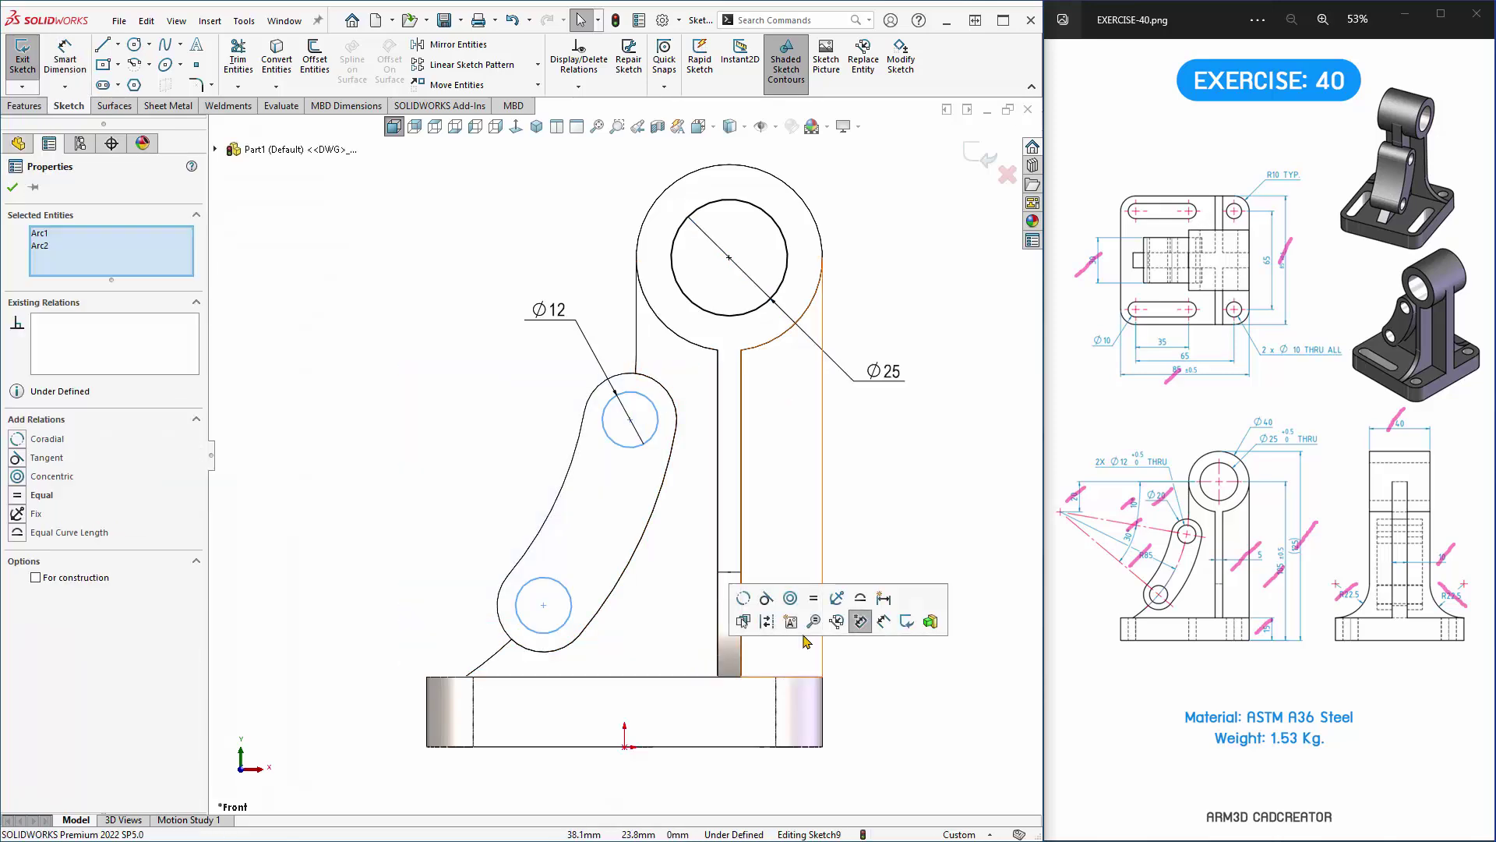
left_click(815, 598)
left_click(451, 477)
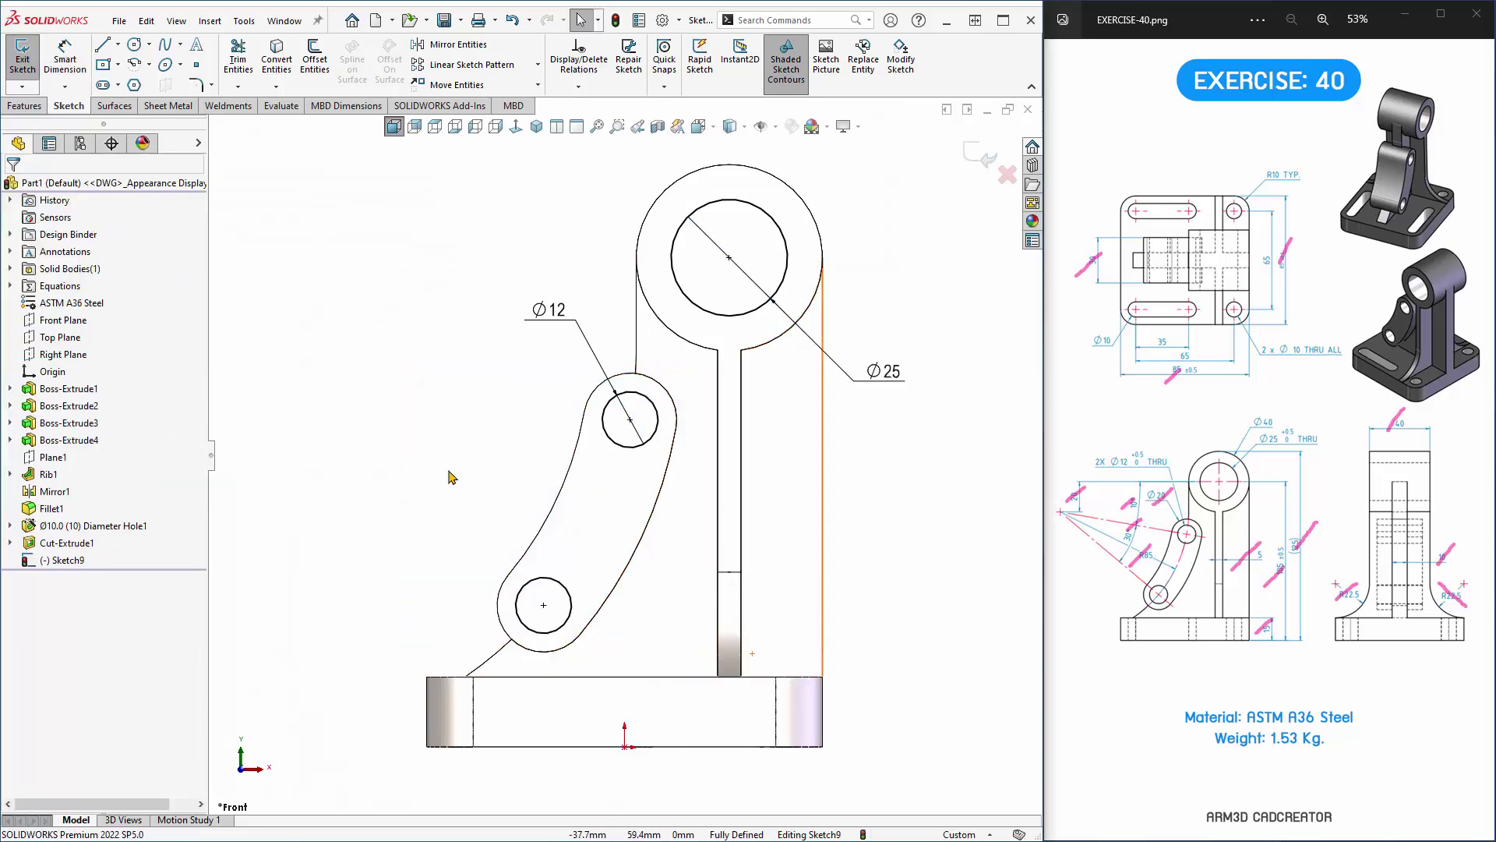
key("ctrl+7")
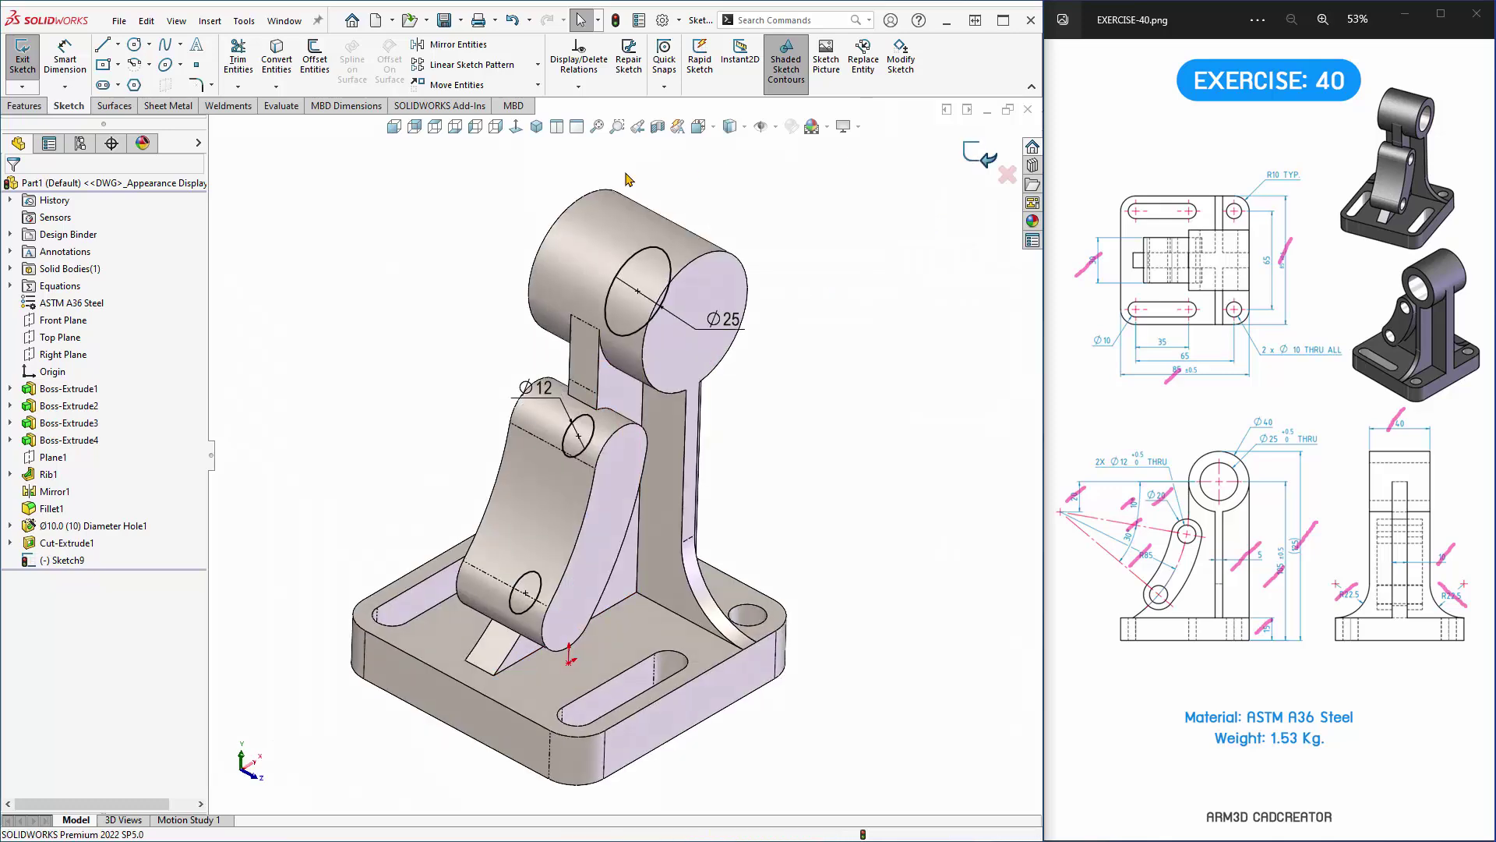
key("ctrl+b")
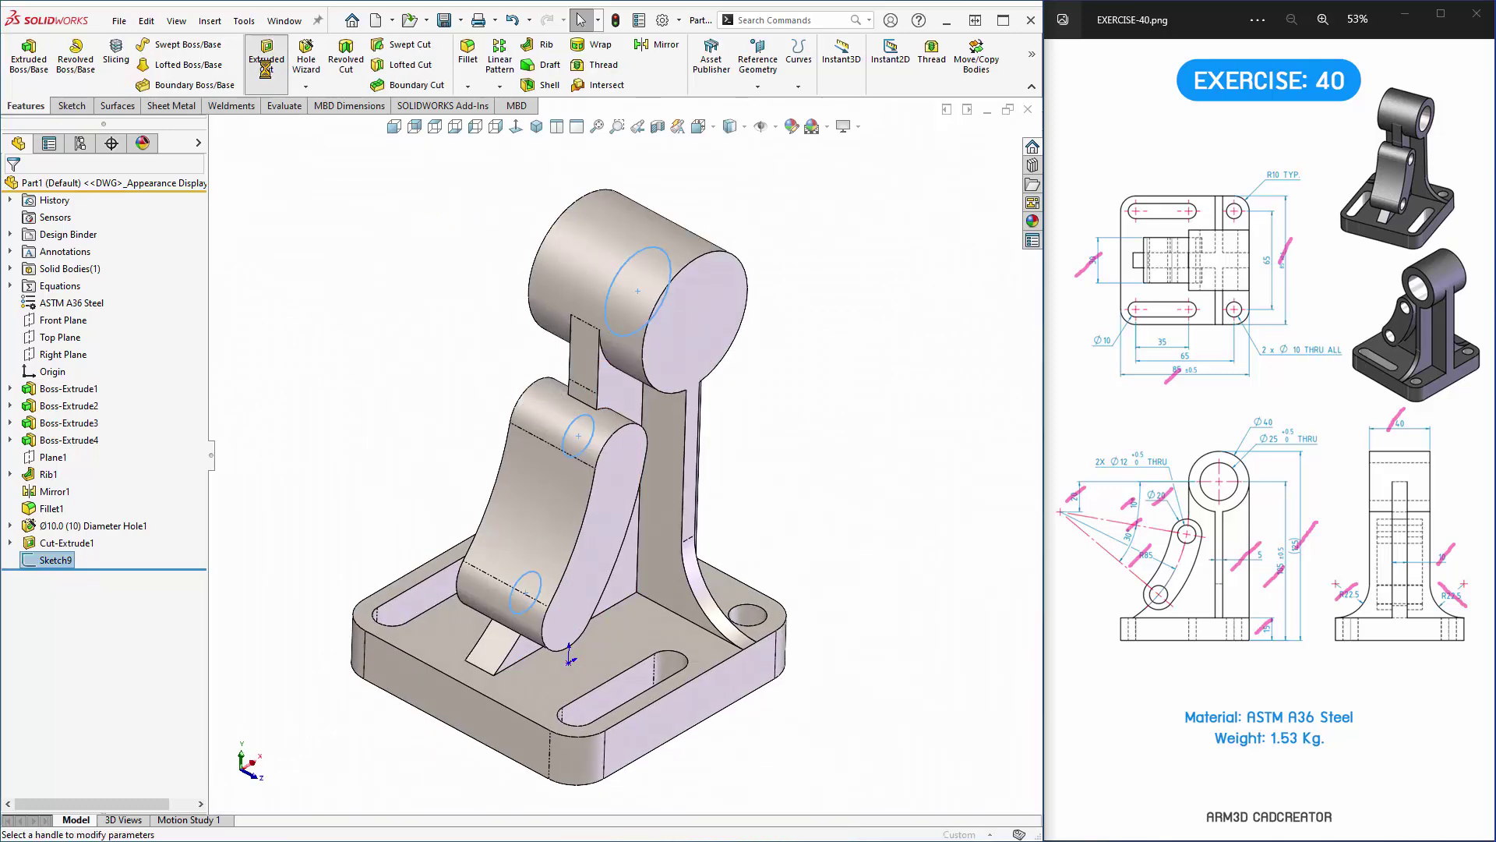
Extrude-cut the hole sketch Through All - Both to bore the Ø25 and Ø12 holes.
left_click(267, 62)
left_click(113, 281)
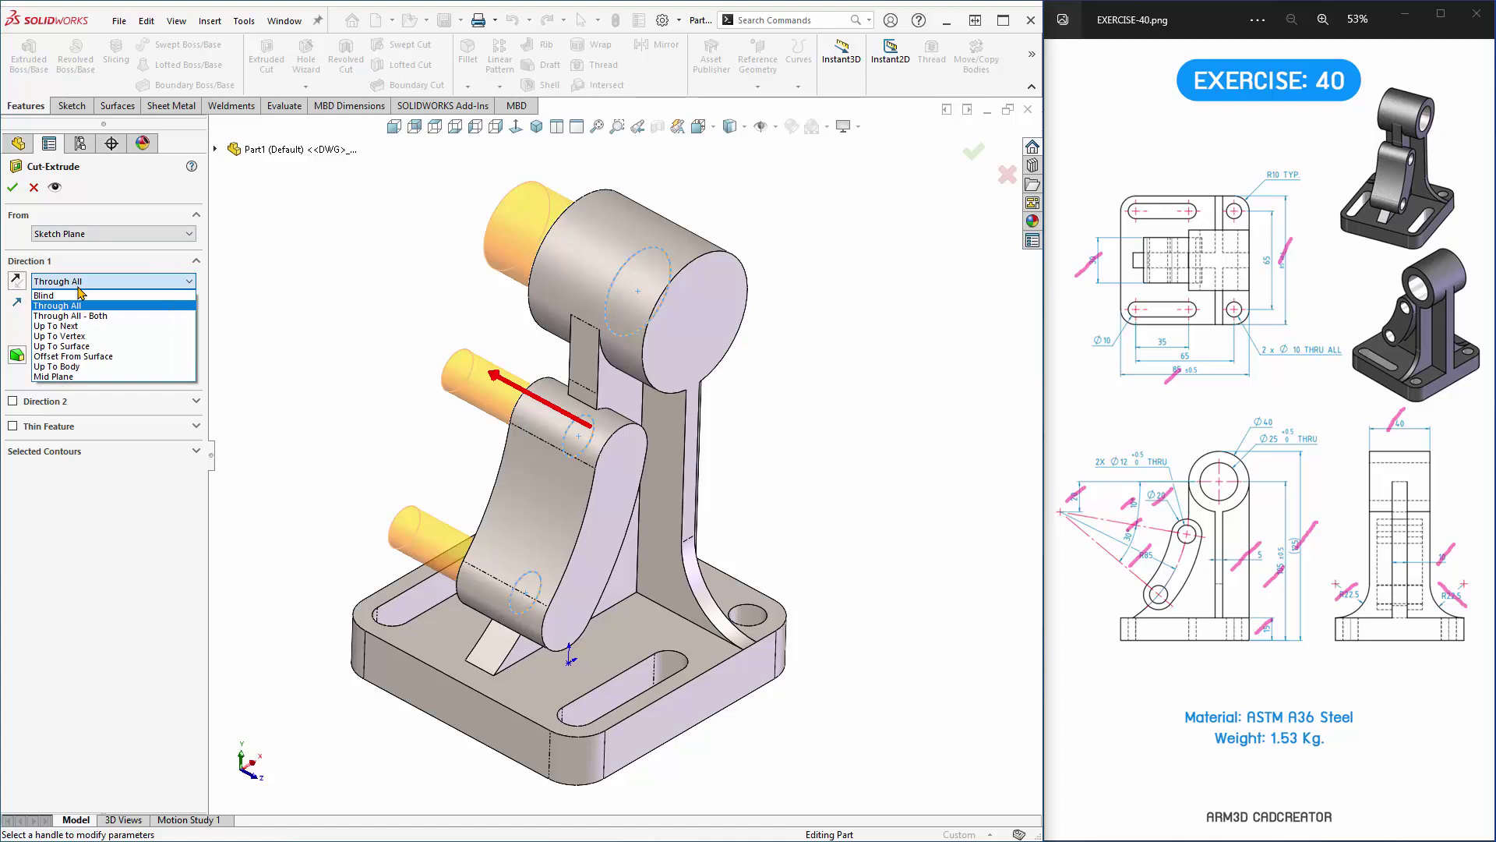
left_click(77, 316)
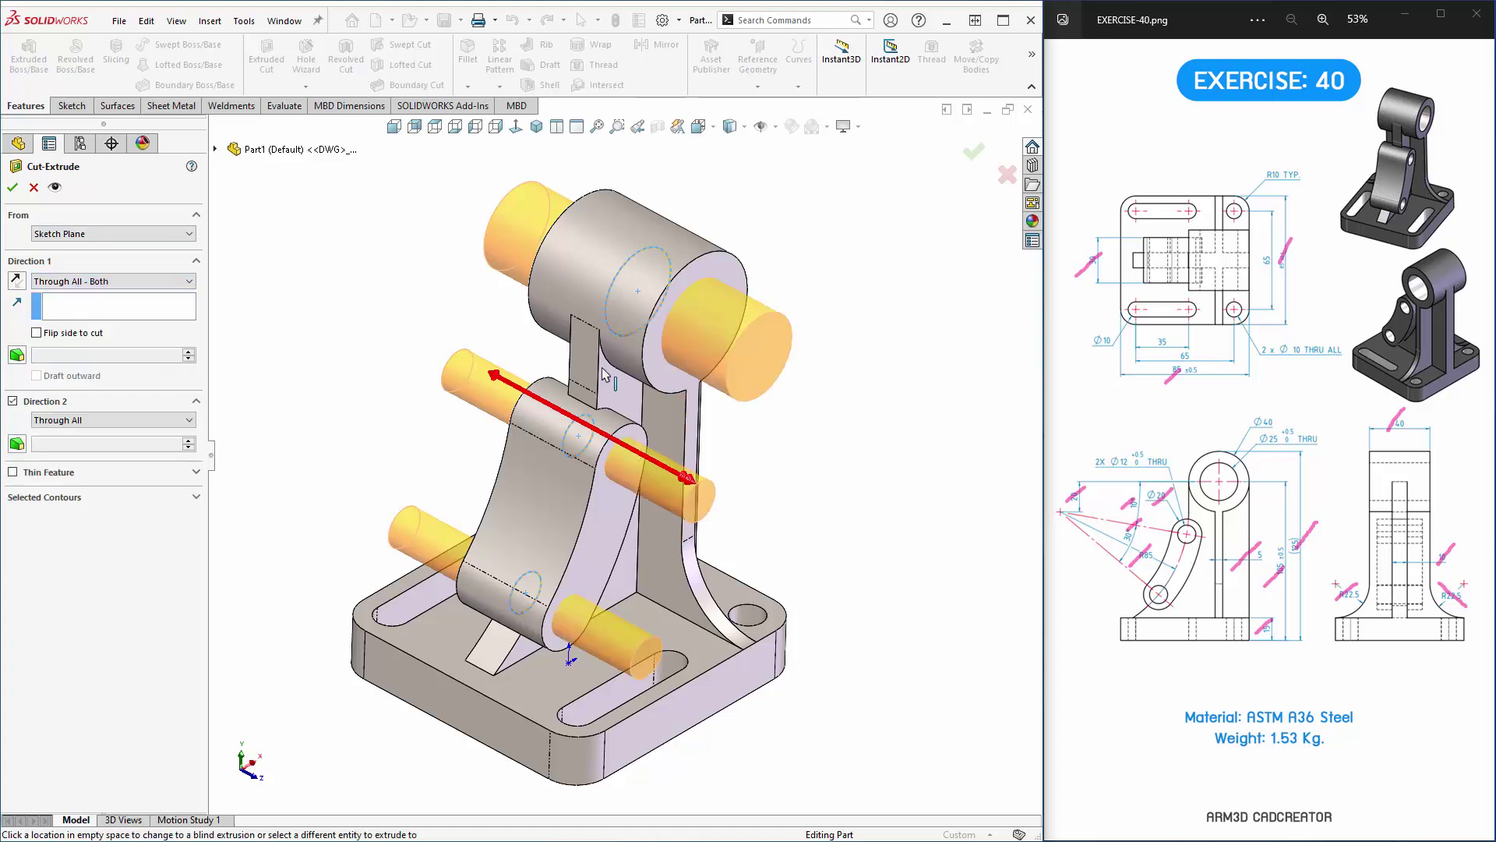
left_click(14, 193)
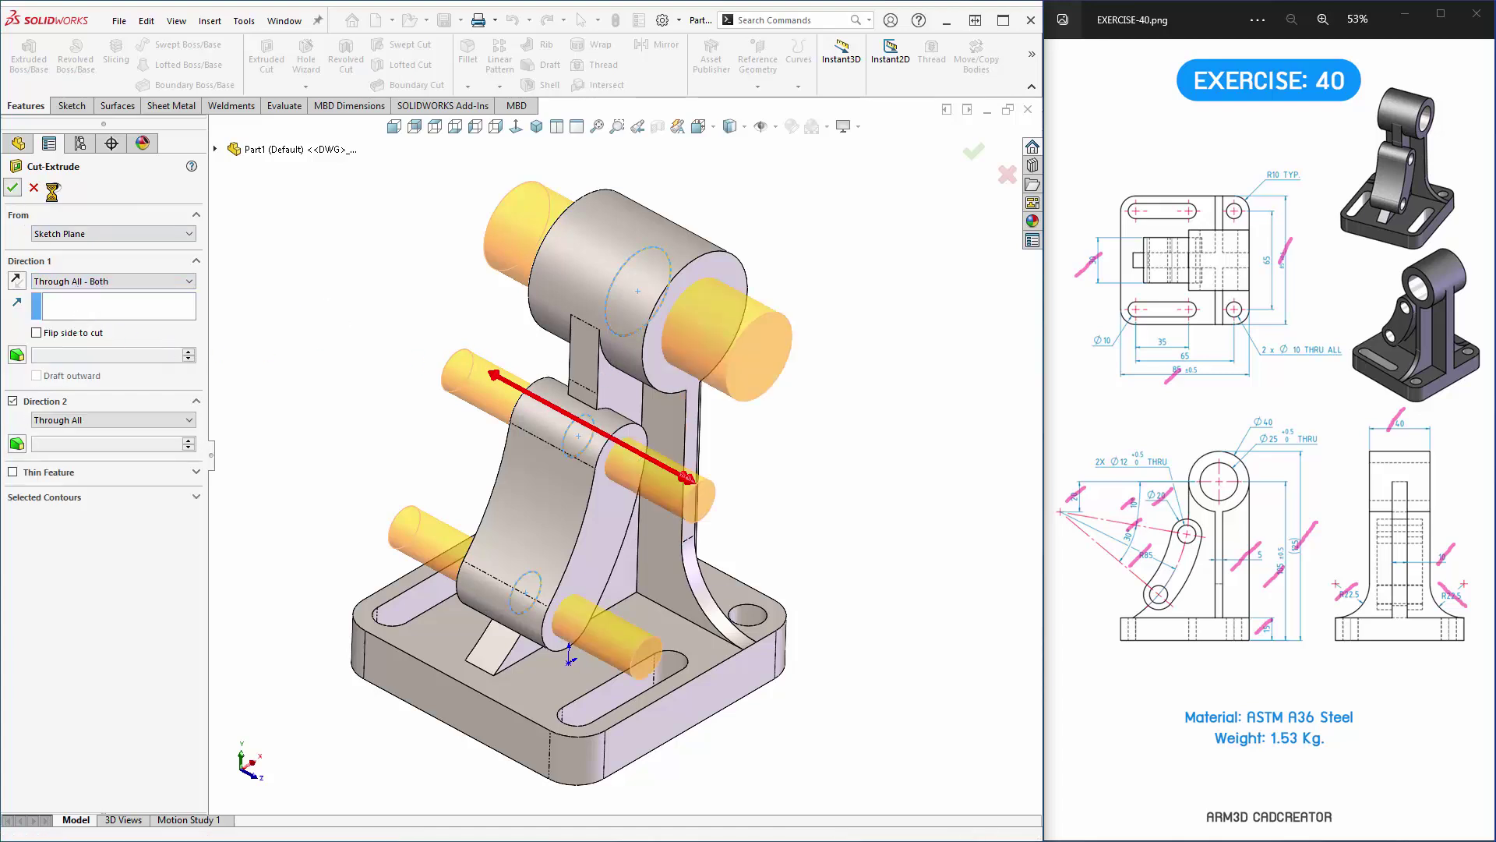
mouse_move(343, 289)
middle_mouse_down()
mouse_move(364, 273)
mouse_move(374, 289)
middle_mouse_up()
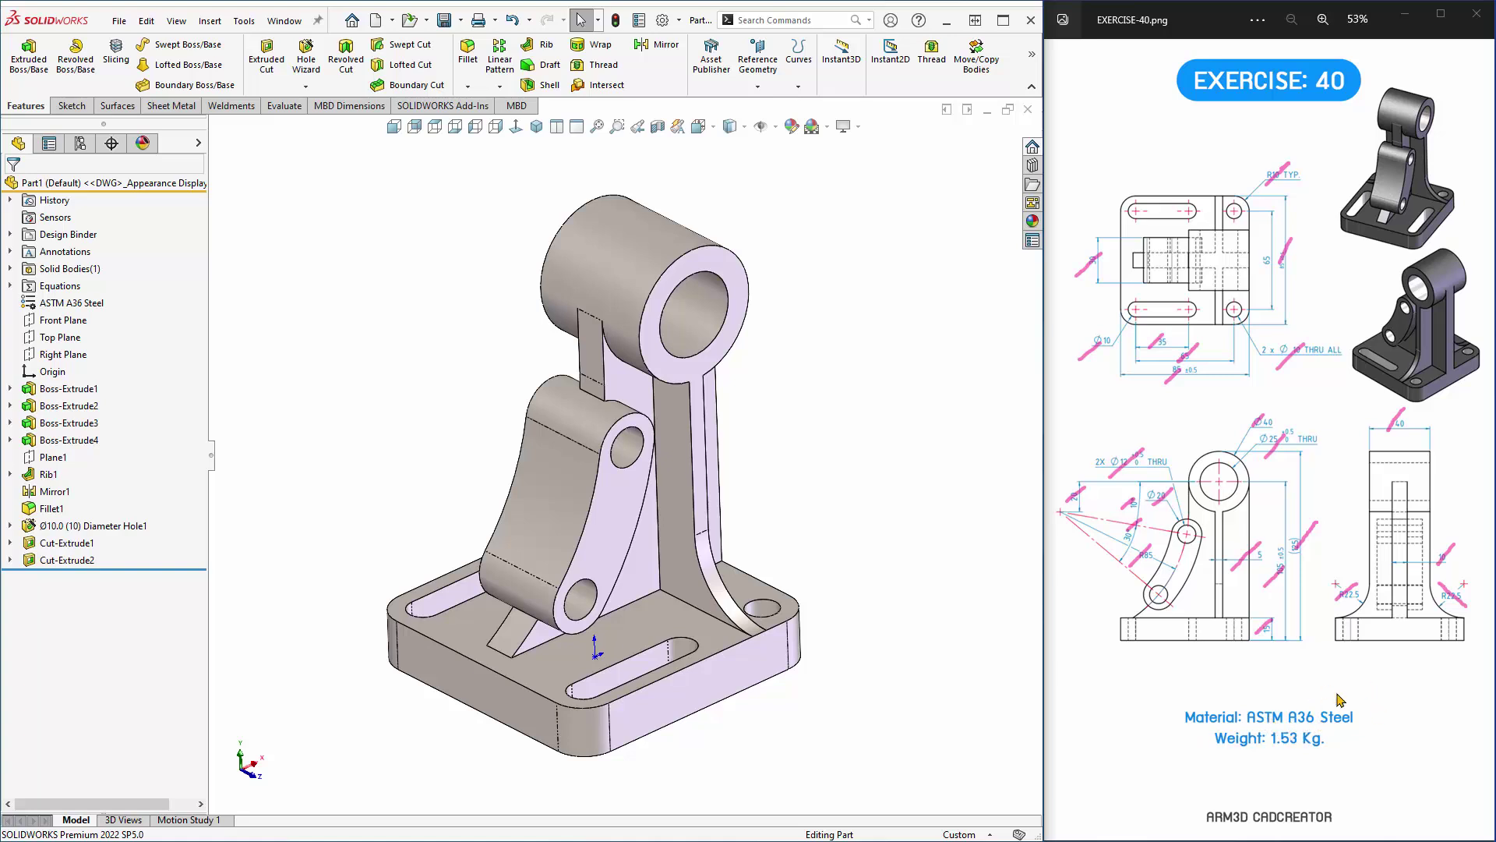
Apply ASTM A36 Steel from the Steel category in Edit Material.
right_click(55, 304)
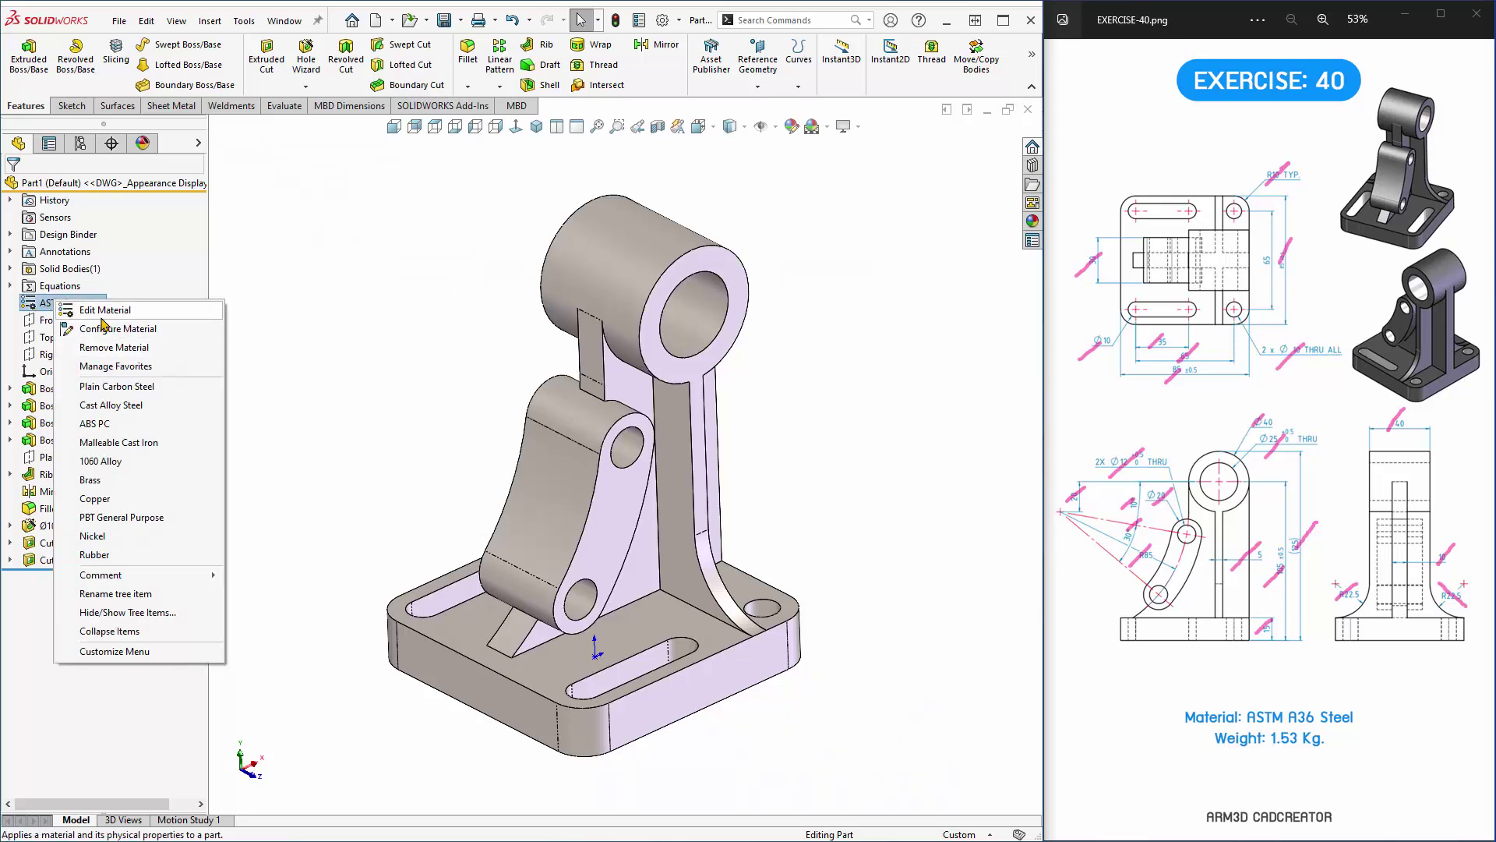
left_click(98, 309)
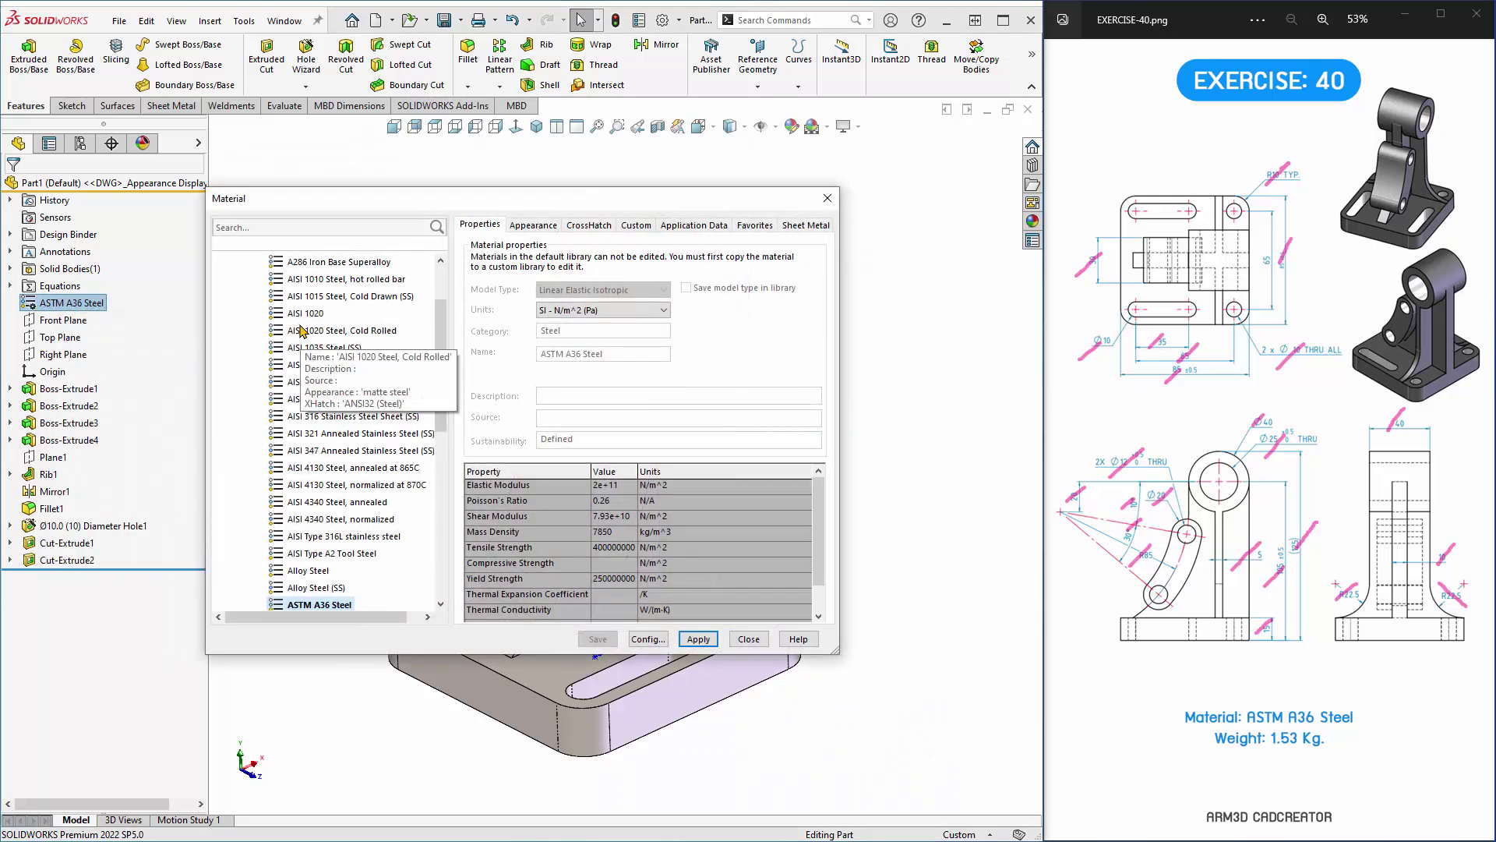
scroll(269, 316, "up", 2)
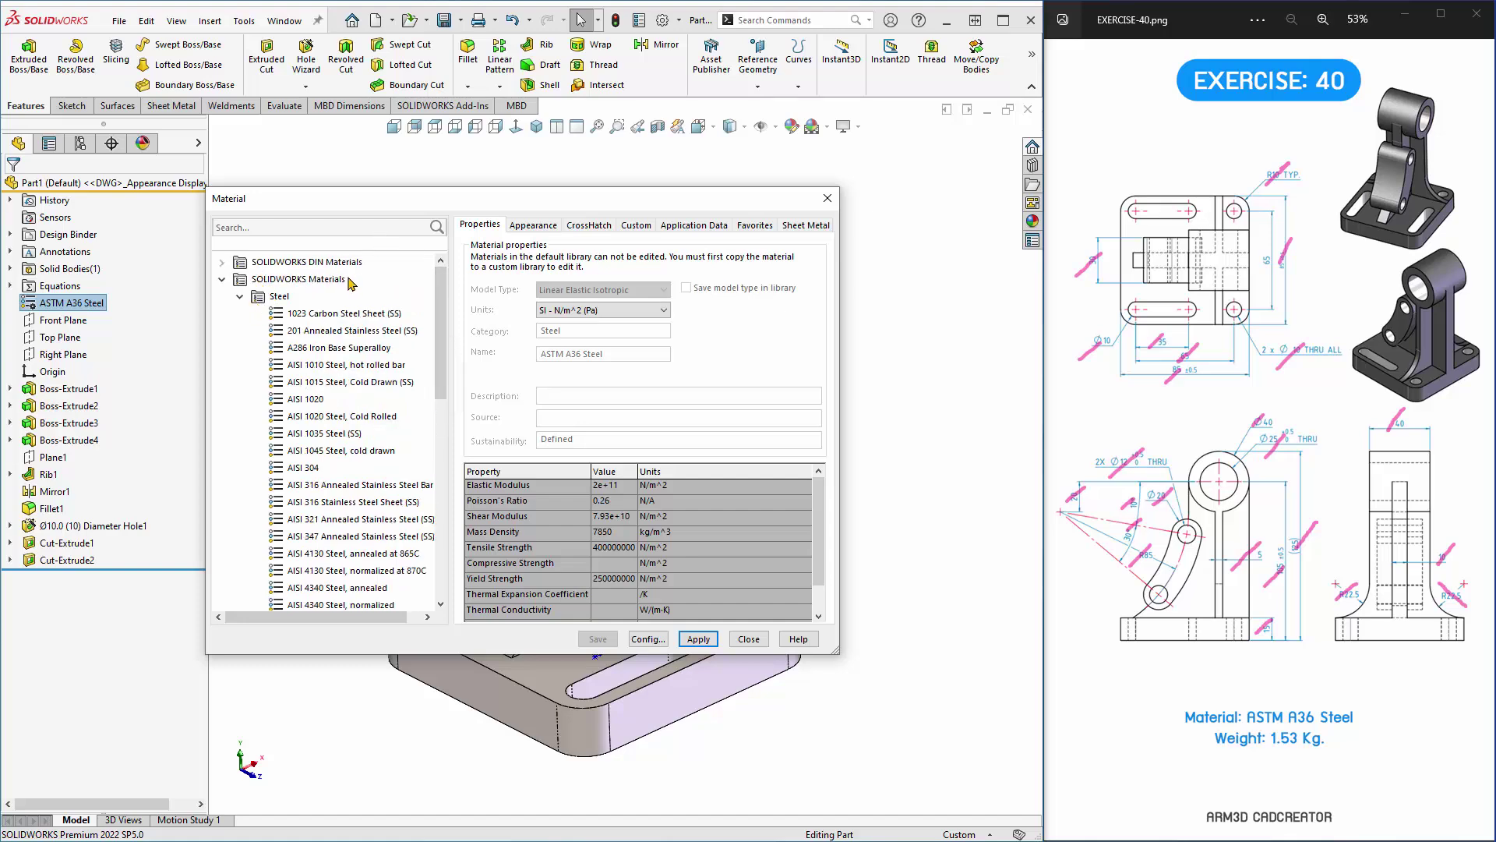
left_click(273, 299)
left_click(241, 298)
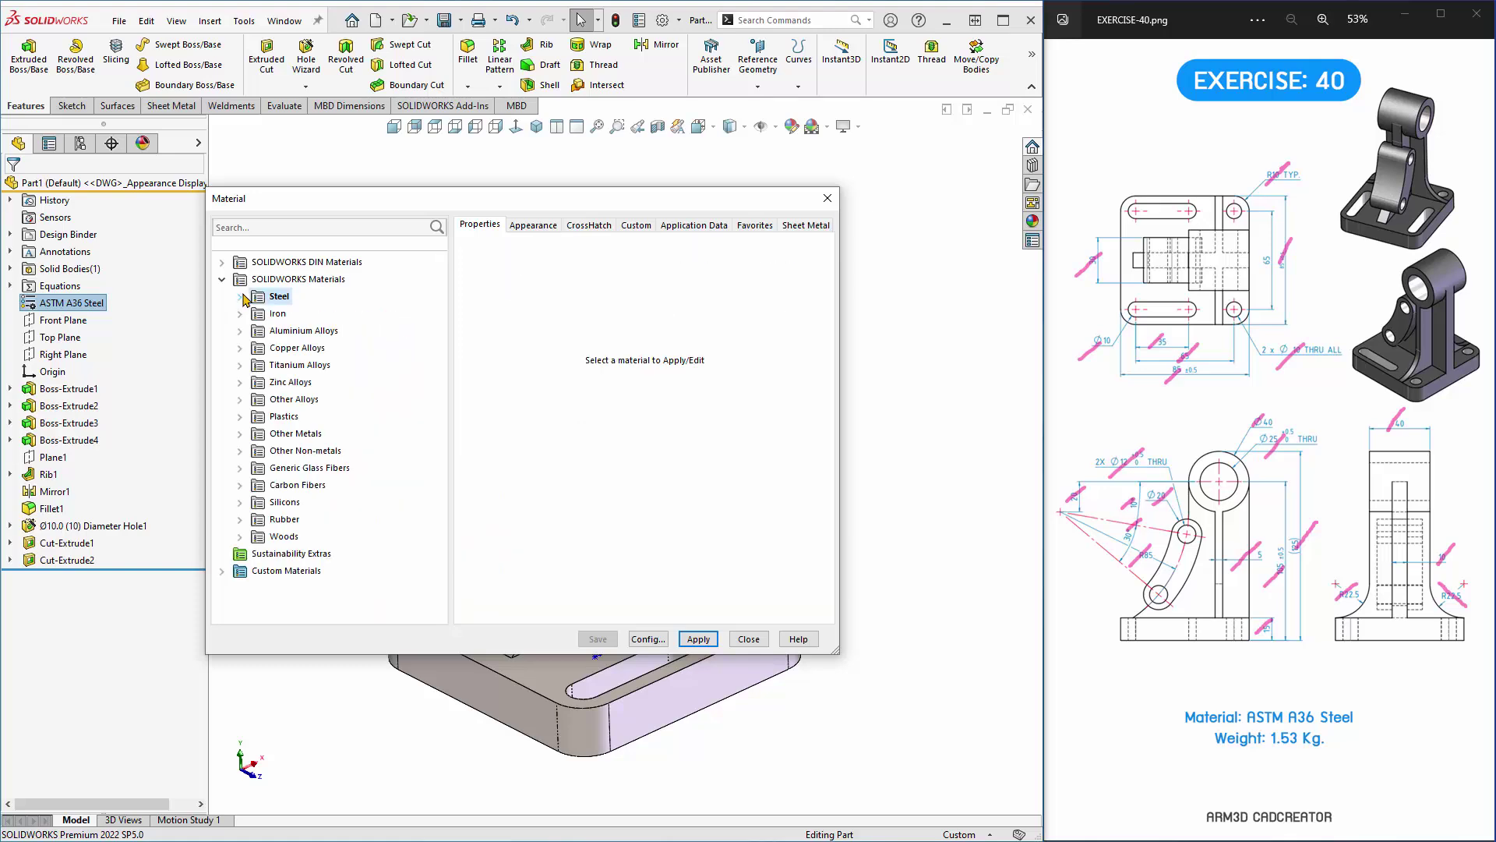
scroll(421, 468, "down", 3)
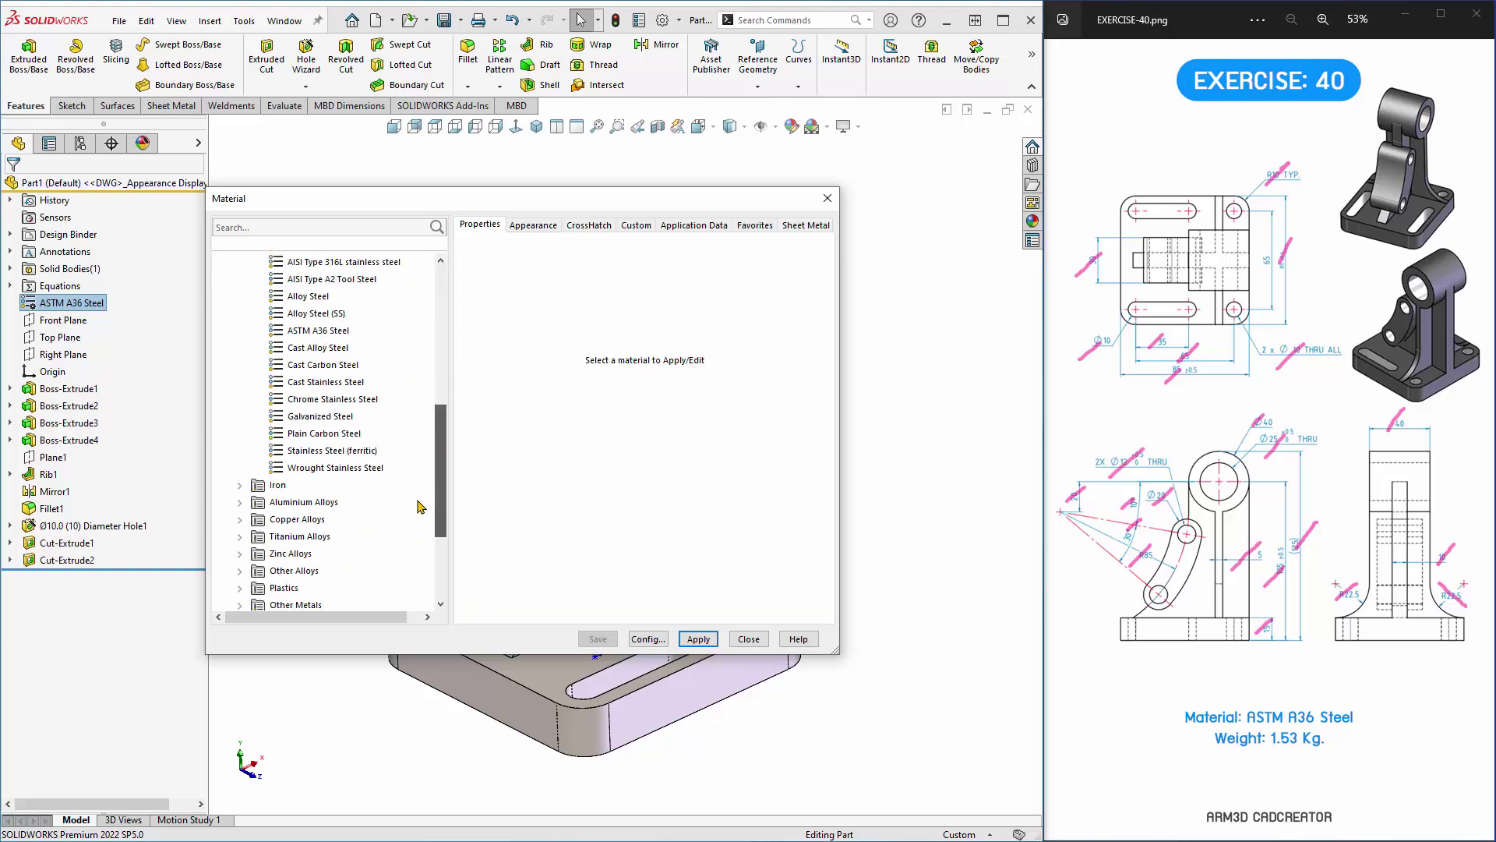
scroll(428, 485, "down", 2)
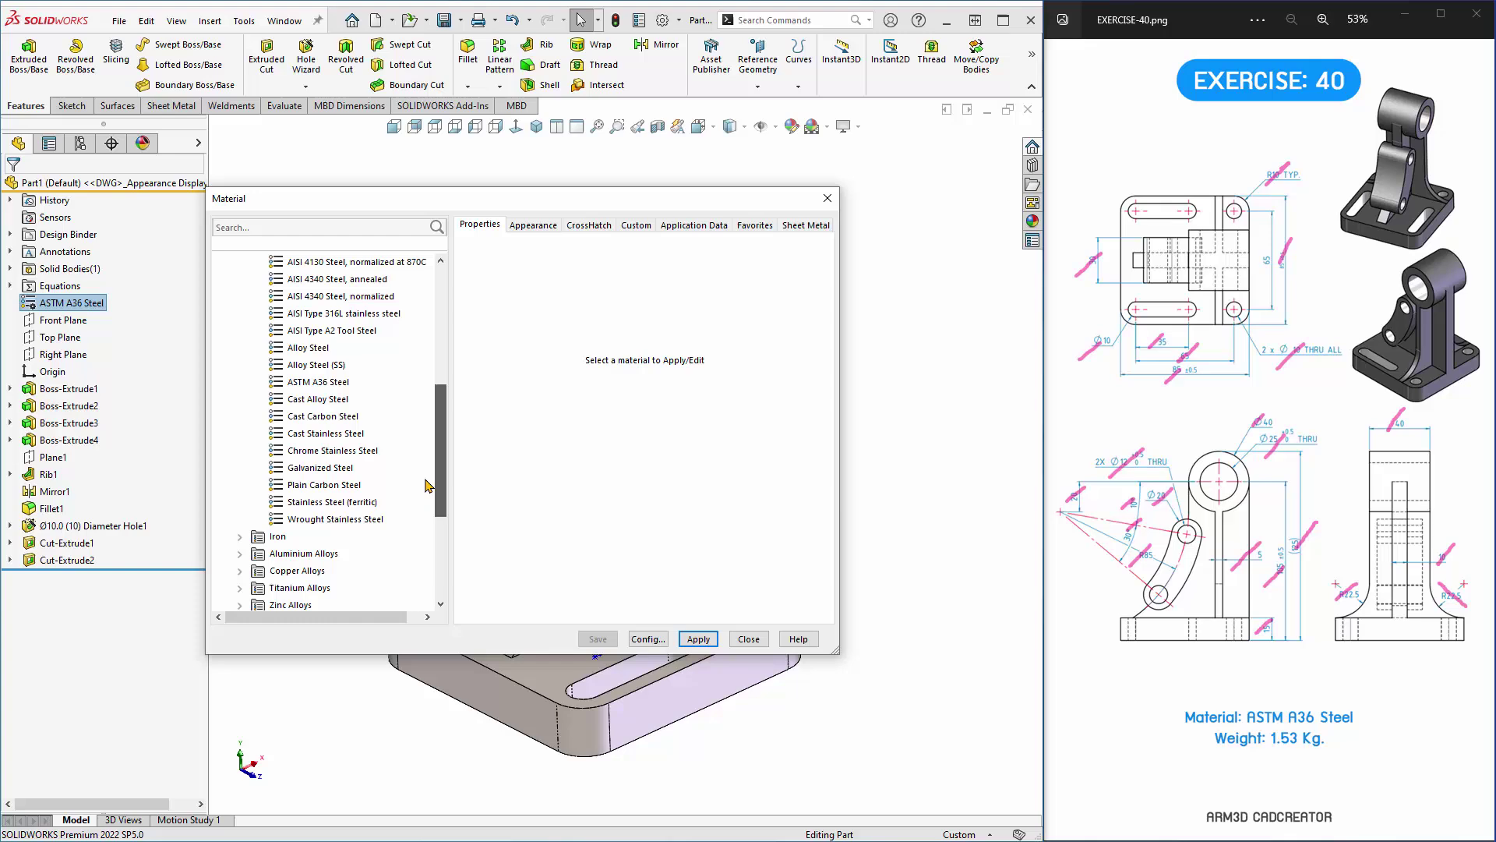
left_click(306, 382)
left_click(706, 640)
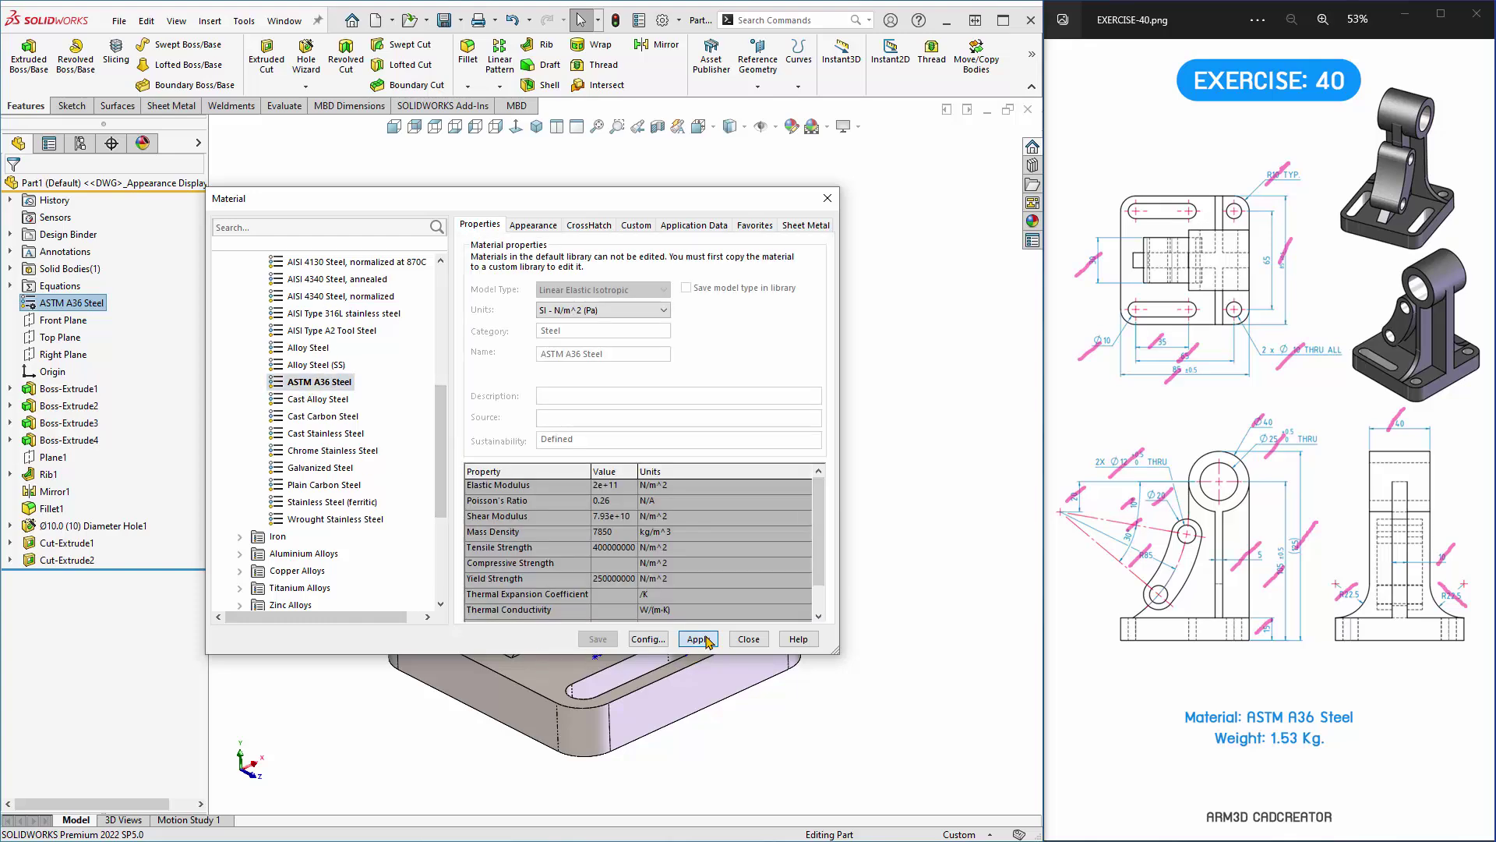
left_click(748, 639)
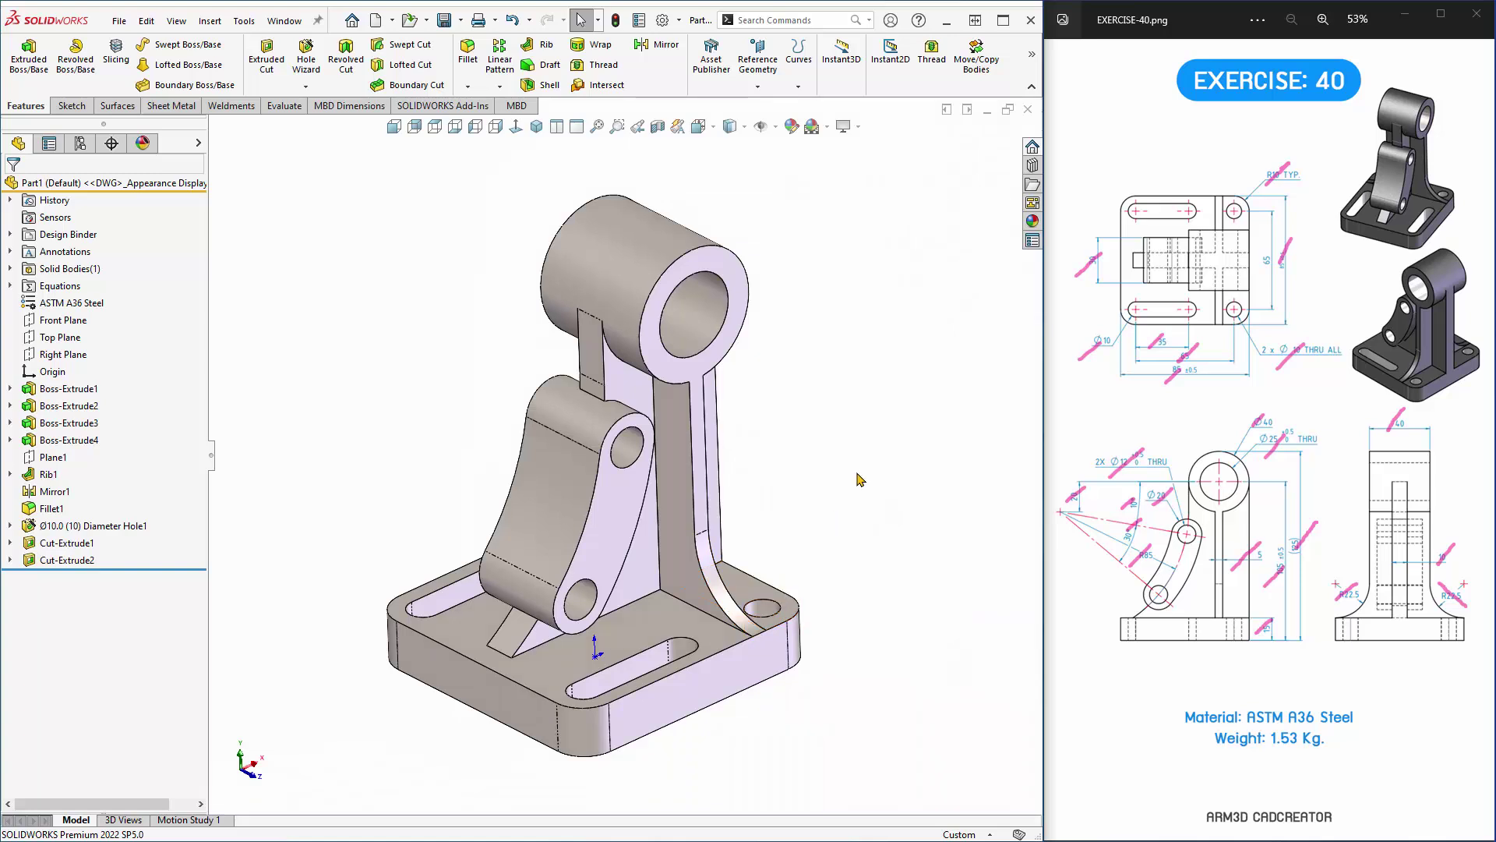
middle_click_drag(611, 385, 517, 388)
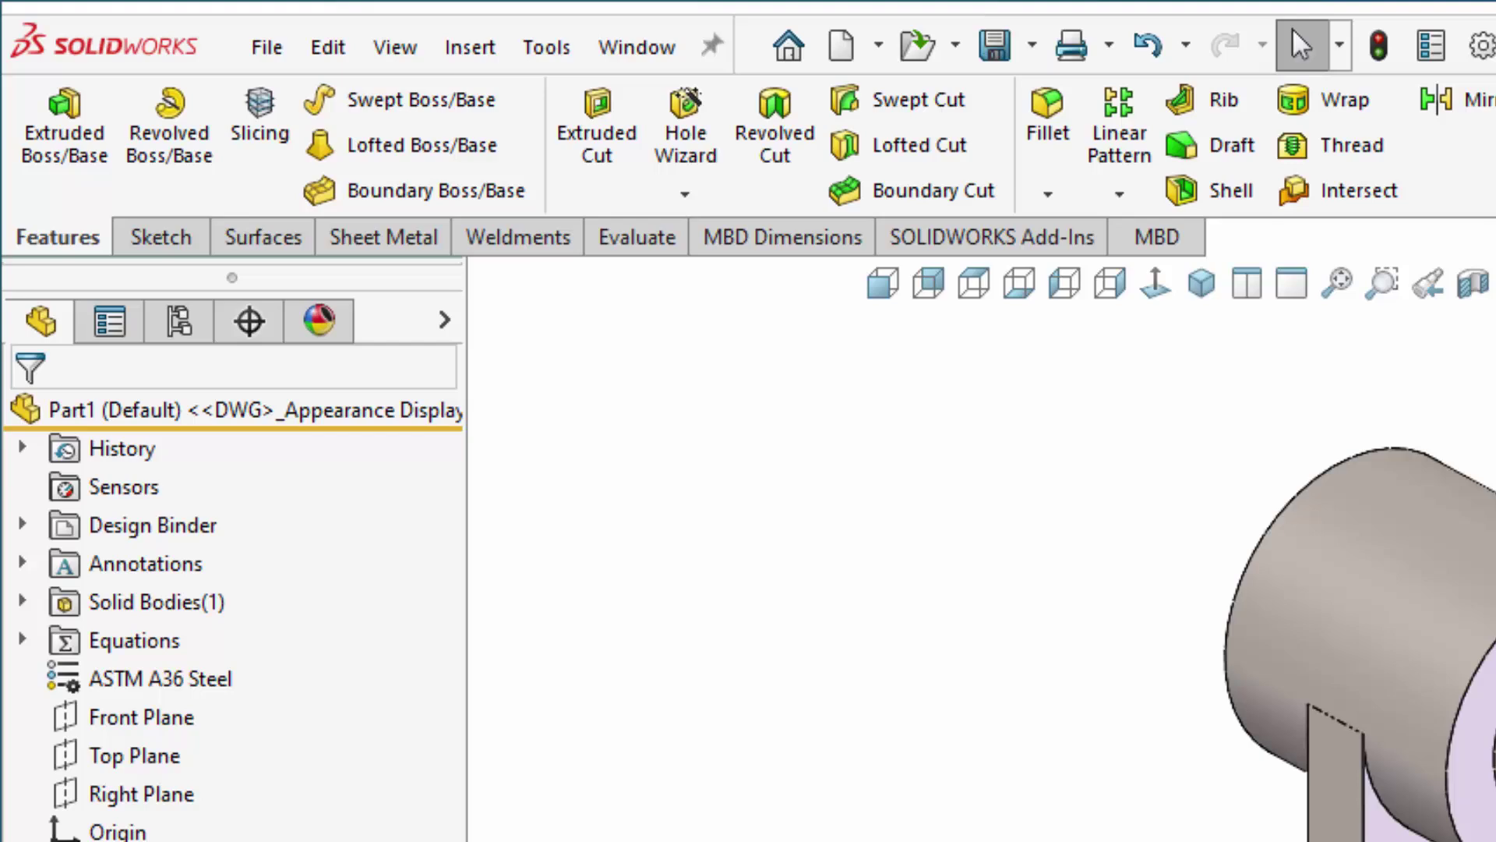
Run Mass Properties from the Evaluate tab and read the 1.53 kg mass.
left_click(651, 247)
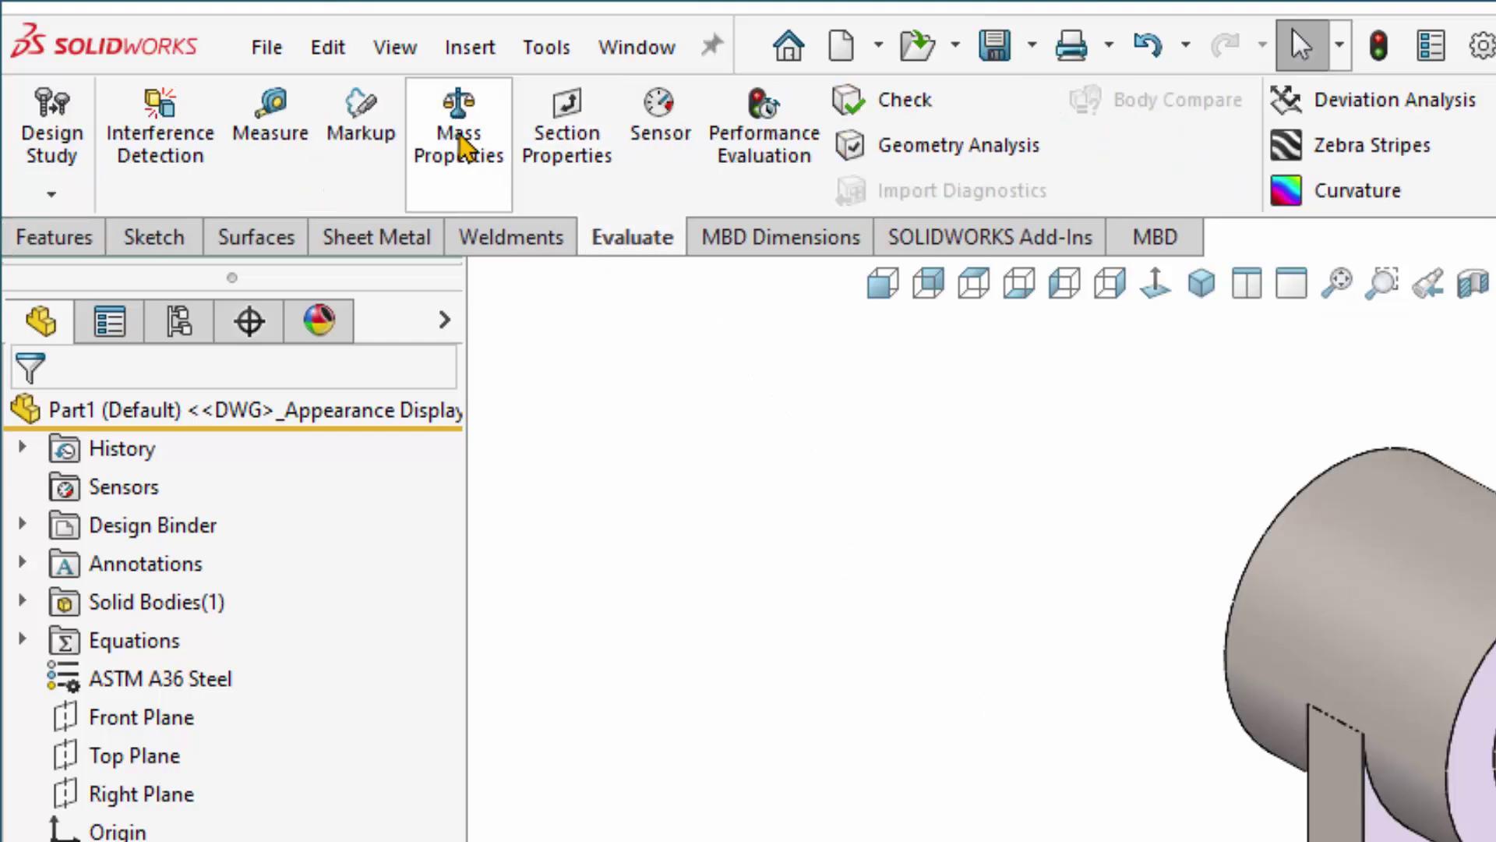
left_click(460, 145)
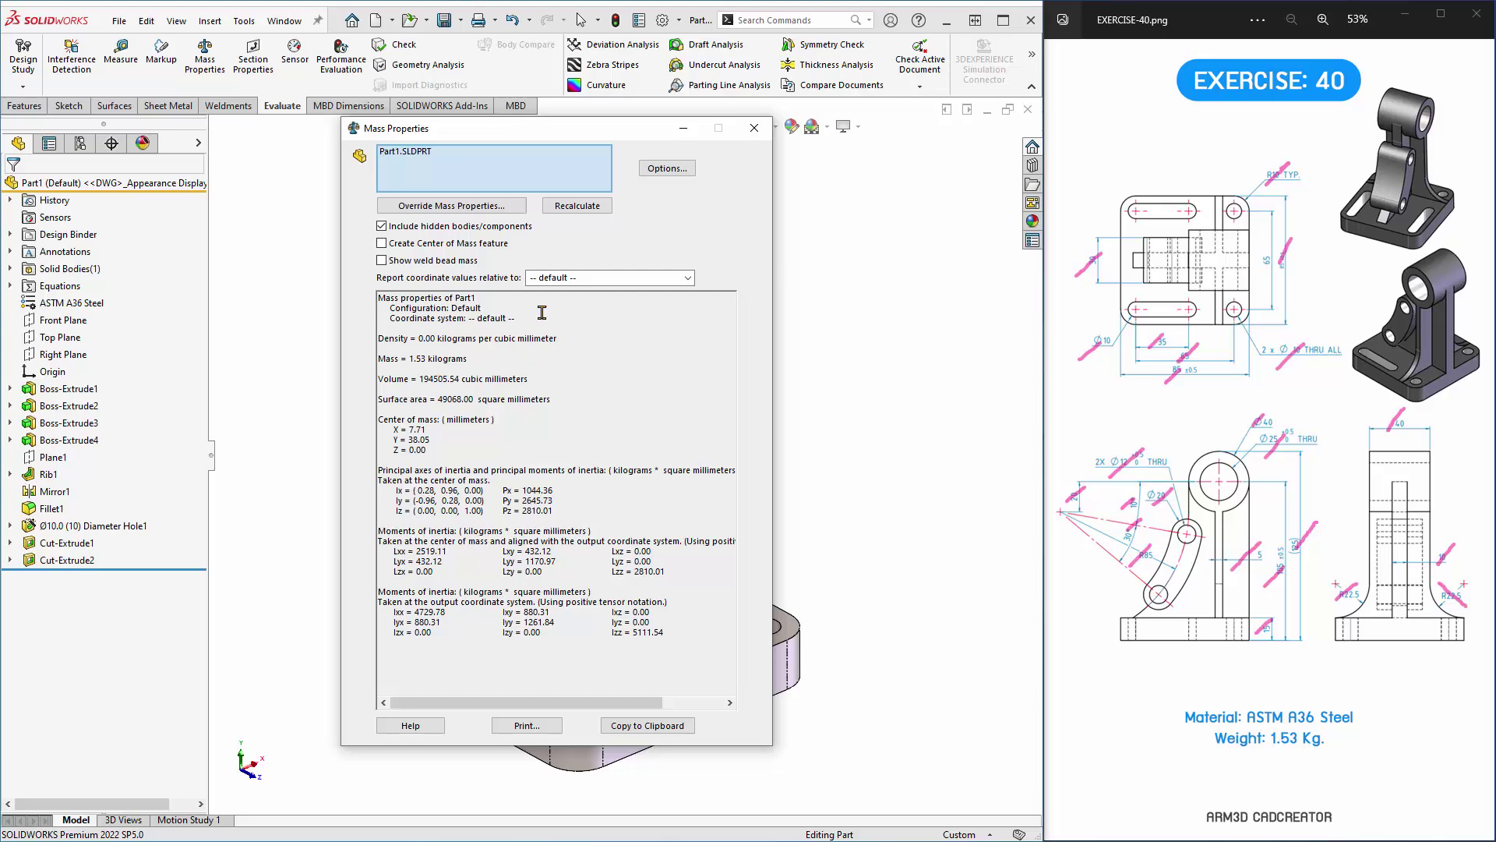
left_click(754, 127)
key("ctrl+7")
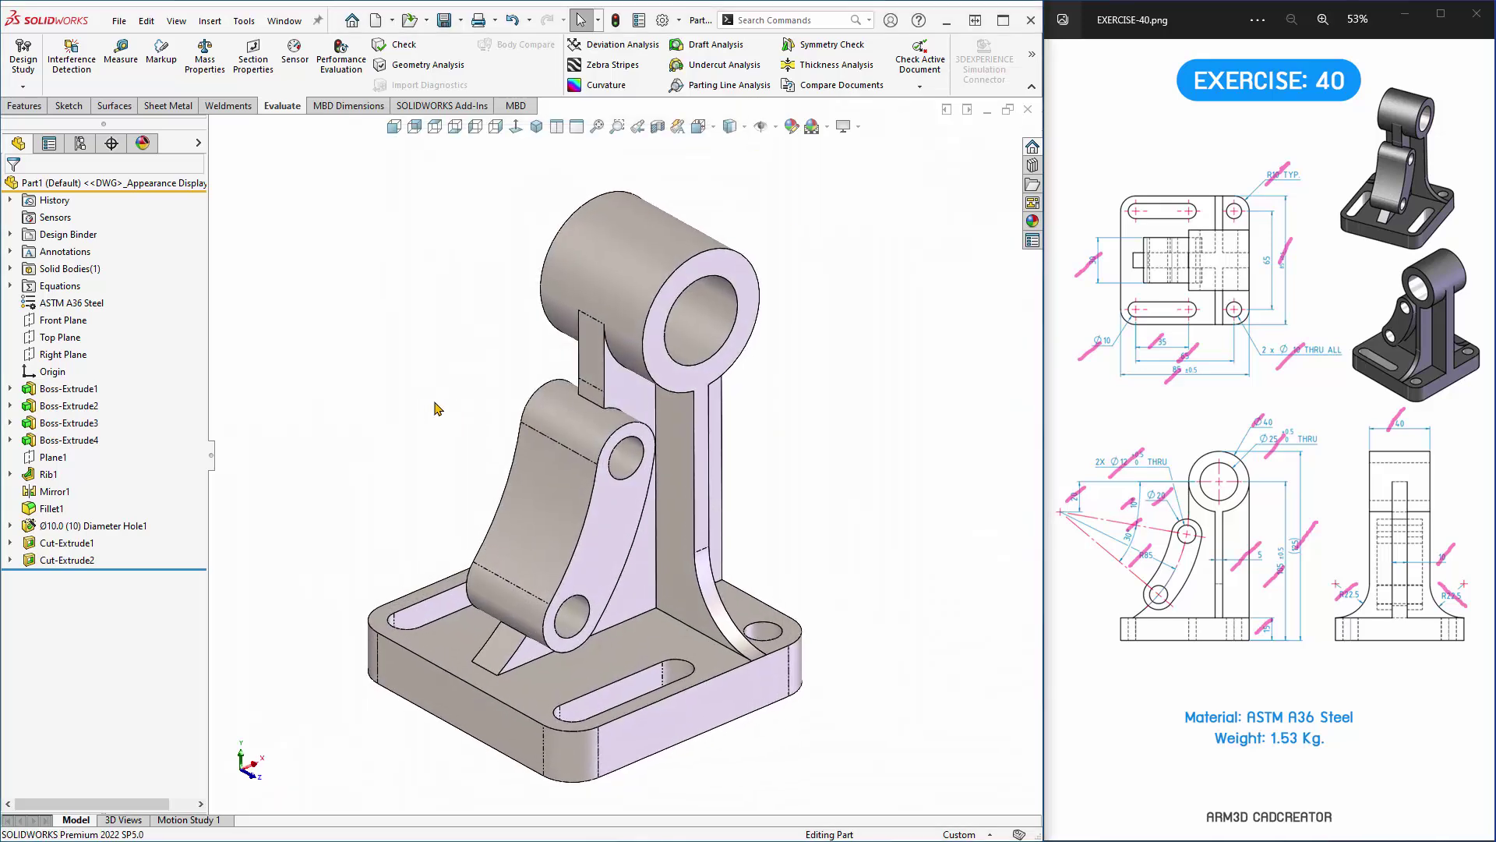
key("Left")
key("Left")
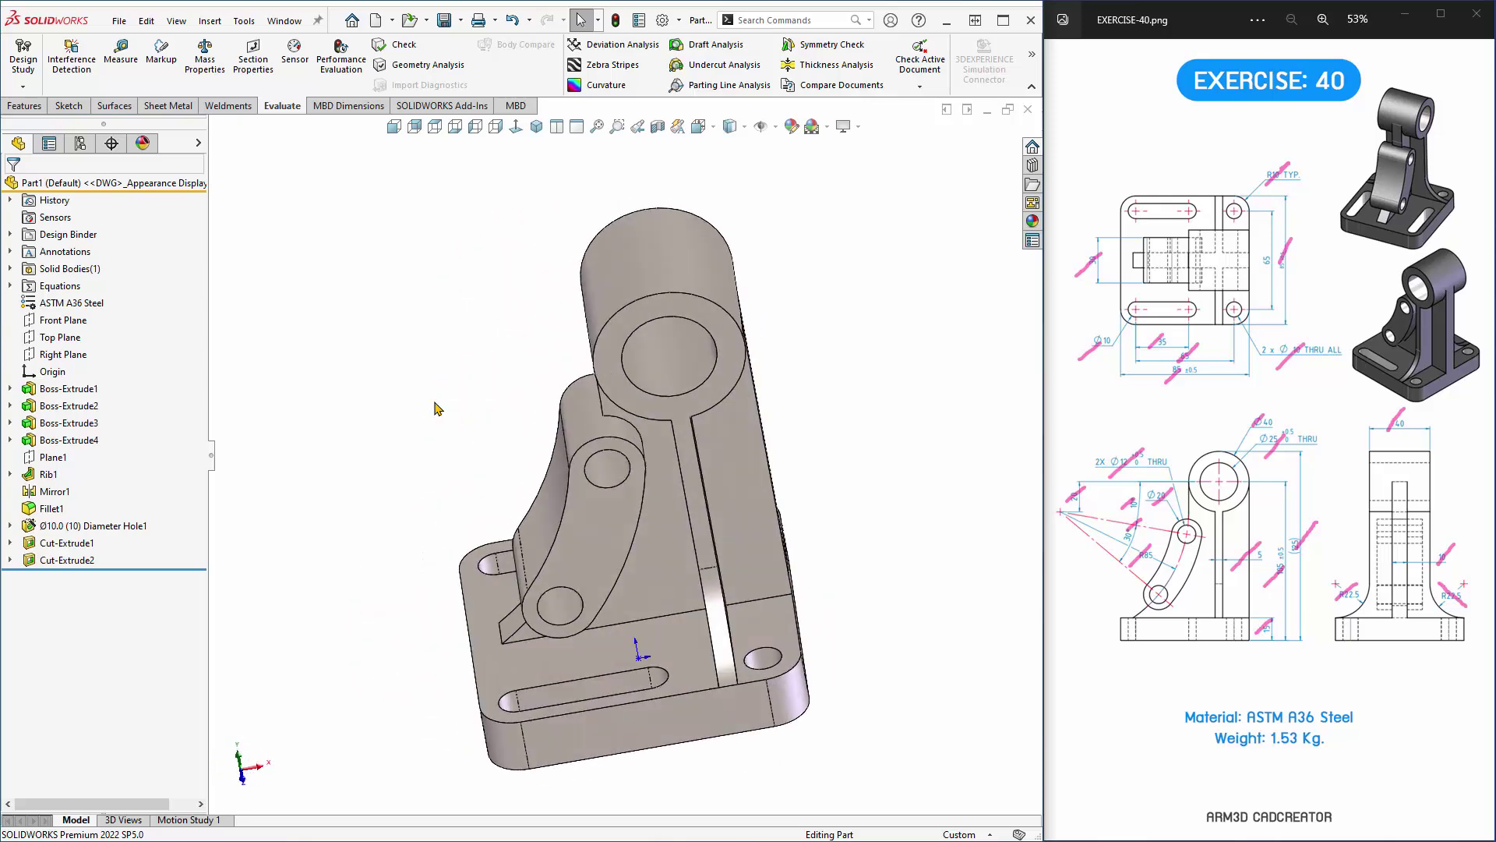
key("Left")
key("Left")
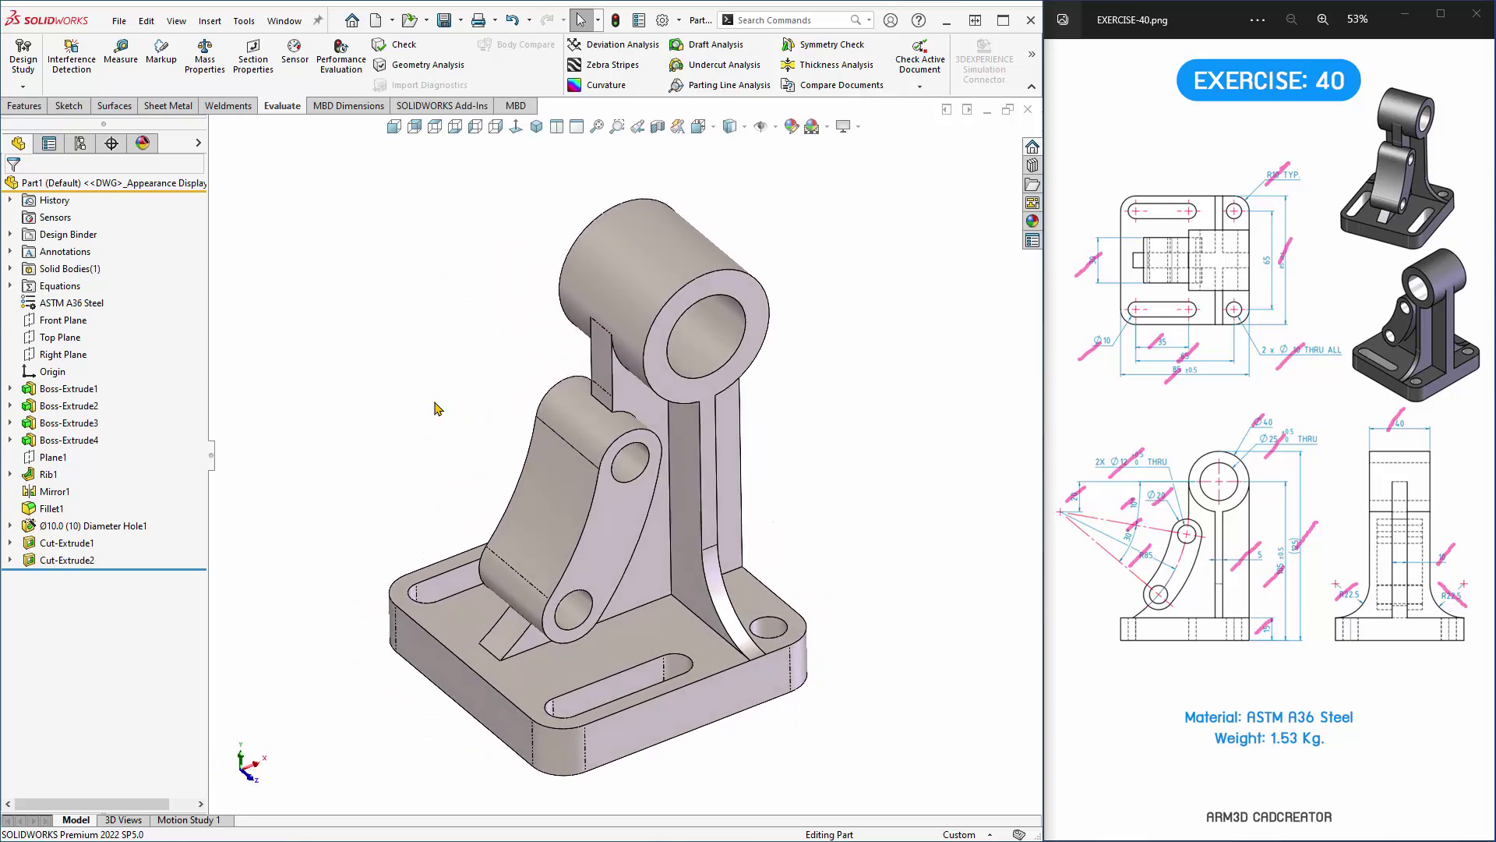
key("Left")
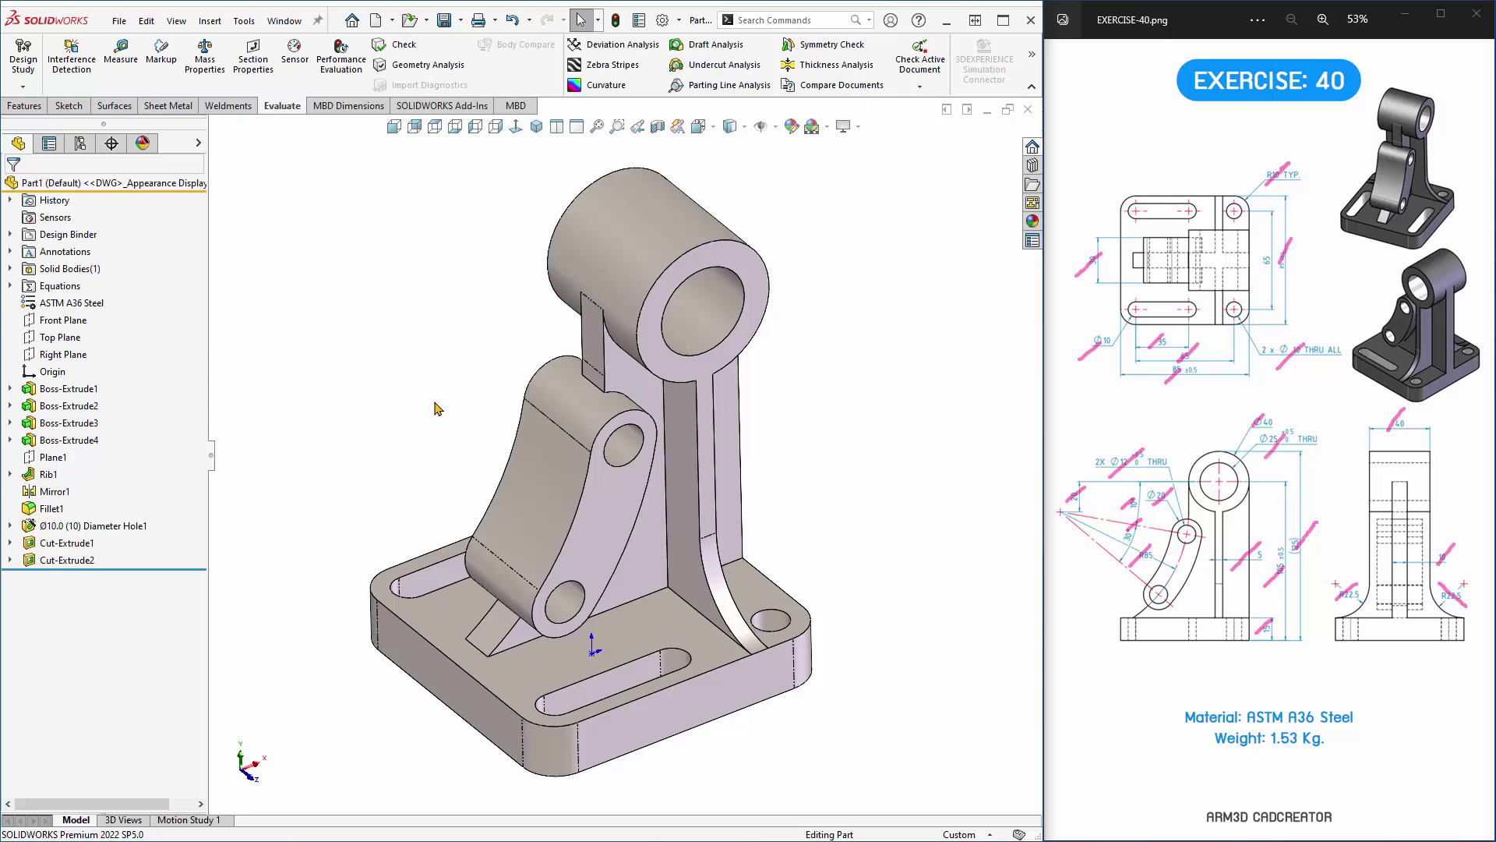